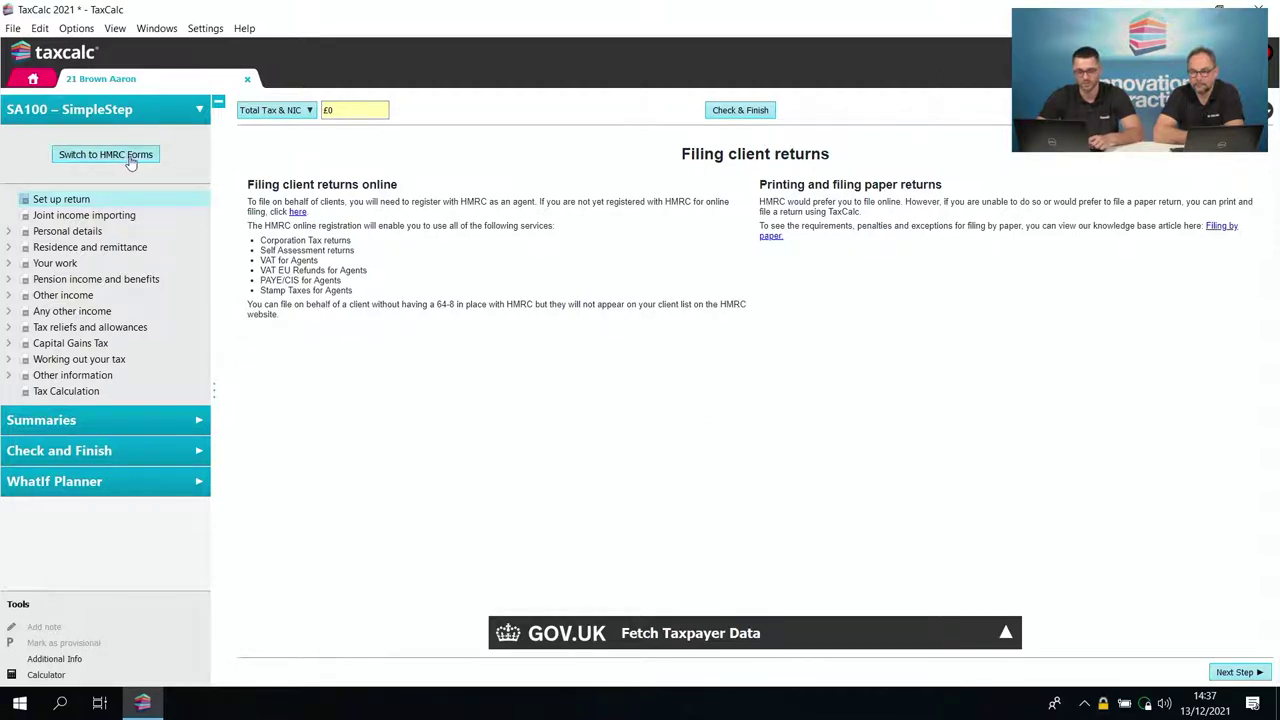
- Compare the return's HMRC Forms view with its SimpleStep view, and return to the Set up return page in SimpleStep
click(130, 158)
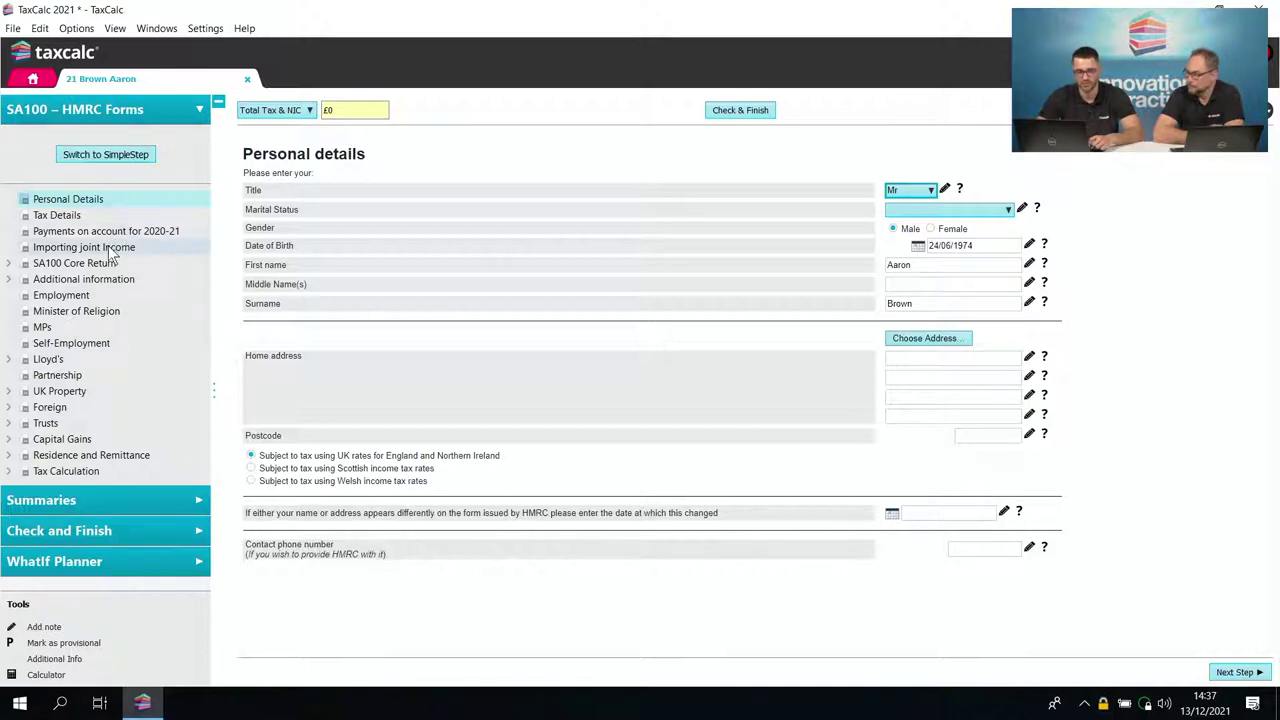
click(139, 162)
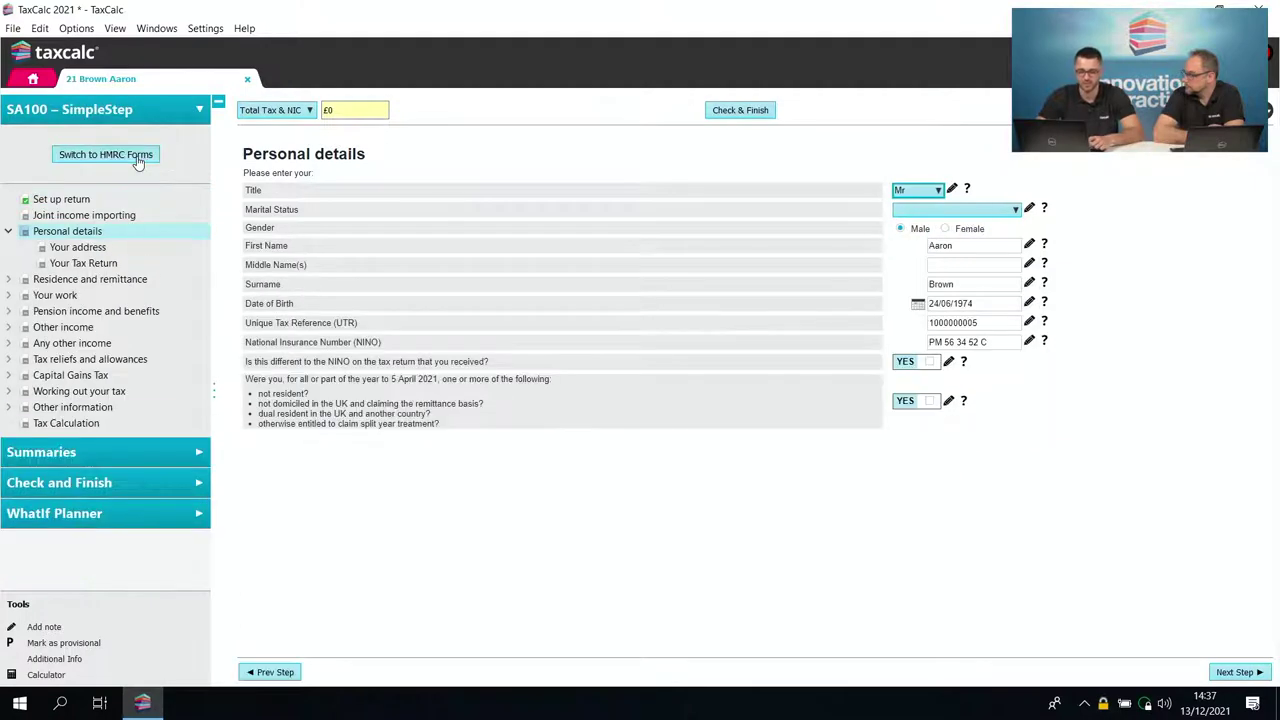
click(108, 199)
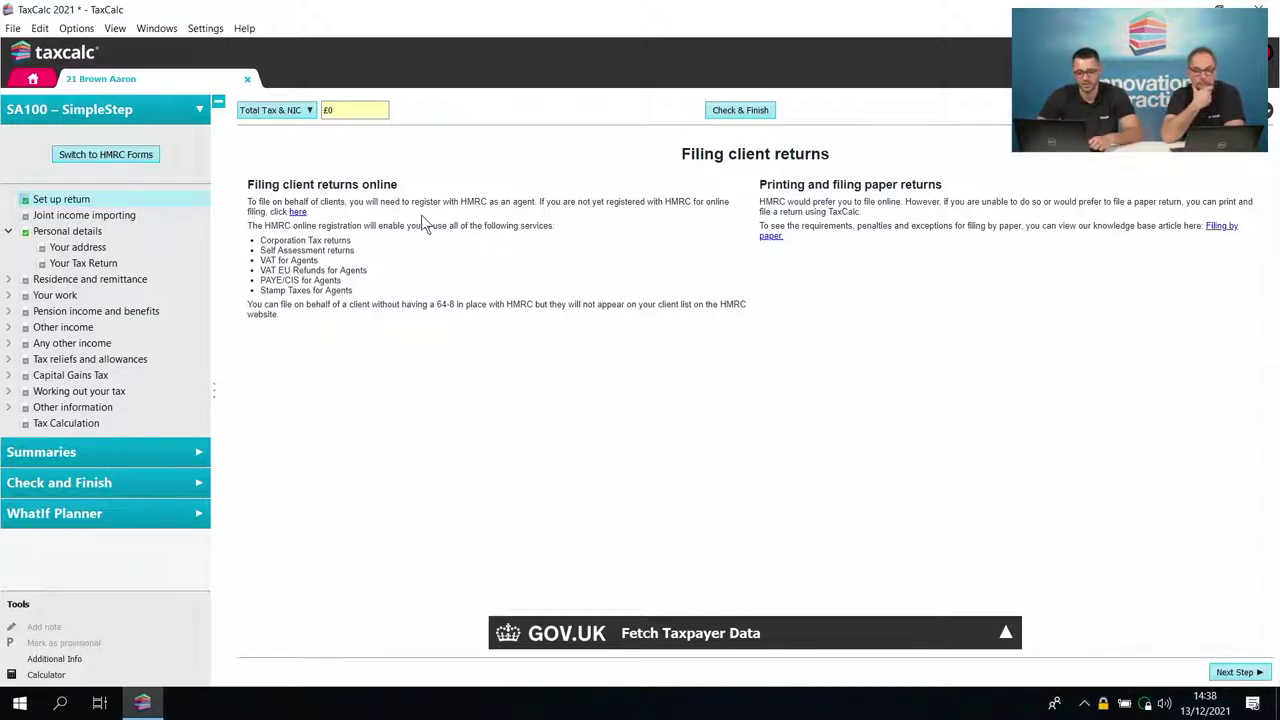
double_click(303, 252)
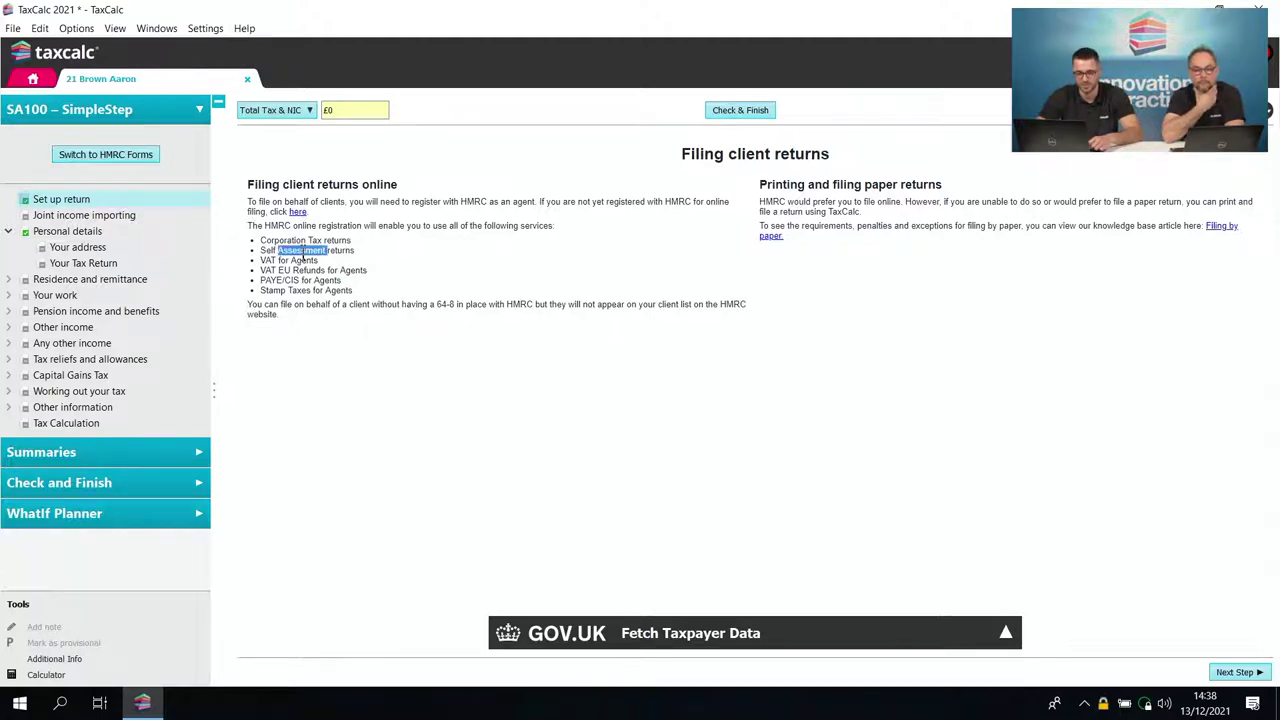
click(296, 257)
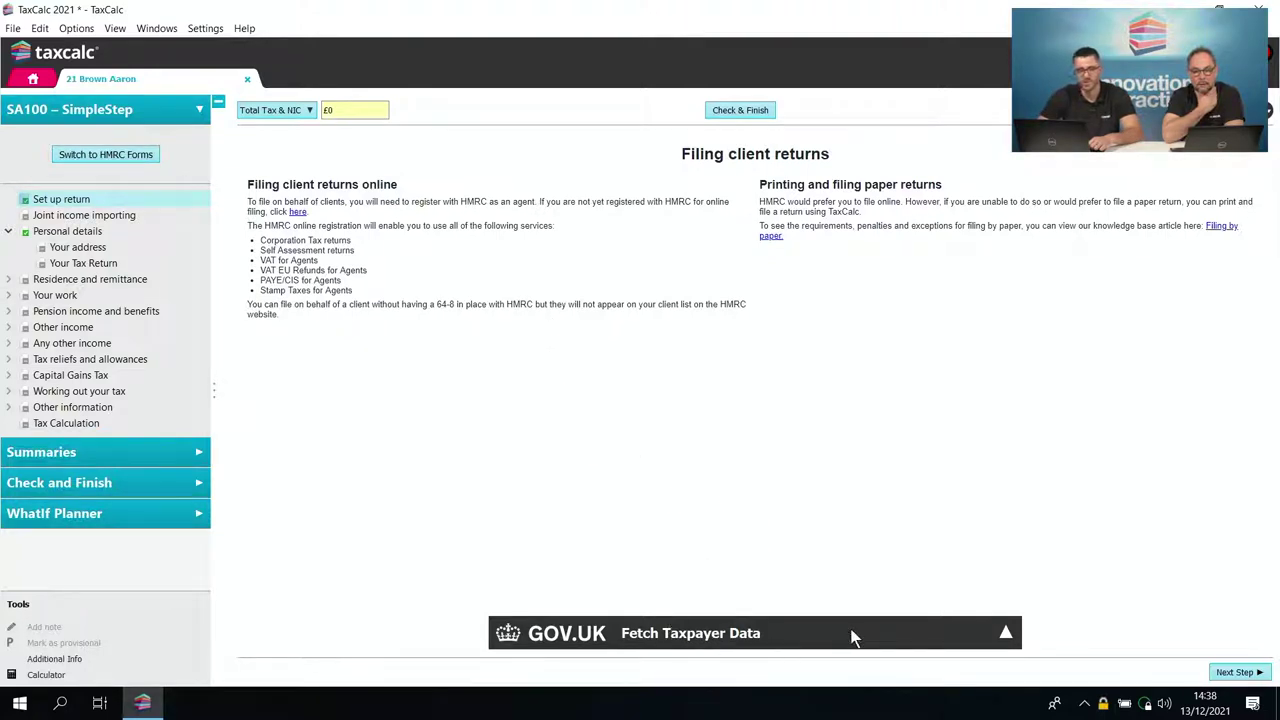
- Examine the HMRC authorisation process for fetching taxpayer data up to the Government Gateway sign-in page, and close it without signing in
click(1003, 635)
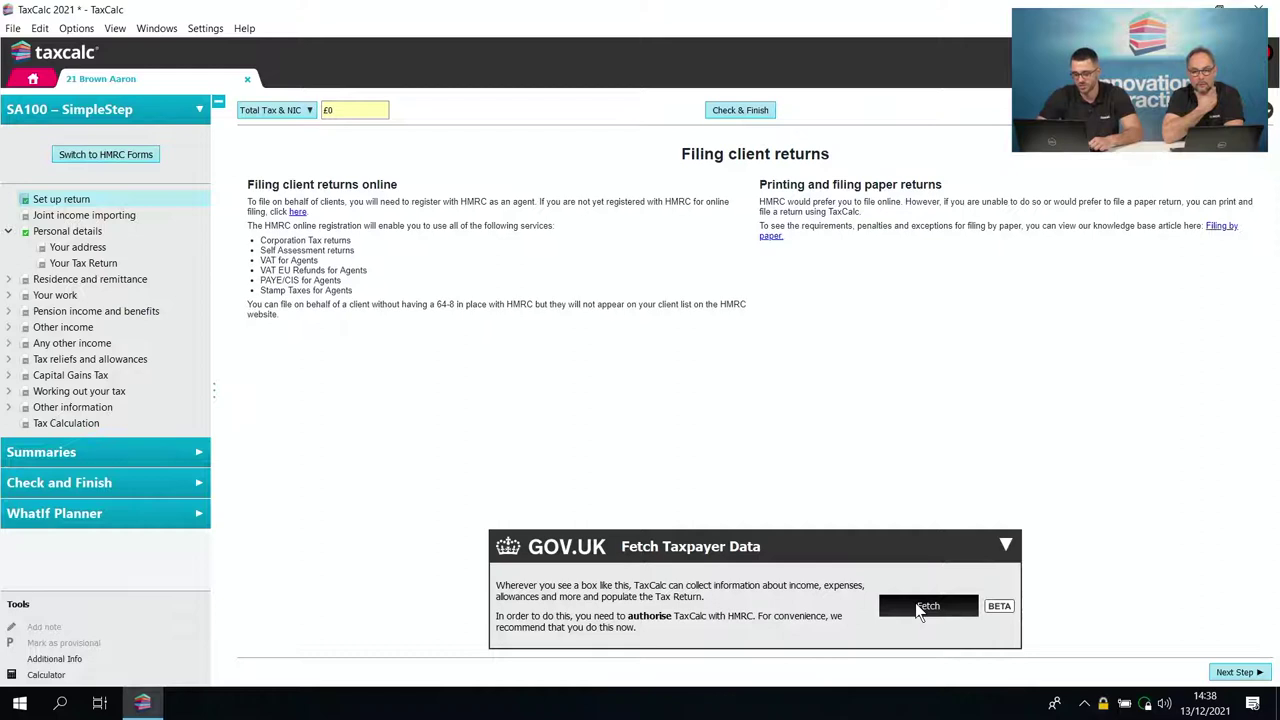
click(920, 608)
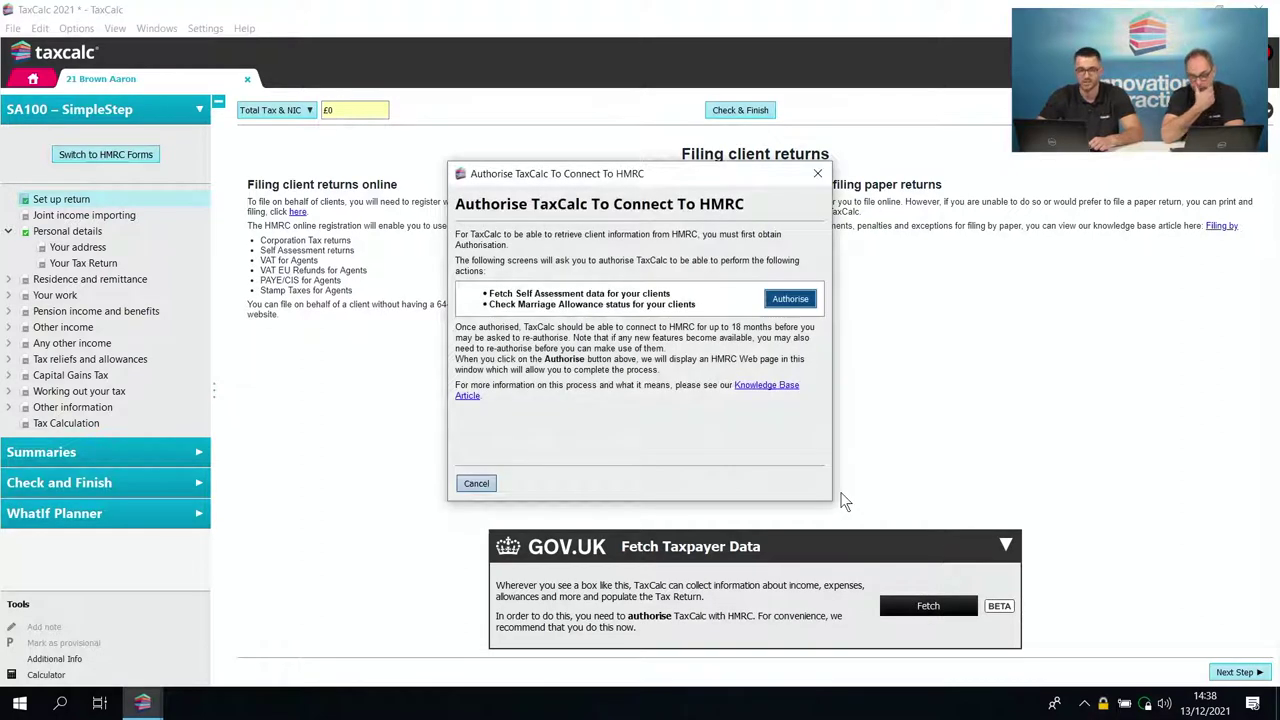
click(797, 305)
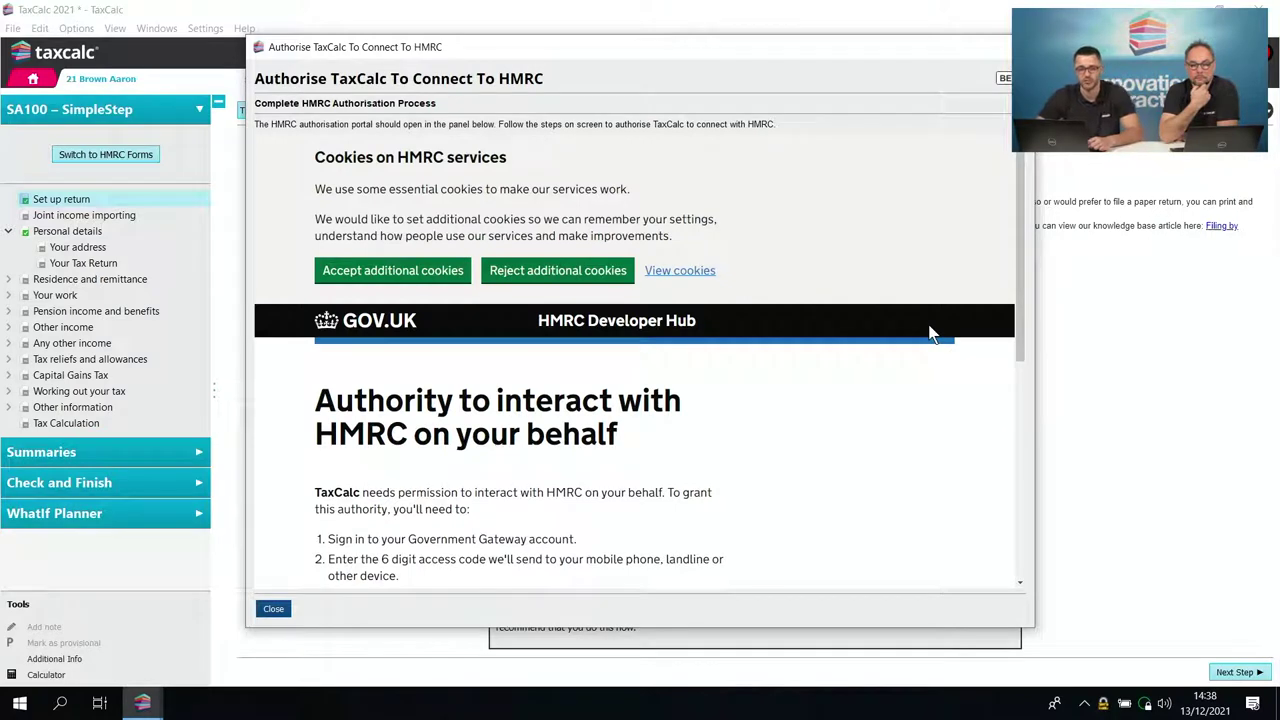
drag(1021, 264, 531, 529)
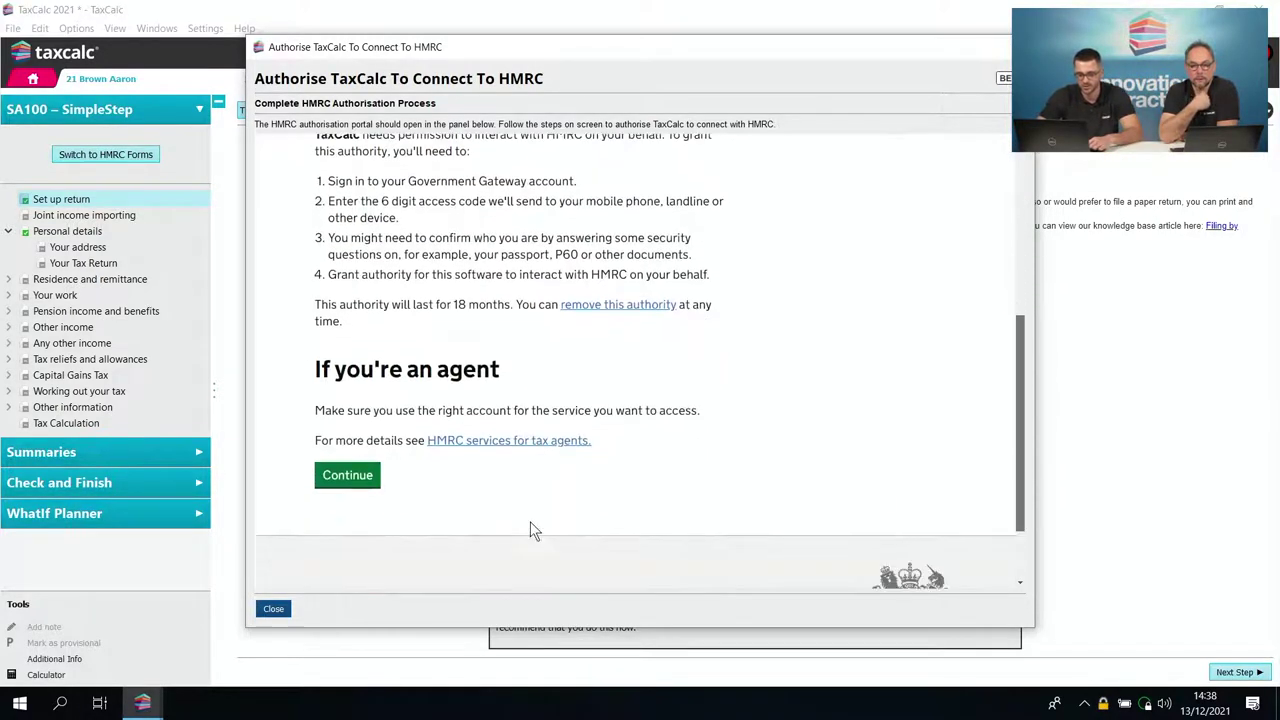
click(348, 477)
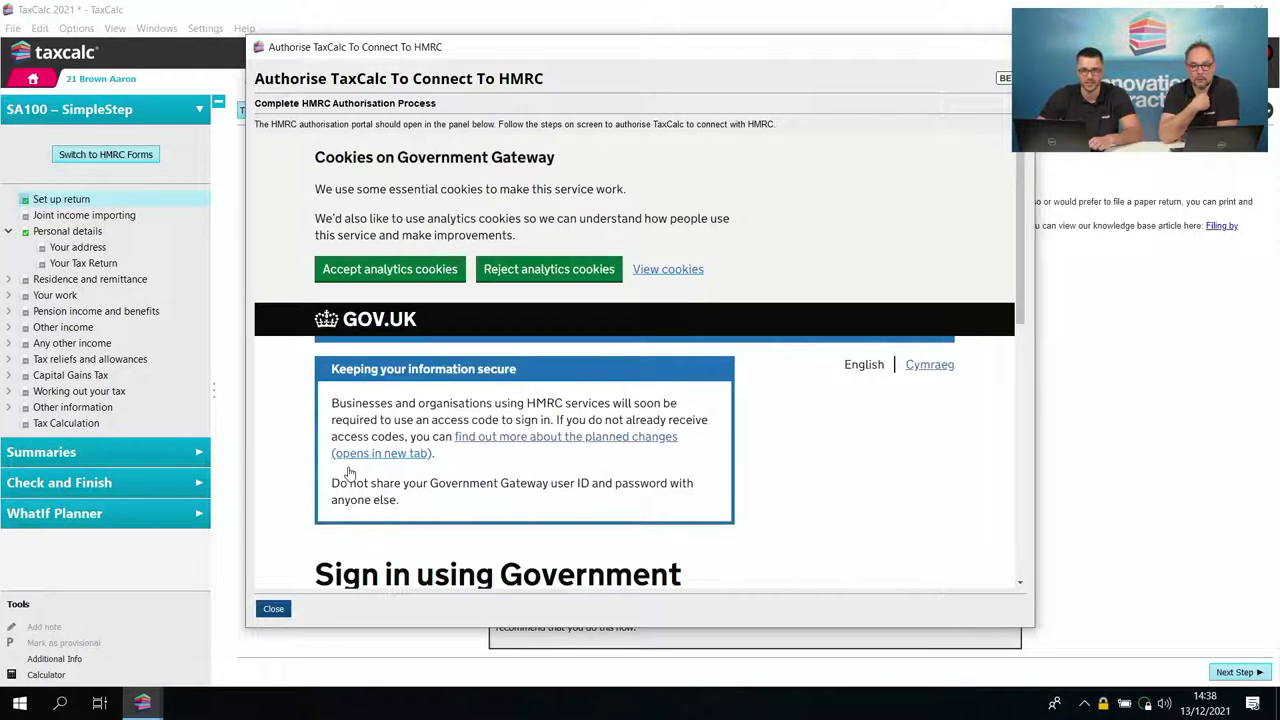
drag(1024, 233, 1016, 365)
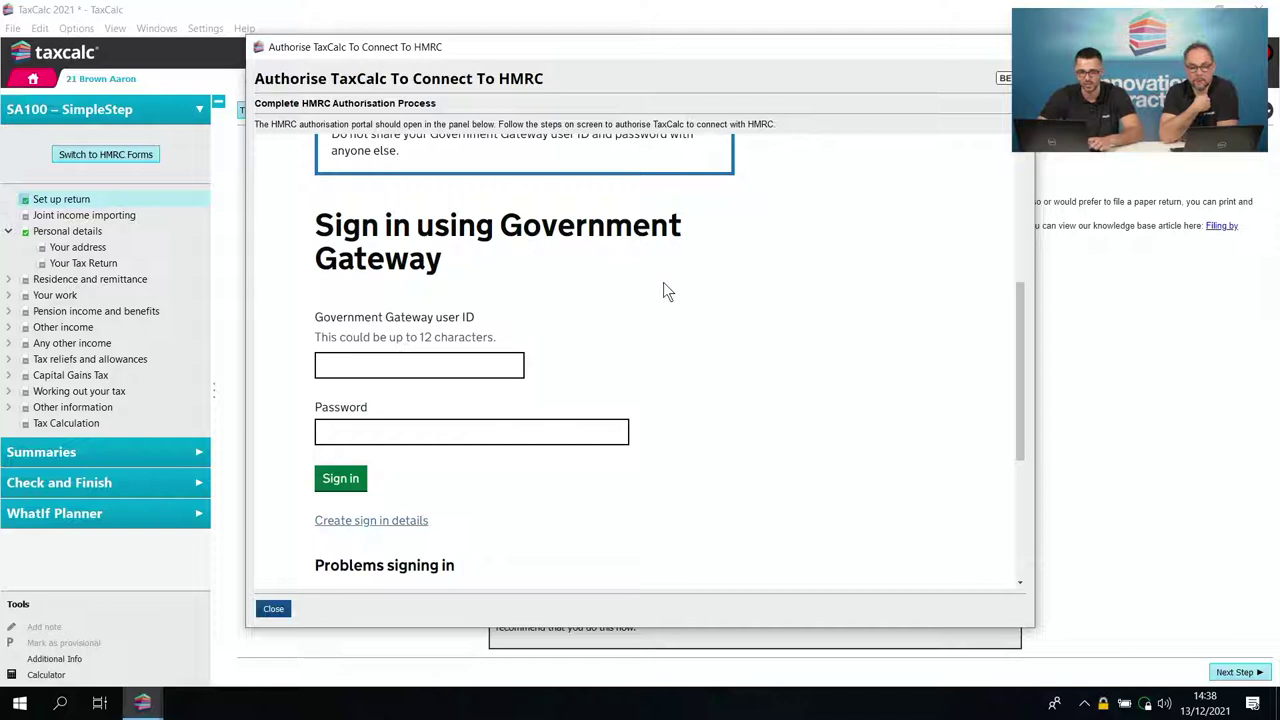
click(1012, 46)
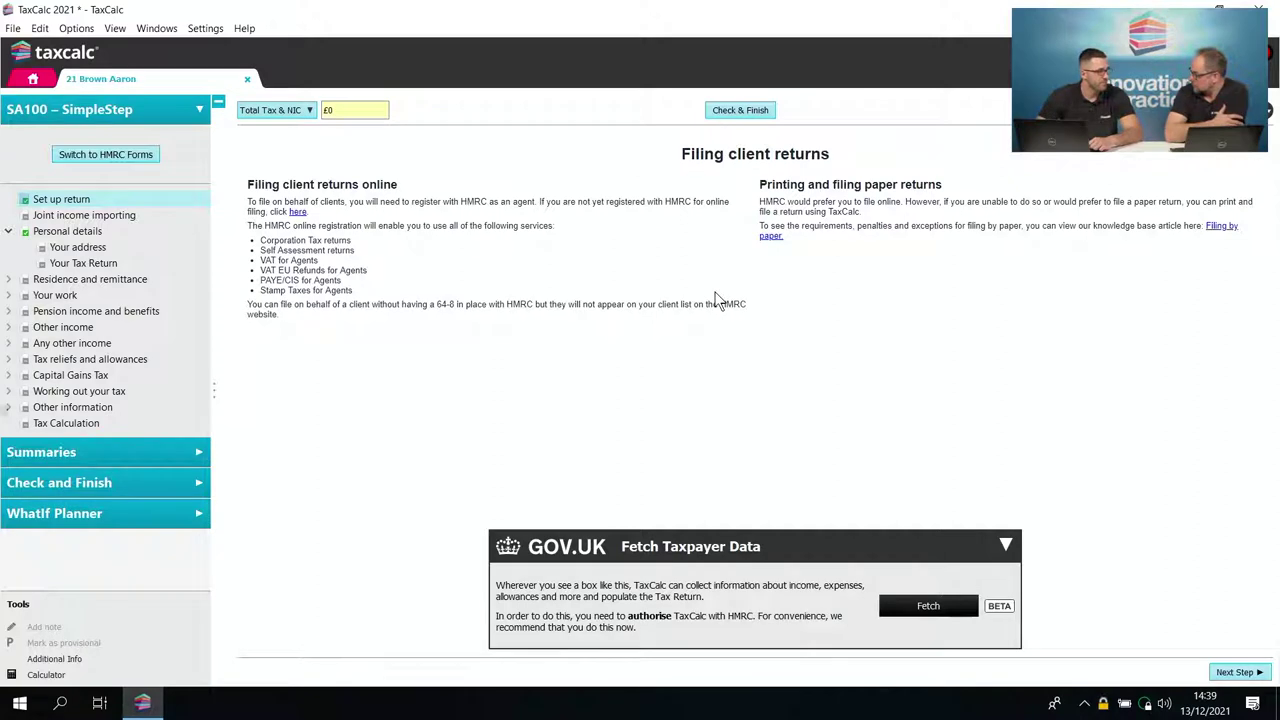
click(1006, 547)
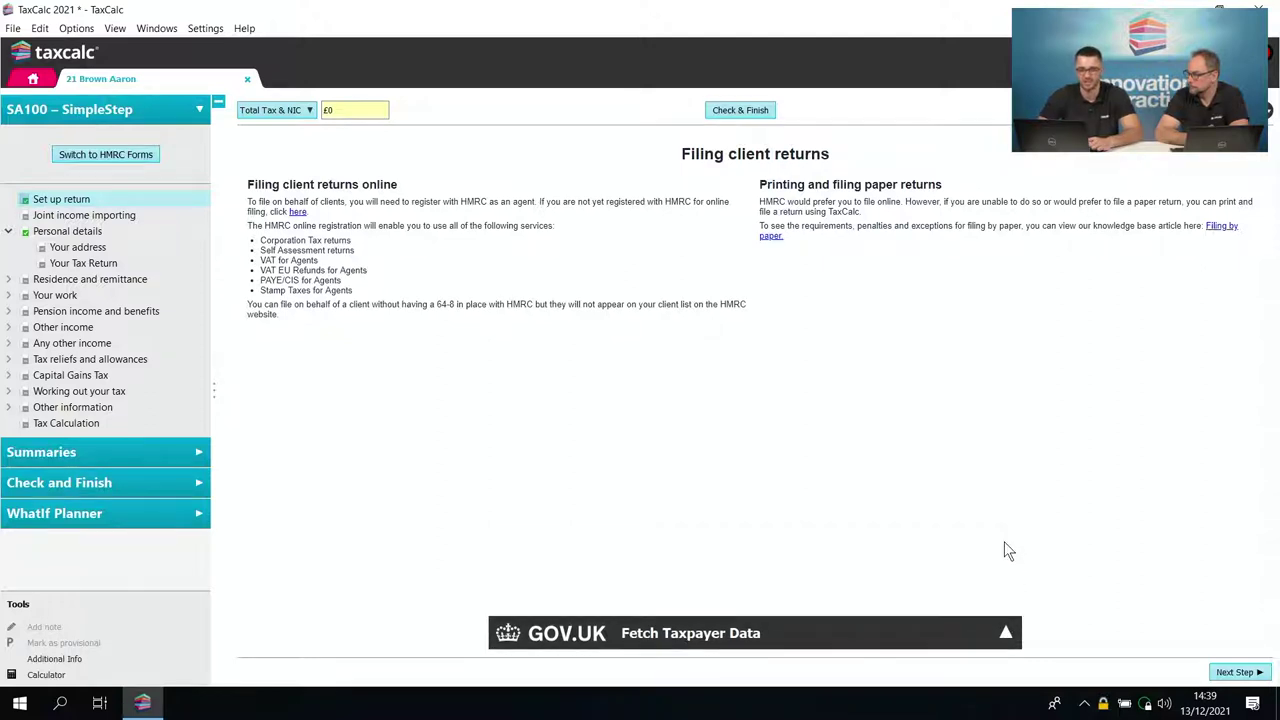
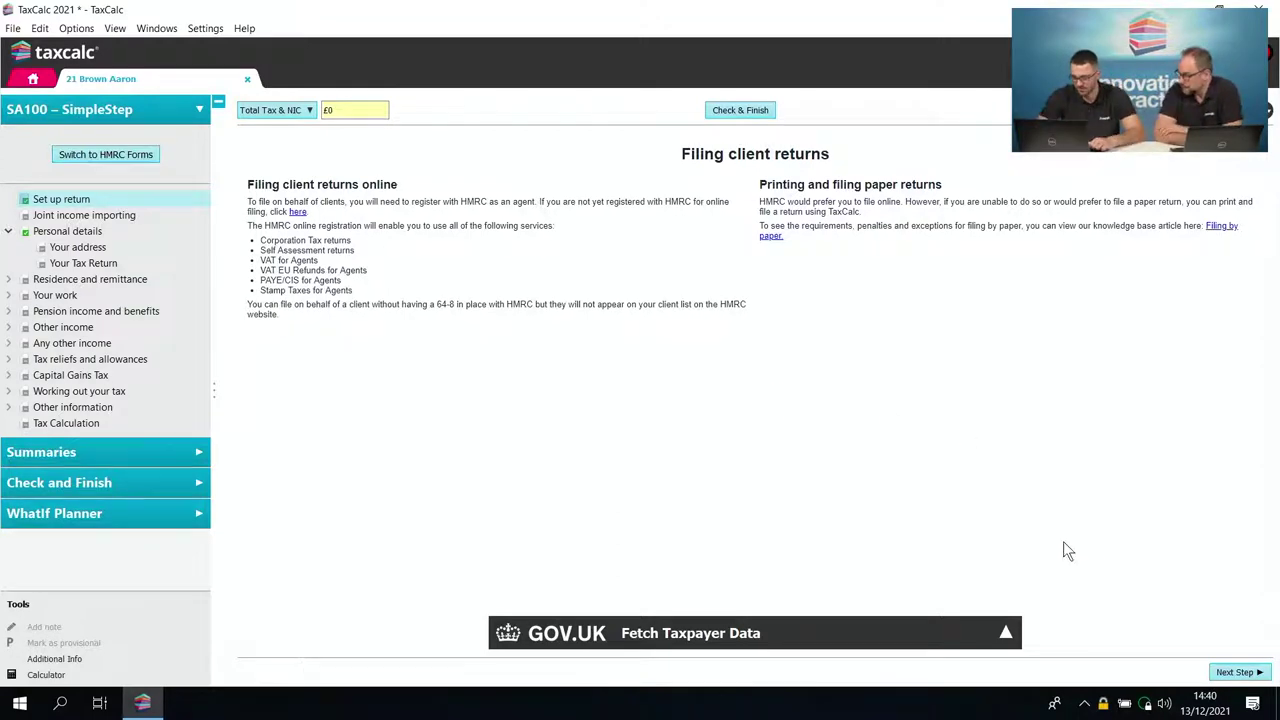
- Advance through the joint income importing, personal details, address and tax return pages to reach the Your work section, leaving their entries as they are
click(1226, 673)
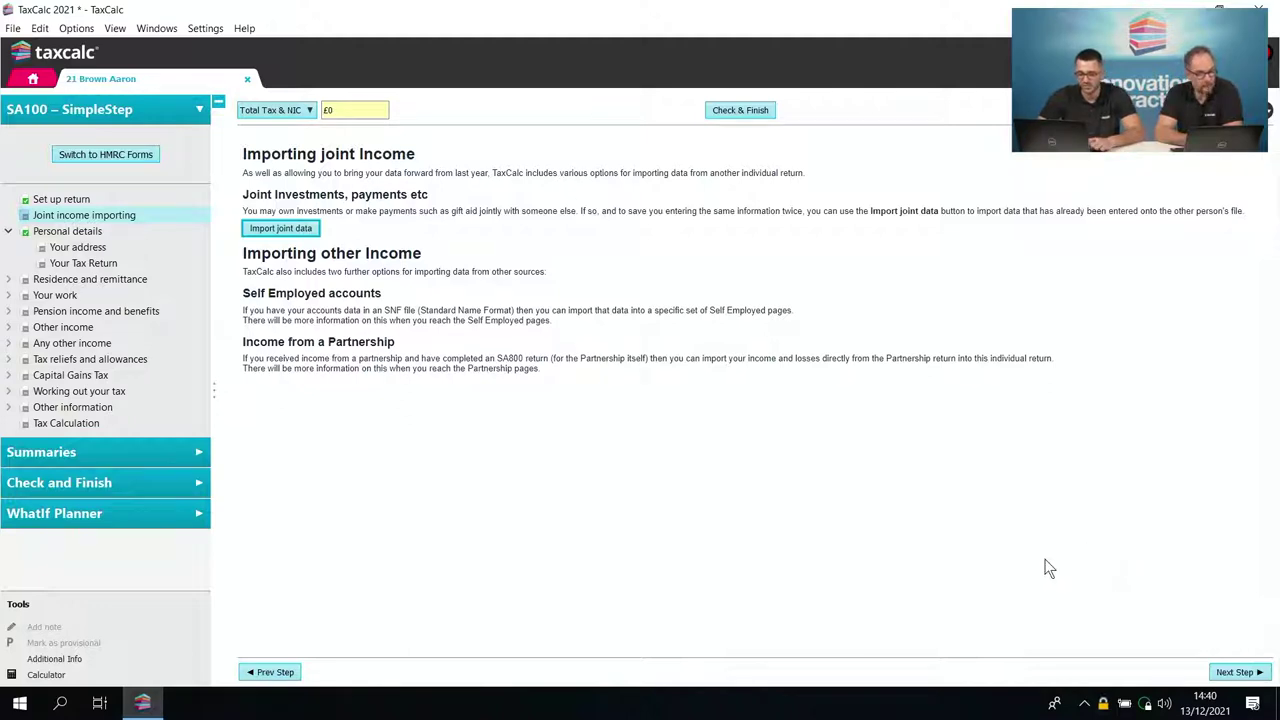
click(1238, 673)
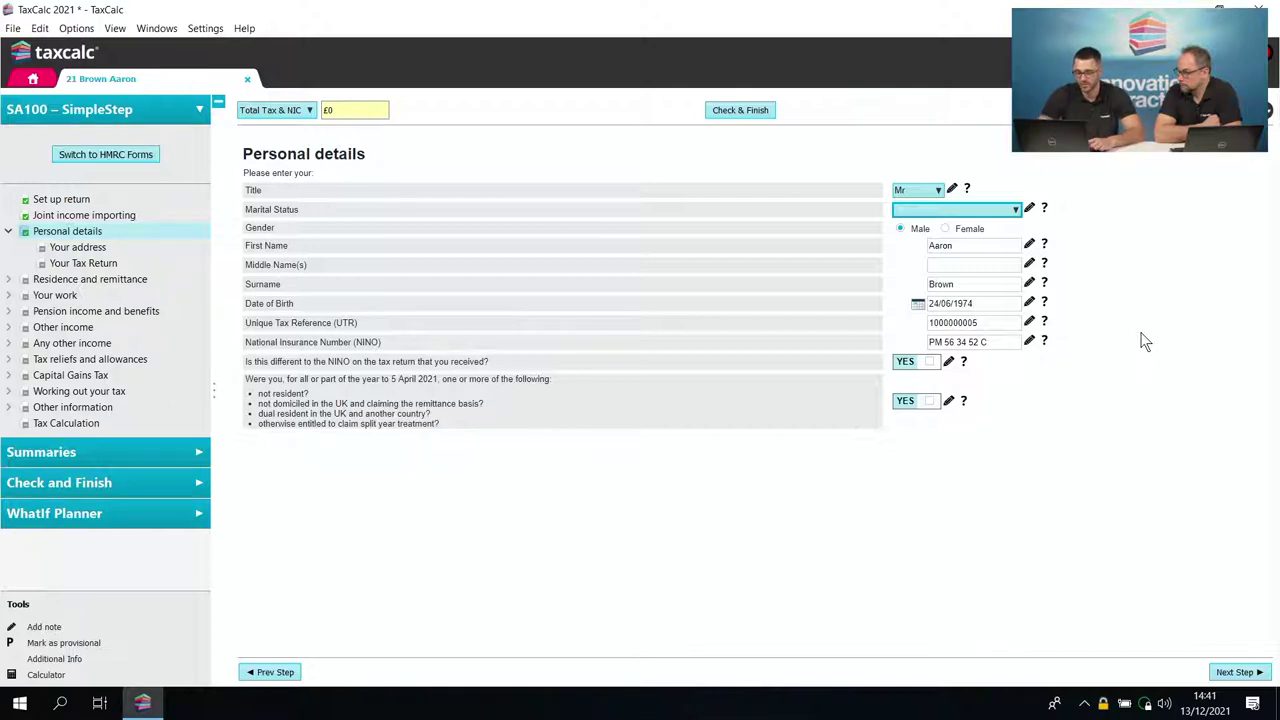
click(1228, 674)
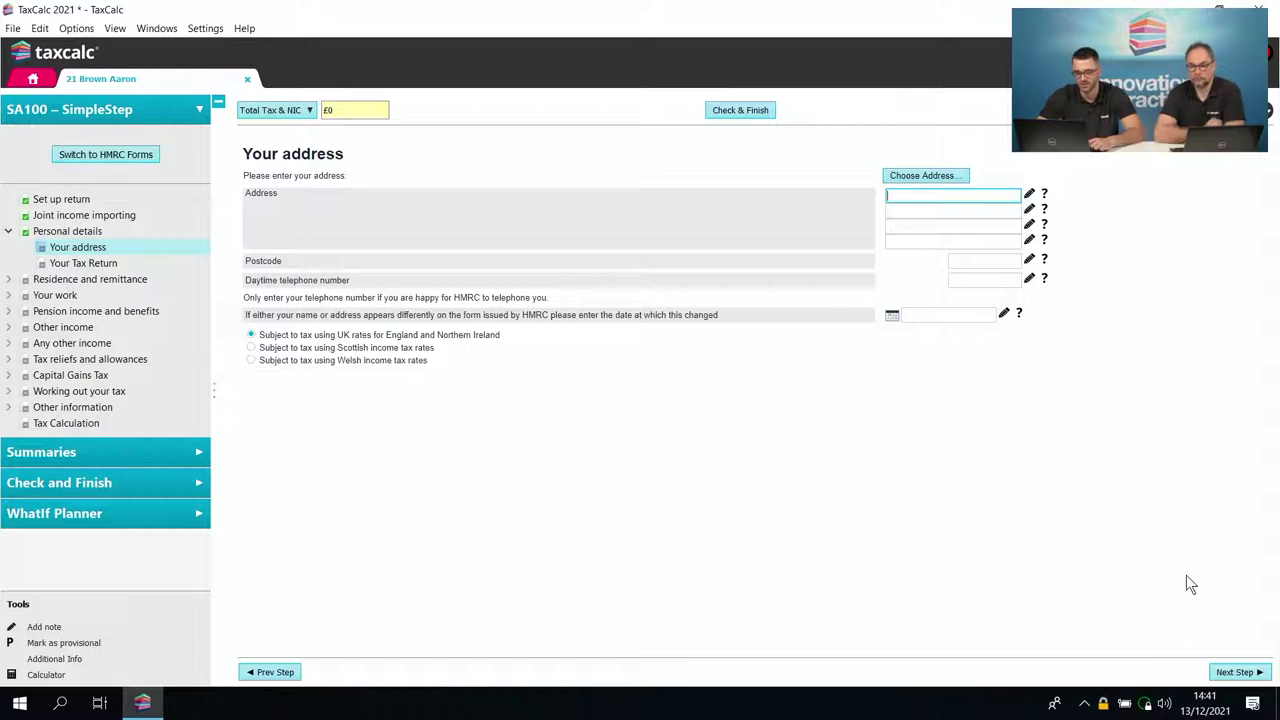
click(1235, 673)
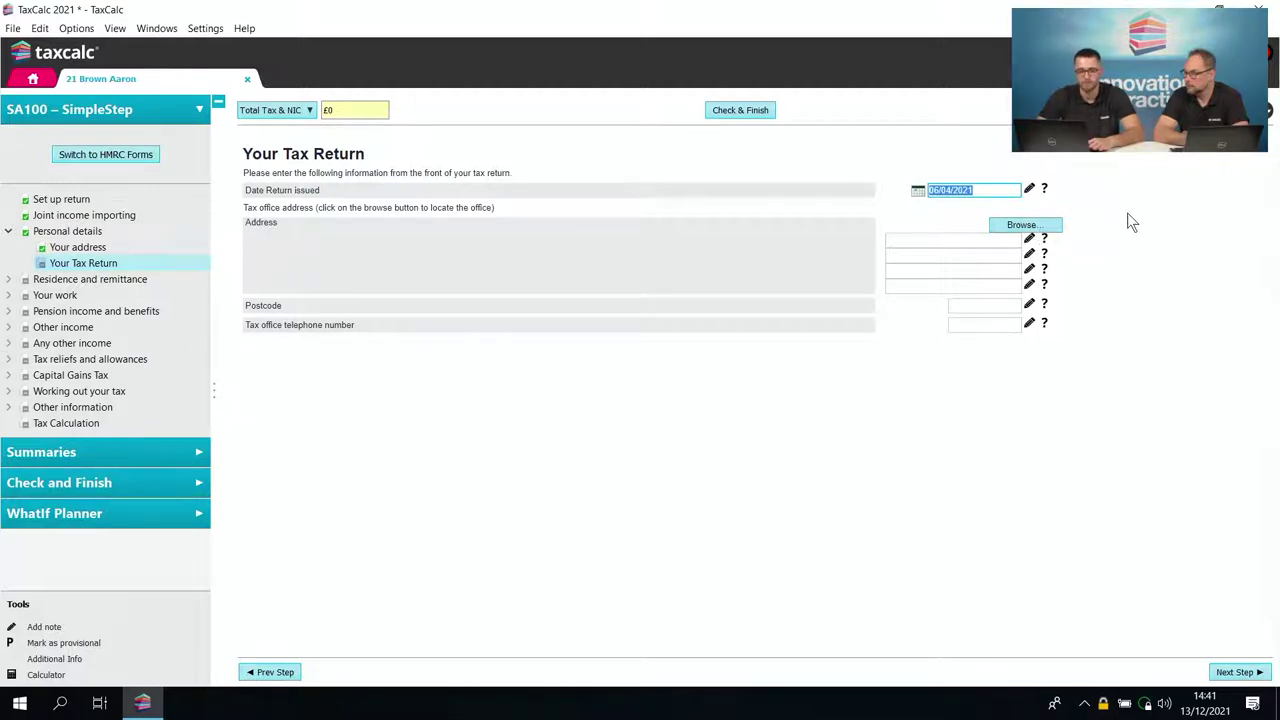
click(1240, 672)
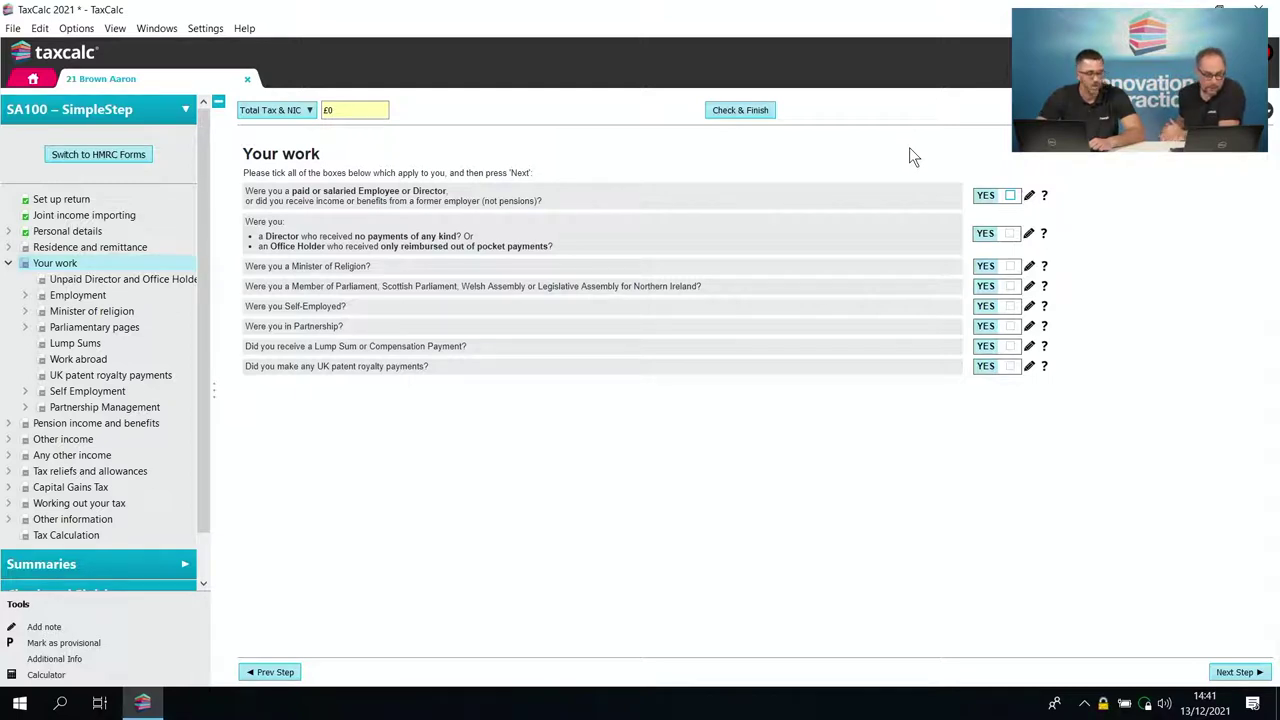
- Declare both paid employment or directorship and self-employment in the Your work questions, and continue to the Employment page
click(1011, 196)
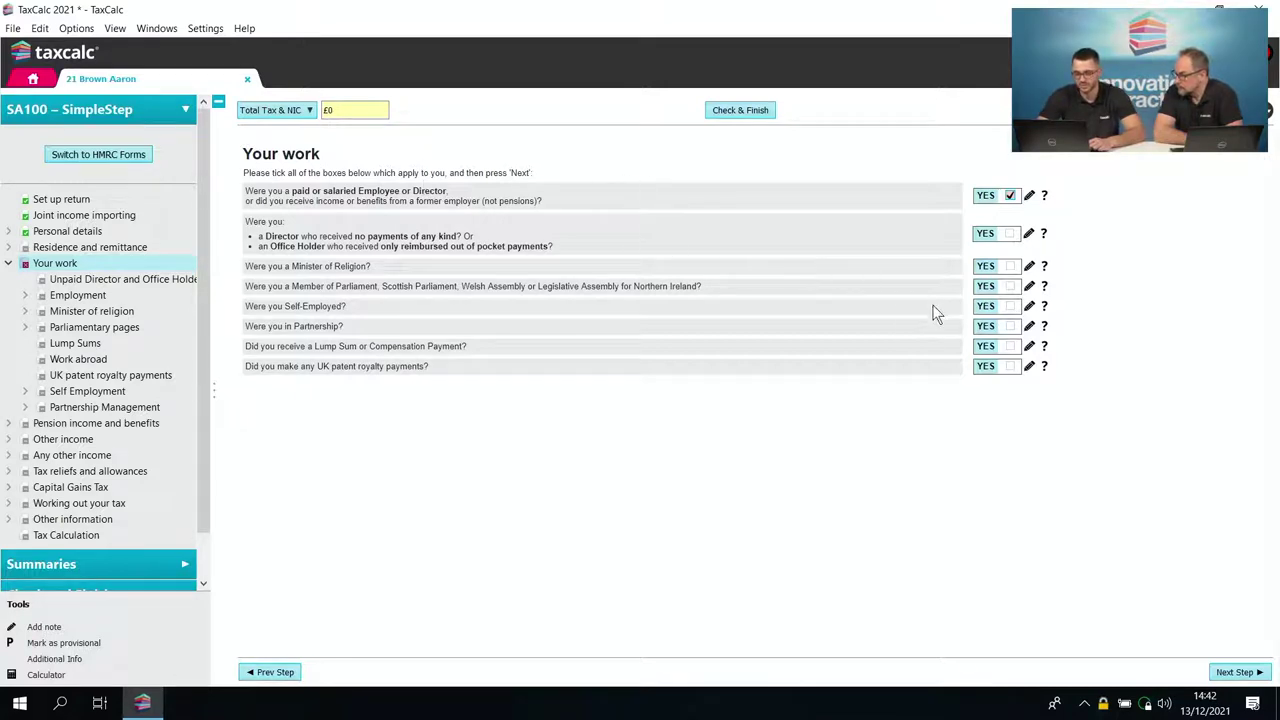
click(1010, 308)
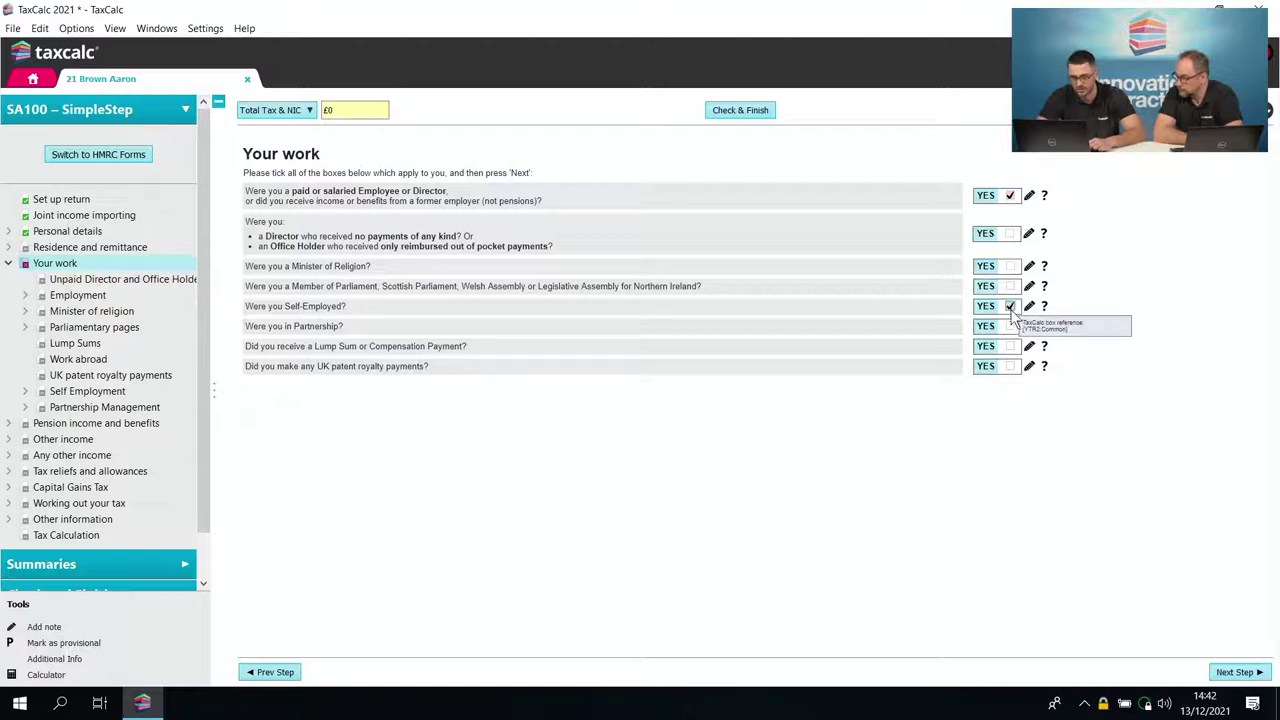
click(1238, 672)
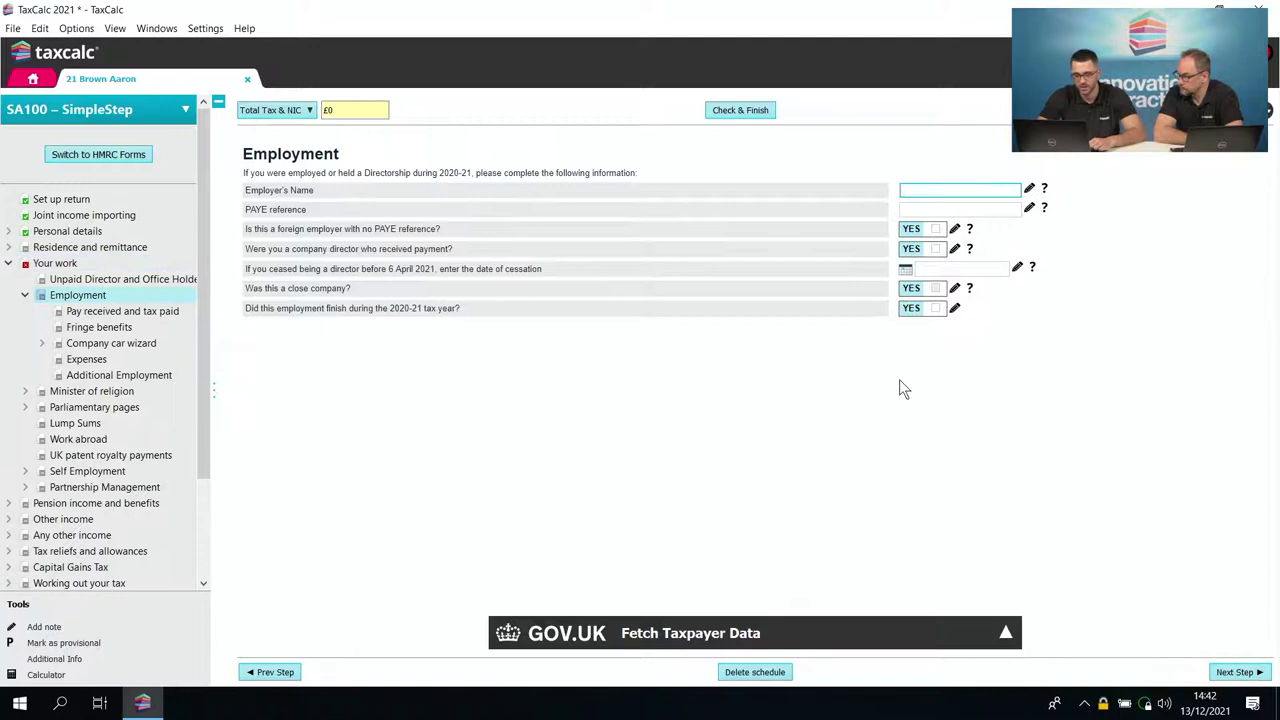
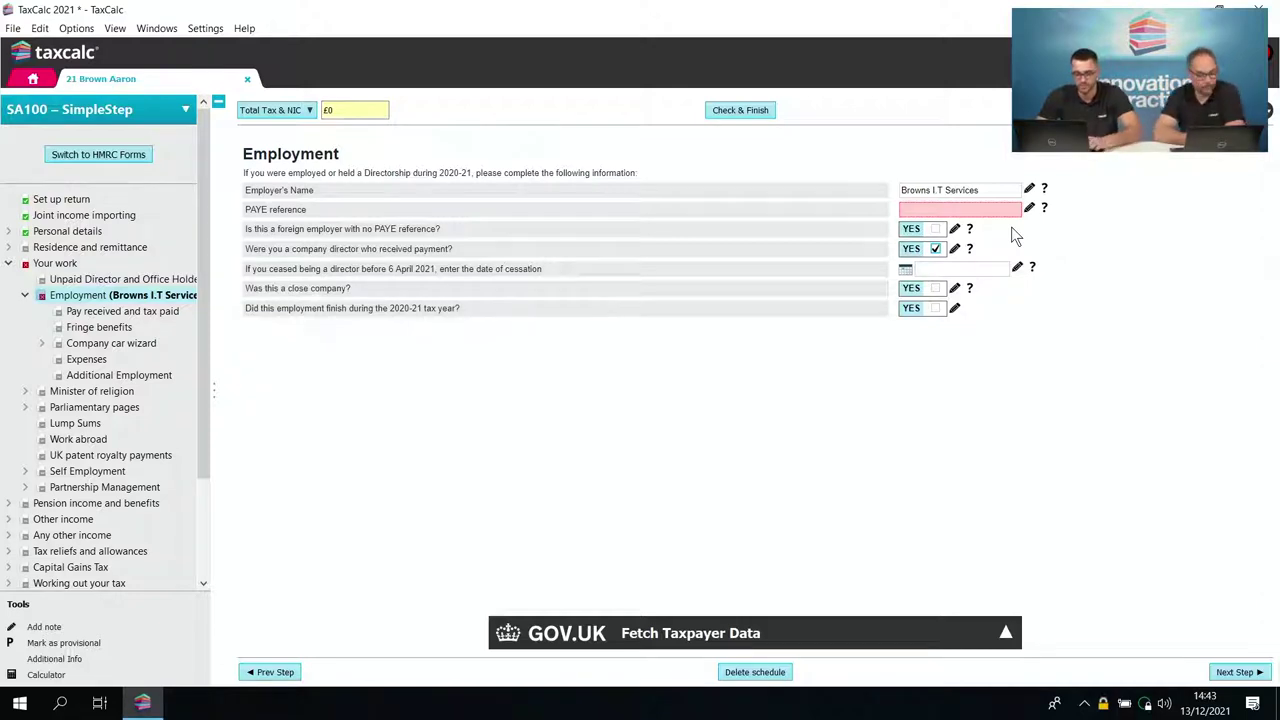
- Set the directorship cessation date for Browns I.T Services to 31/12/2020 and continue to the pay received page
click(958, 266)
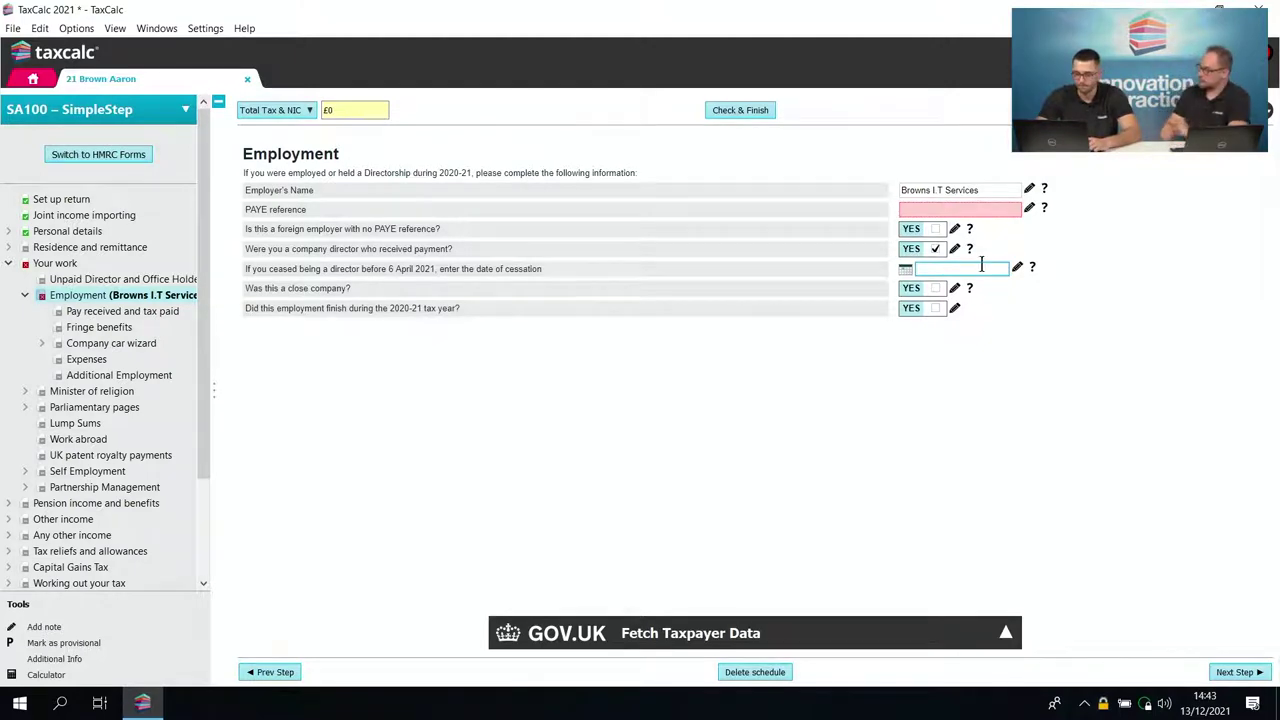
text(31/)
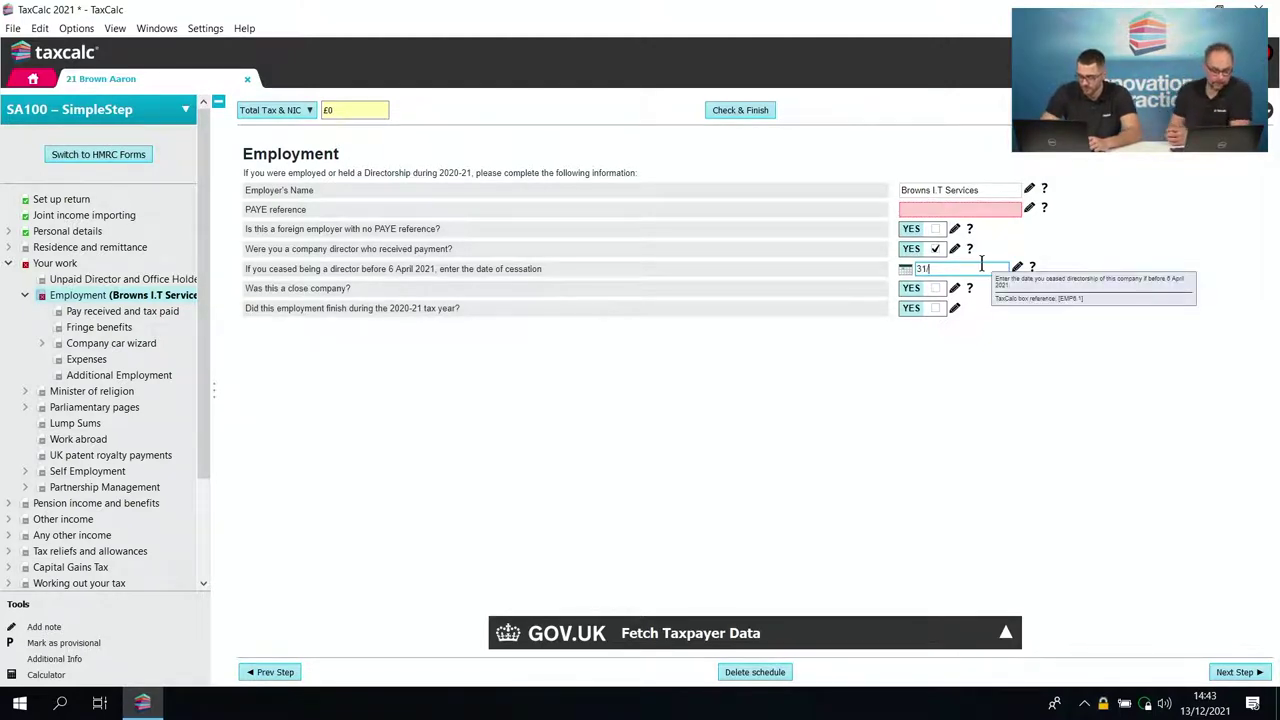
text(12/2020)
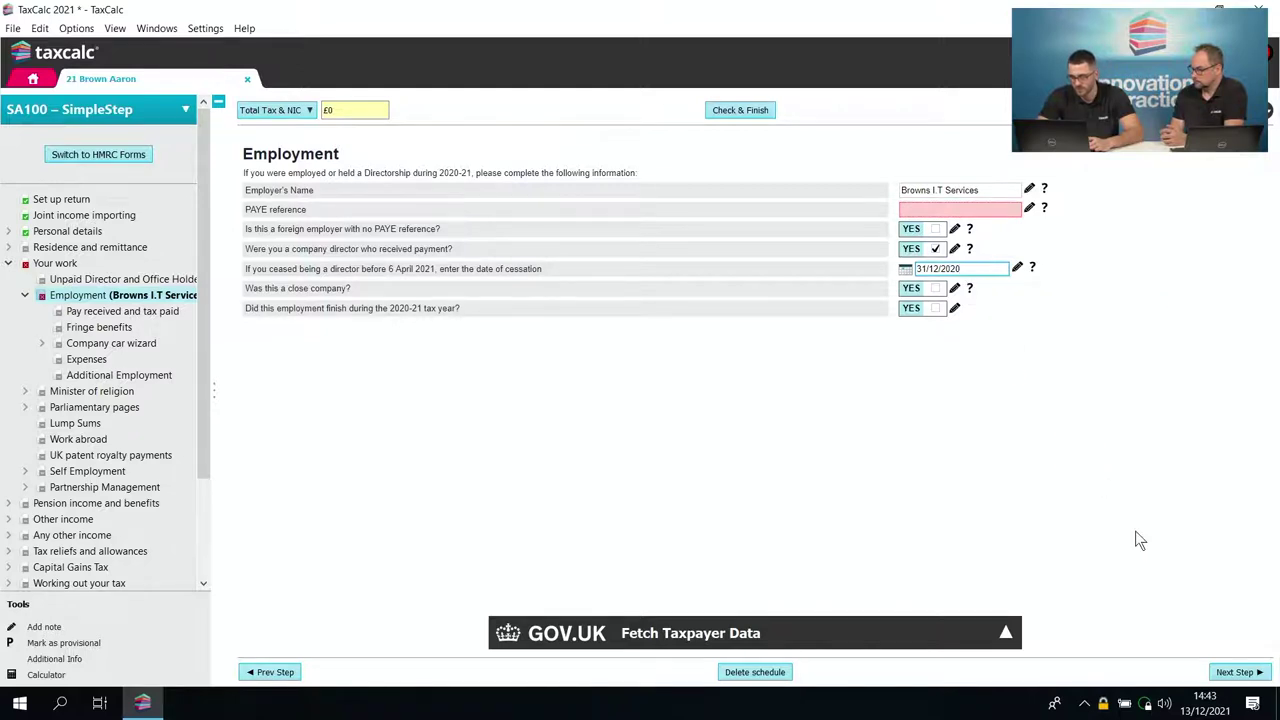
click(1234, 672)
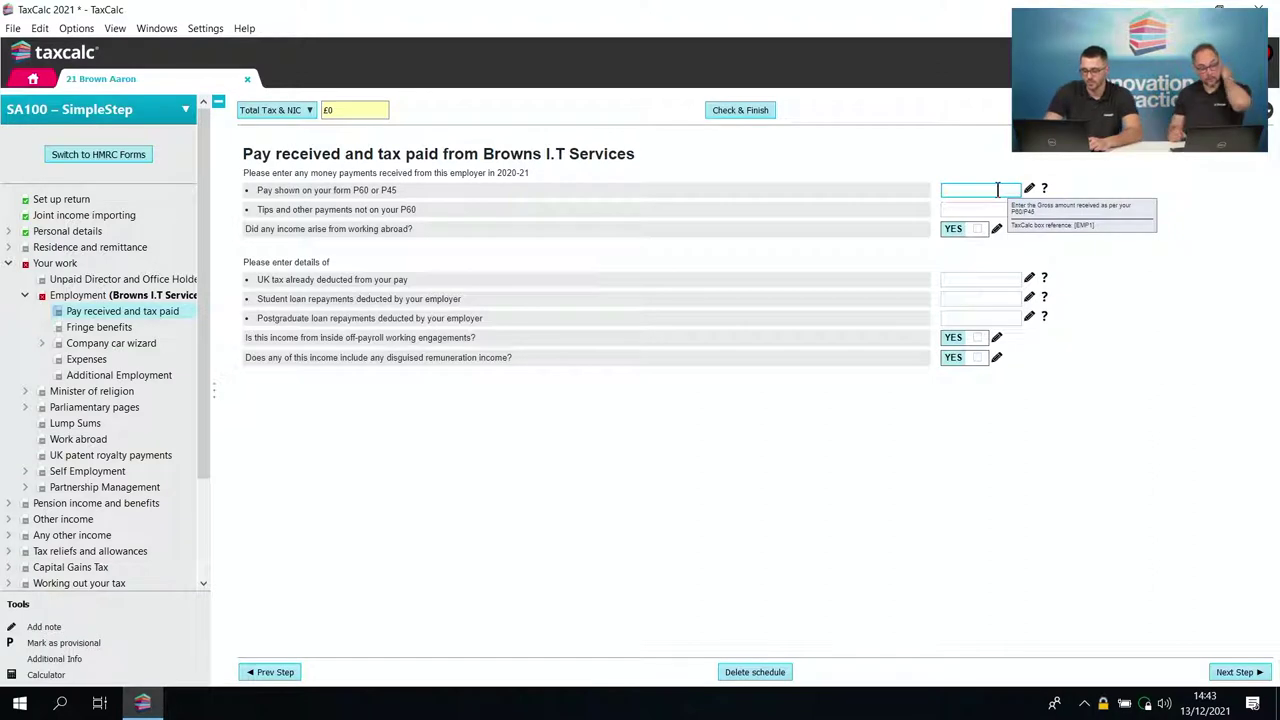
- Enter P60 pay of 40,000 and UK tax already deducted of 5,500 for the Browns I.T Services employment
text(30000)
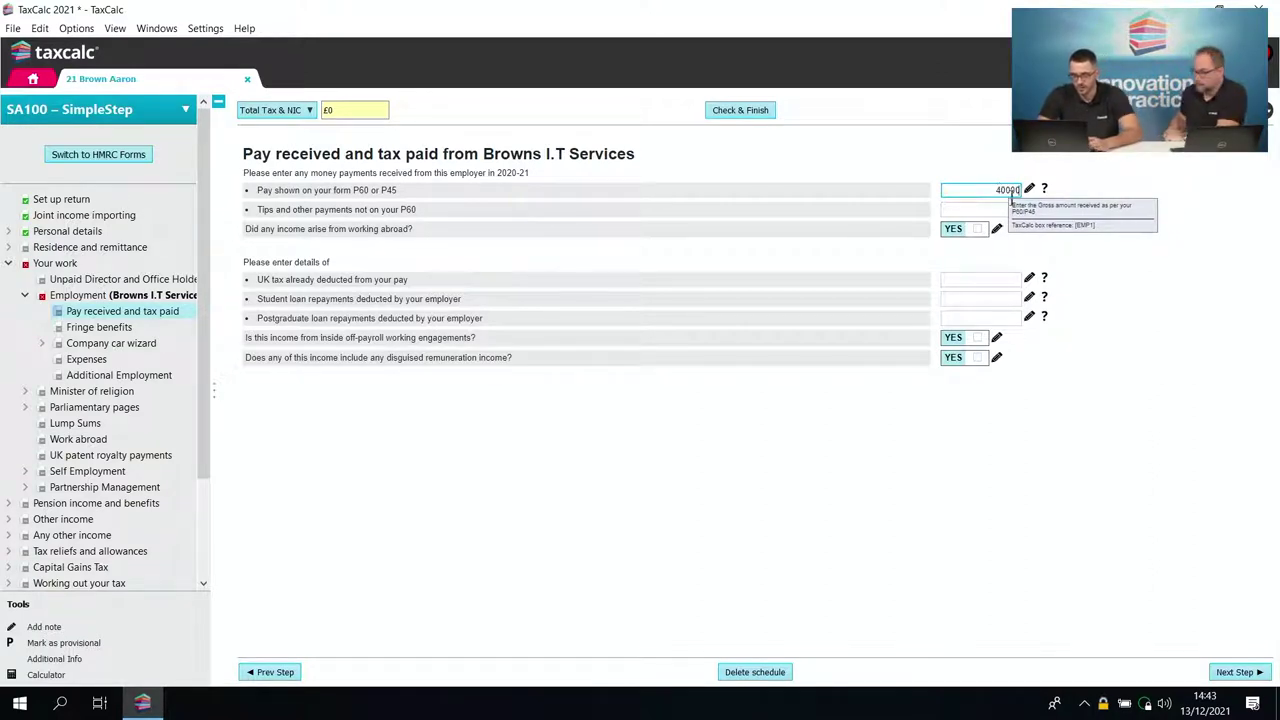
click(1056, 226)
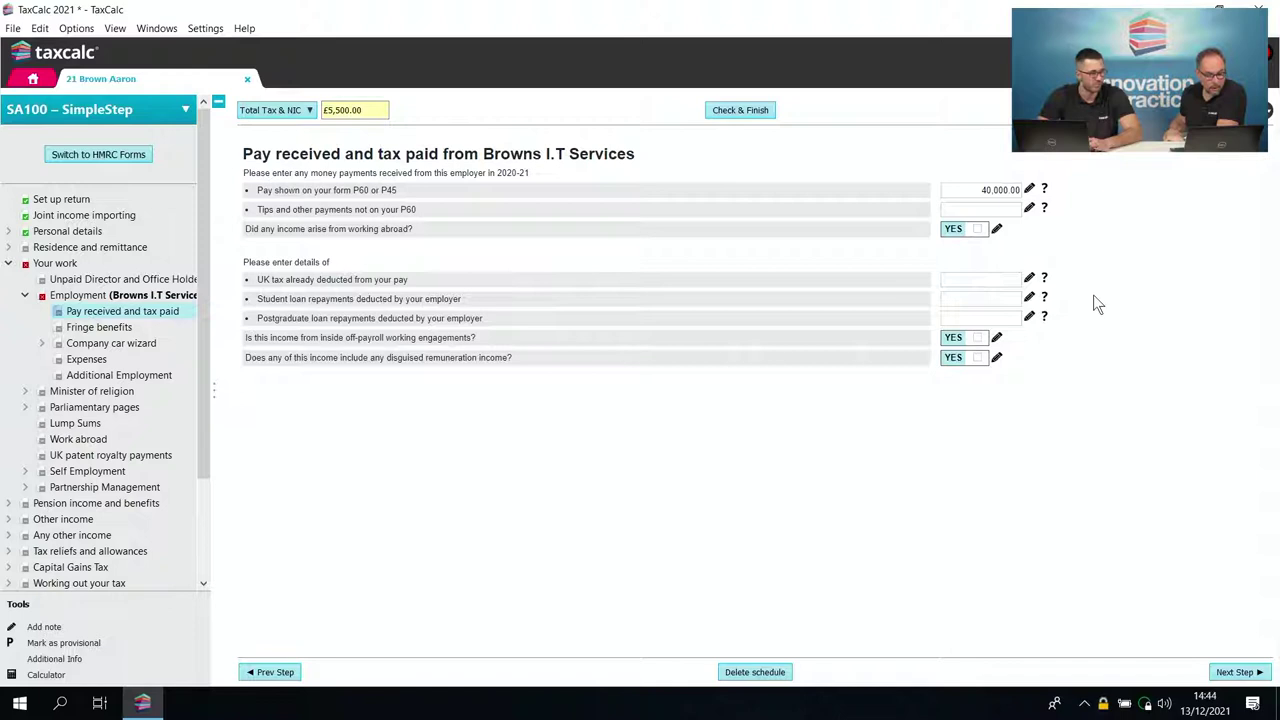
click(988, 279)
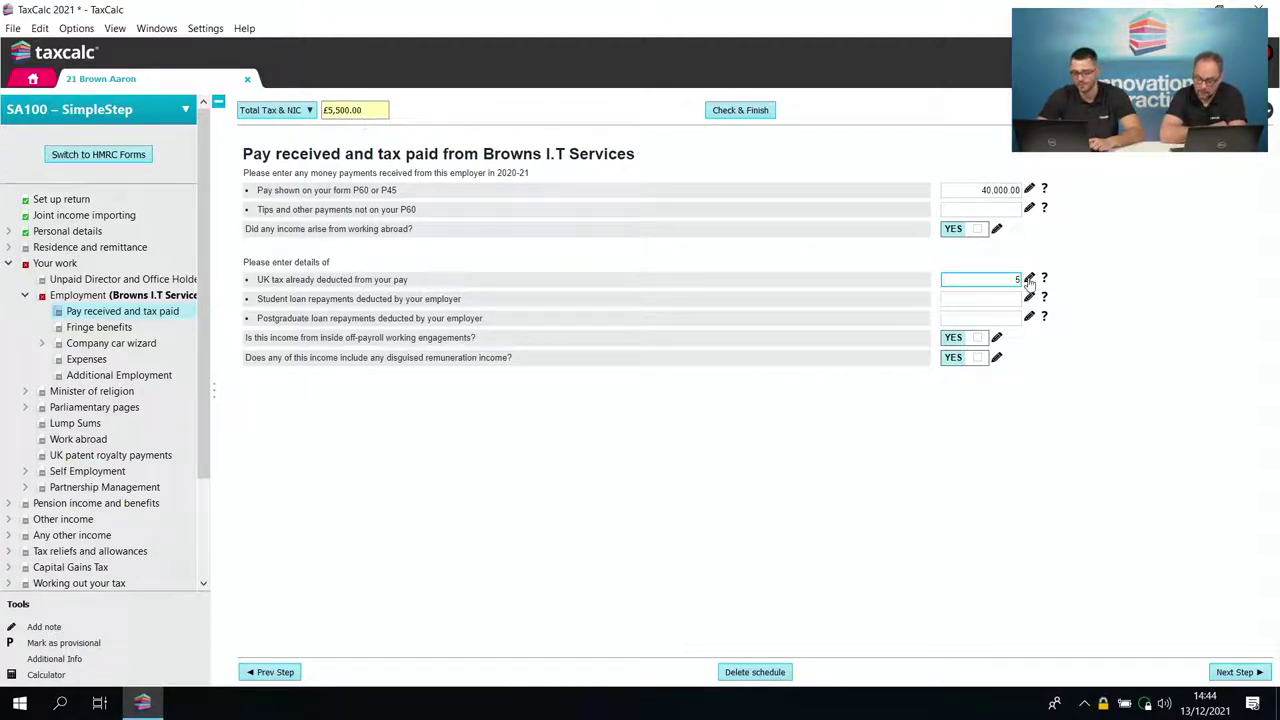
mouse_move(1044, 300)
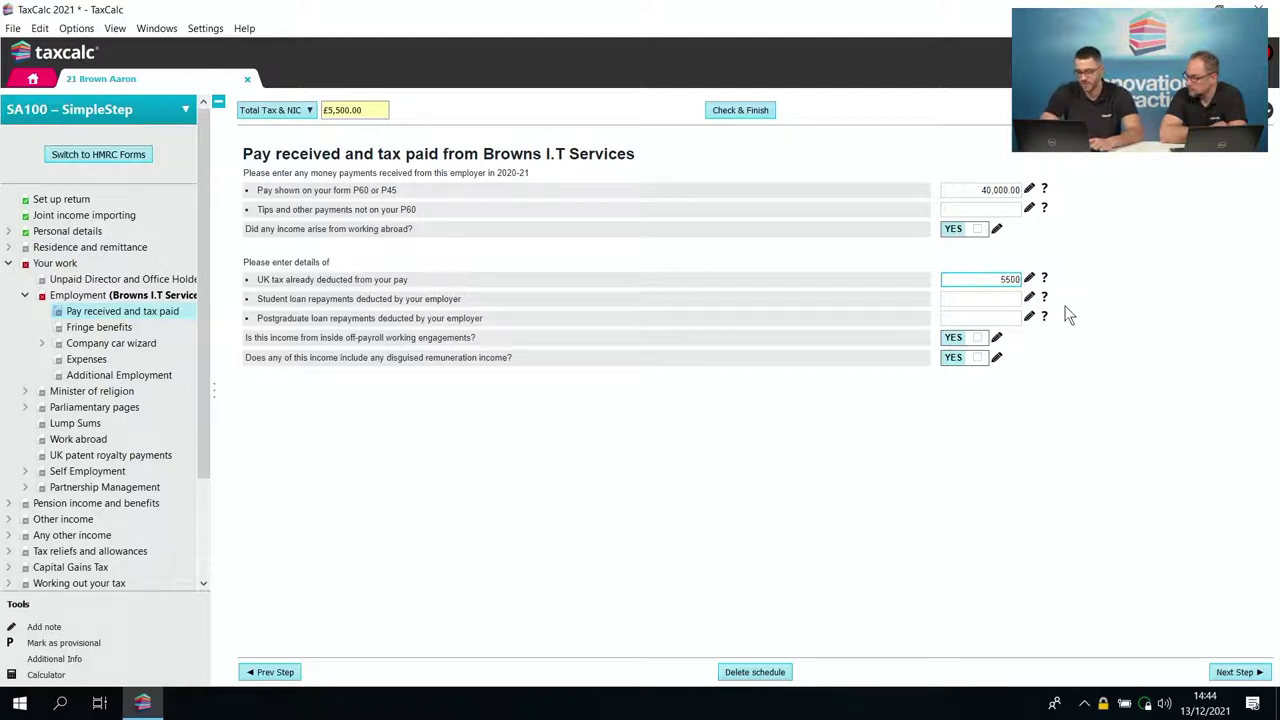
click(1040, 422)
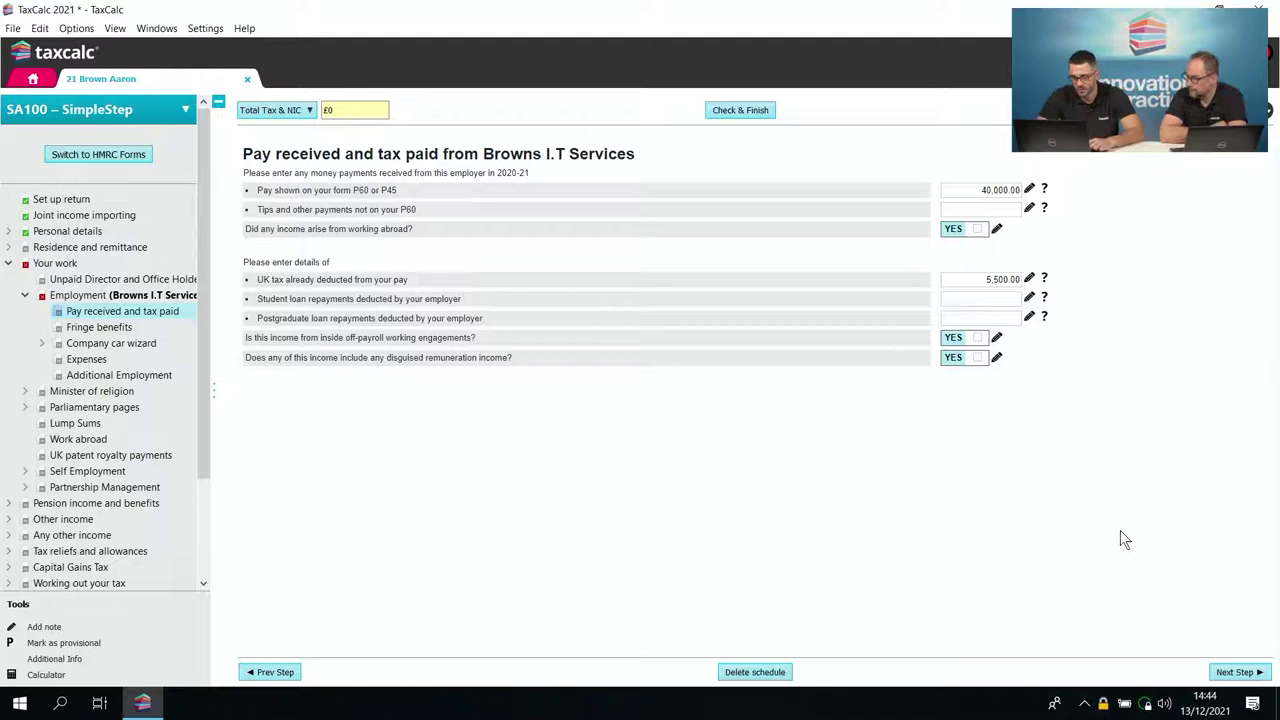
- Leave the fringe benefits and company car pages blank and move on to the employment Expenses page
click(1255, 674)
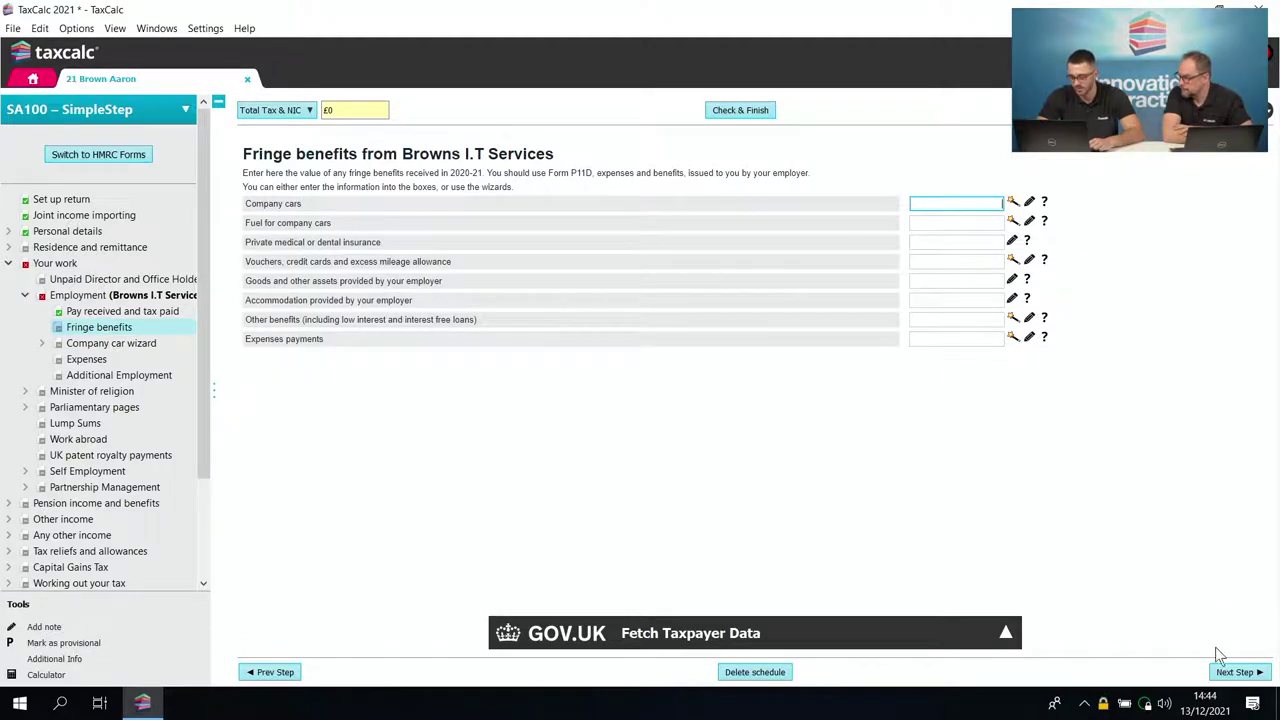
click(1238, 672)
click(1236, 672)
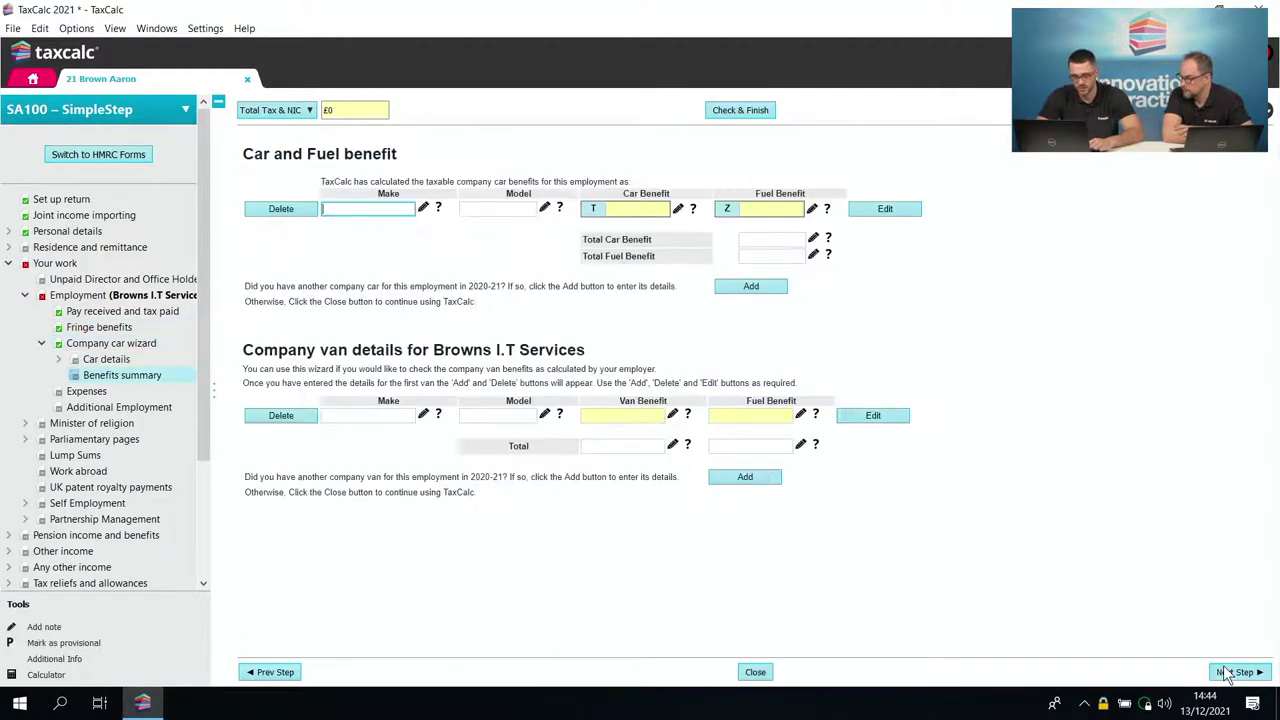
click(1226, 672)
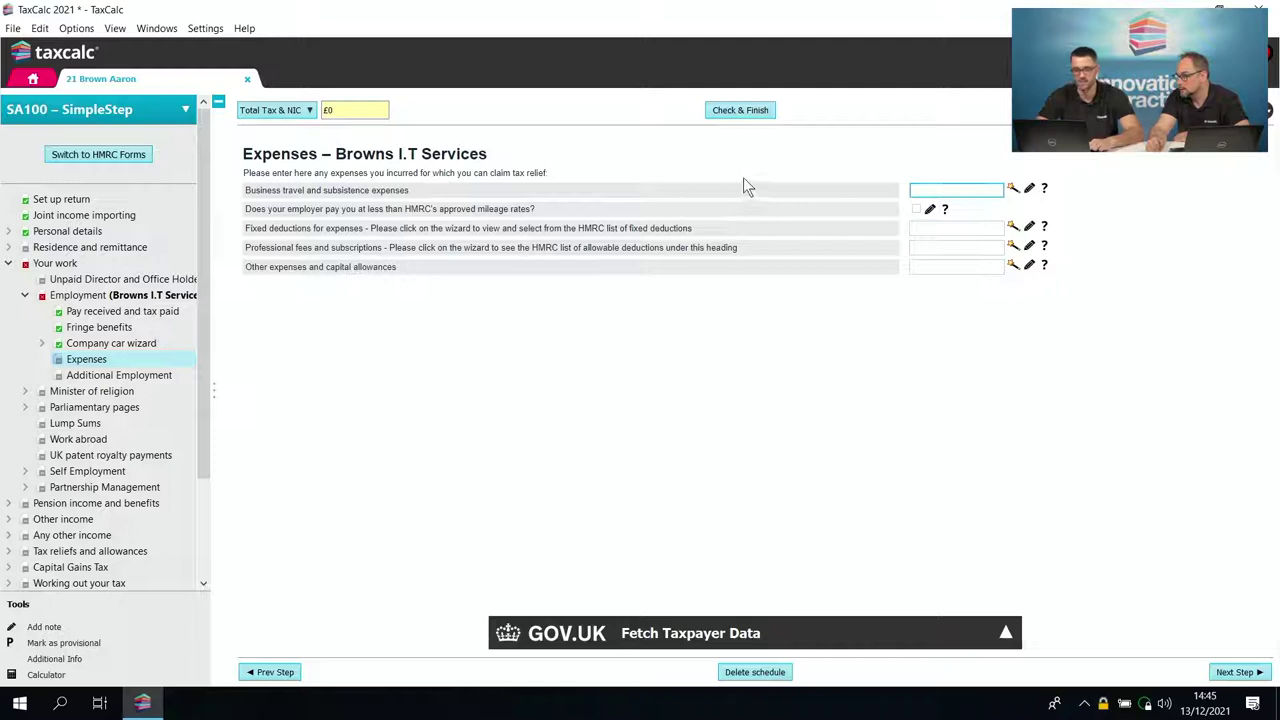
- Examine the mileage wizard, note box and help article available for the business travel and subsistence expenses entry
click(1013, 189)
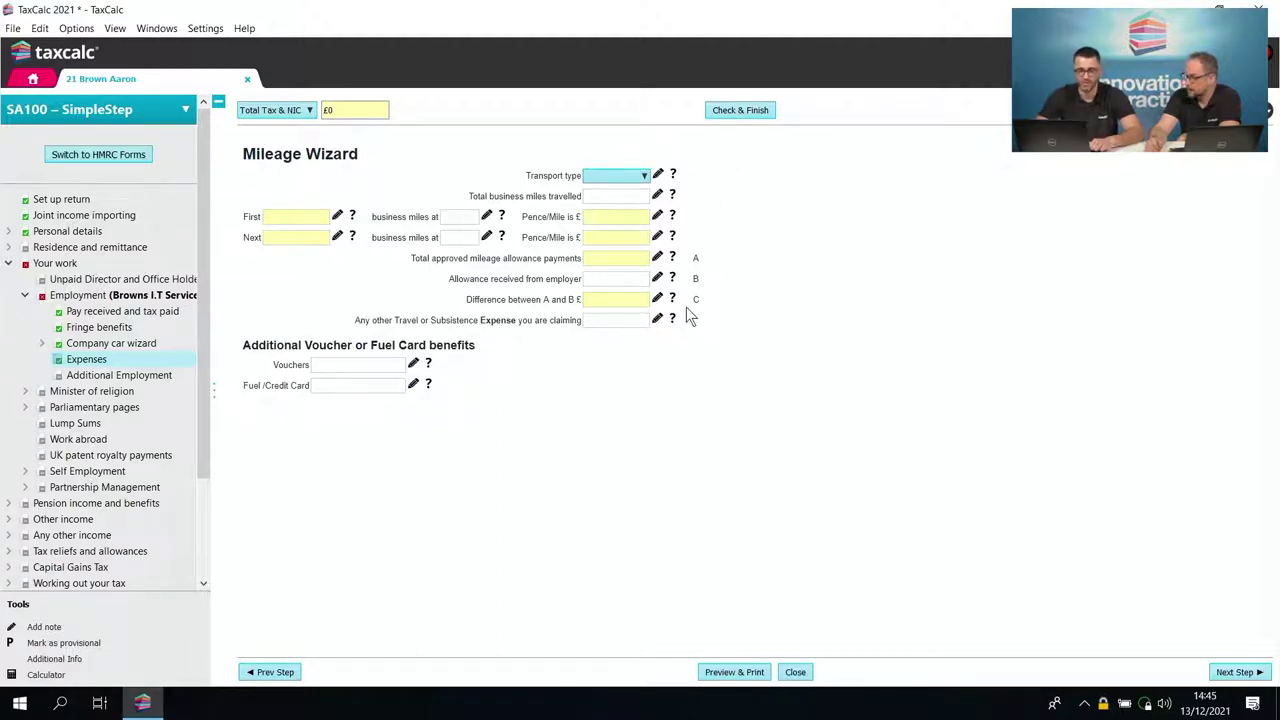
click(796, 672)
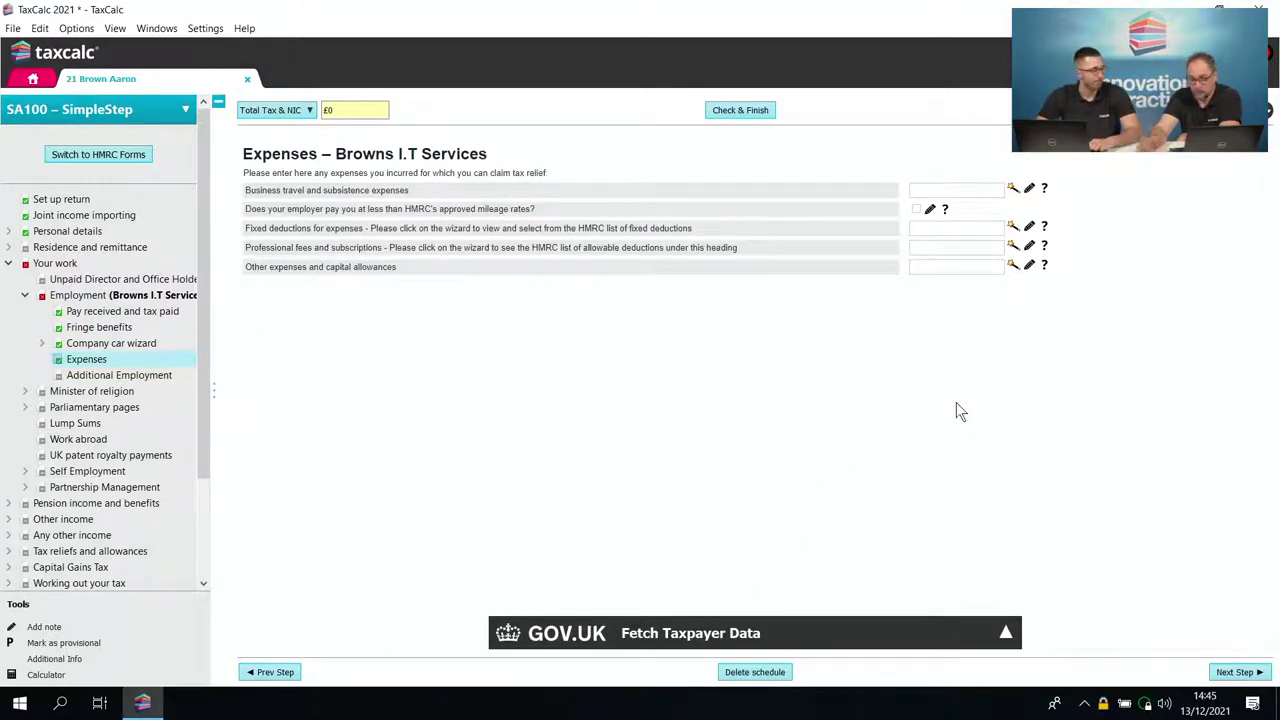
click(1029, 189)
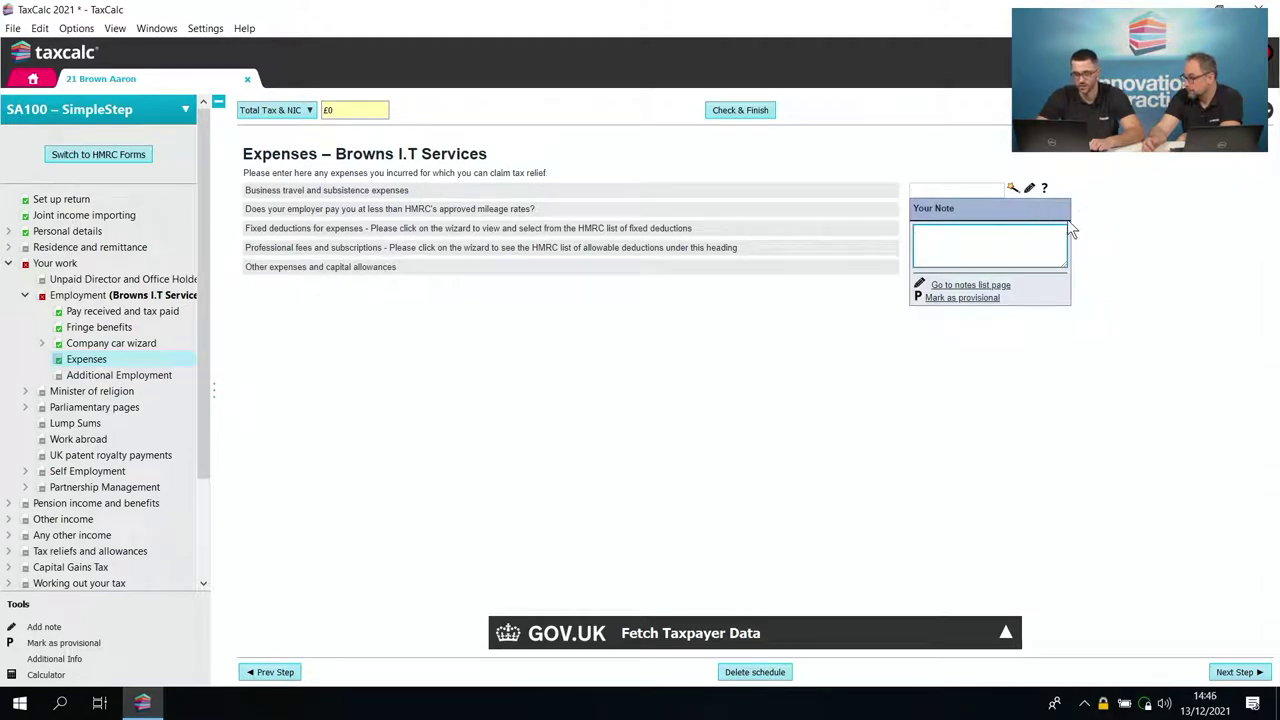
click(1123, 216)
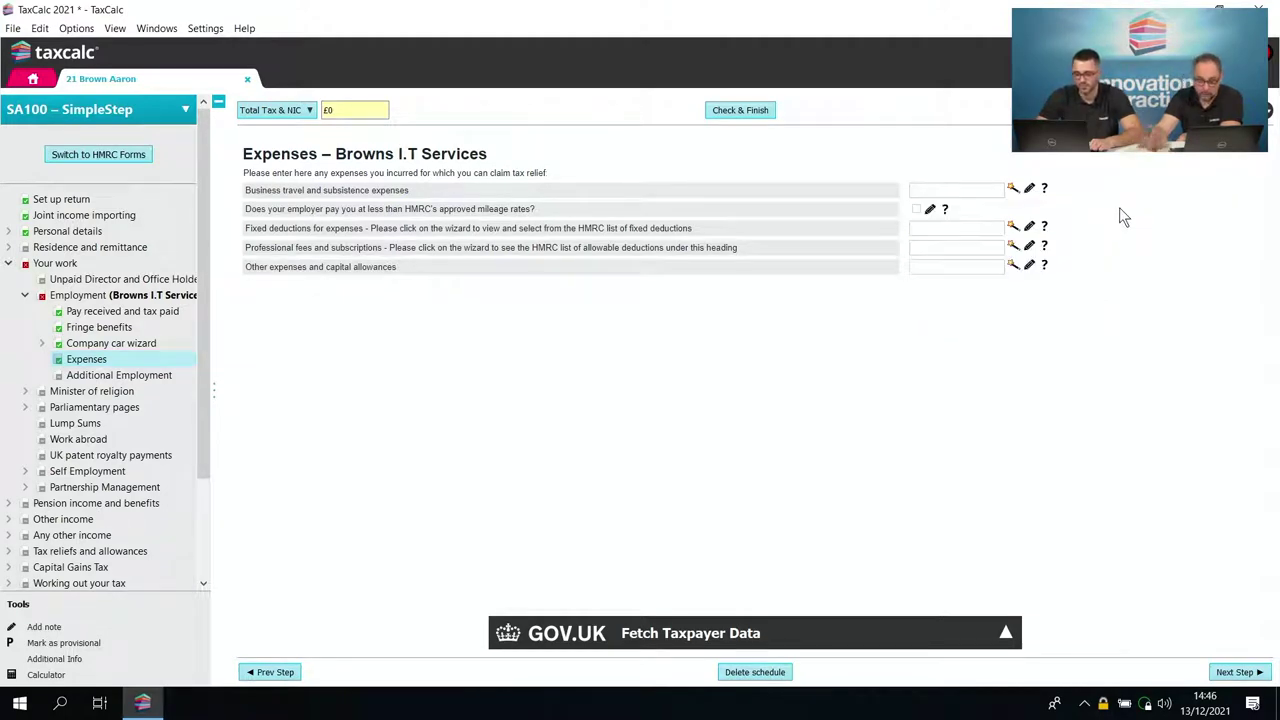
click(1045, 189)
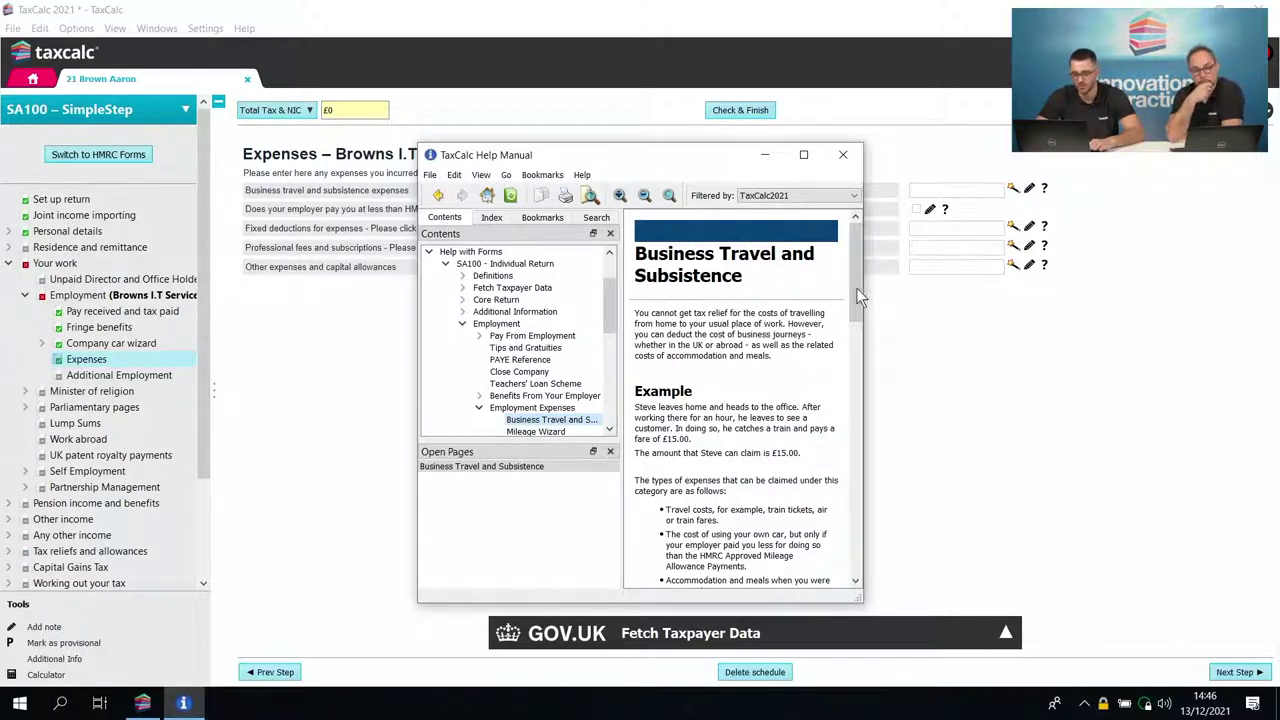
drag(861, 234, 860, 331)
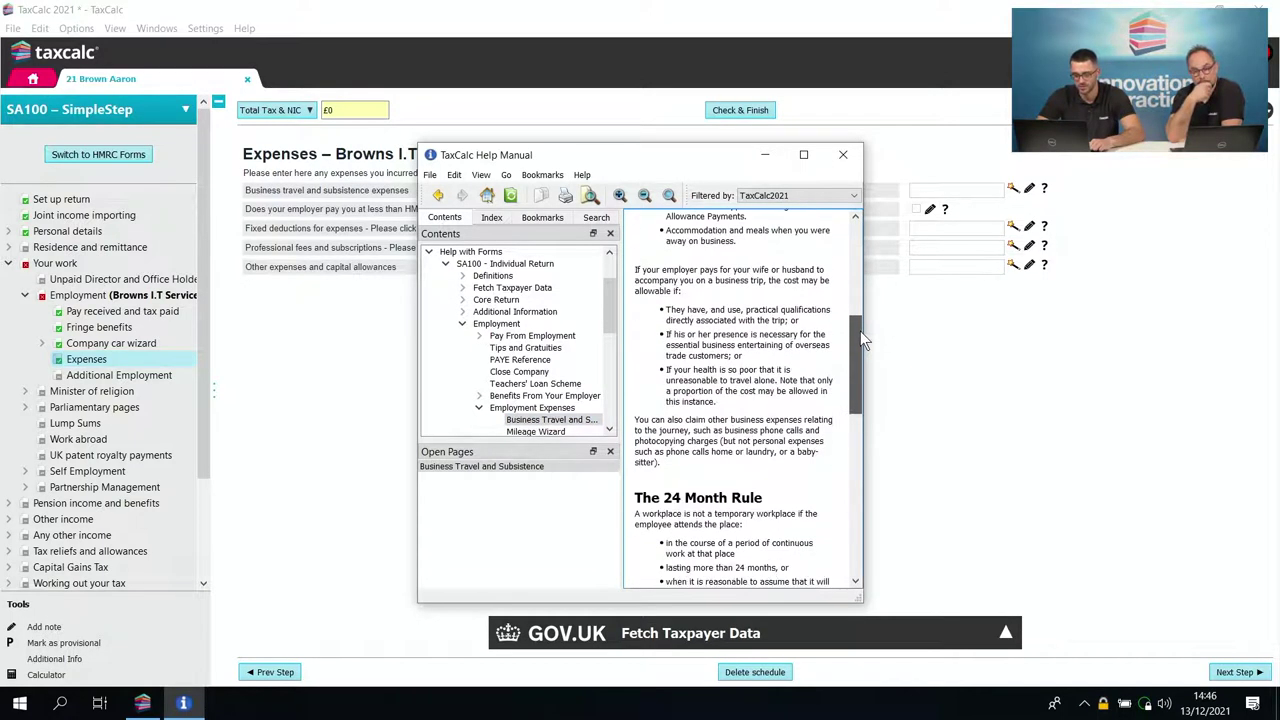
click(840, 156)
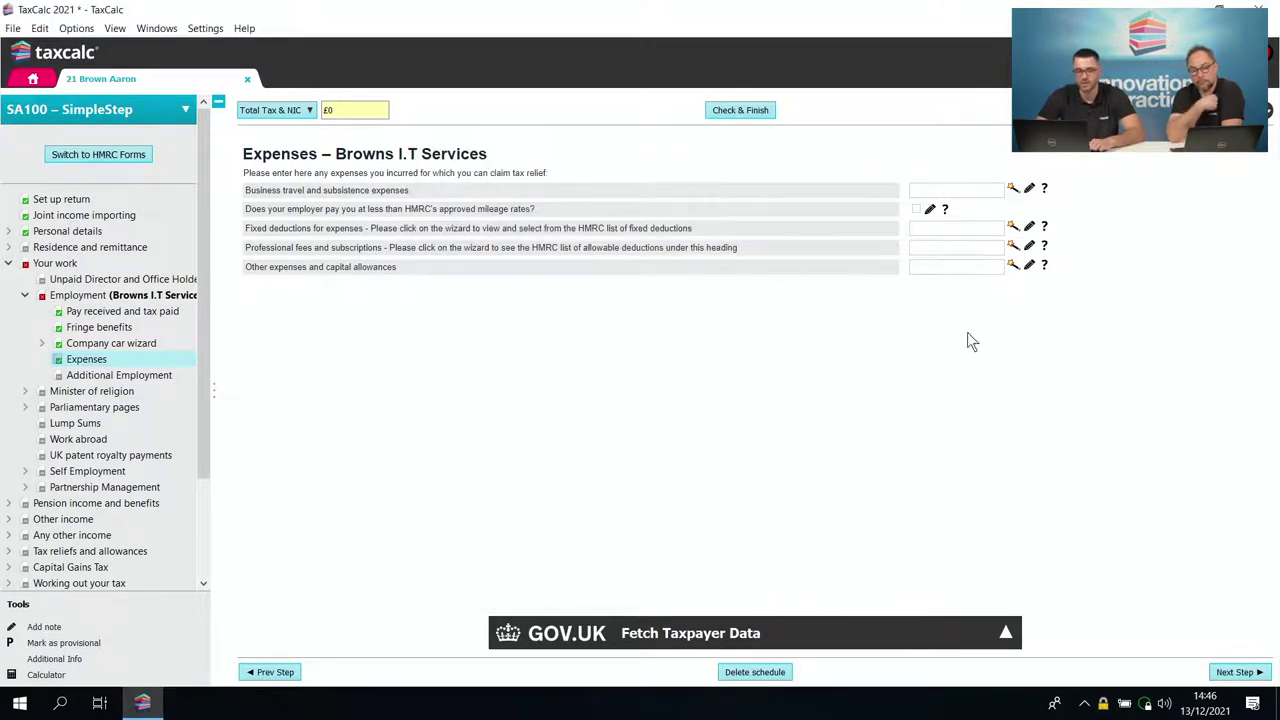
- Add a second employment with I.T Experts as the employer's name and continue to its pay received page
click(1236, 672)
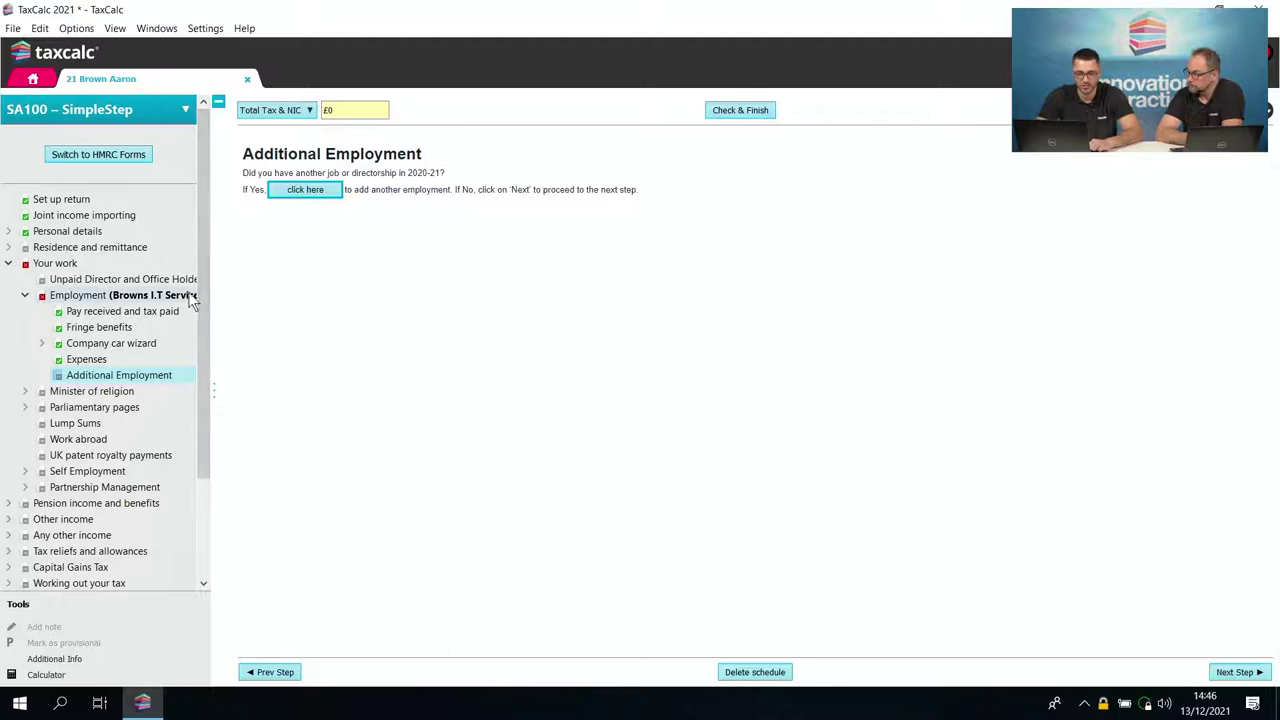
click(321, 198)
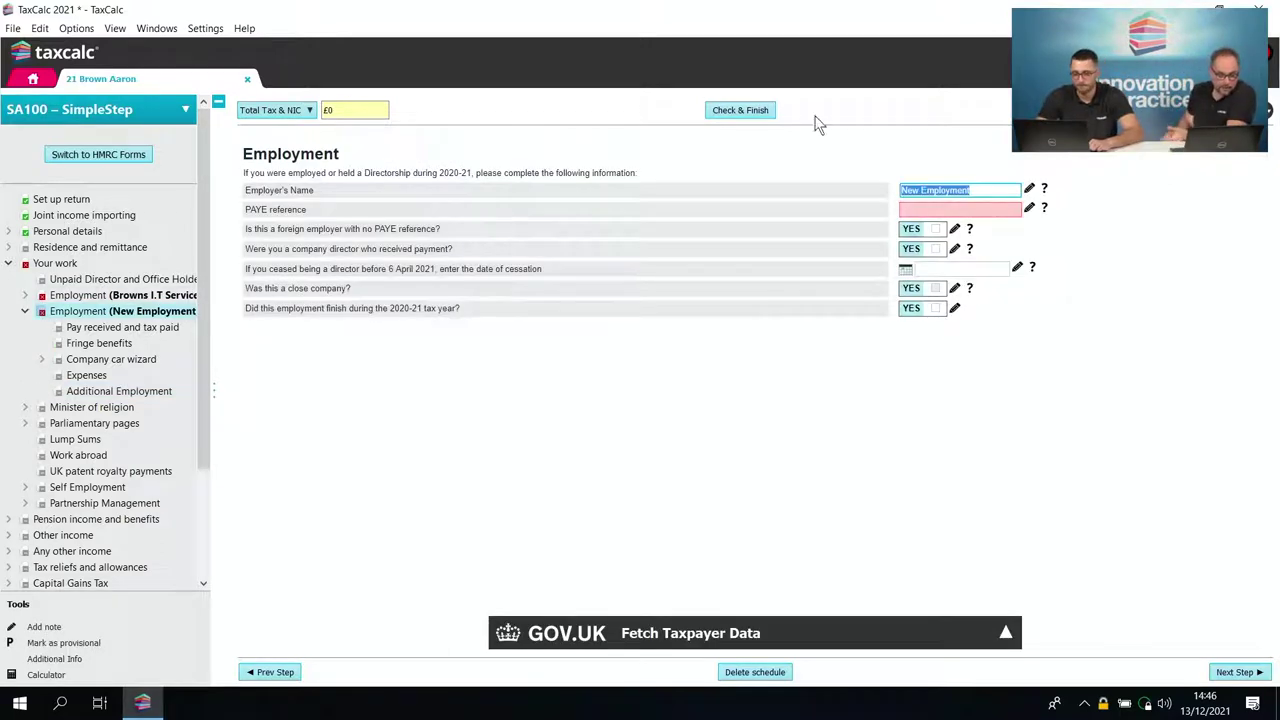
key(BackSpace)
text(I.T Experts)
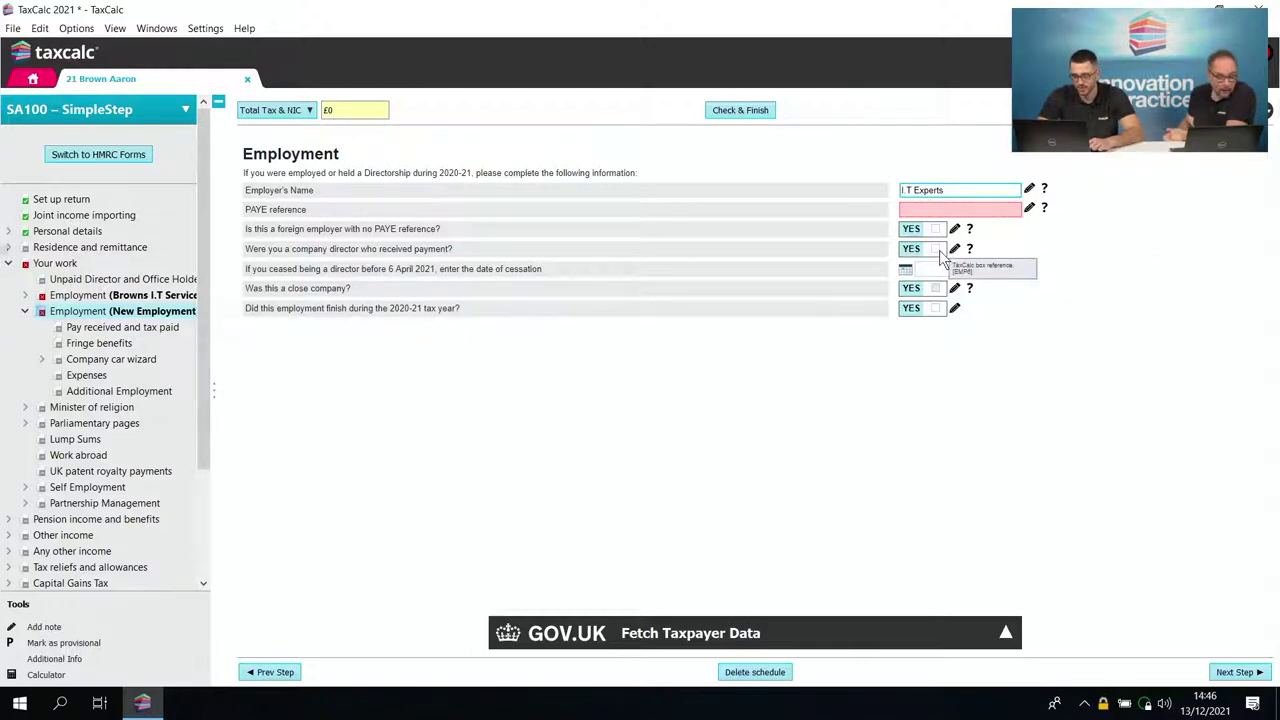
click(1240, 672)
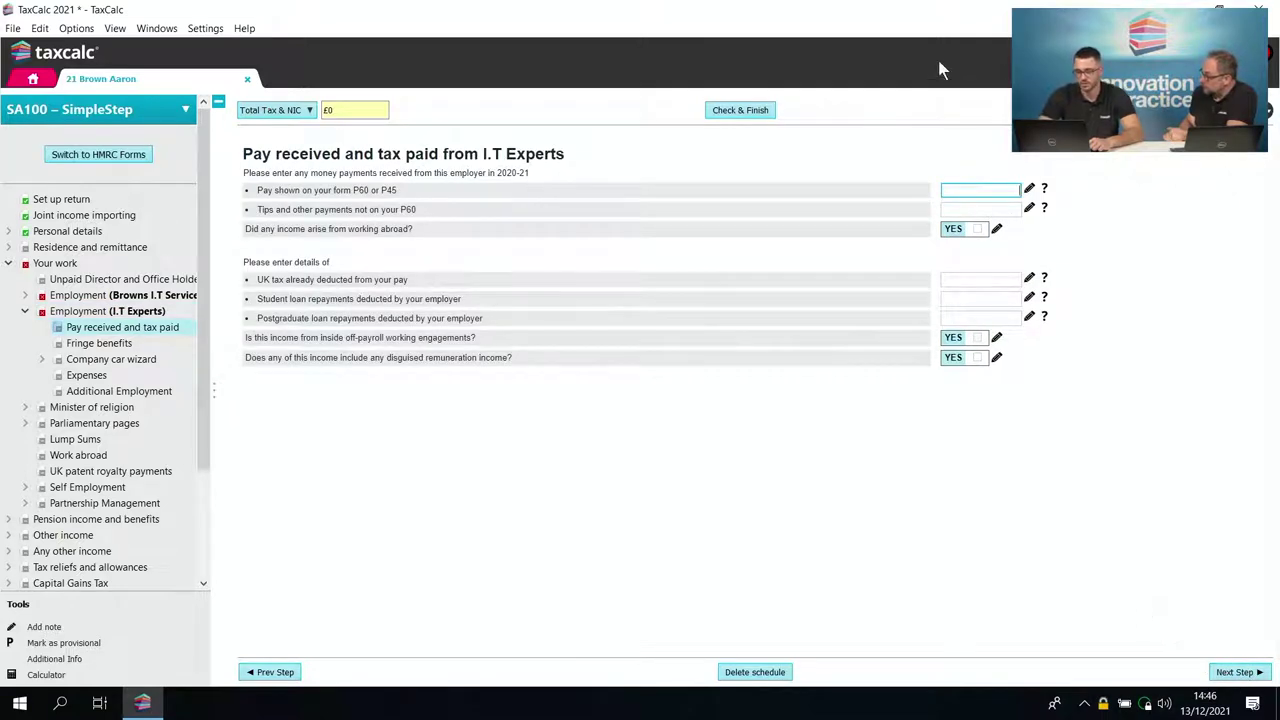
- Enter P60 pay of 35,000 and UK tax already deducted of 4,486 for I.T Experts, and continue to fringe benefits
text(35,00)
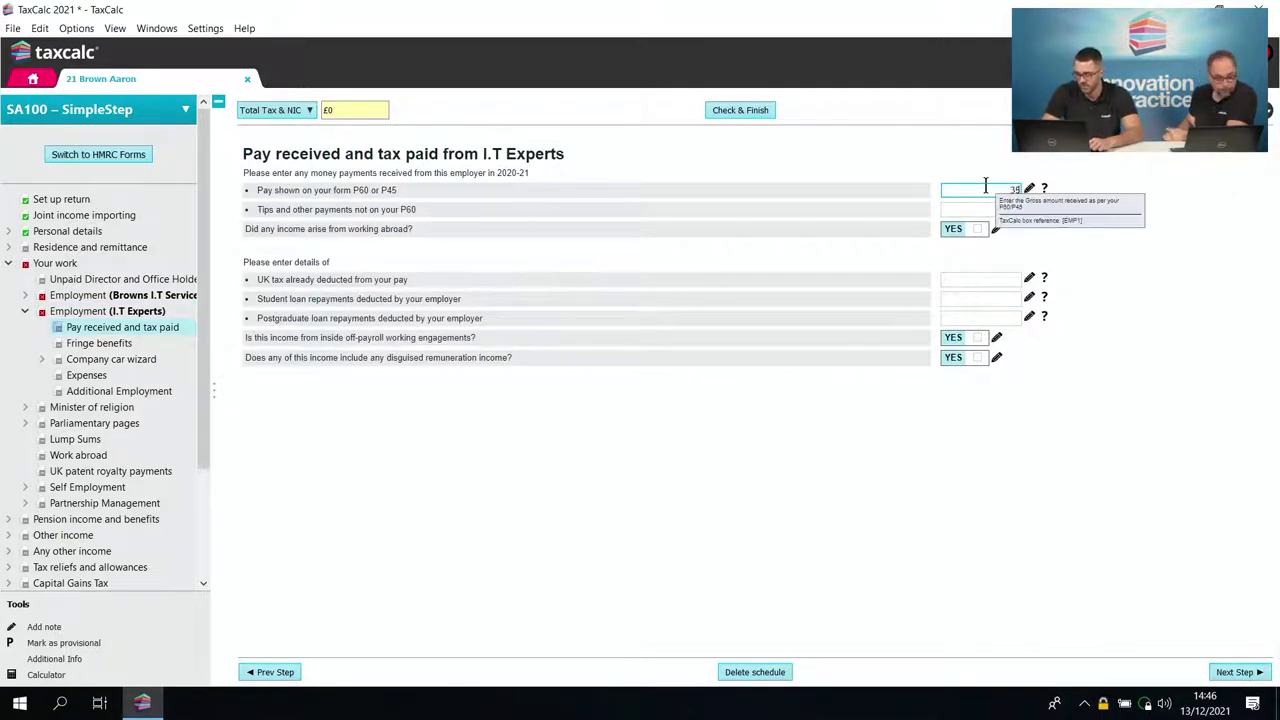
text(0)
click(1225, 328)
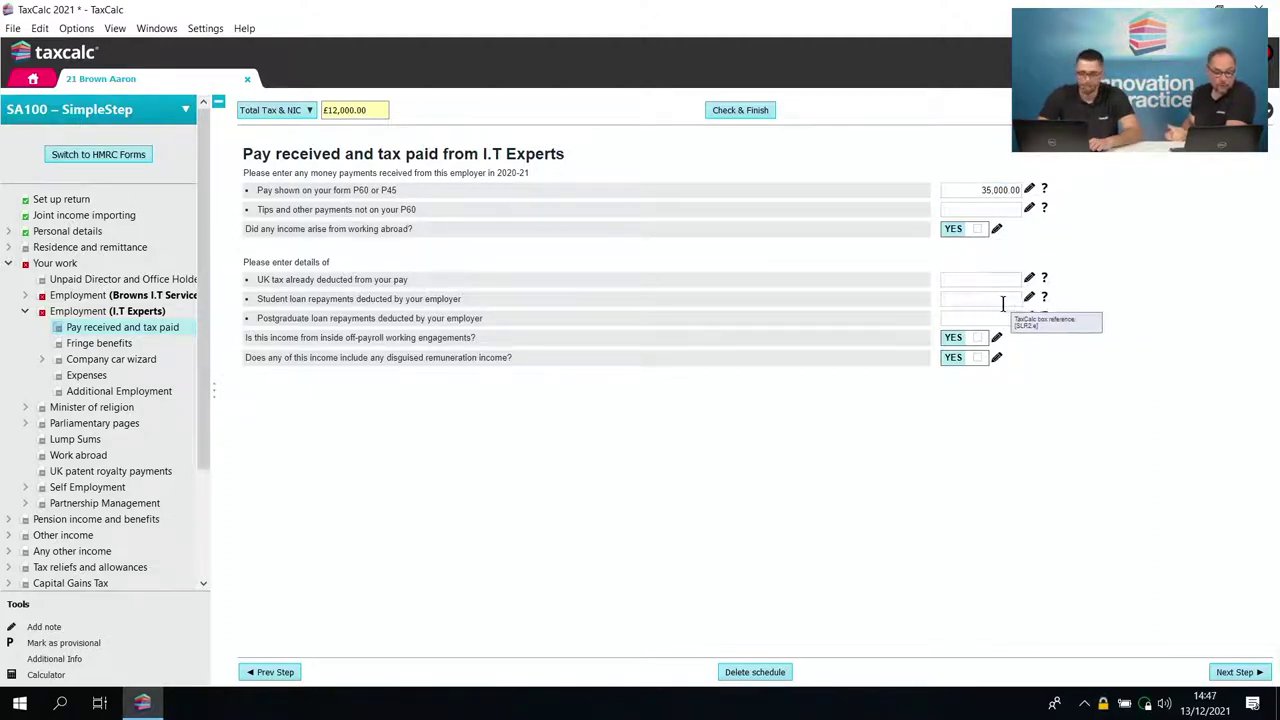
click(992, 281)
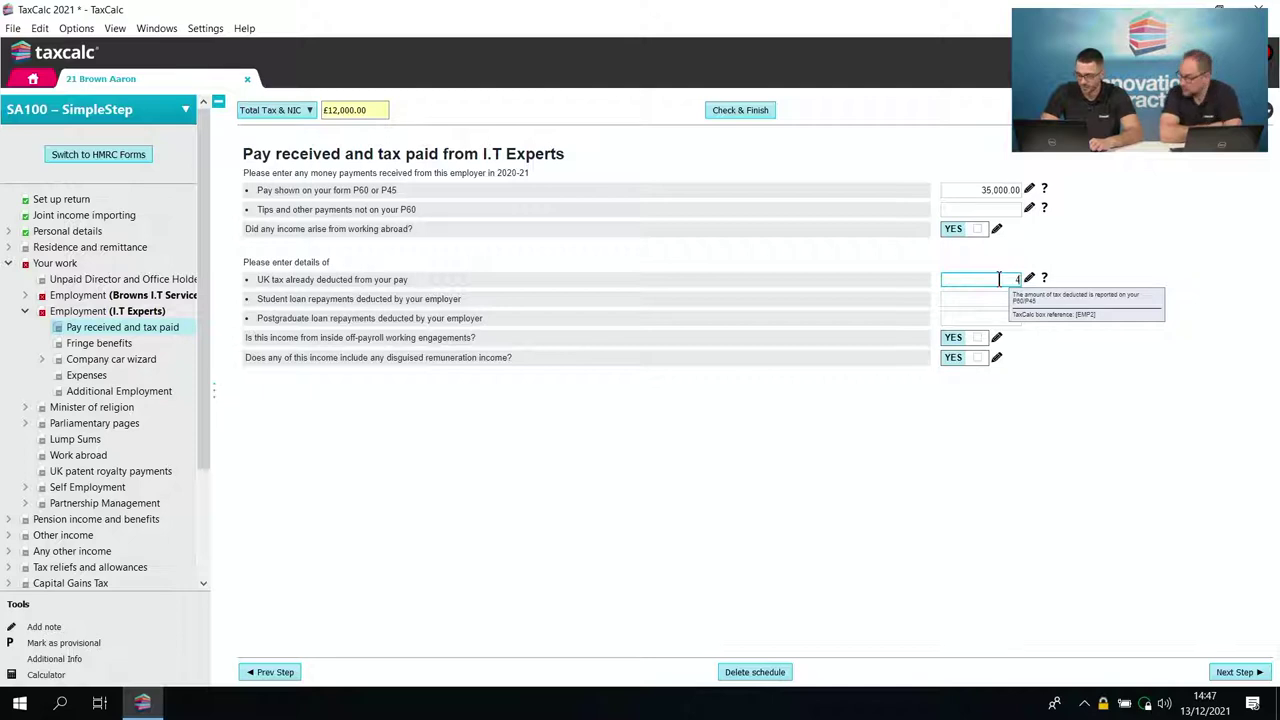
text(86)
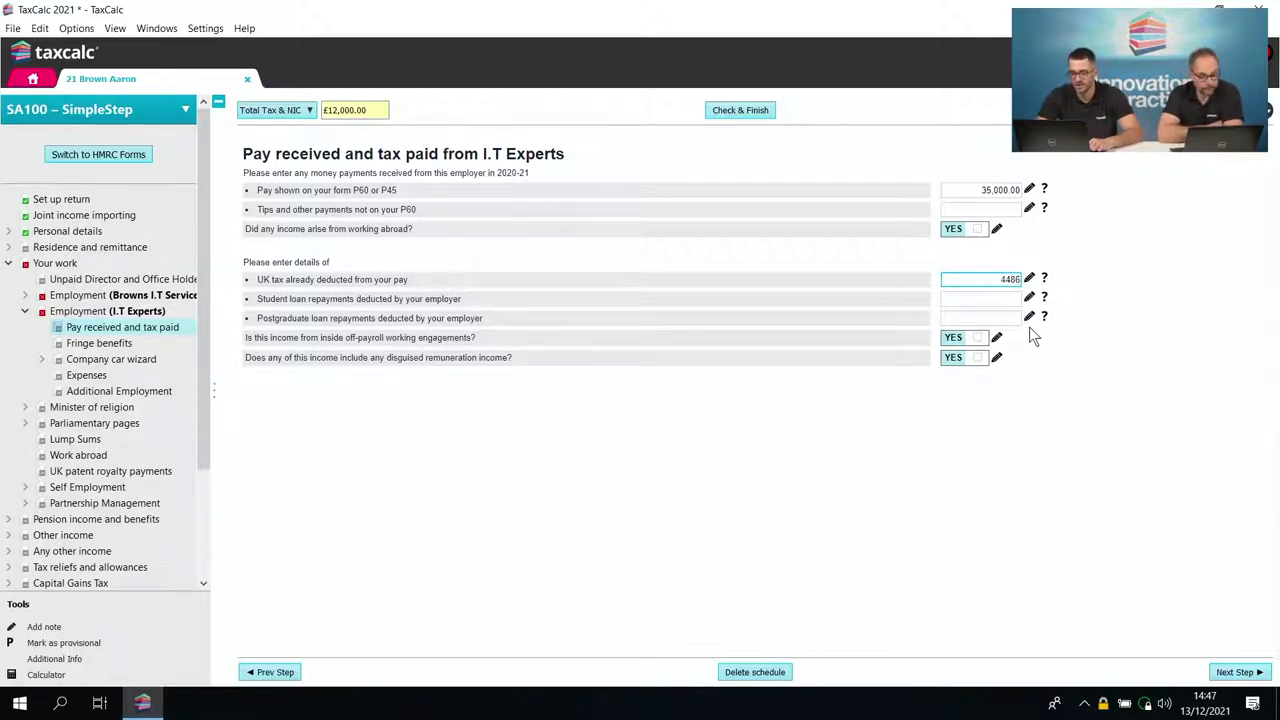
key(Return)
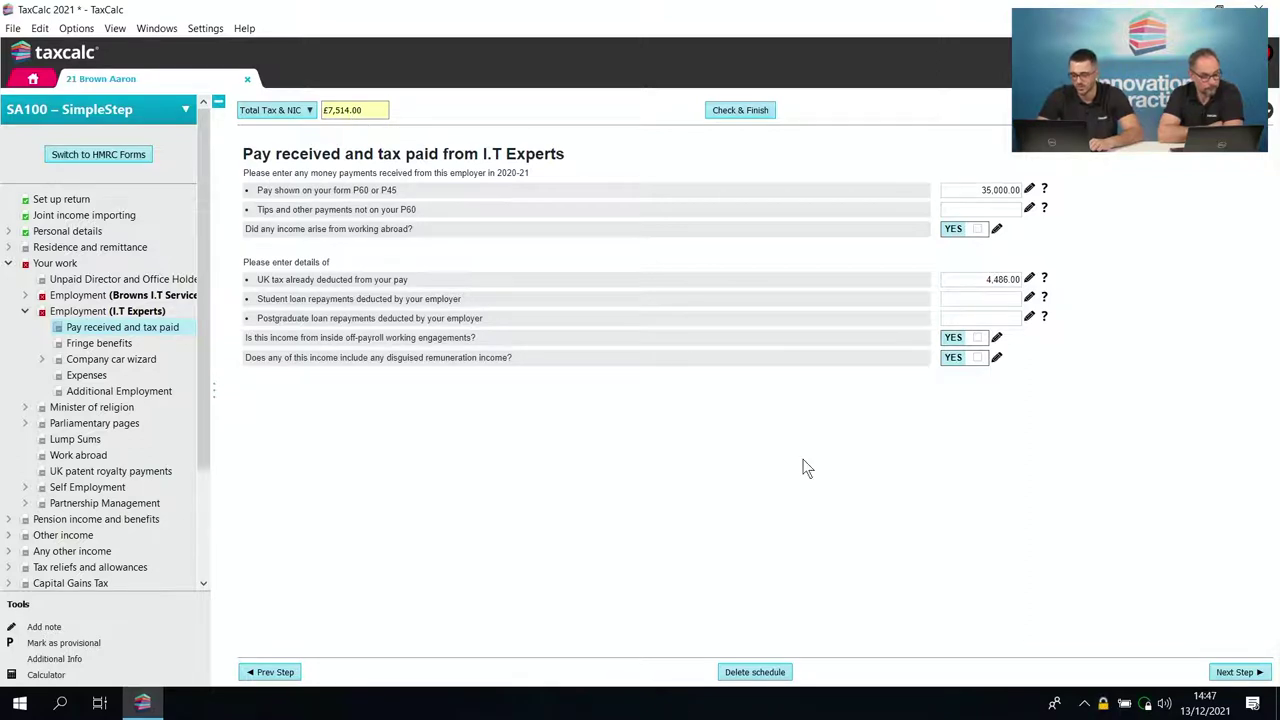
click(1242, 673)
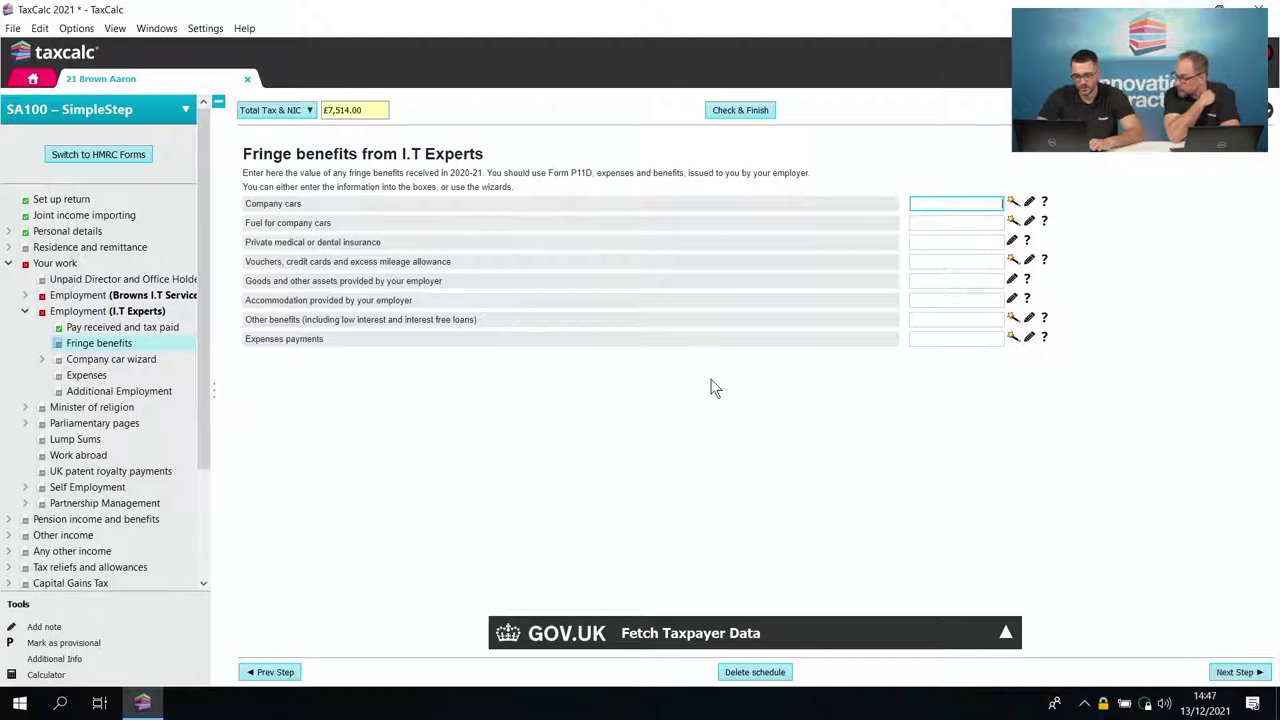
- Look through the company car and van wizard and its car details page for I.T Experts, and return to fringe benefits
click(1015, 205)
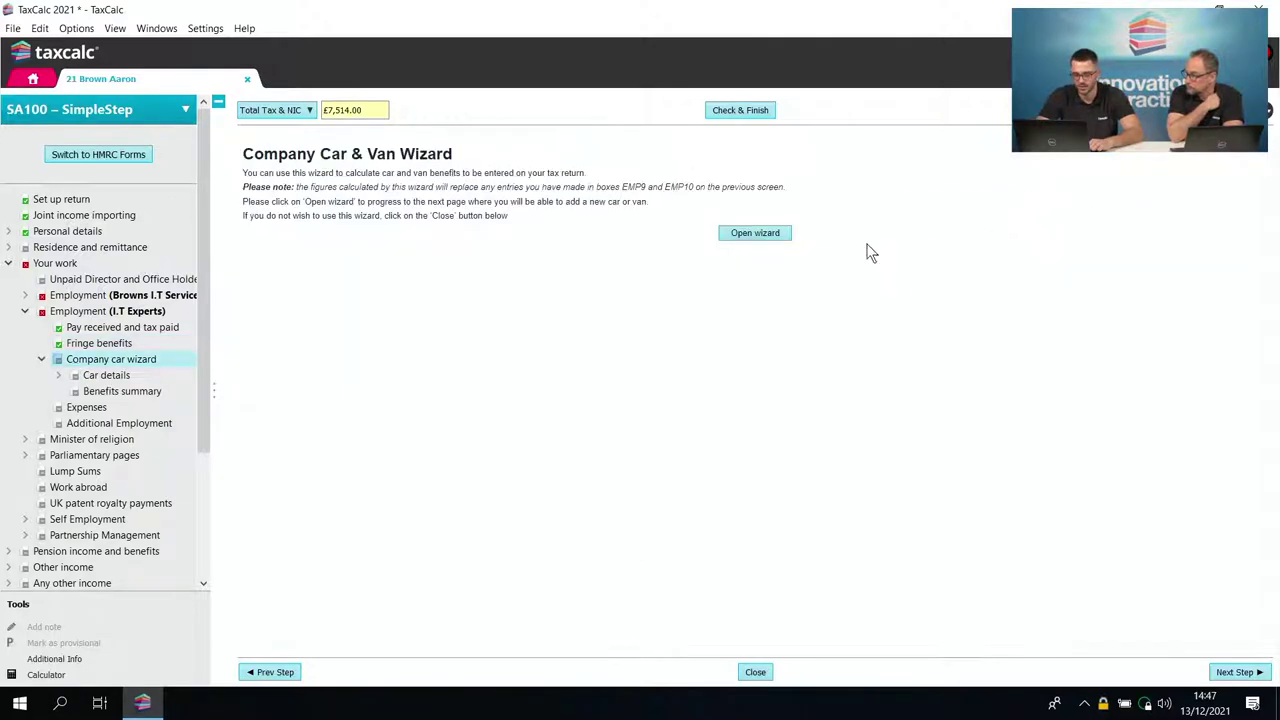
click(768, 243)
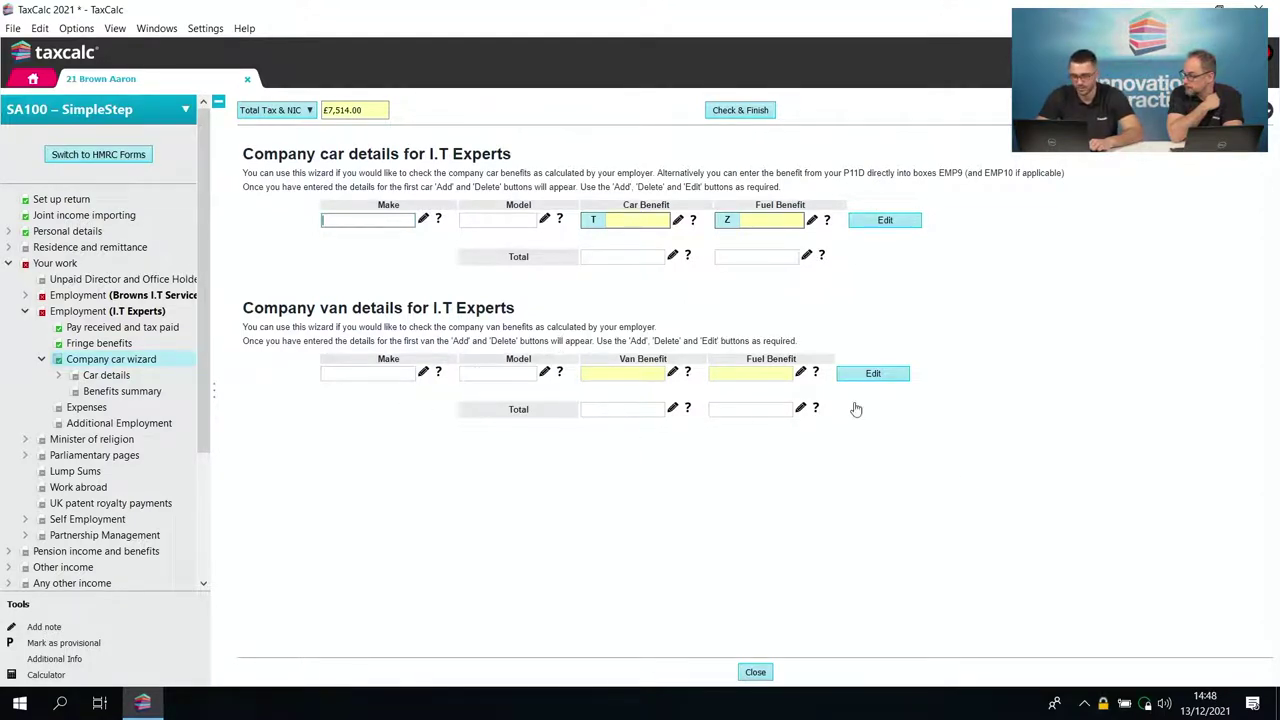
click(125, 376)
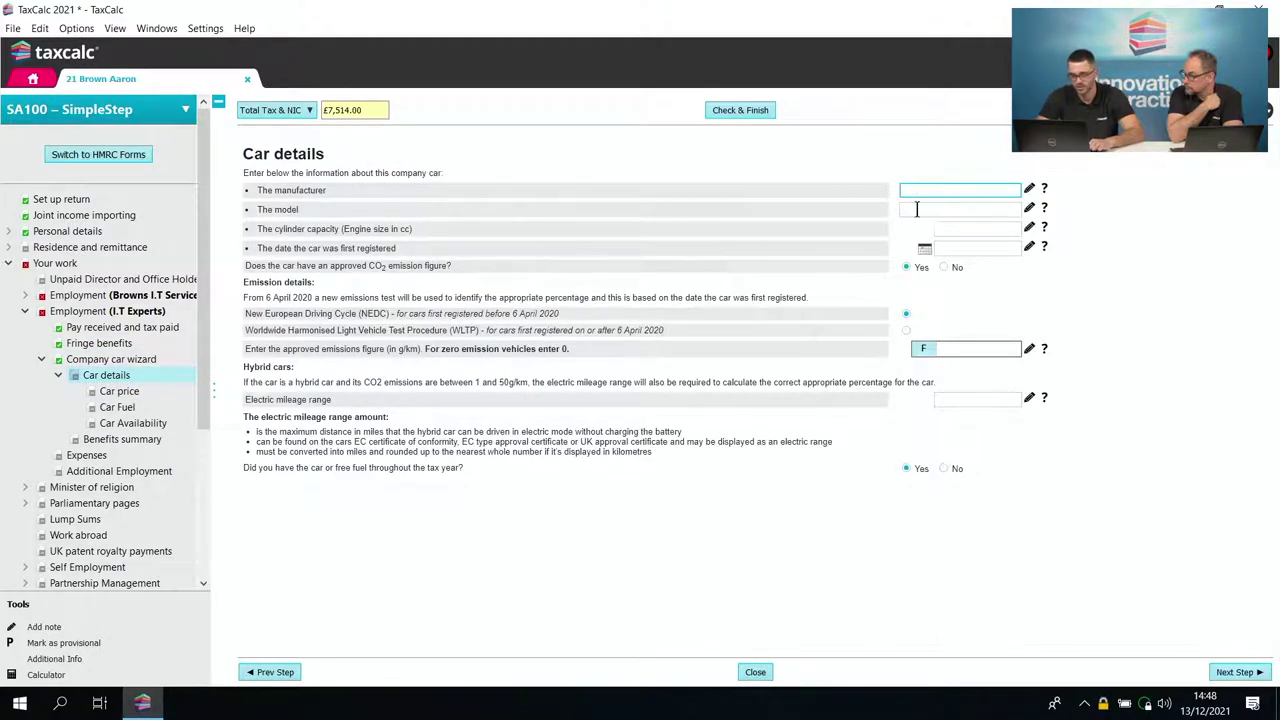
click(977, 349)
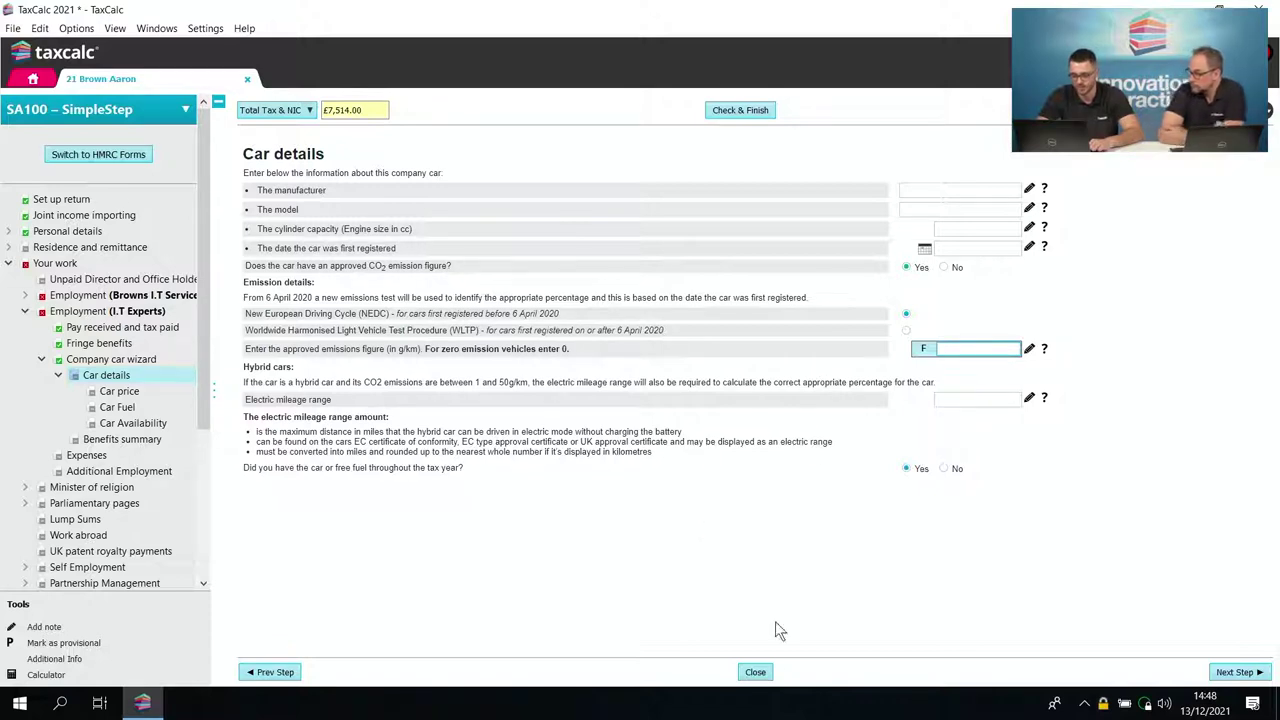
click(766, 674)
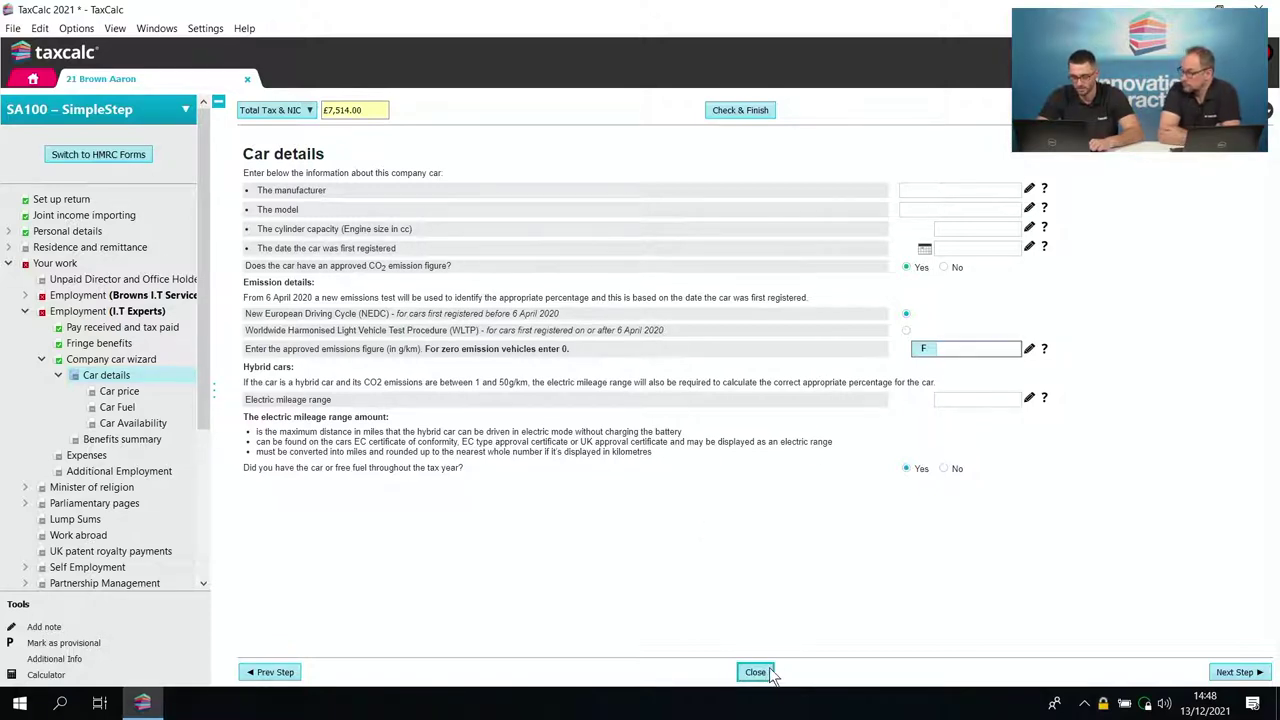
click(762, 672)
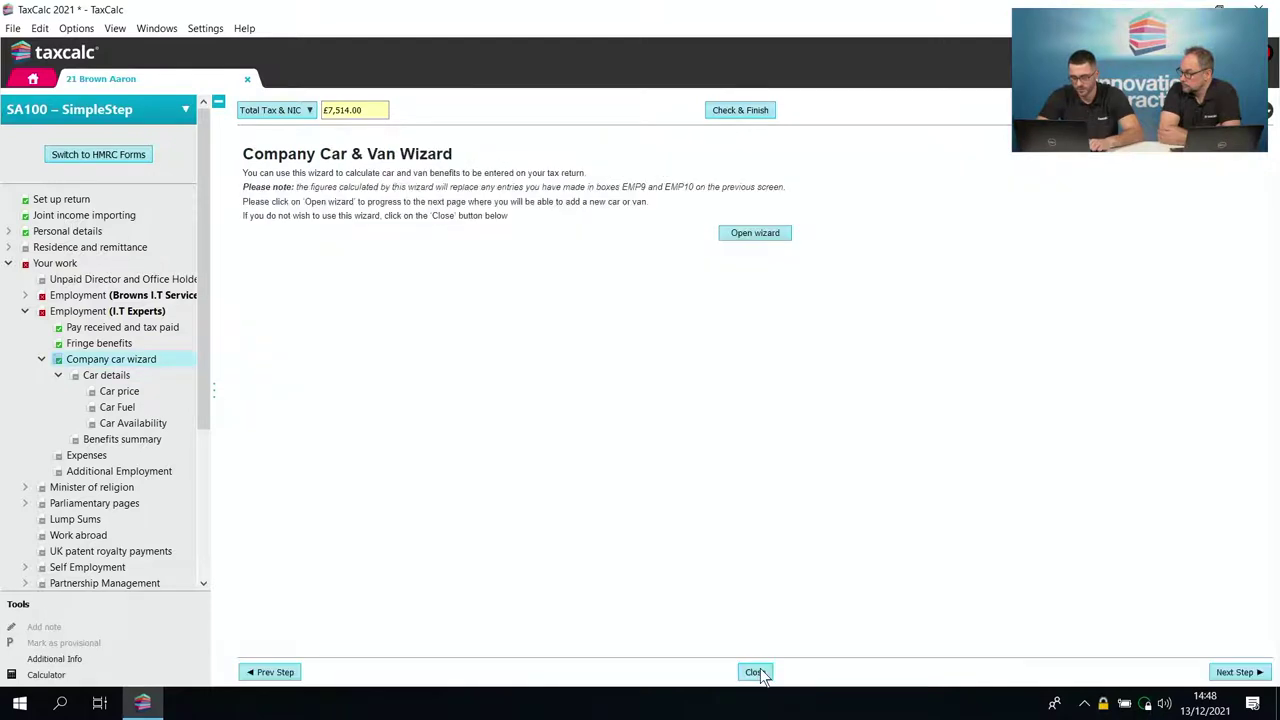
click(757, 673)
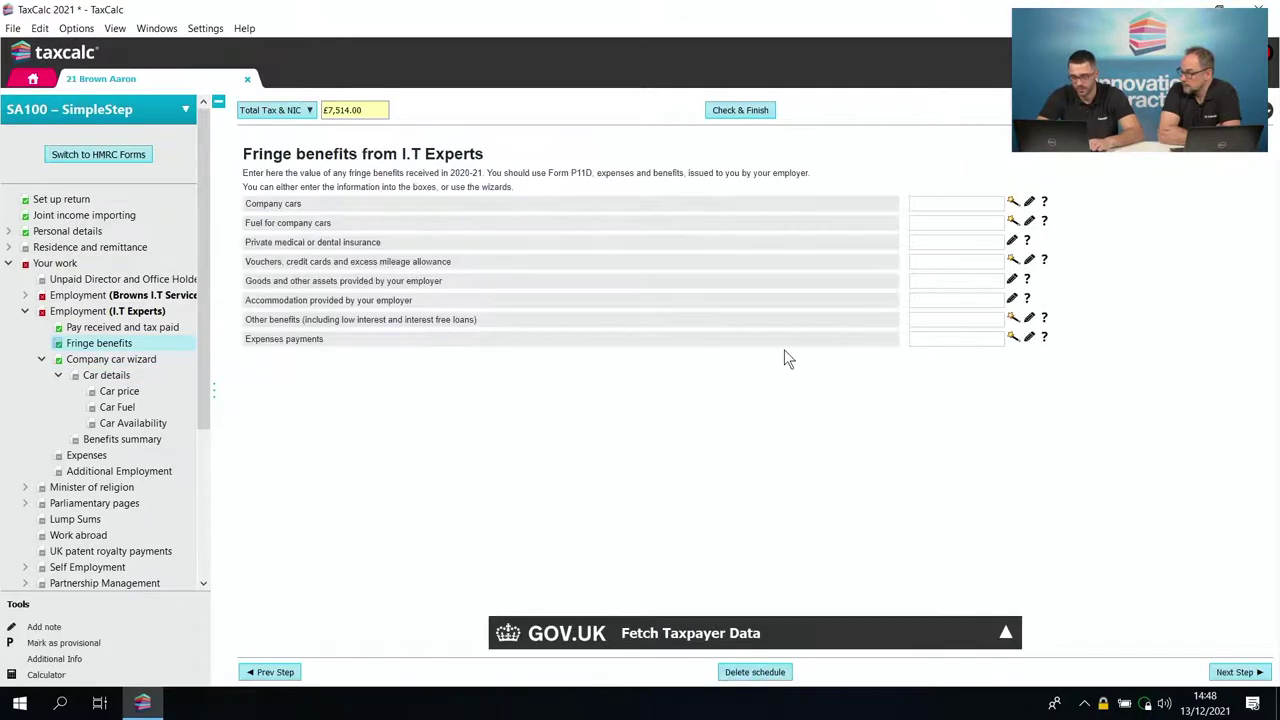
- Leave the I.T Experts fringe benefits, company car and expenses pages blank and move on to the Self-employment page
click(1236, 673)
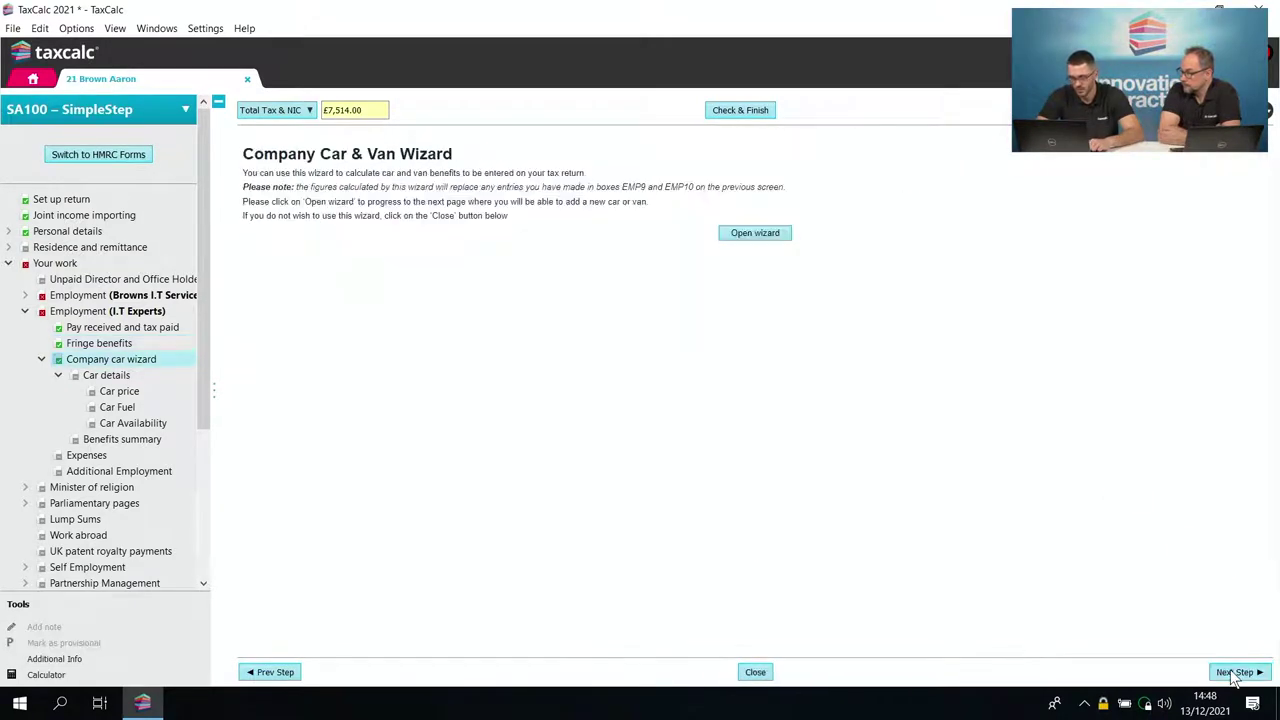
click(1236, 673)
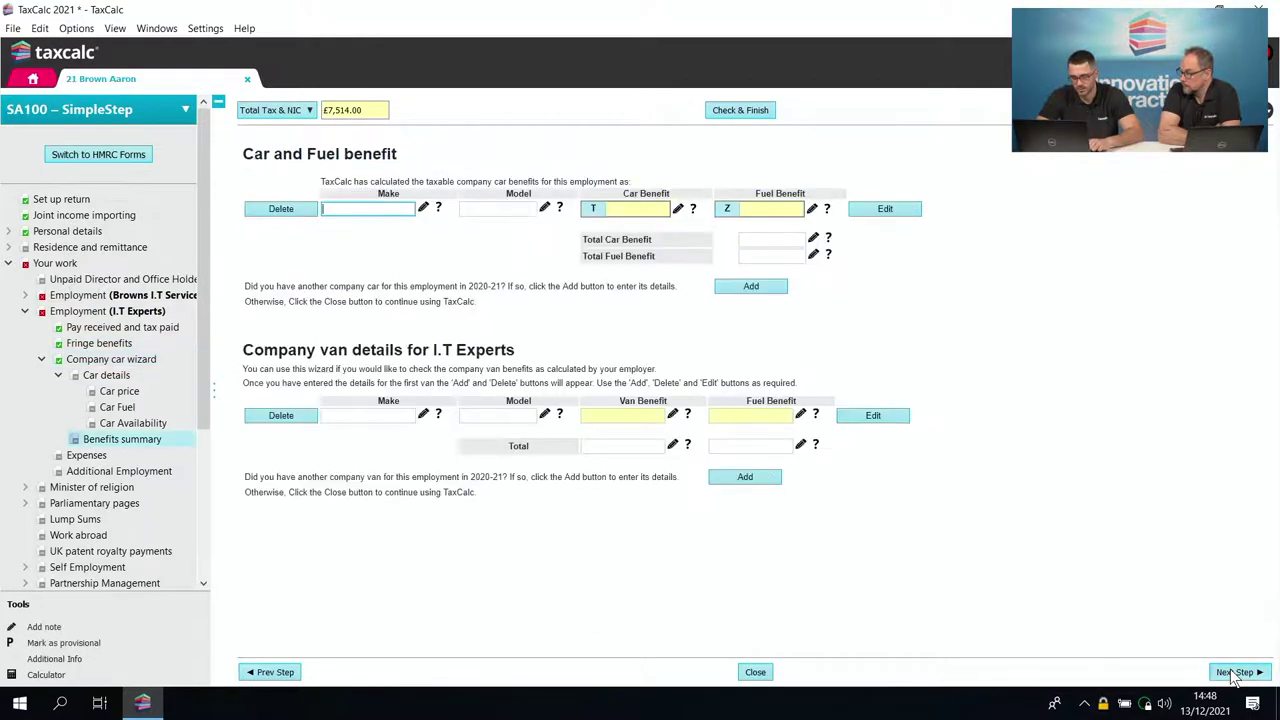
click(1236, 673)
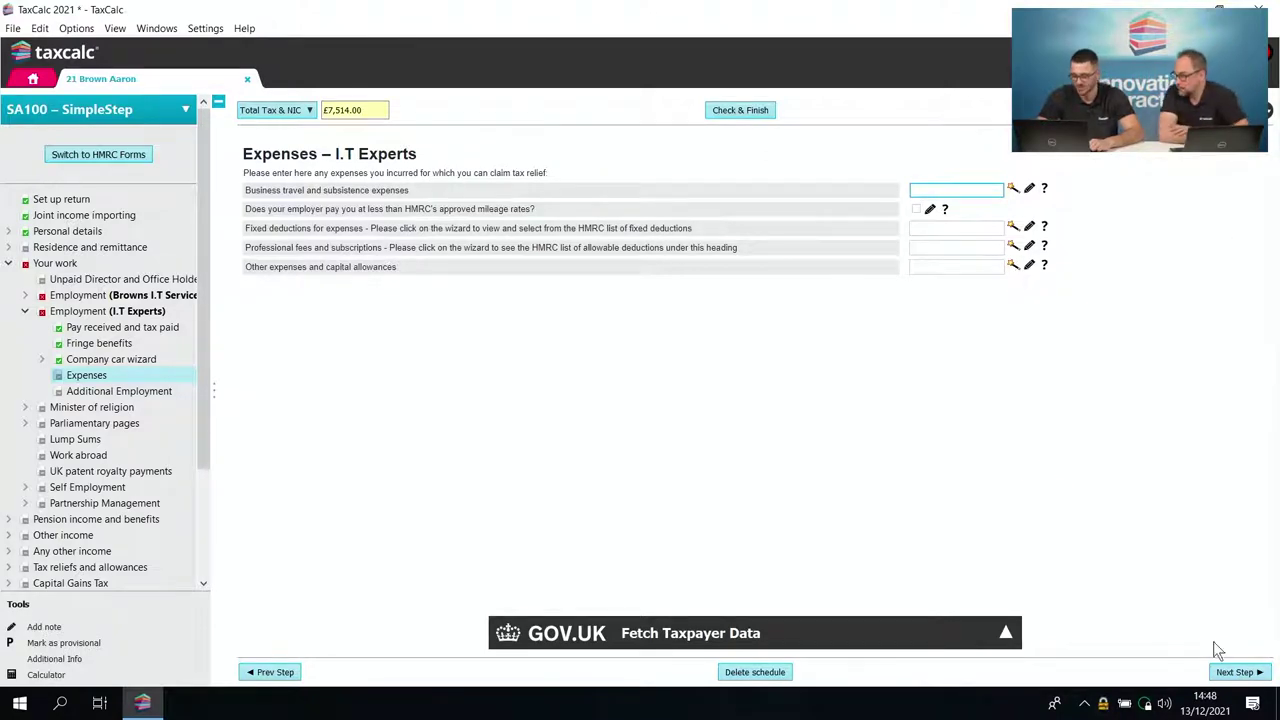
click(1247, 675)
click(1247, 675)
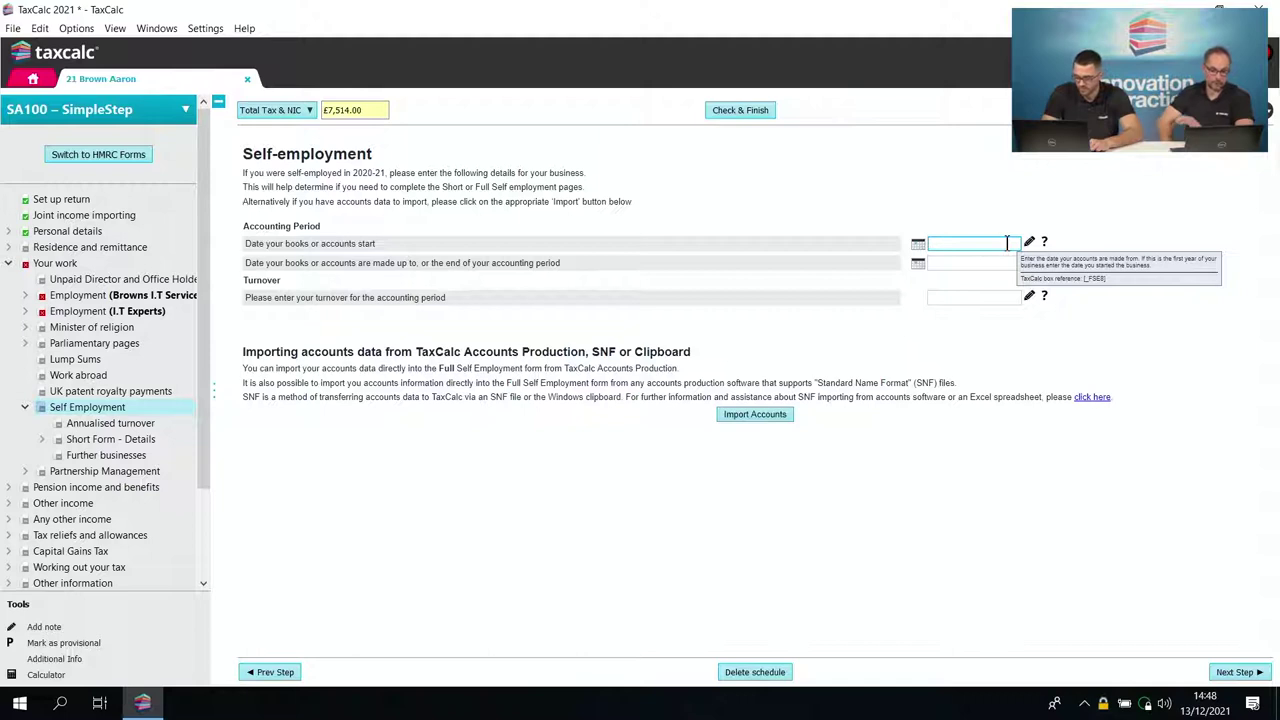
- Set the self-employment accounting period to 06/04/2020 through 05/04/2021 and enter a turnover of 40,000
text(060421)
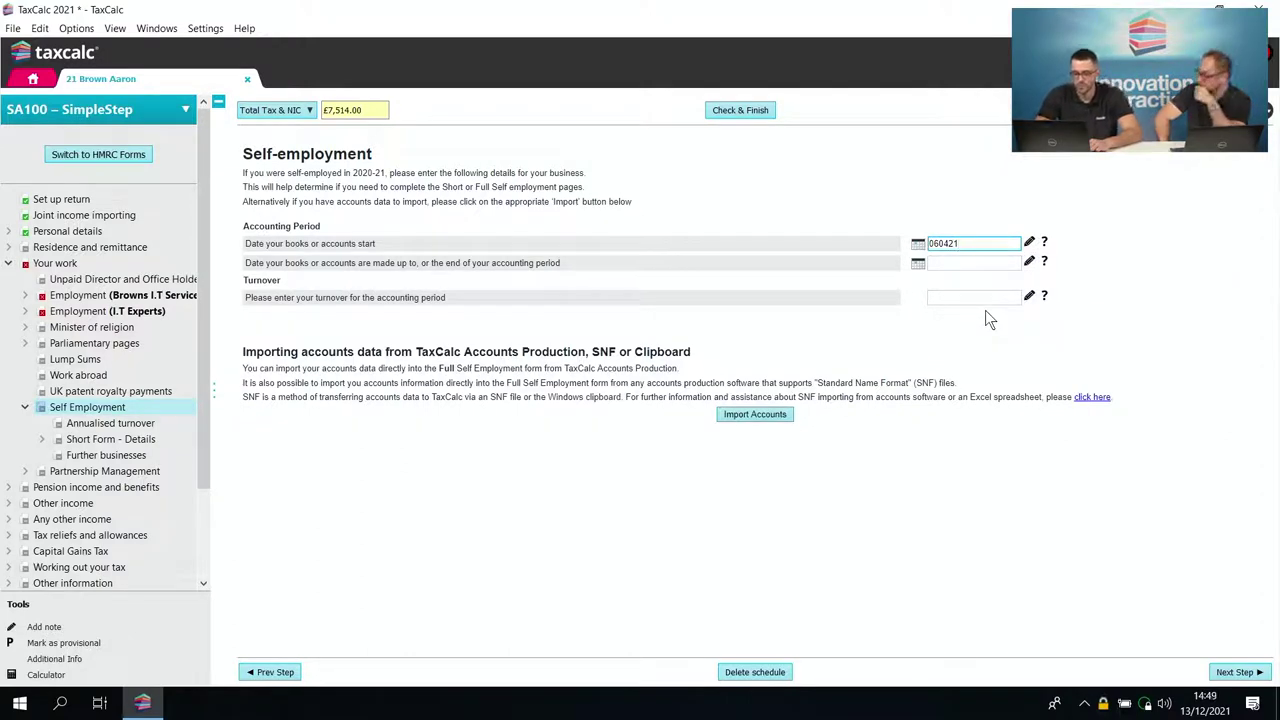
key(Tab)
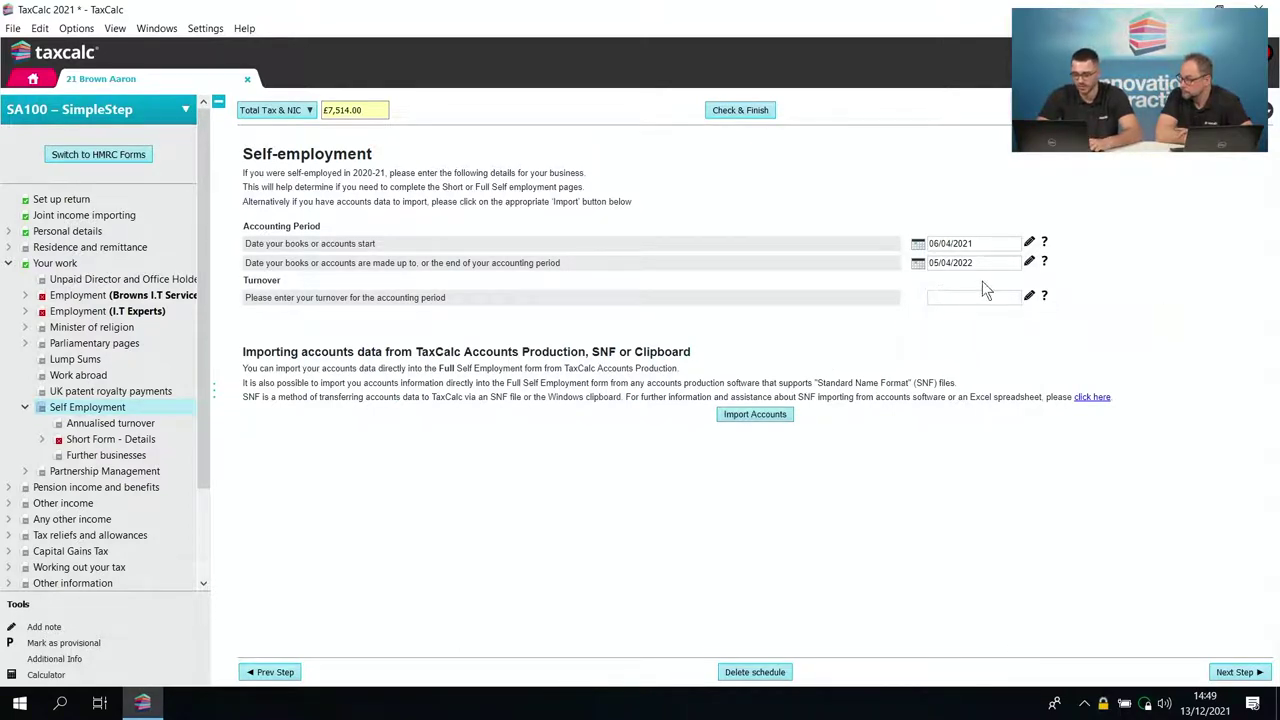
click(986, 243)
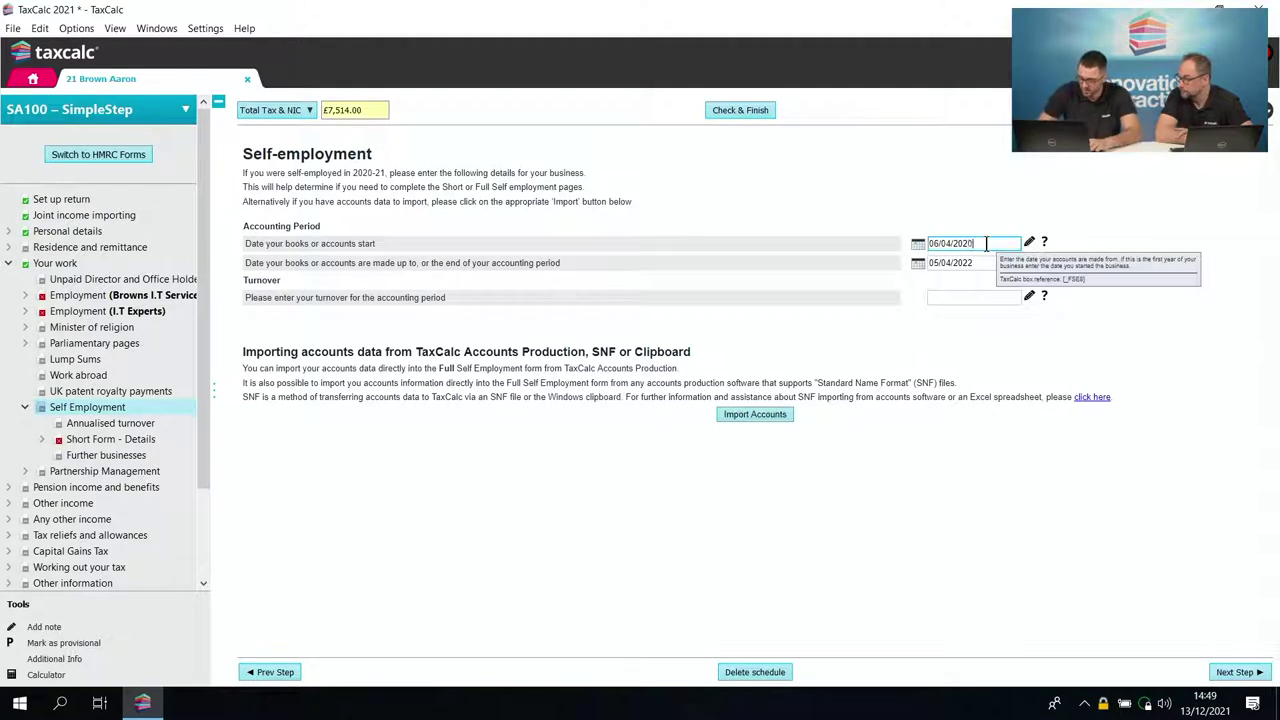
key(Tab)
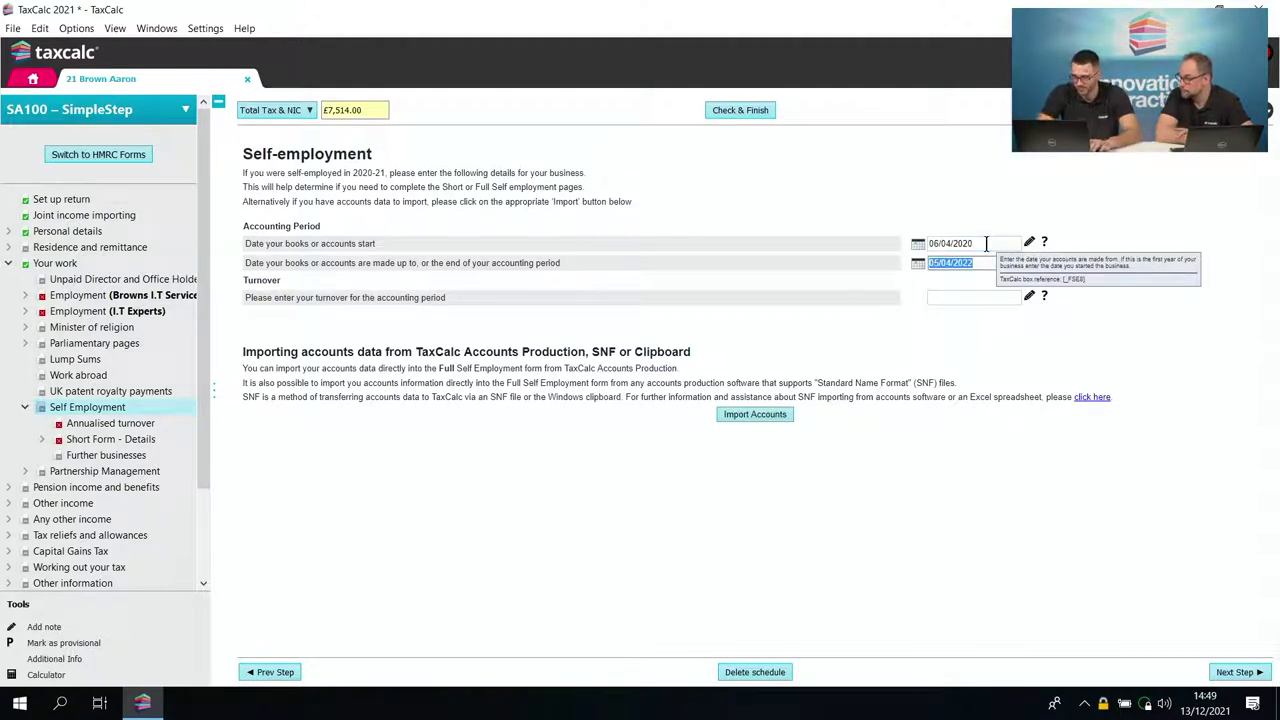
click(986, 261)
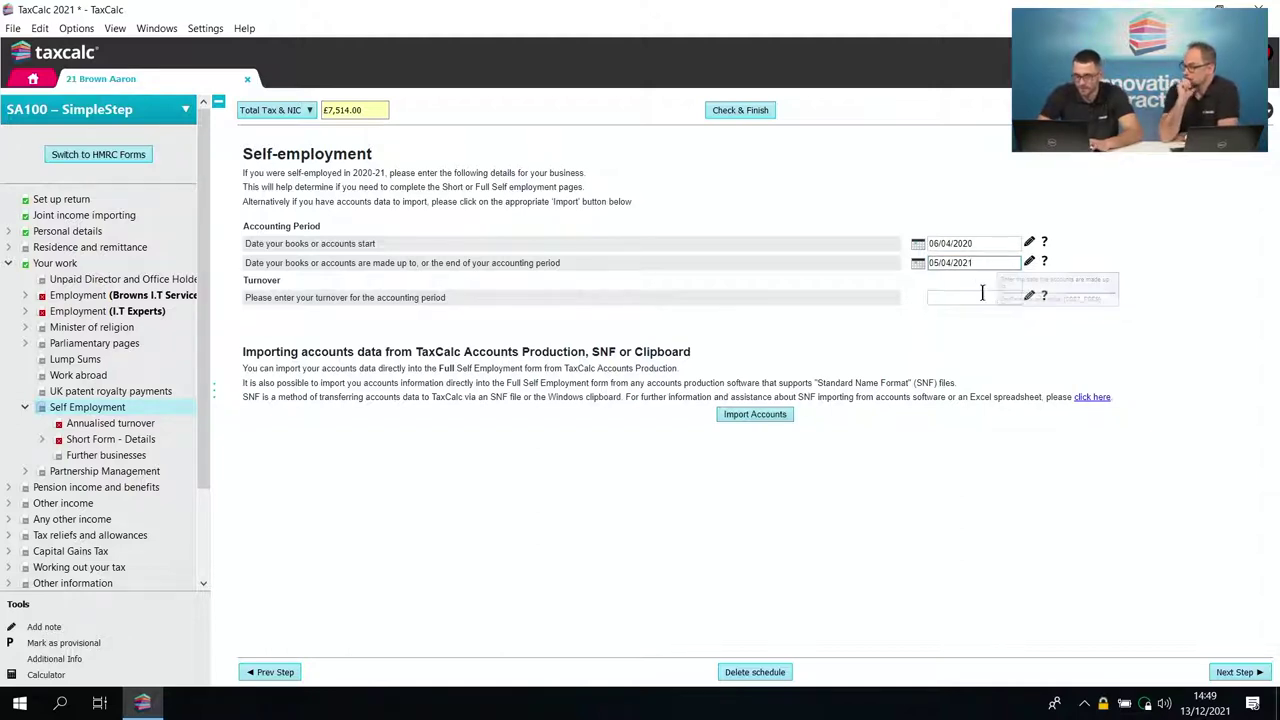
click(982, 296)
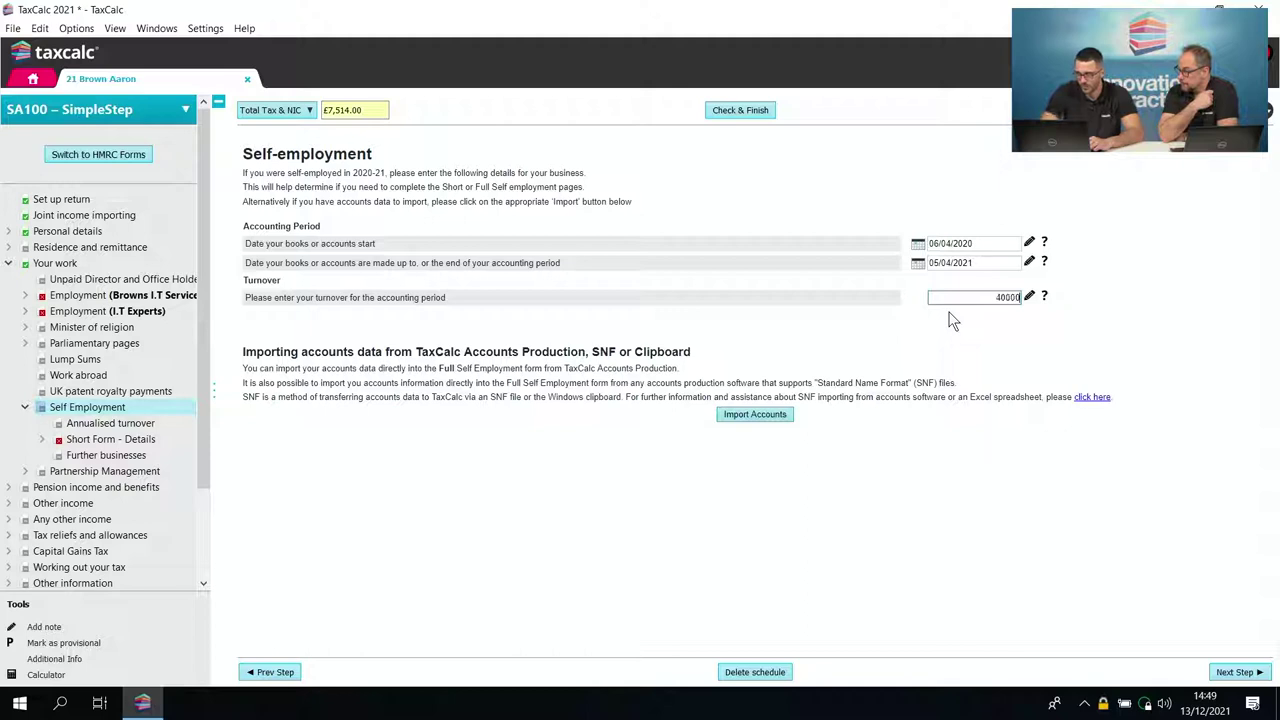
key(Tab)
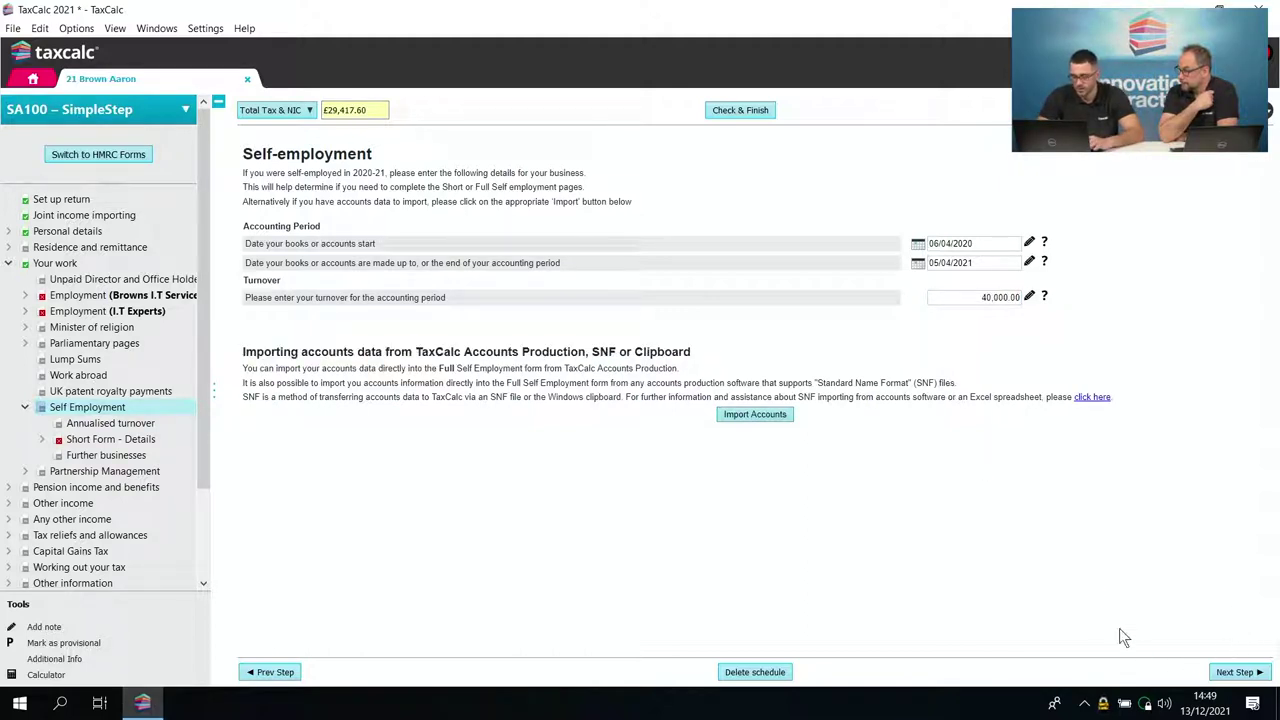
- Leave the annualised turnover conditions unticked and fill the short form with business name Browns I.T Services, description I.T Services and the business post code
click(1253, 671)
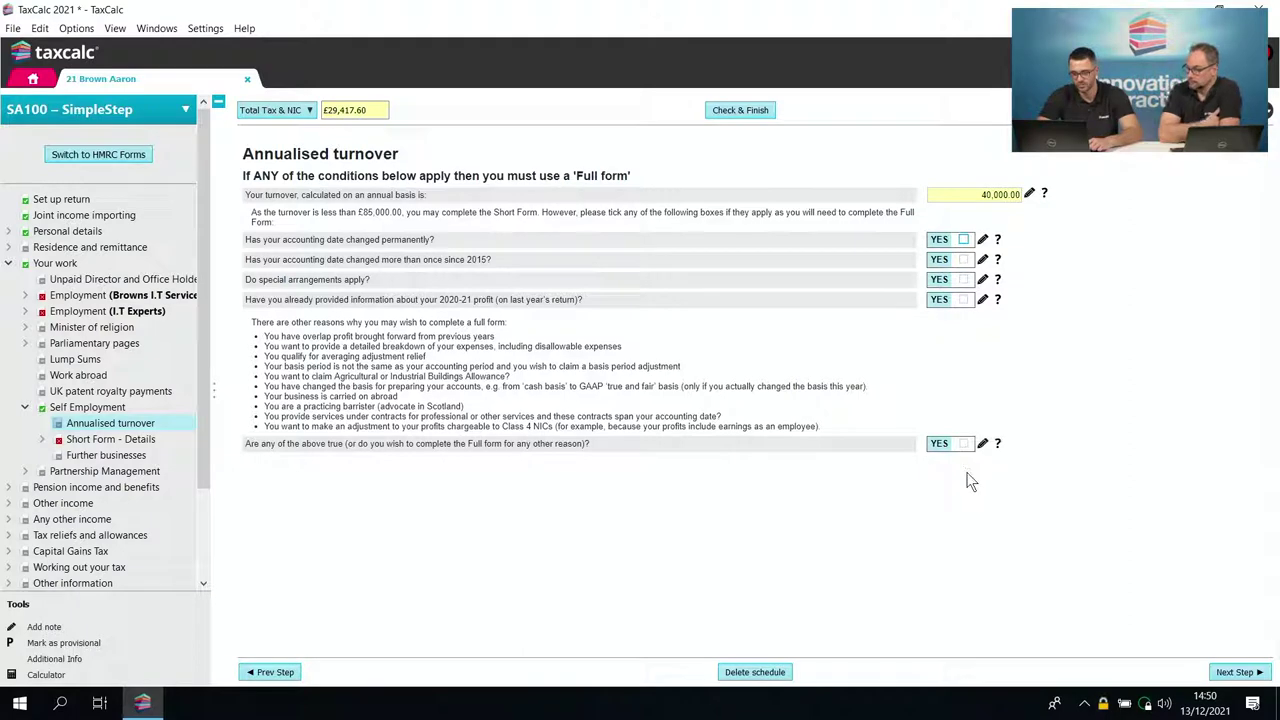
click(1250, 673)
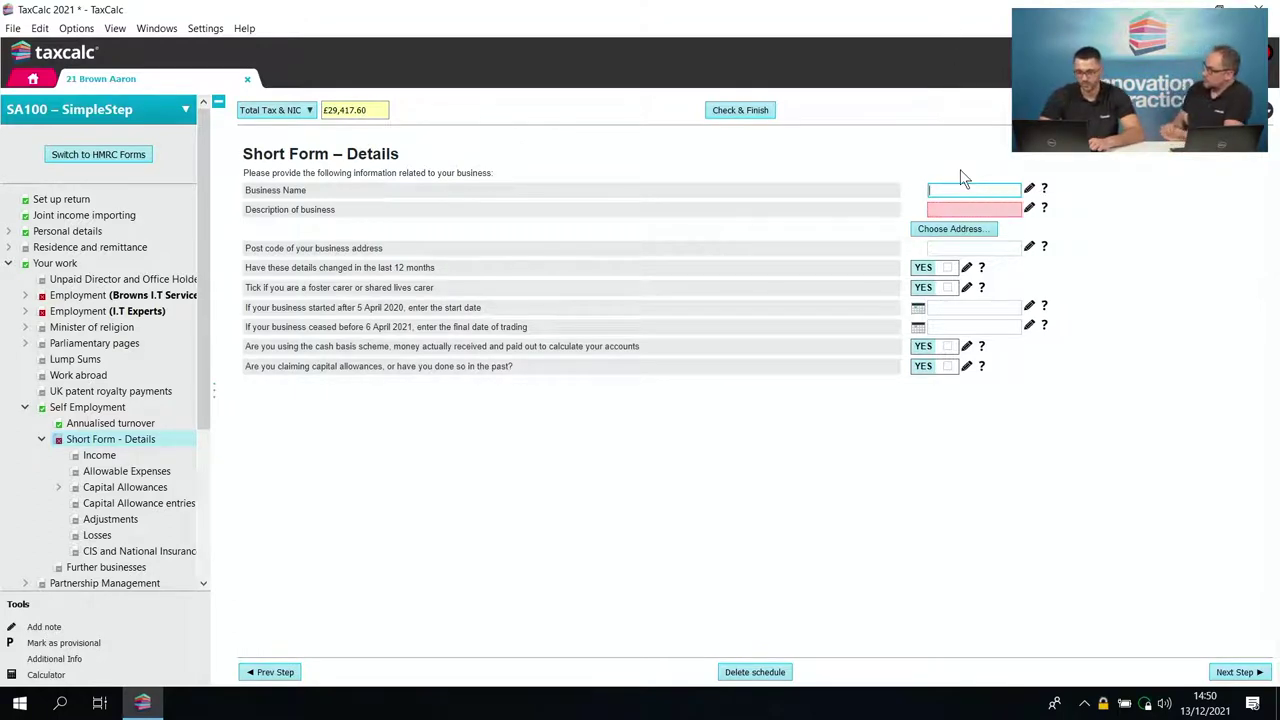
text(Browns I.T Se)
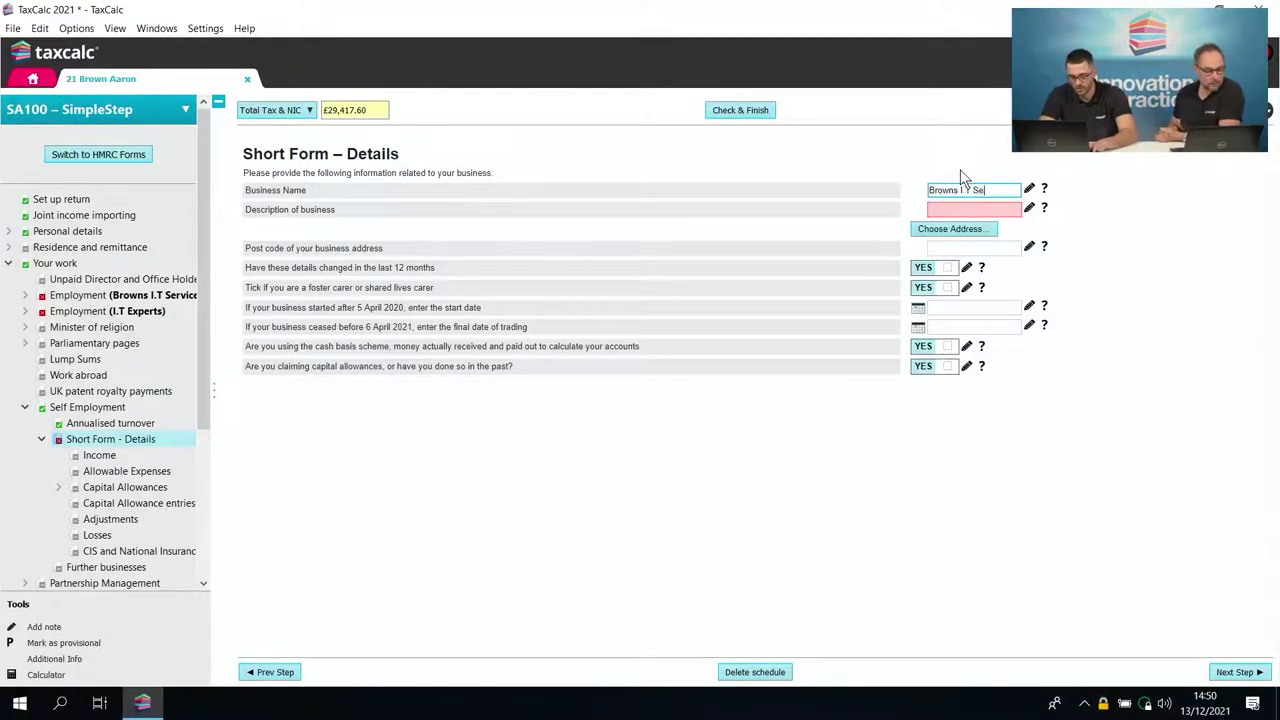
text(rvices)
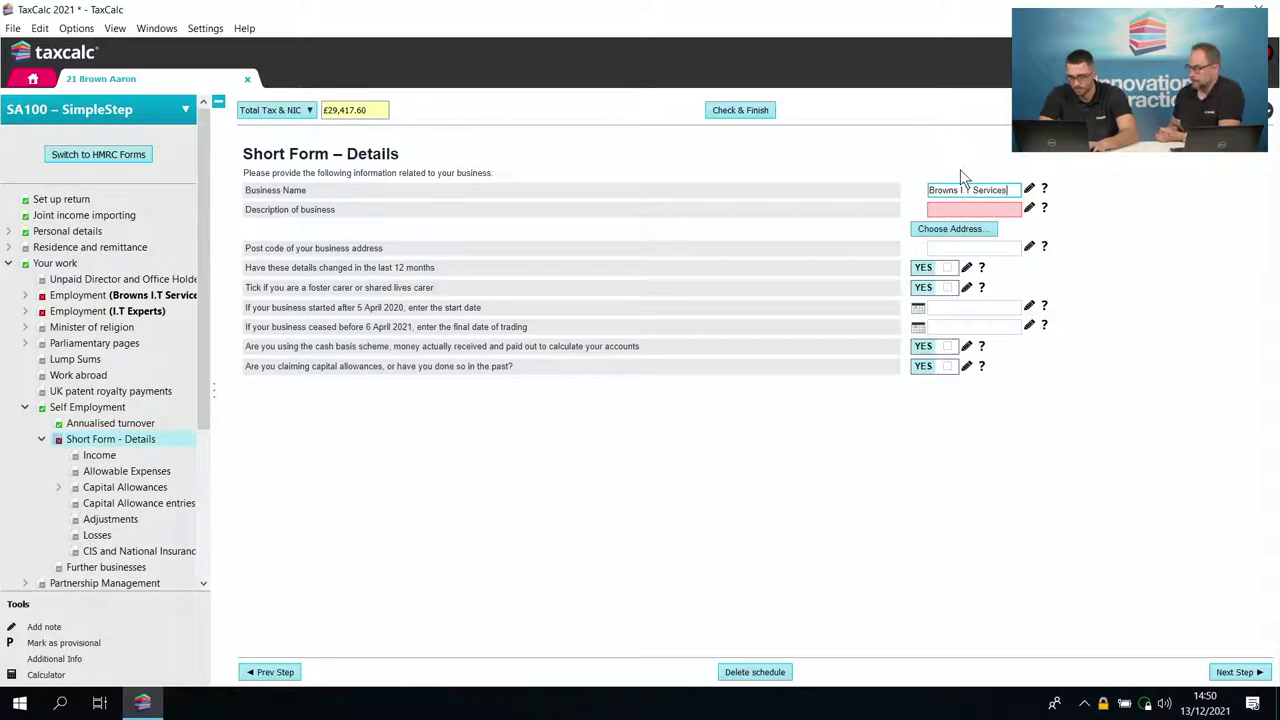
key(Tab)
text(I)
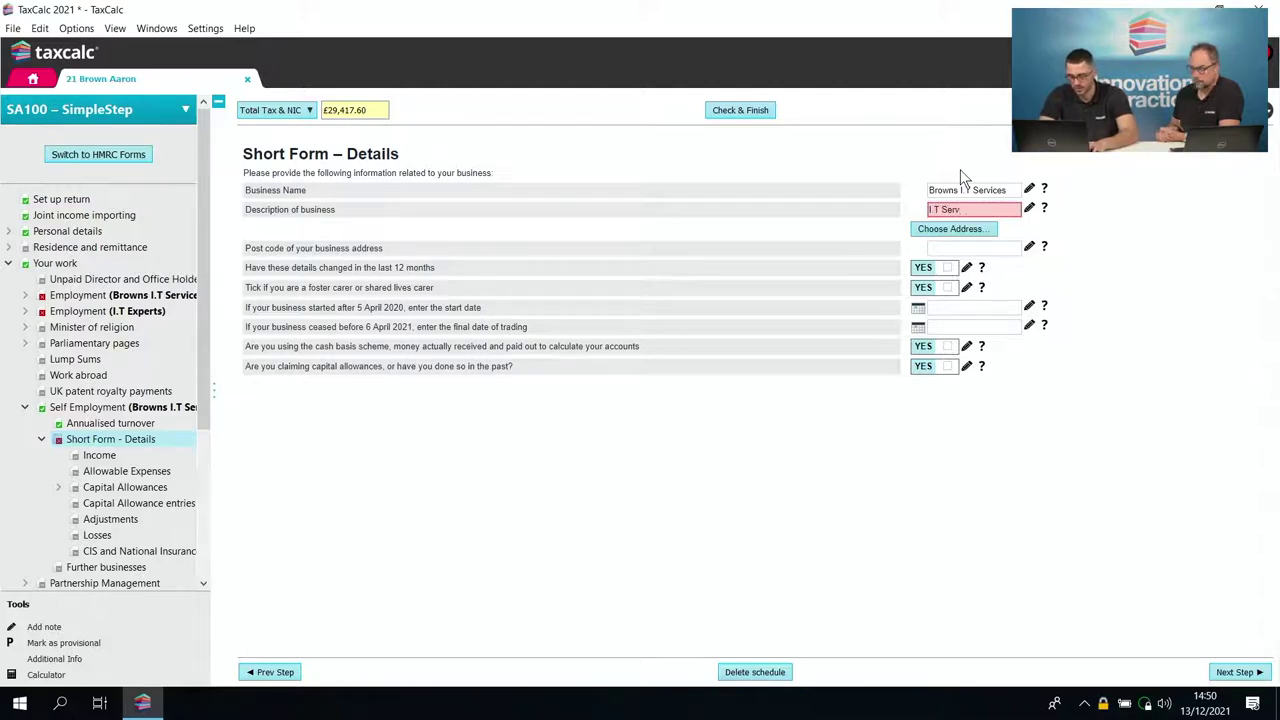
key(Tab)
key(Tab)
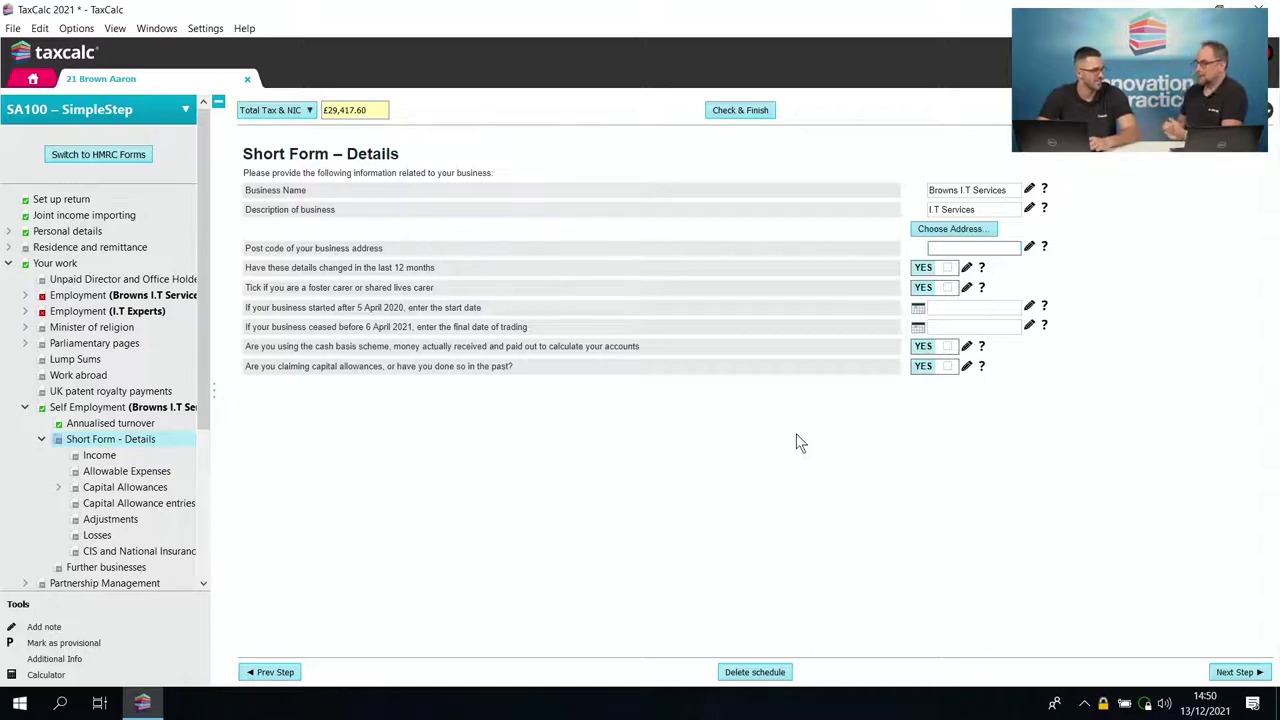
text(RG122YP)
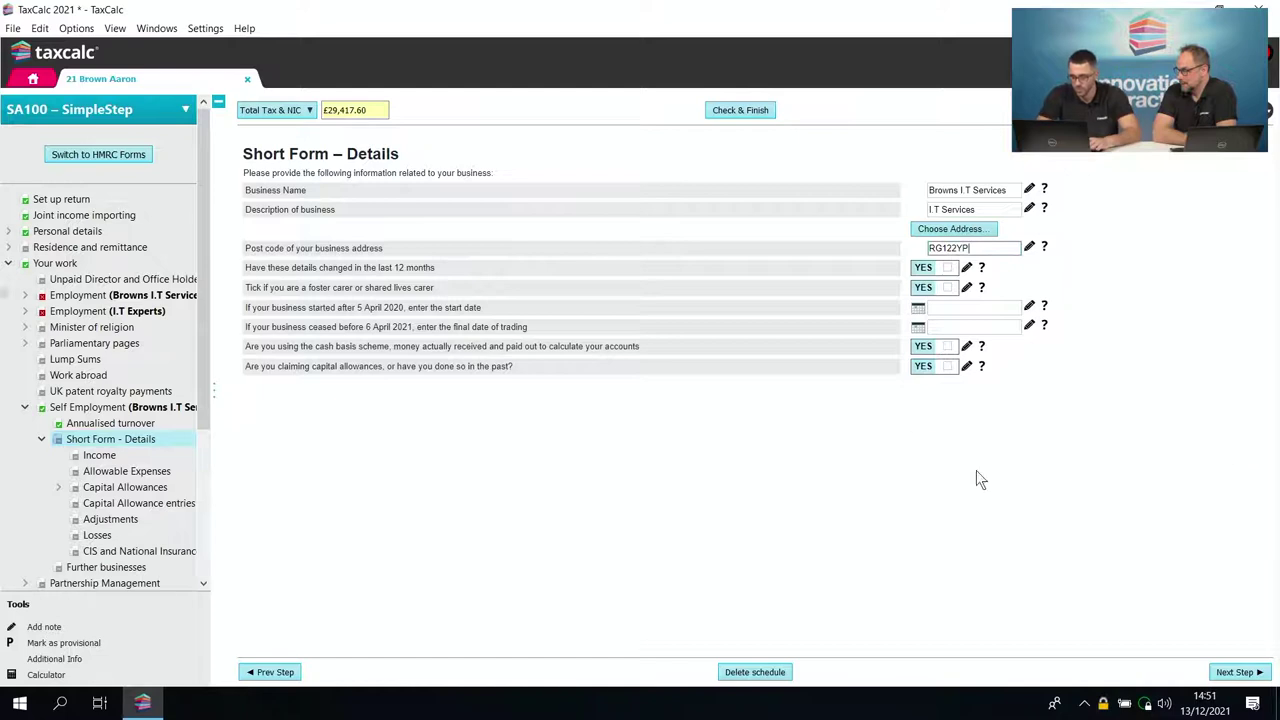
- Set the business start date to 06/04/2020 and the final date of trading to 05/04/2021
click(952, 308)
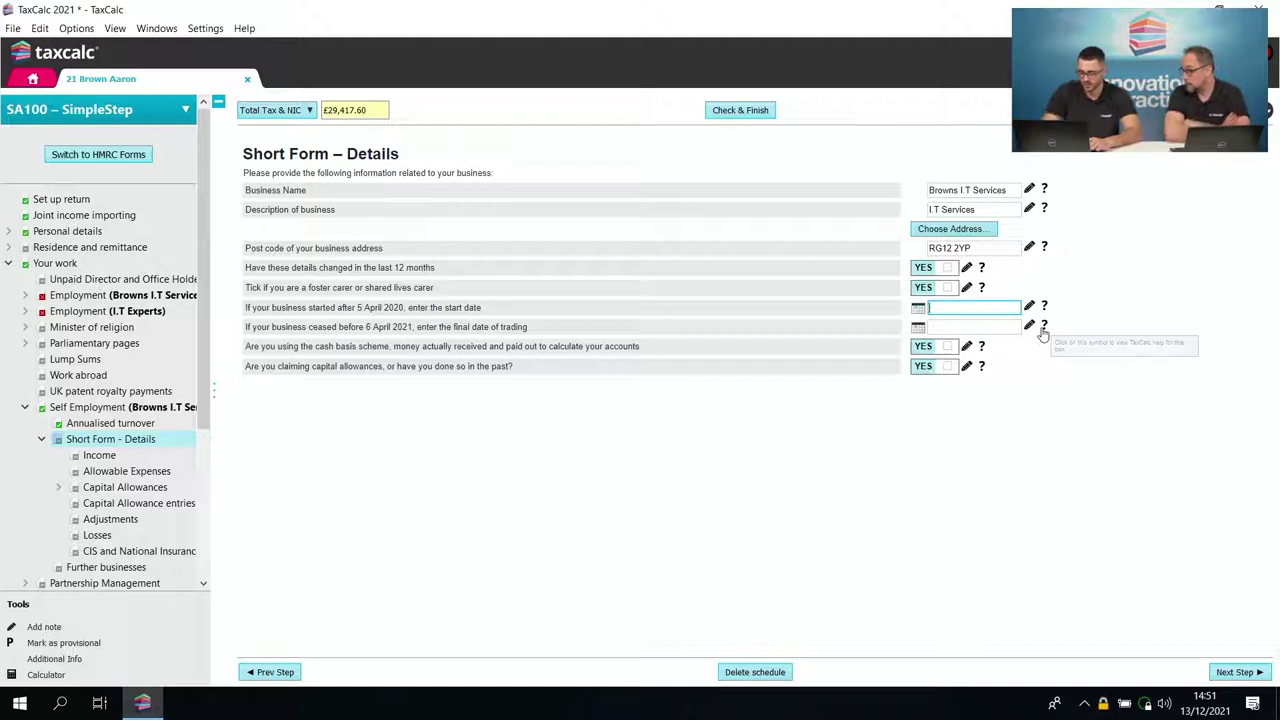
text(060420)
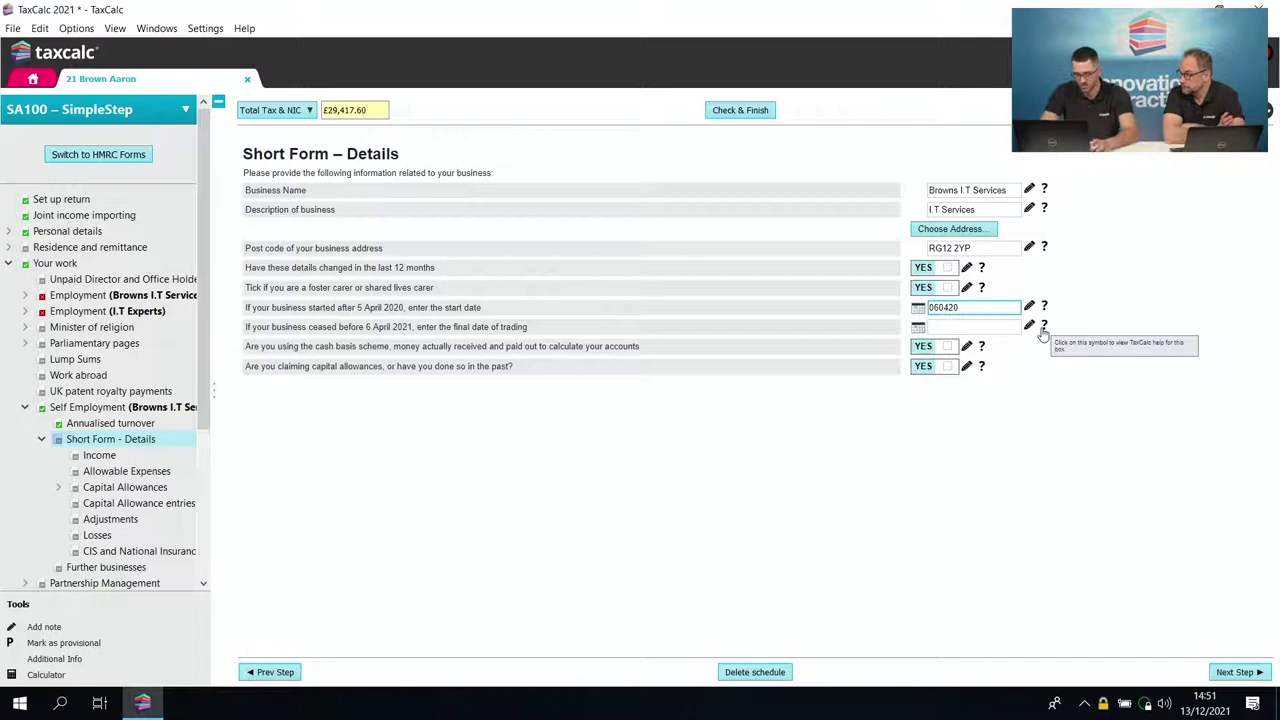
key(Tab)
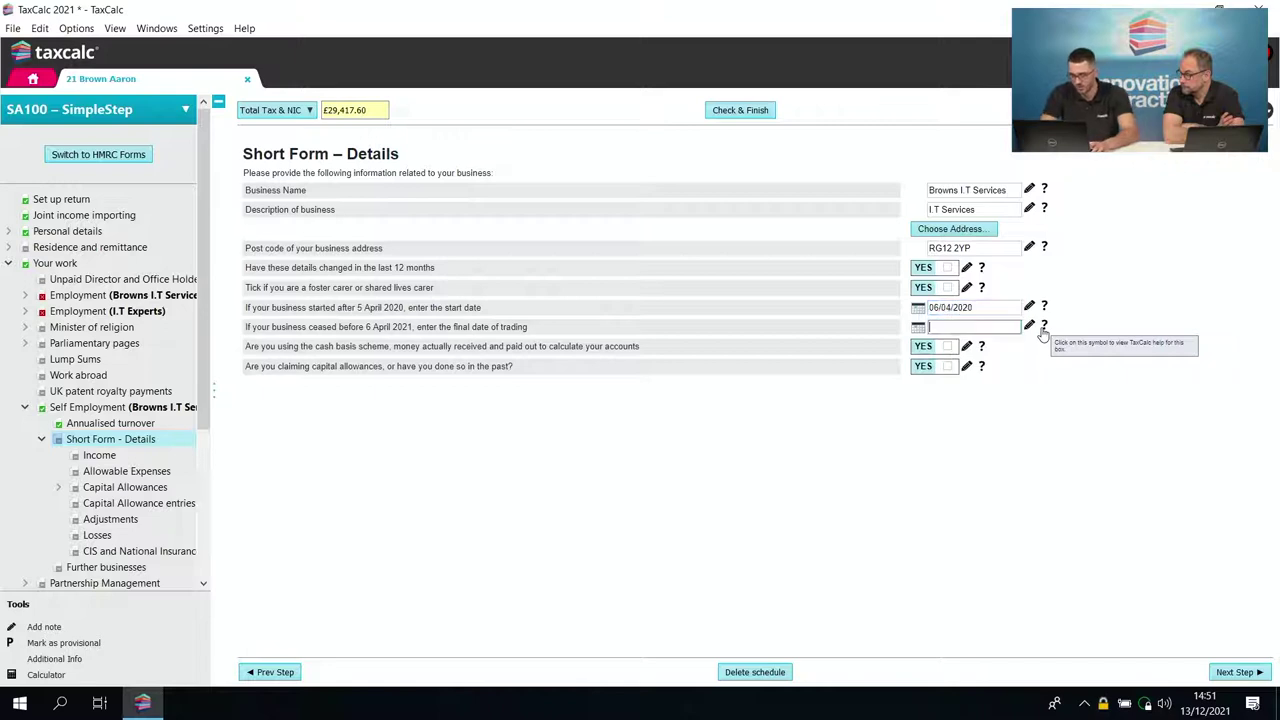
text(05/04/2021)
key(Tab)
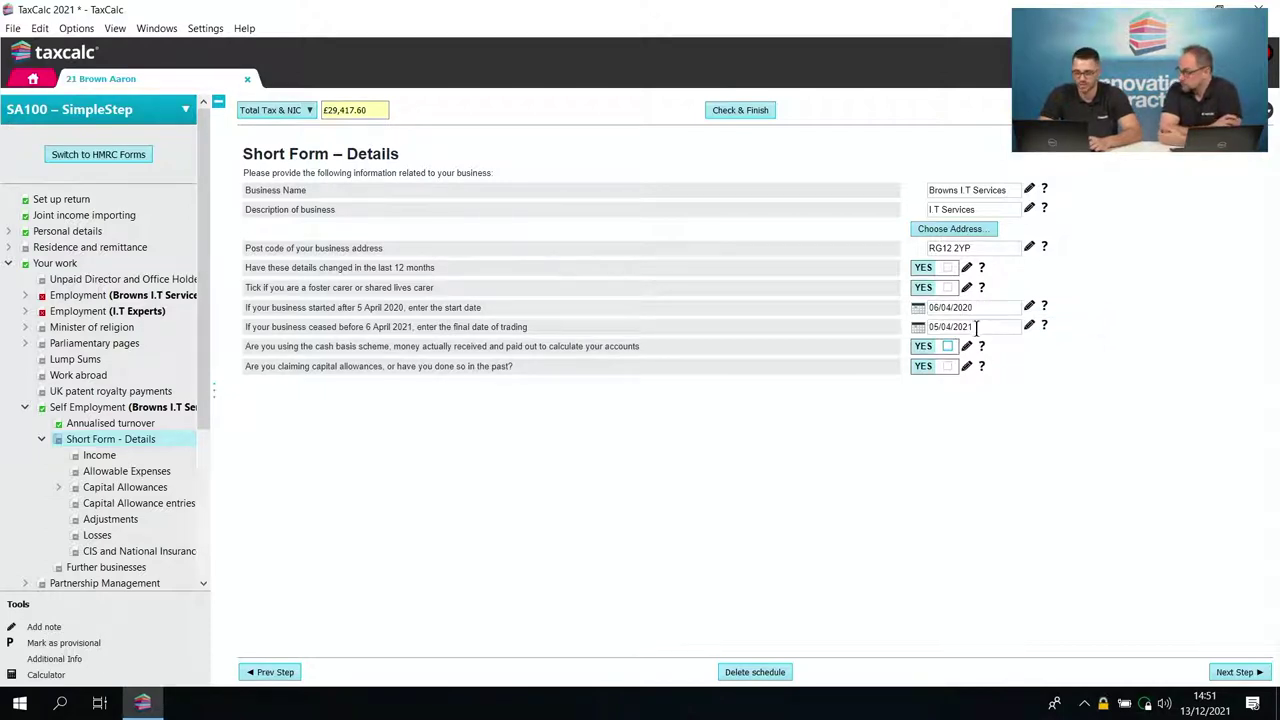
click(986, 325)
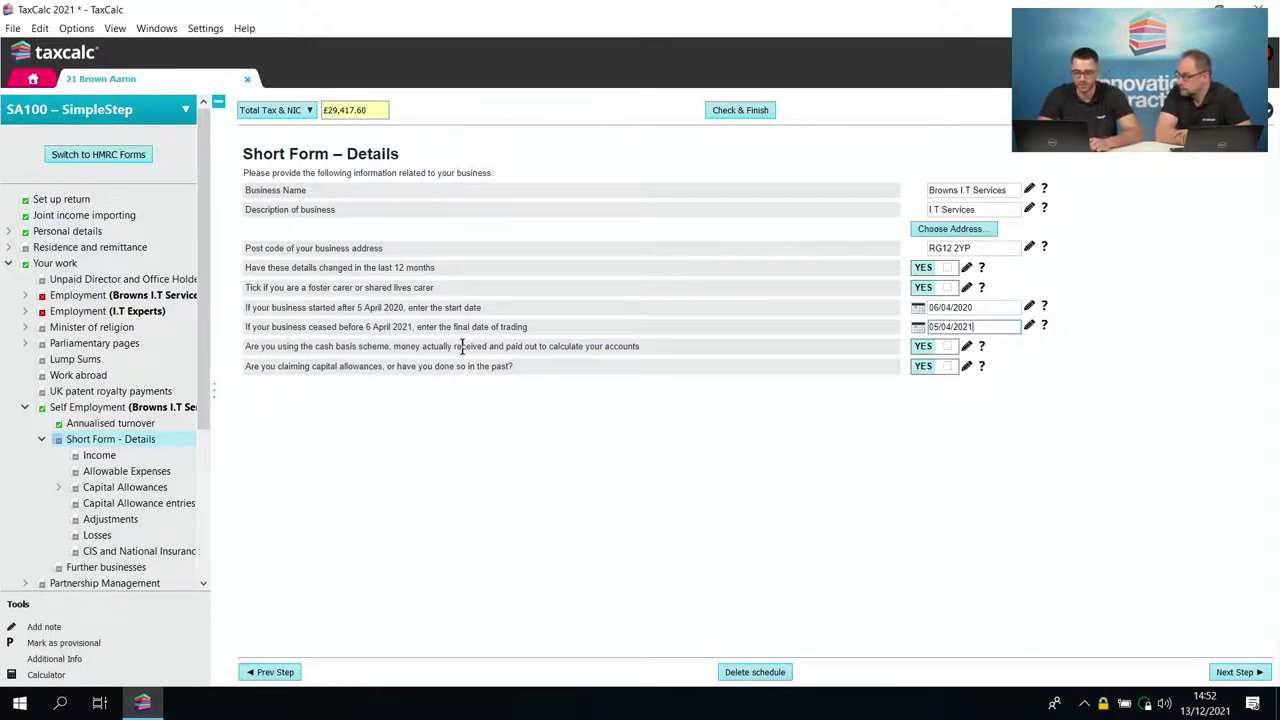
click(392, 346)
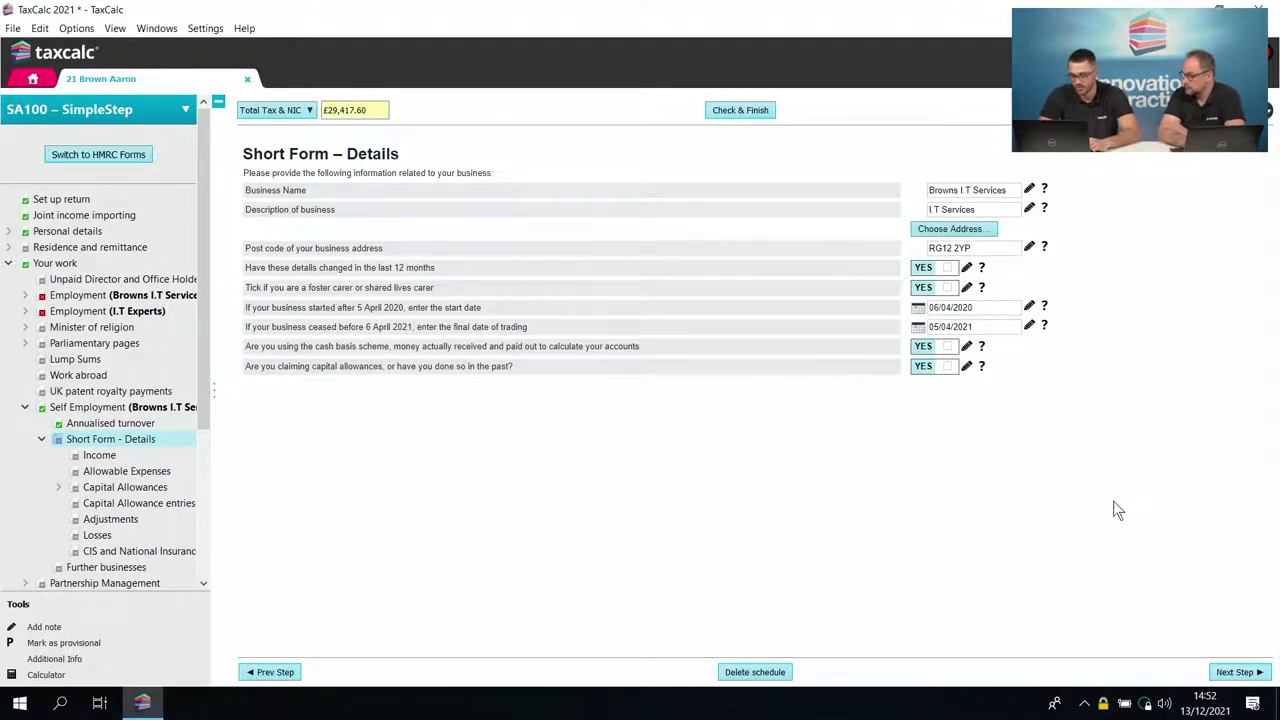
- Leave the short form Income page blank and itemise a Travel amount of 250 under car, van and travel expenses
click(1240, 672)
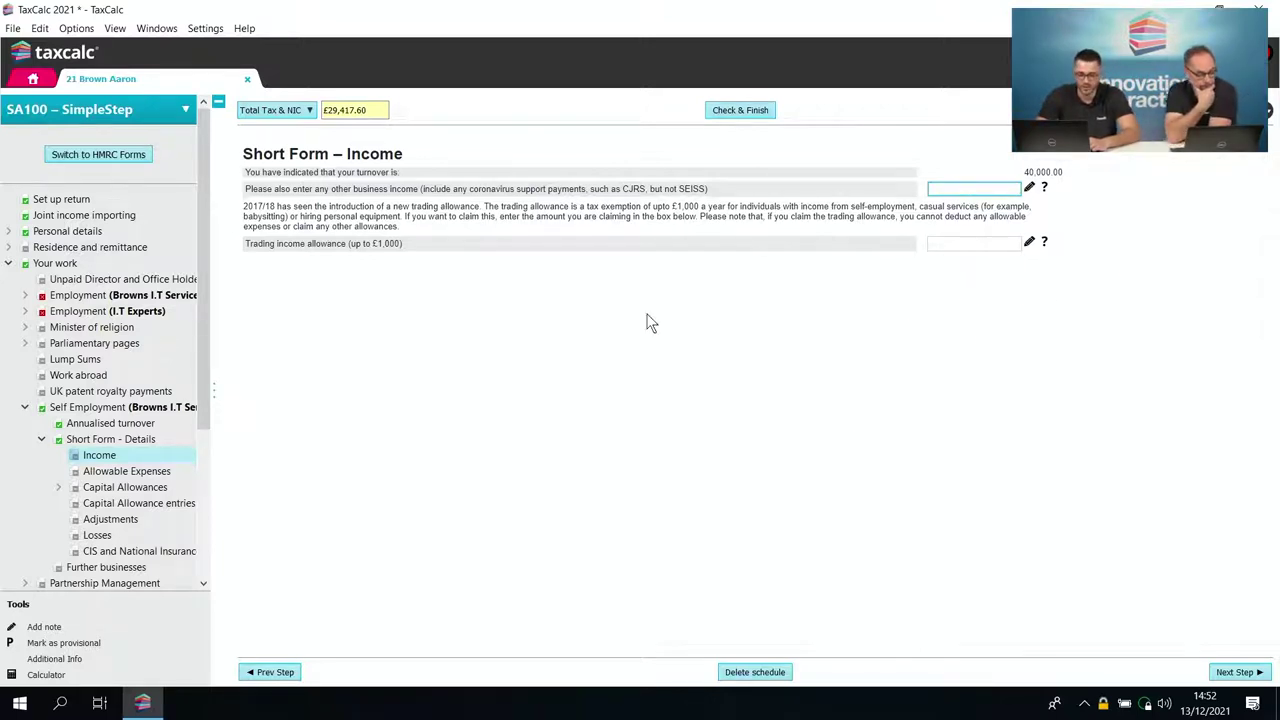
click(1237, 673)
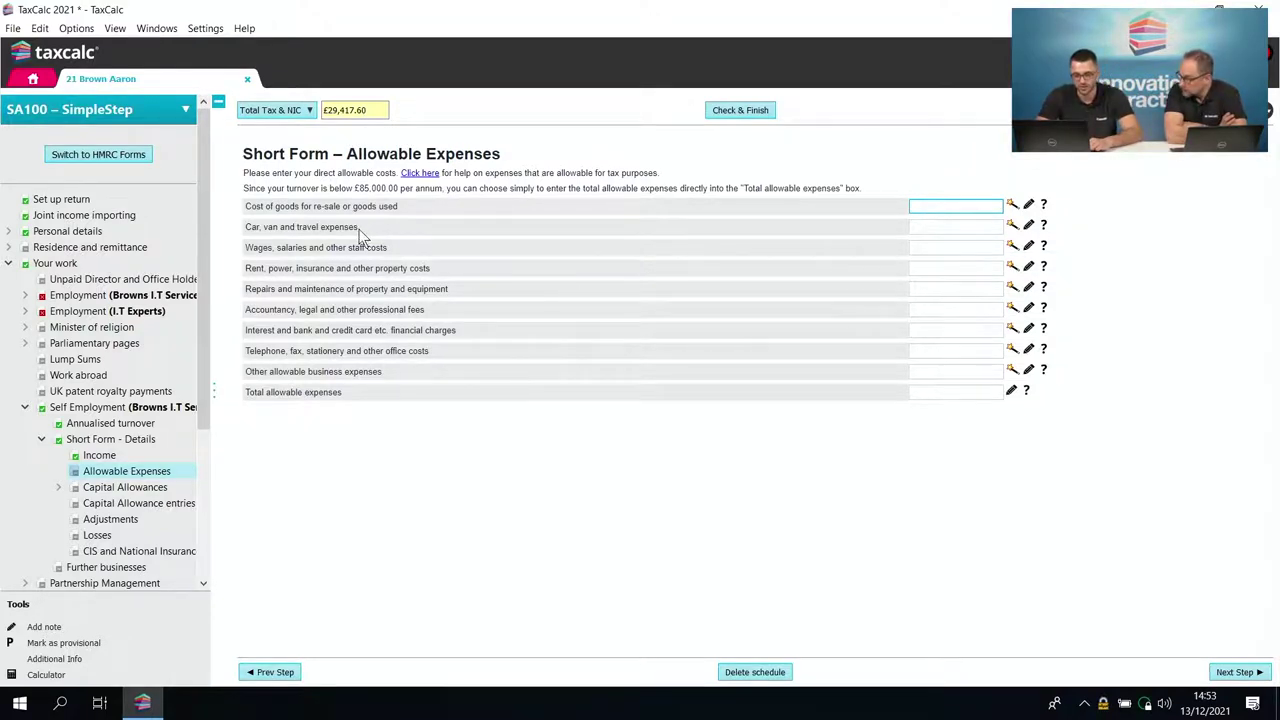
click(1011, 226)
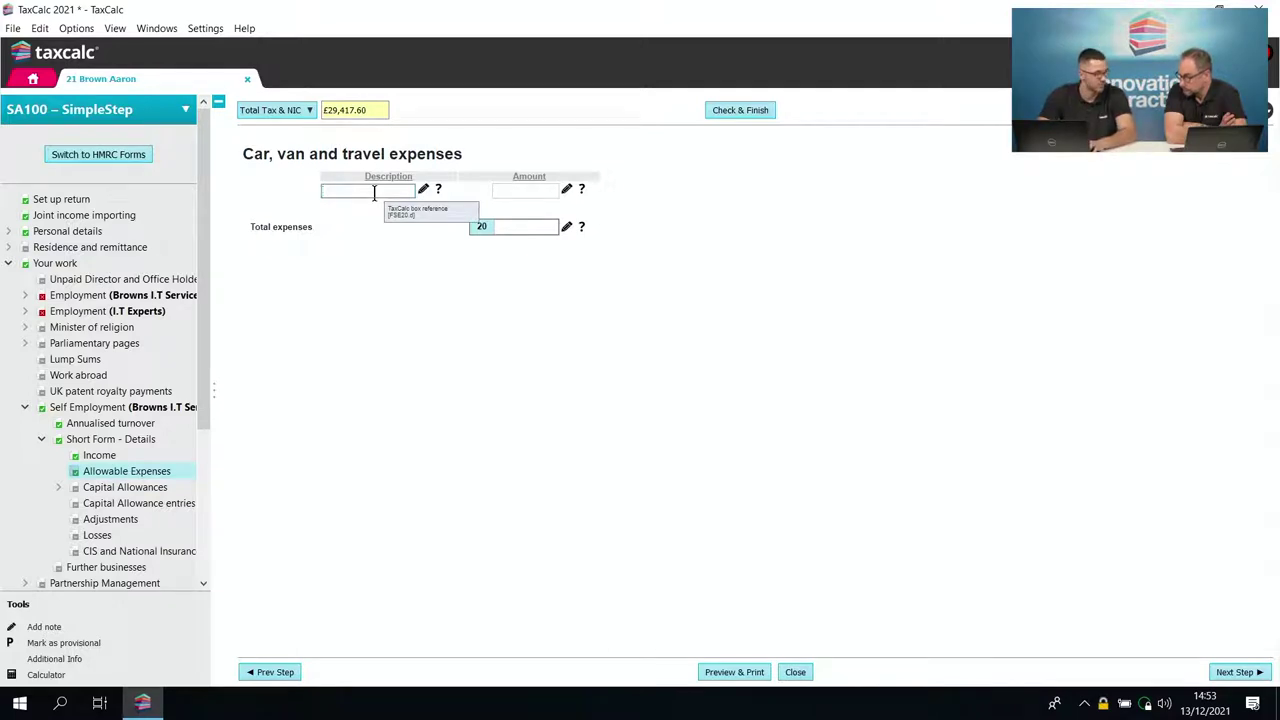
text(Travel)
key(BackSpace)
key(BackSpace)
text(vel)
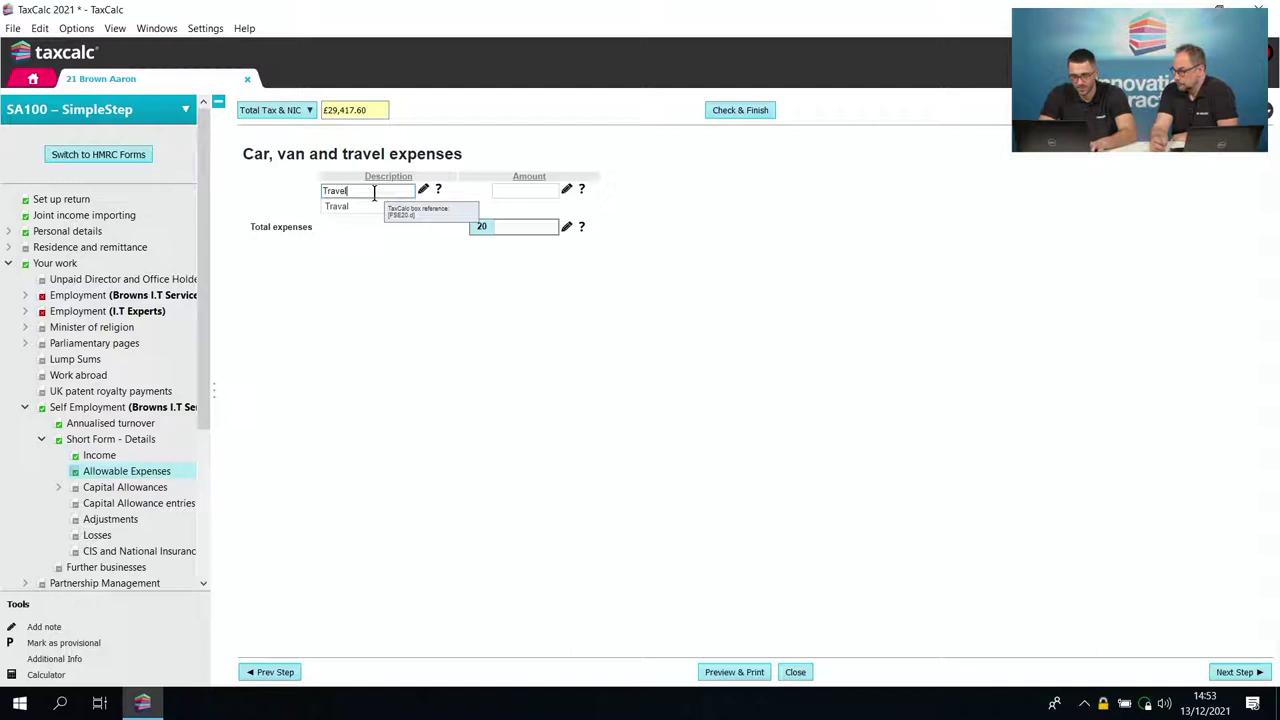
key(Tab)
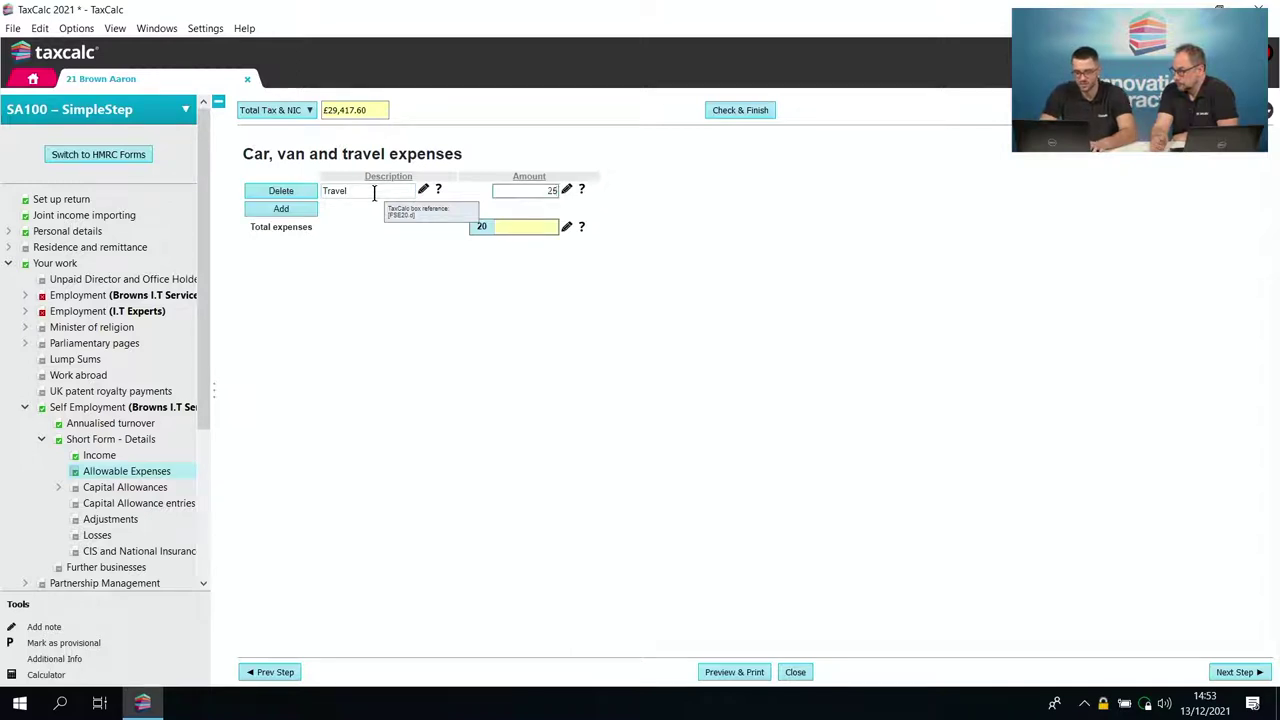
key(Tab)
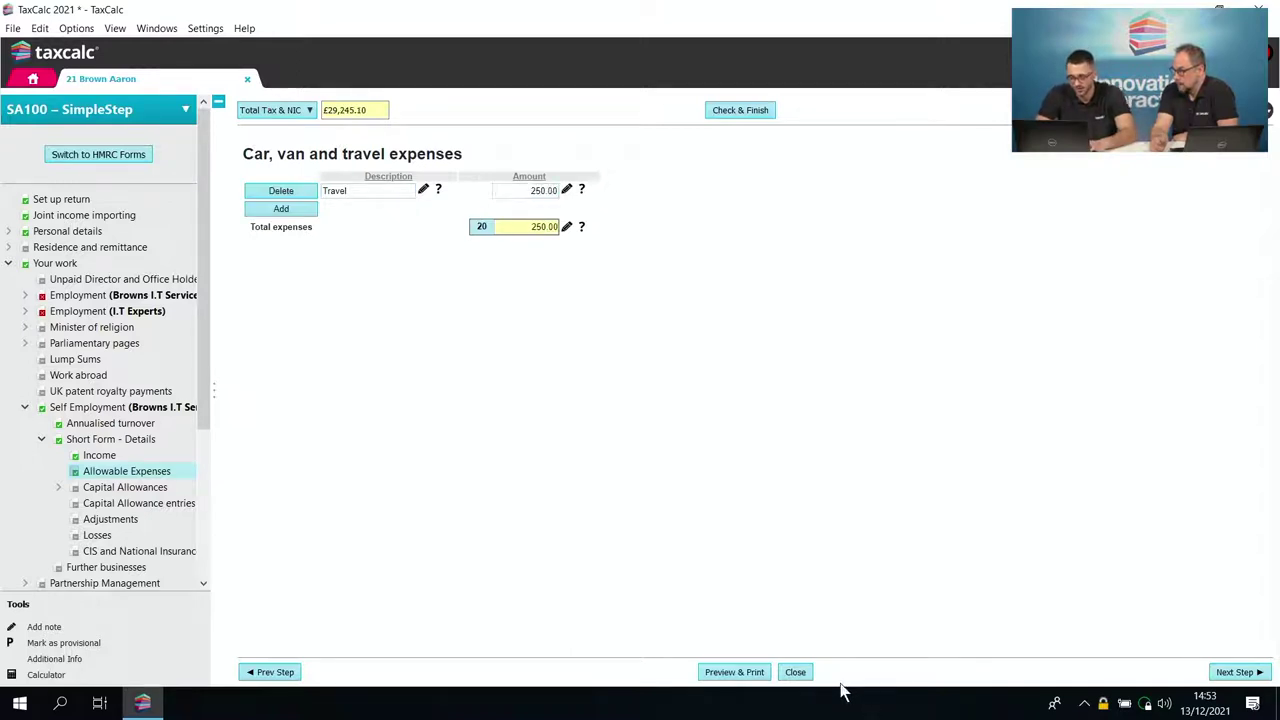
click(795, 672)
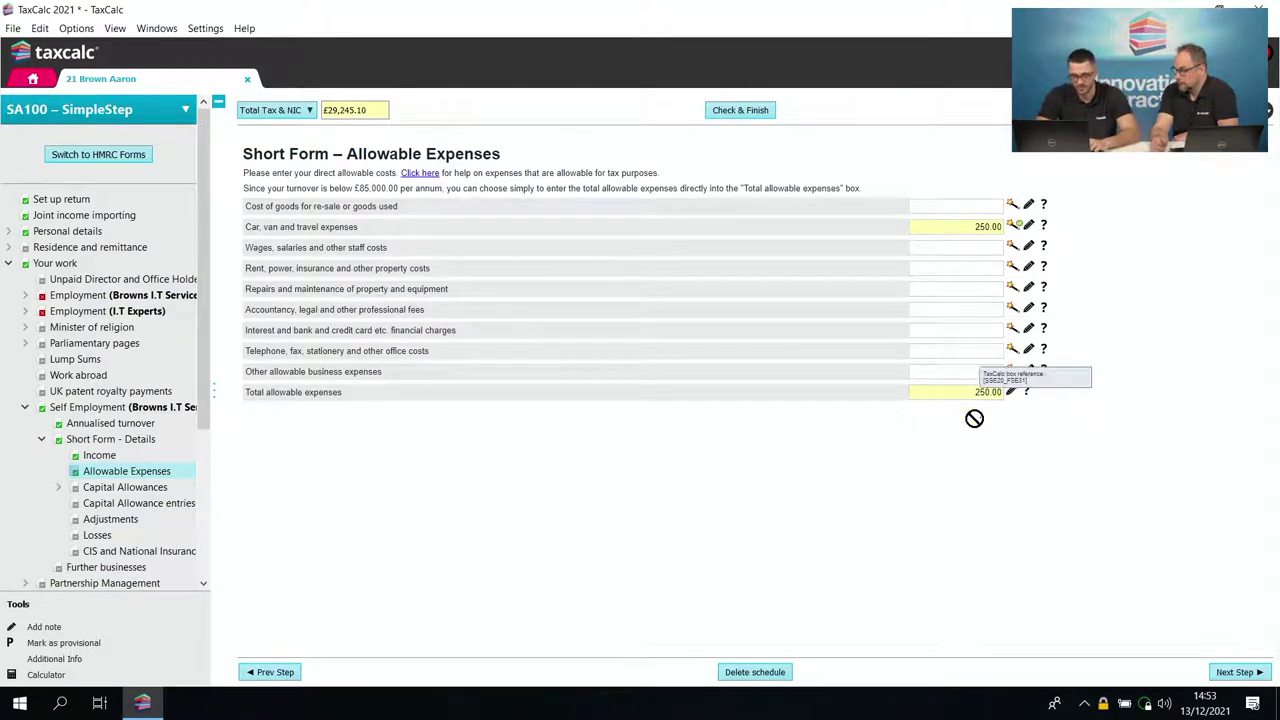
- Leave the Adjustments, CIS and National Insurance, Further businesses, and Pension income and Benefits pages blank and continue to Other income
click(1240, 672)
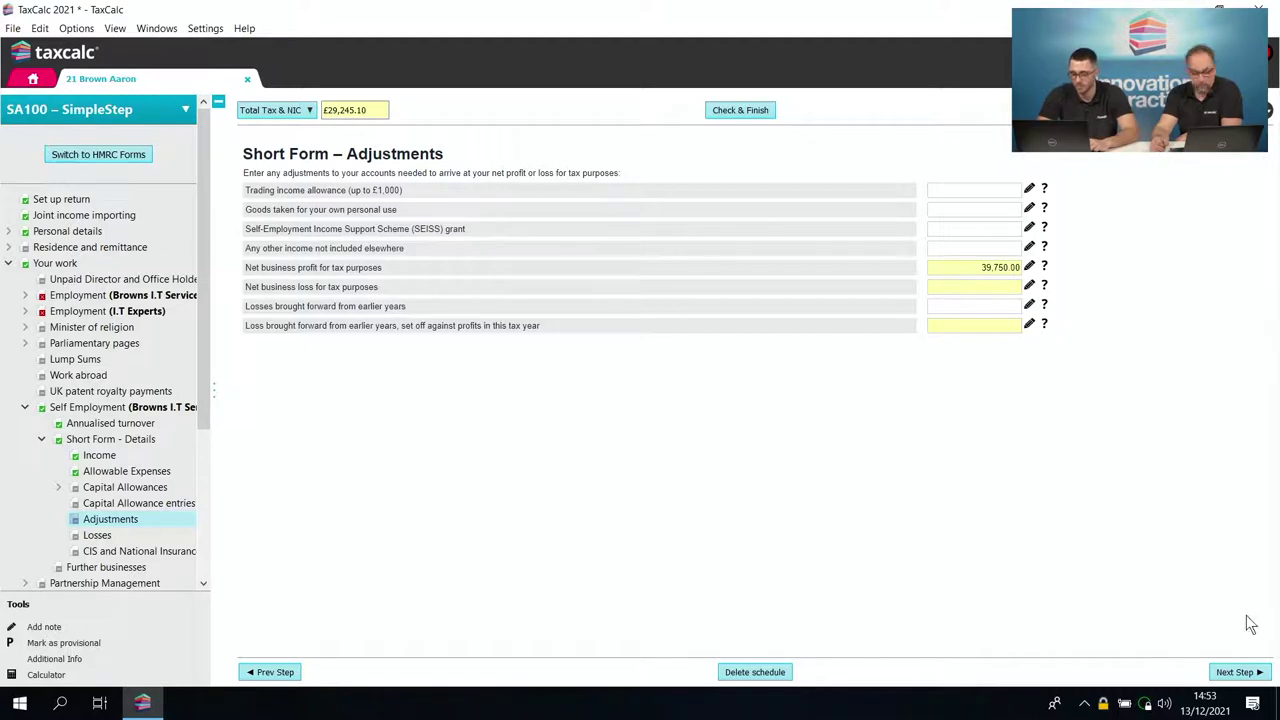
click(1234, 675)
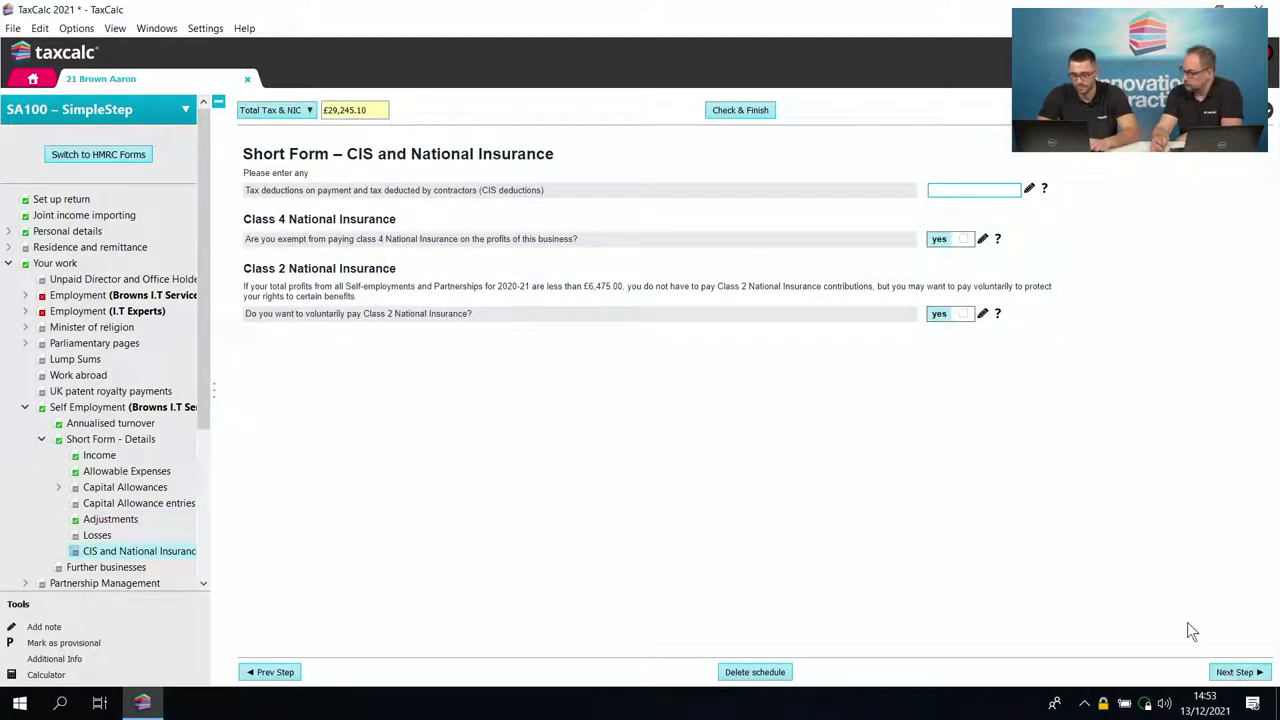
click(1232, 676)
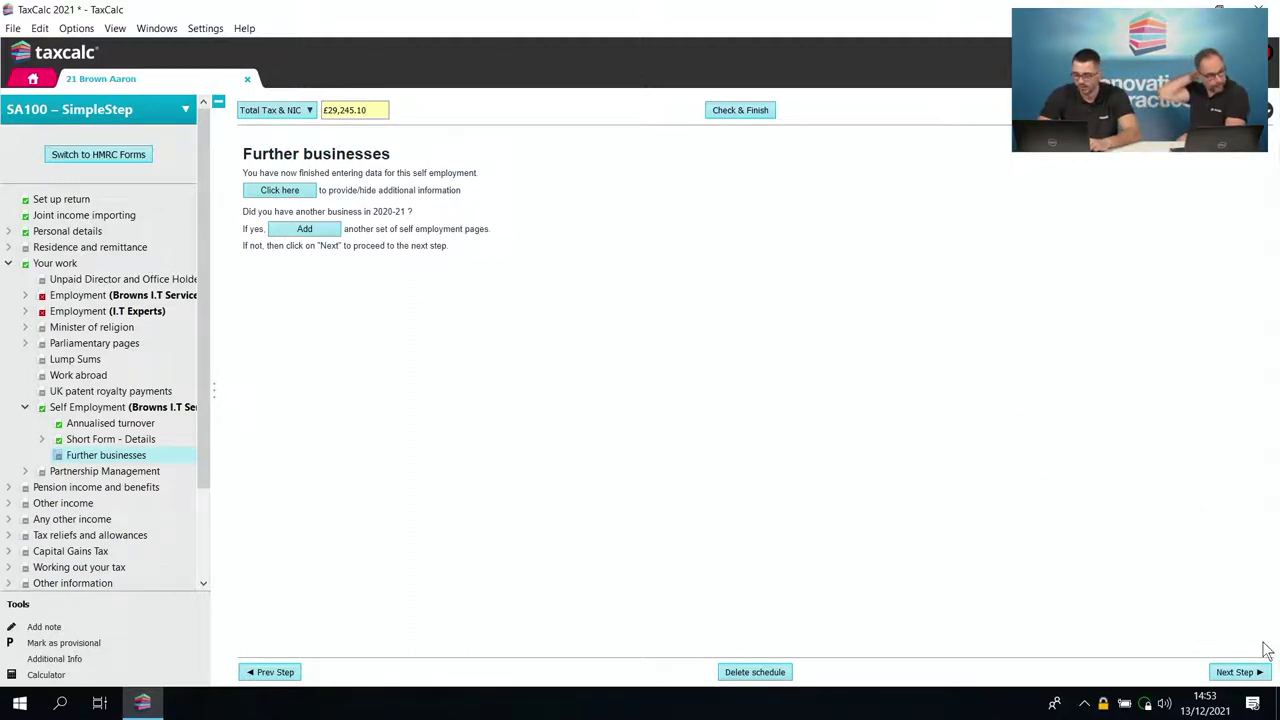
click(1240, 673)
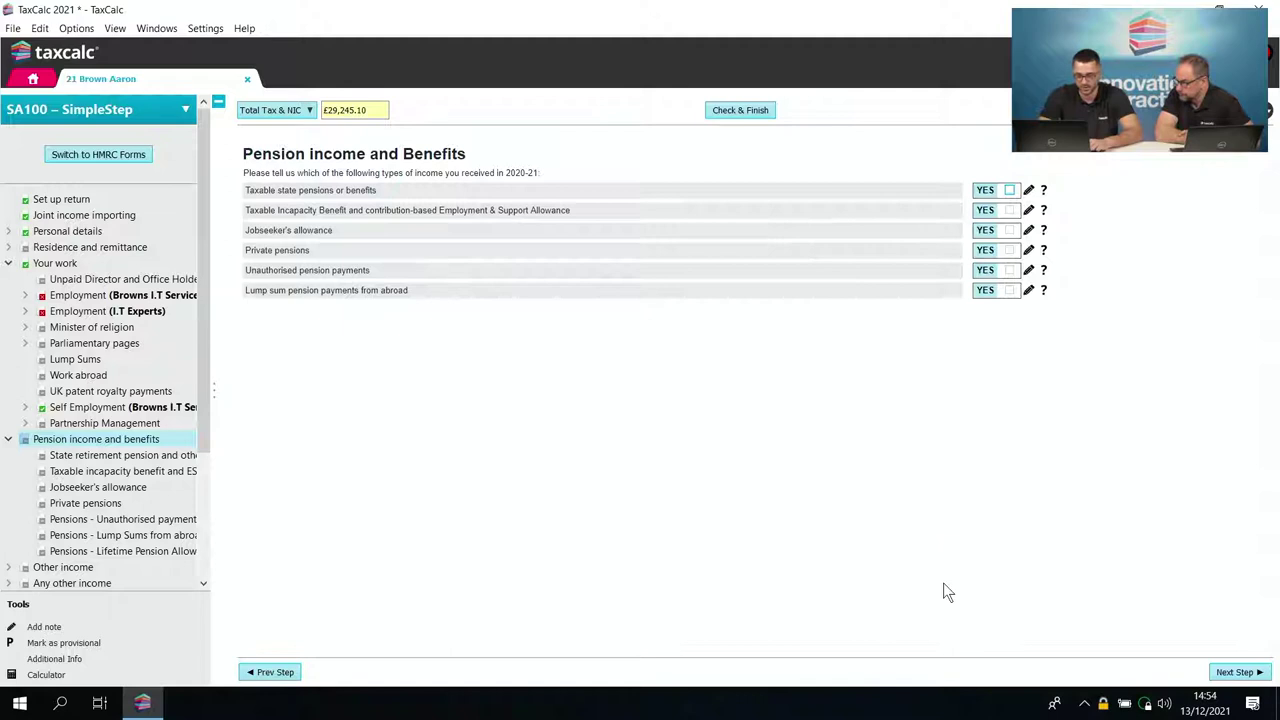
click(1220, 673)
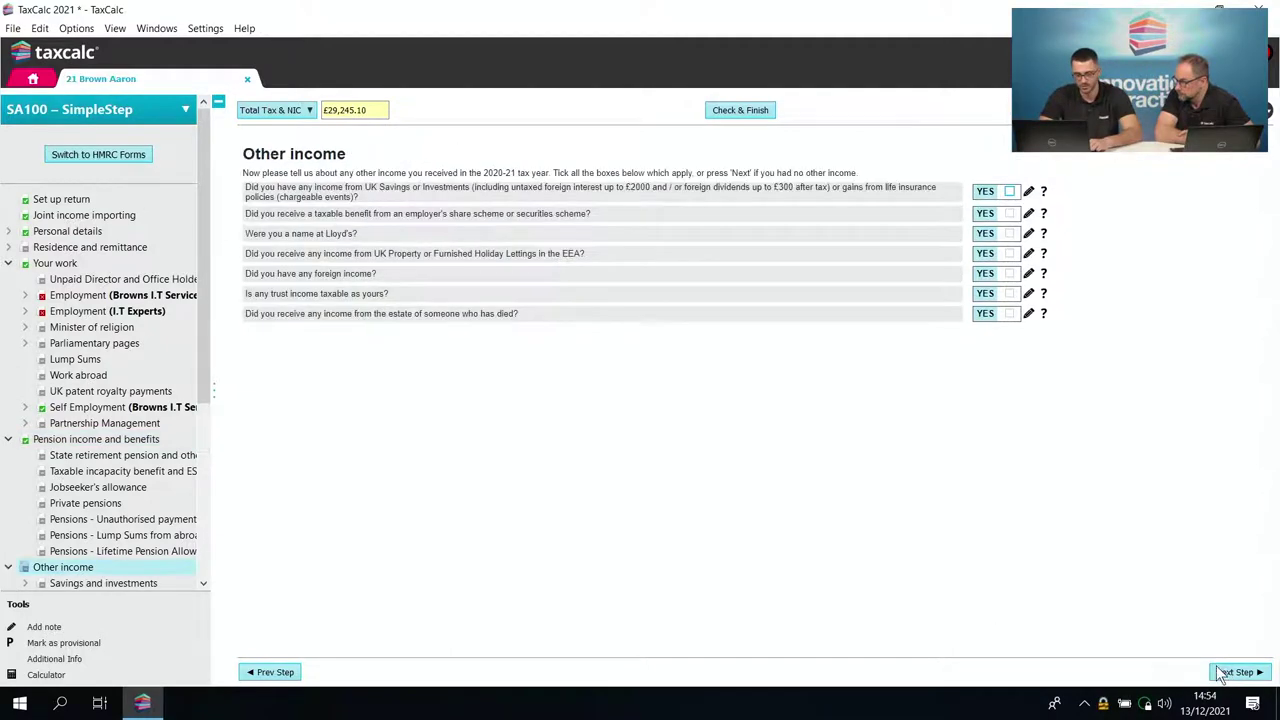
- Return to Pension income and Benefits, select taxable state pensions or benefits to preview its entry page, and clear the selection
click(292, 672)
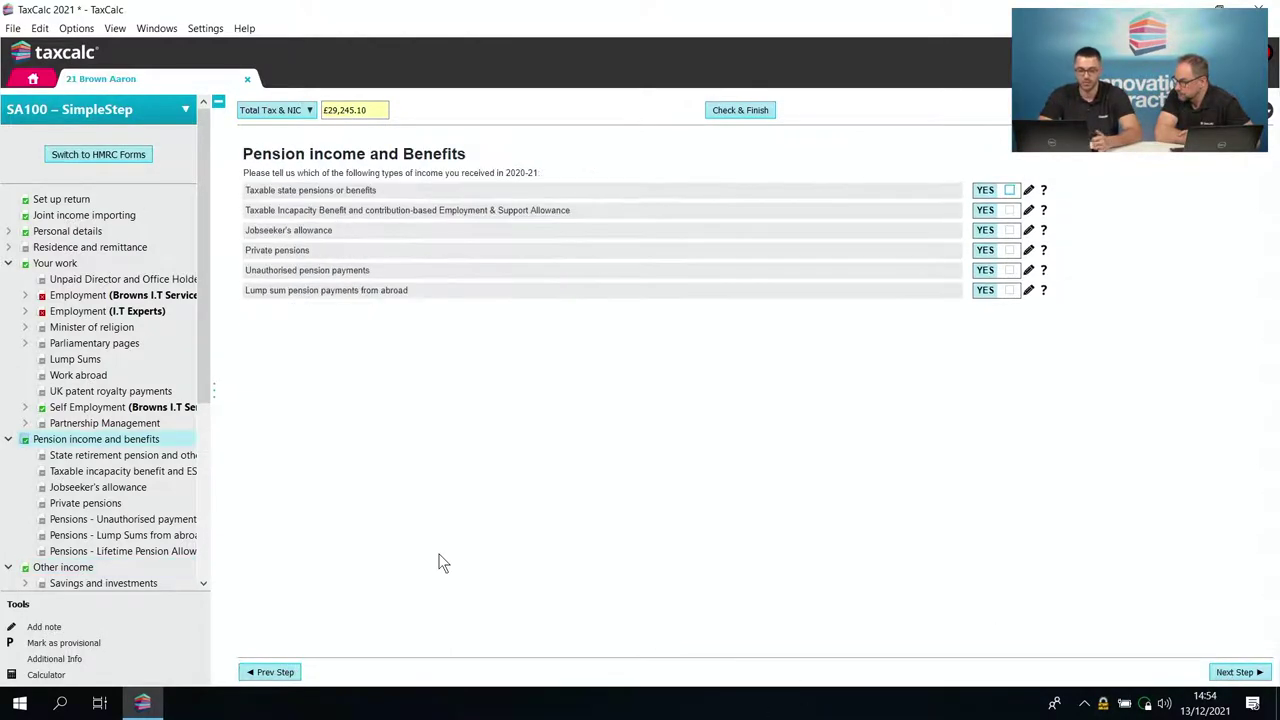
click(1009, 190)
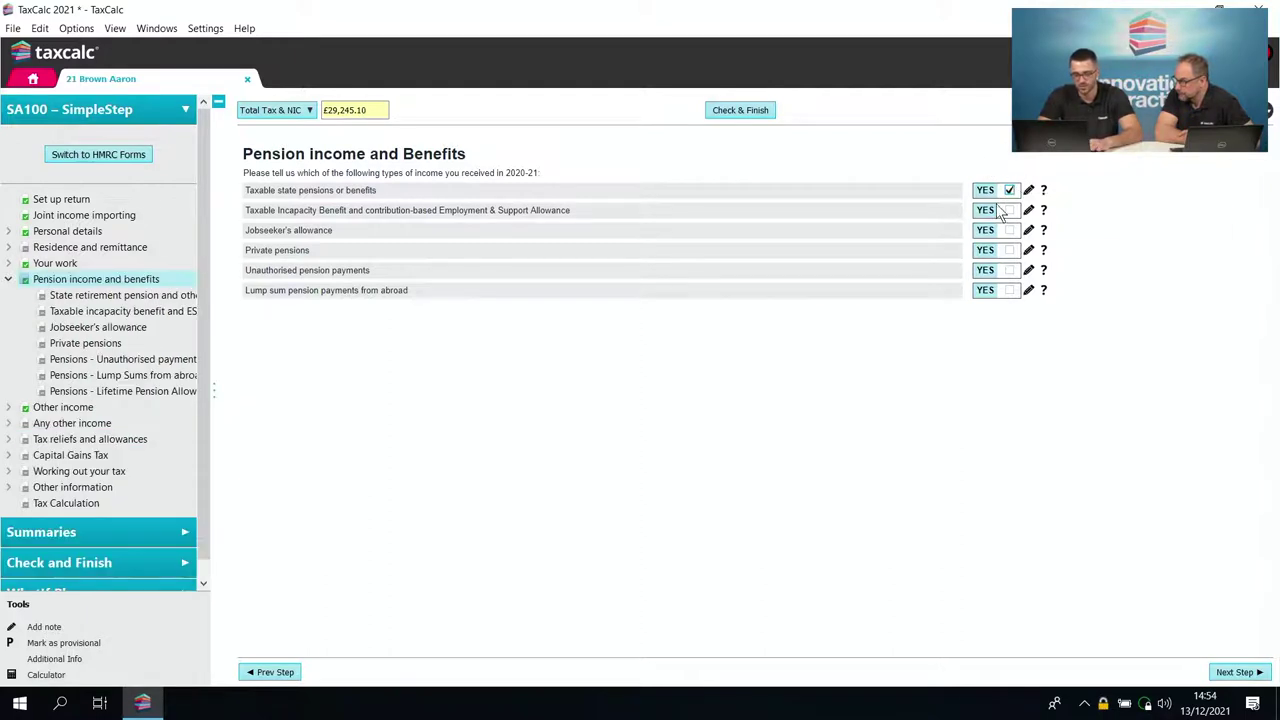
click(1238, 672)
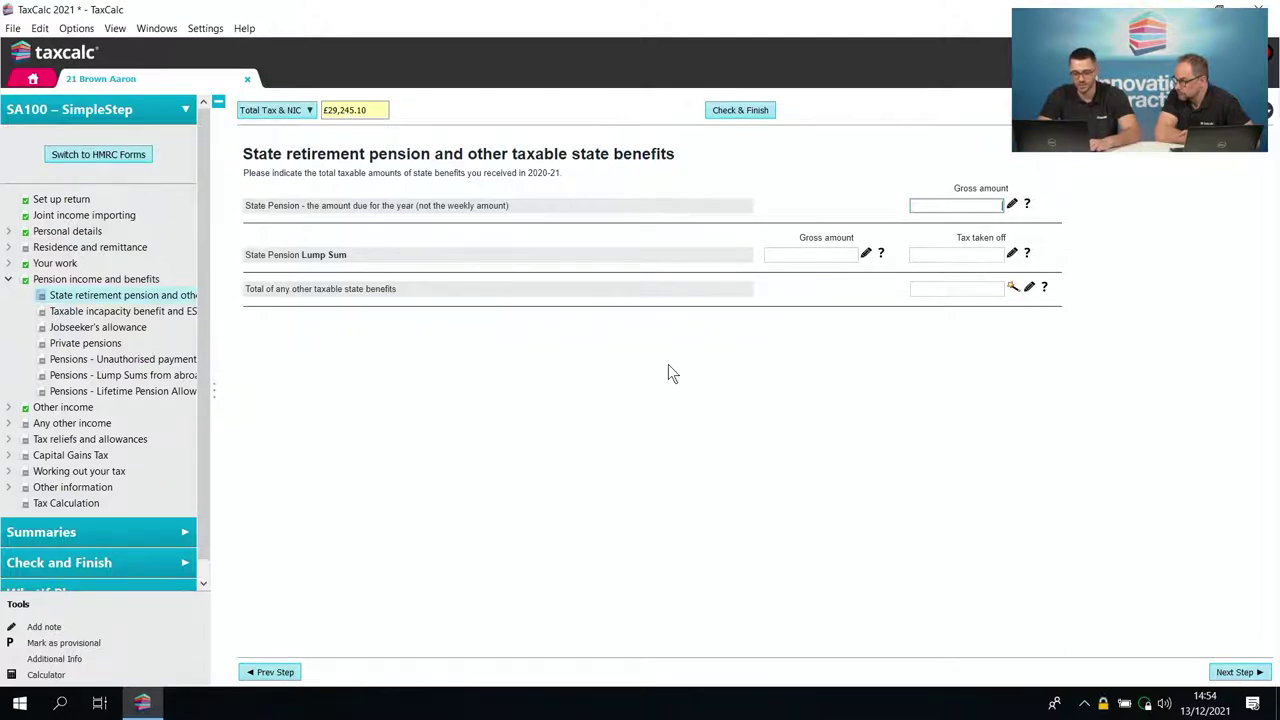
click(275, 673)
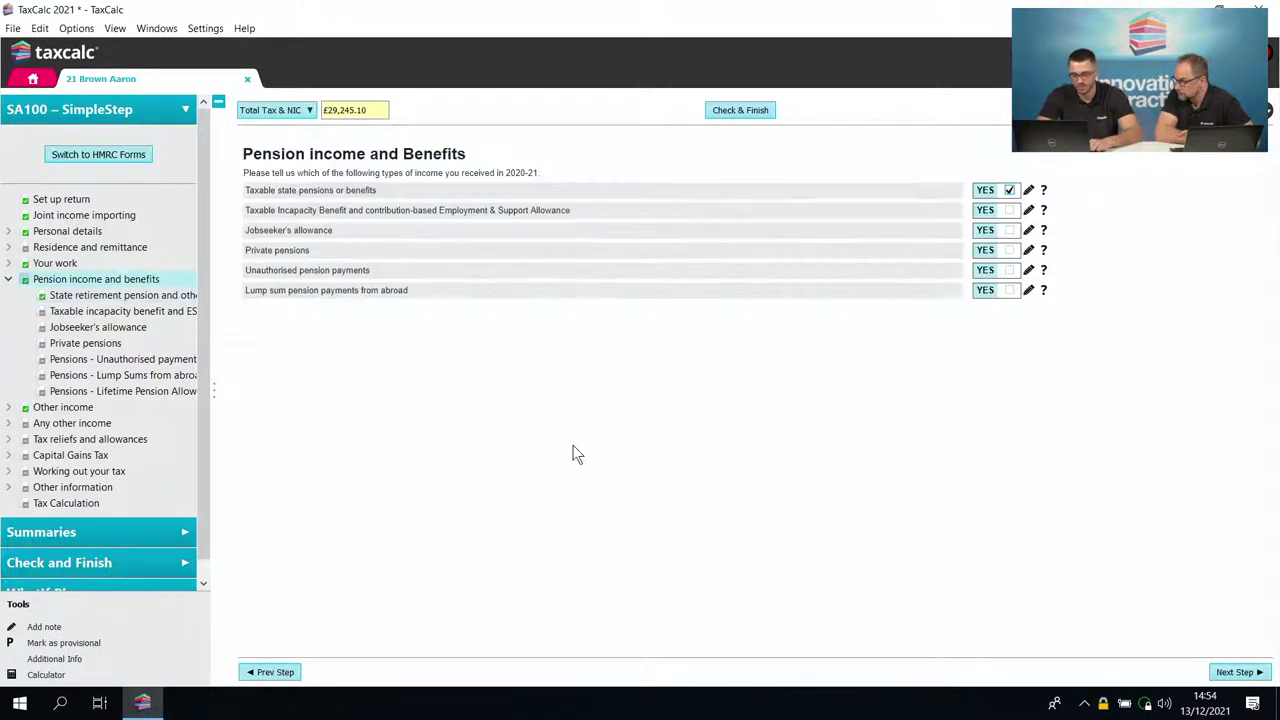
click(1009, 190)
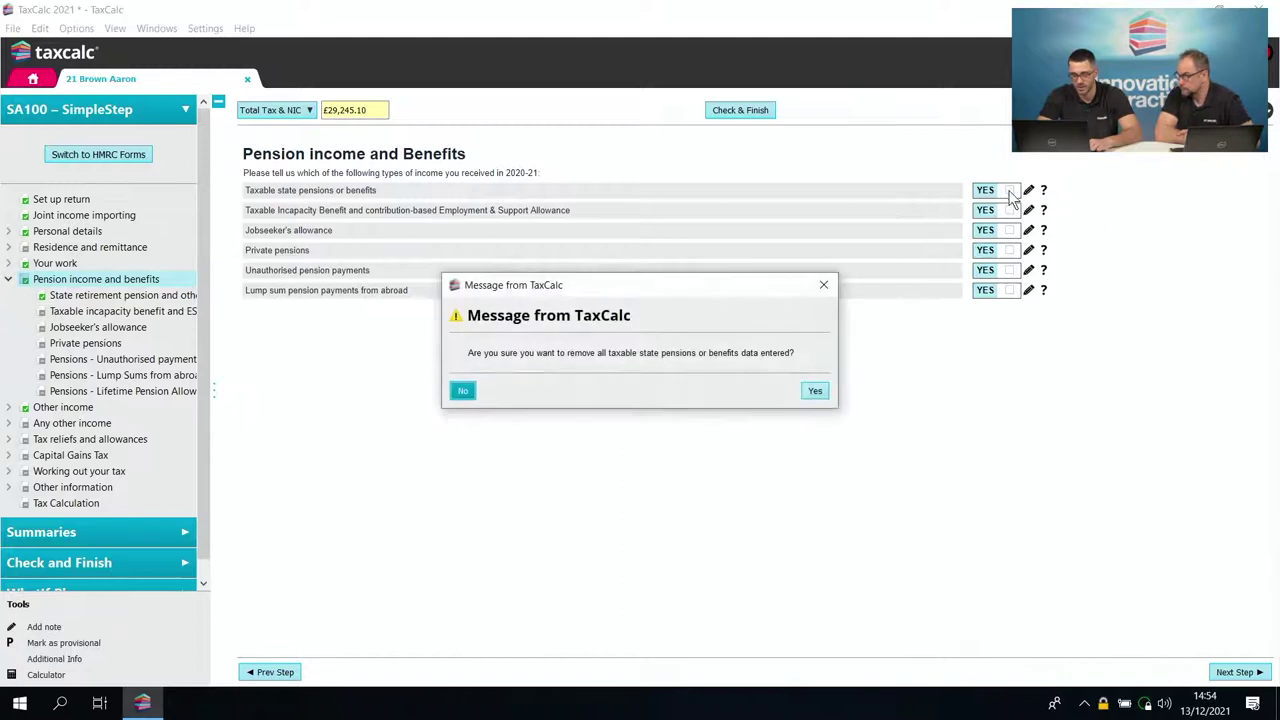
click(815, 390)
- Select private pensions to preview its entry page, clear the selection, and continue to Other income
click(1010, 250)
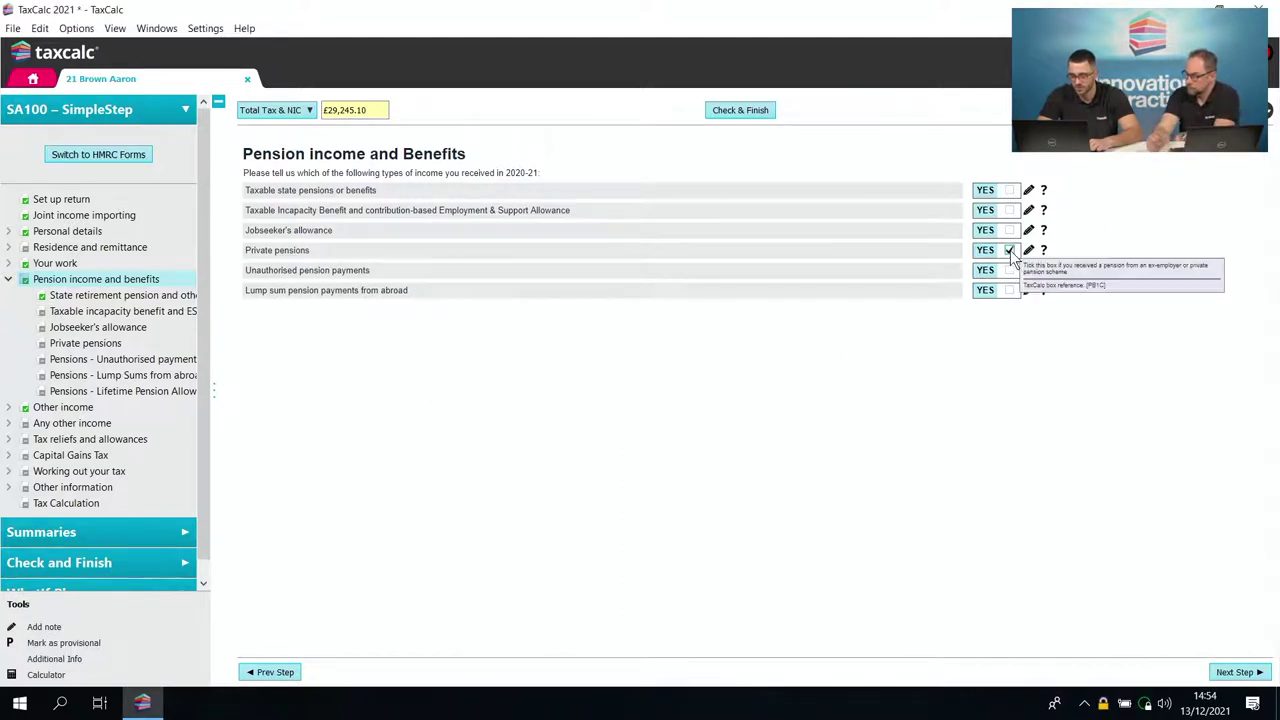
click(1238, 674)
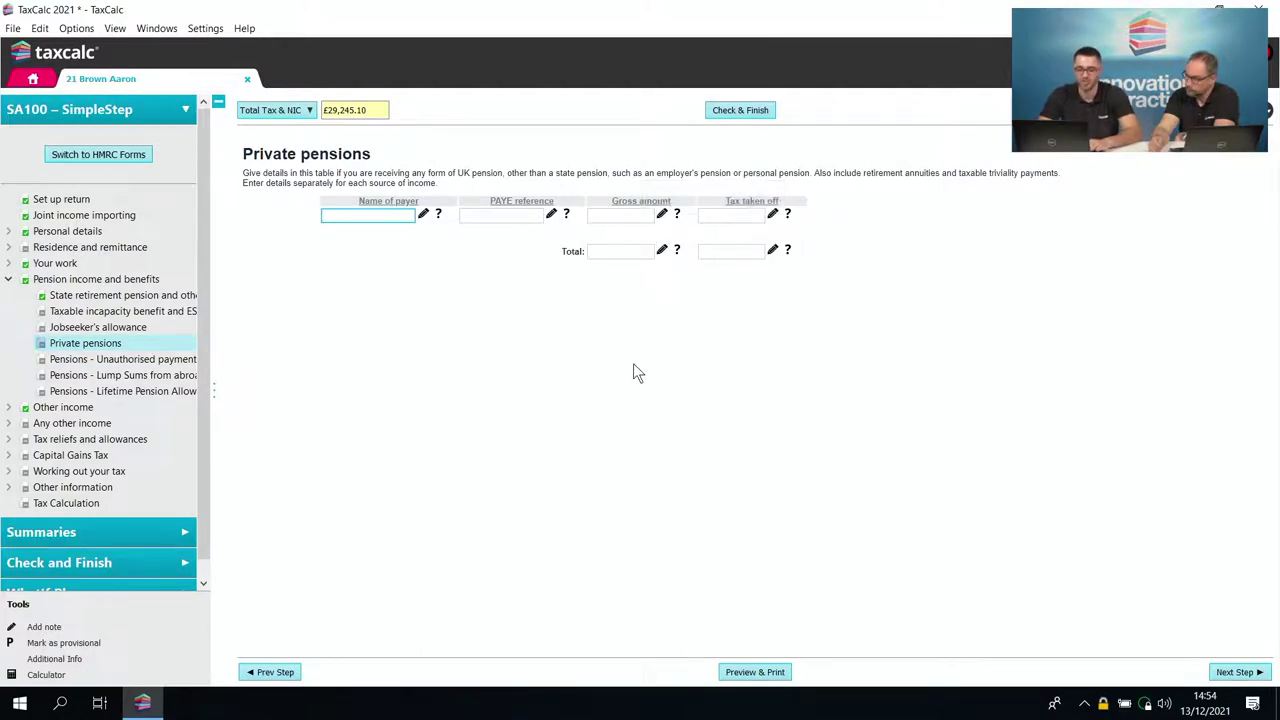
click(290, 676)
click(1010, 250)
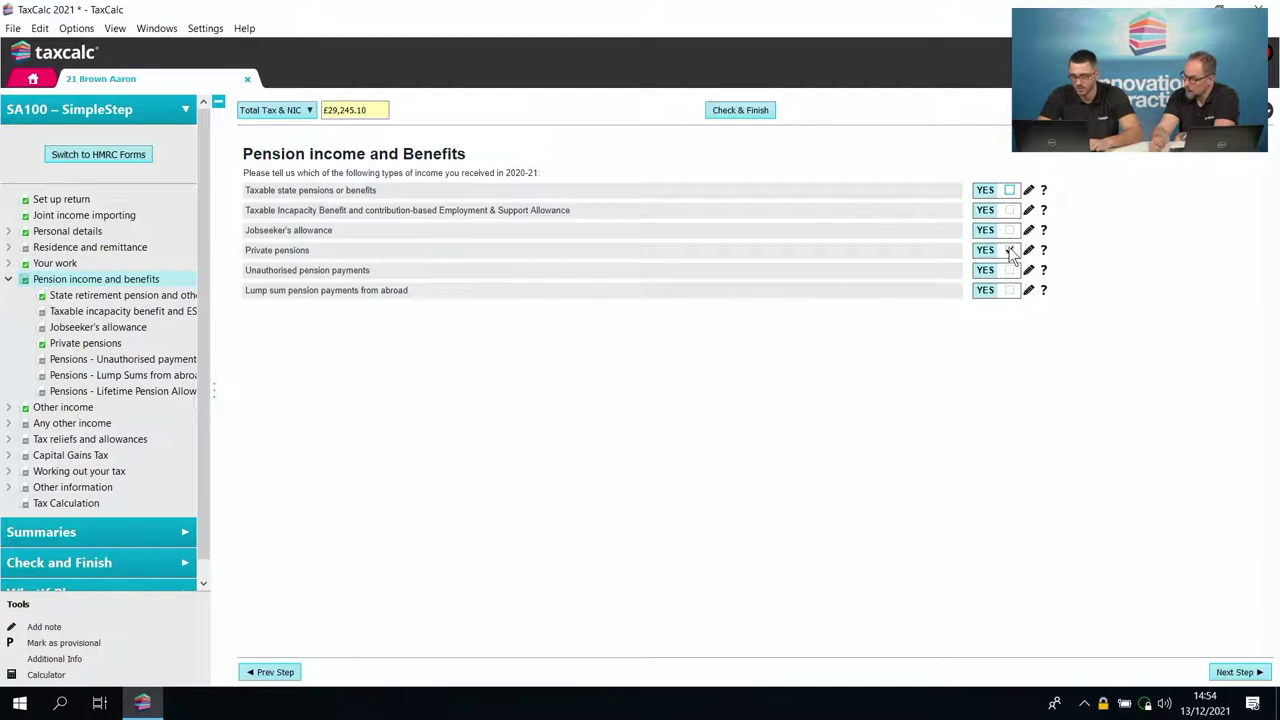
click(816, 392)
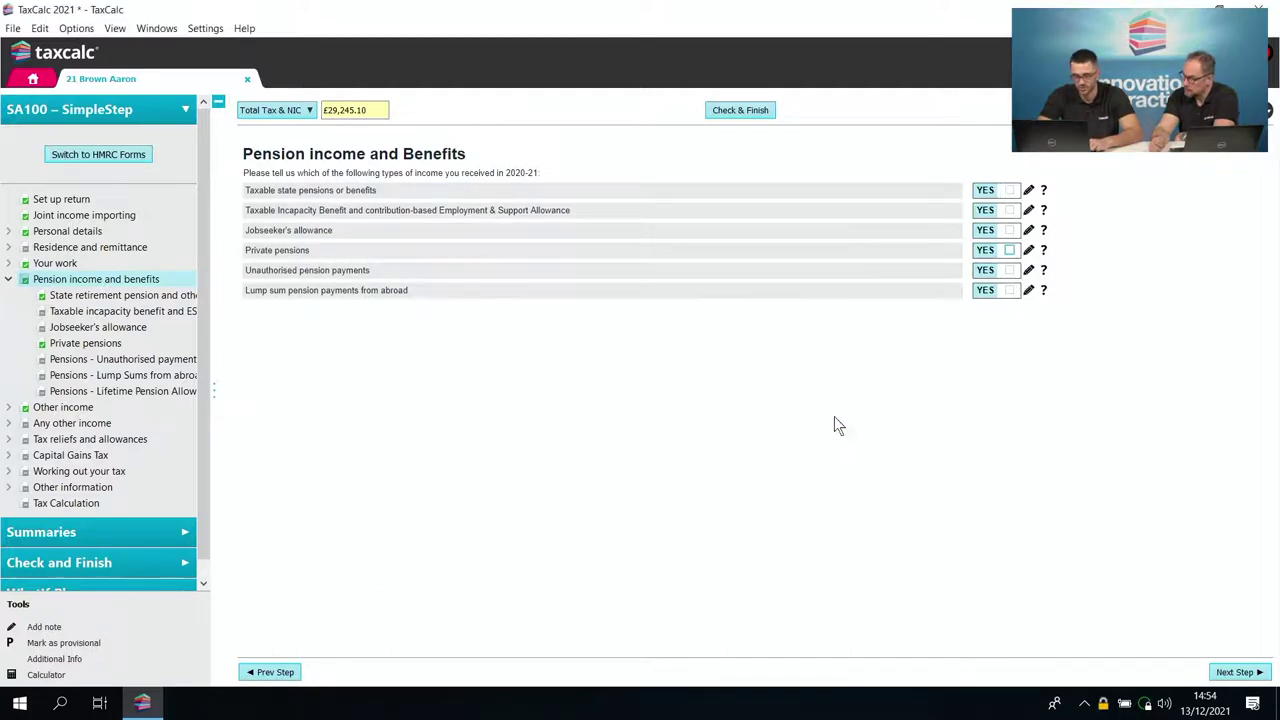
click(1236, 672)
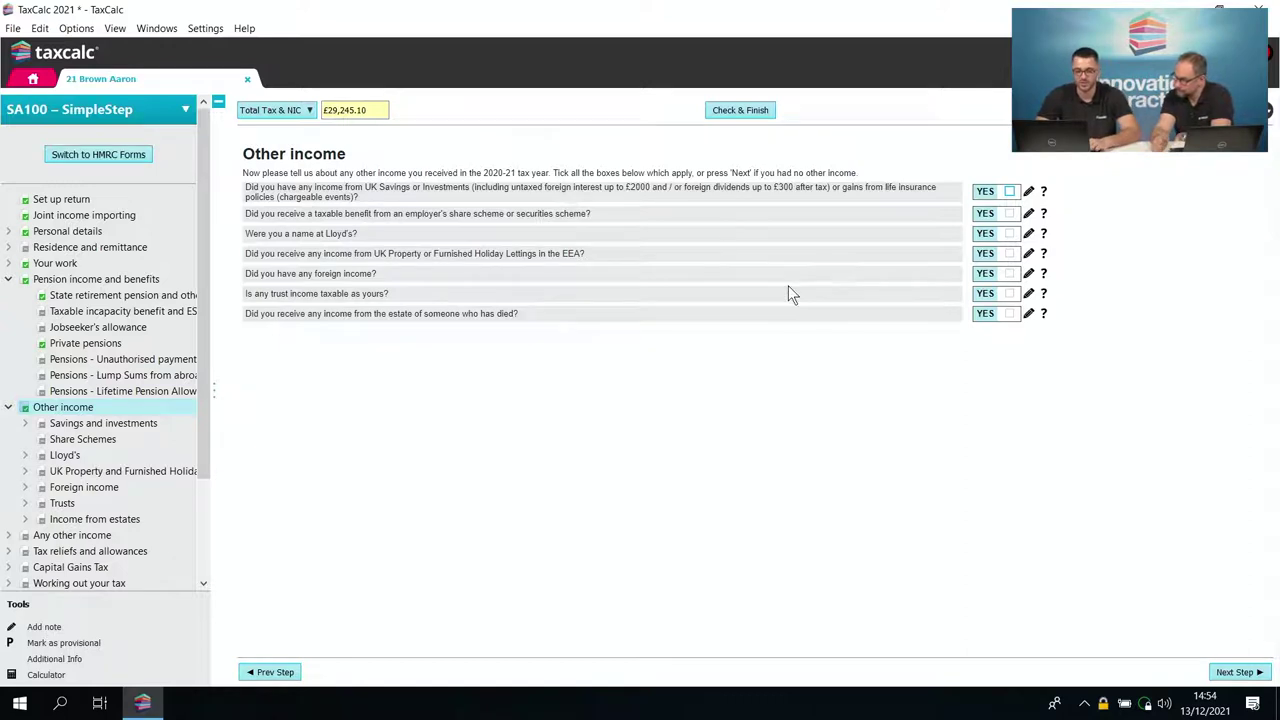
- Declare UK savings or investment income and foreign income under Other income, and continue to Savings and investments
click(1010, 192)
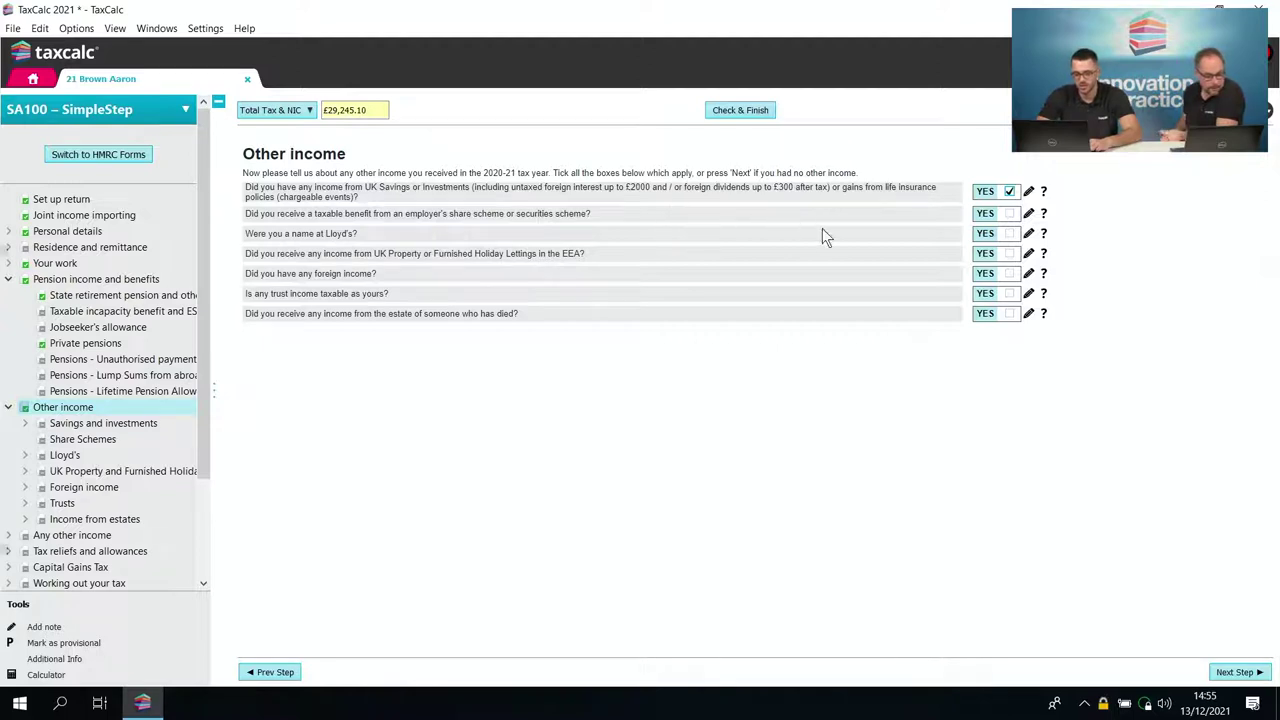
click(1010, 274)
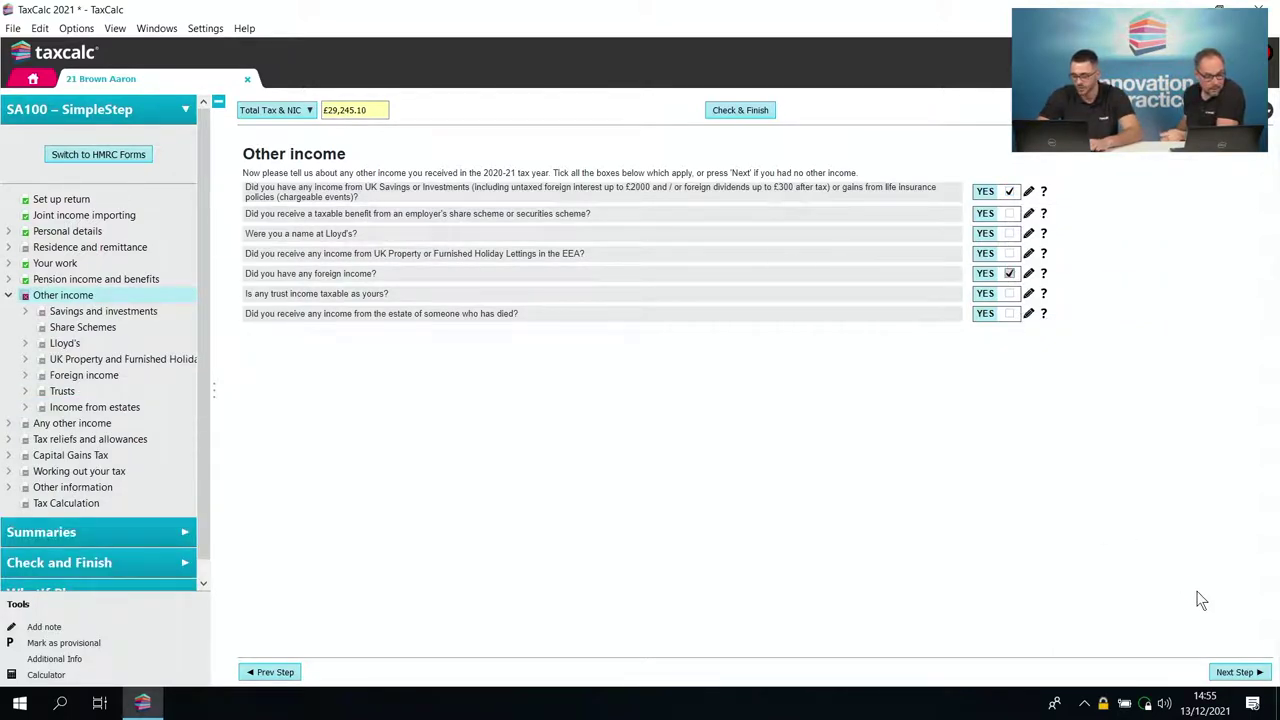
click(1242, 674)
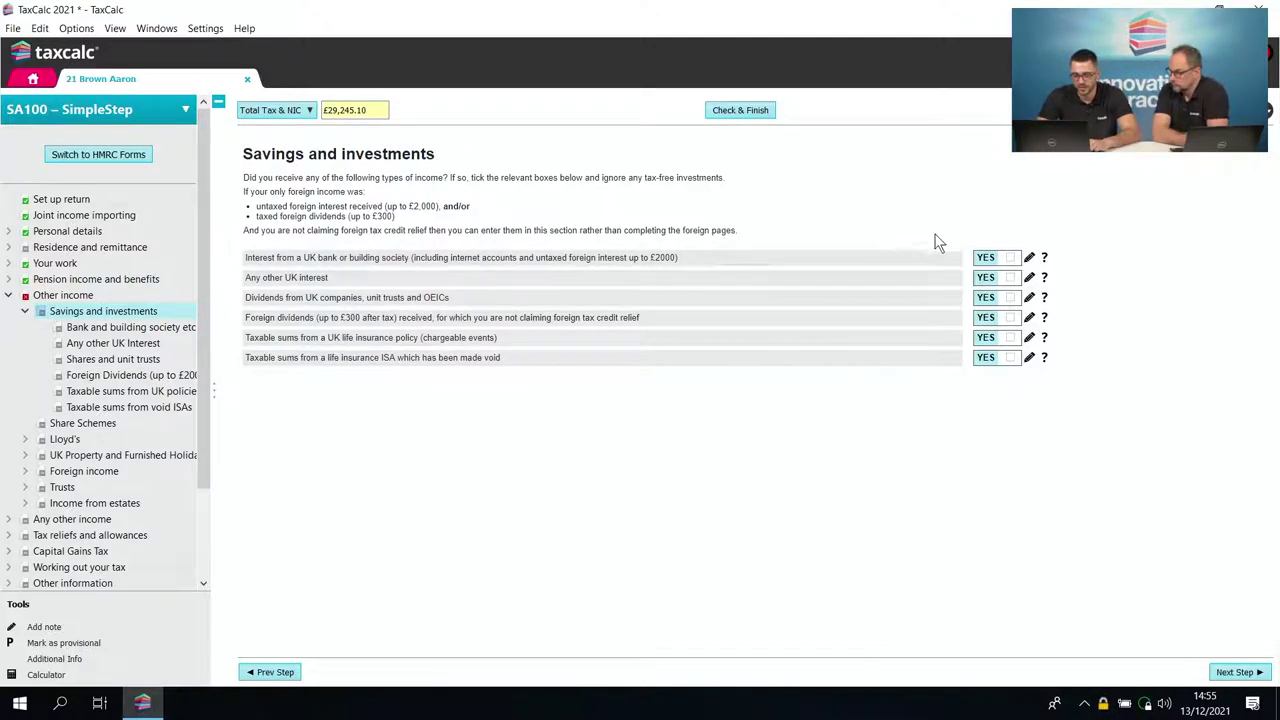
- Select UK bank or building society interest and dividends from UK companies, and continue to the bank interest page
click(1016, 259)
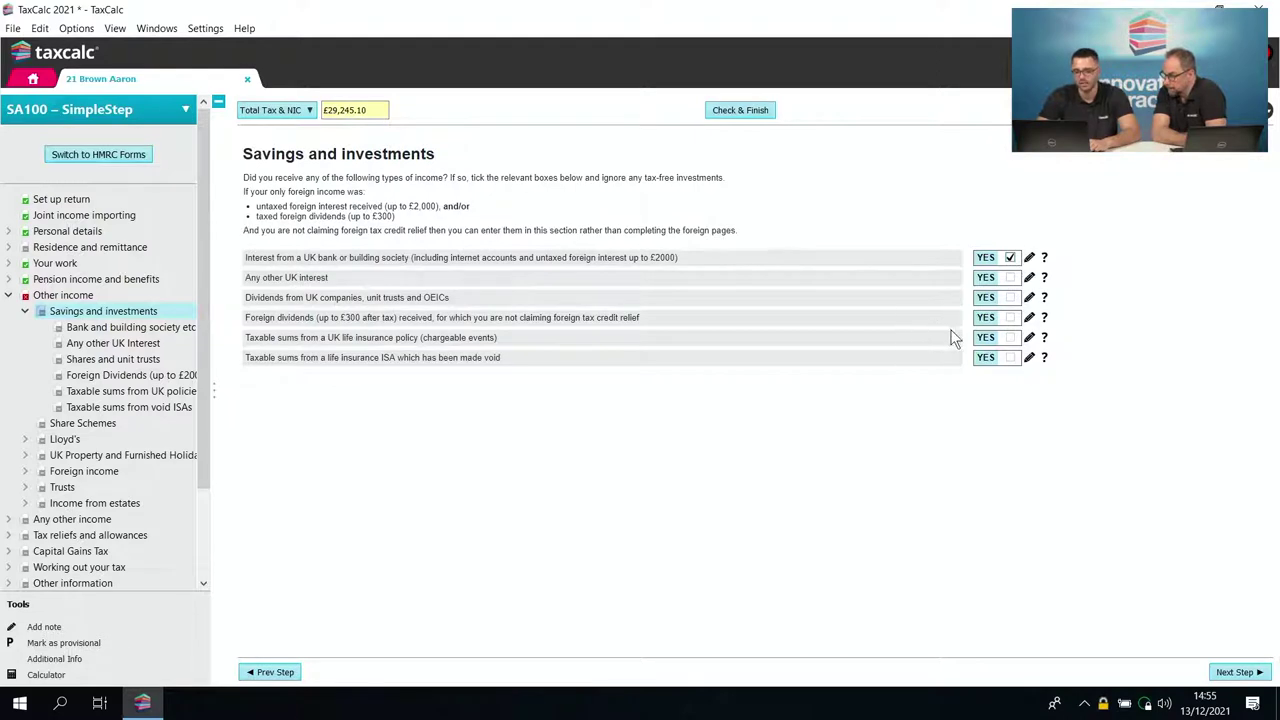
click(1010, 299)
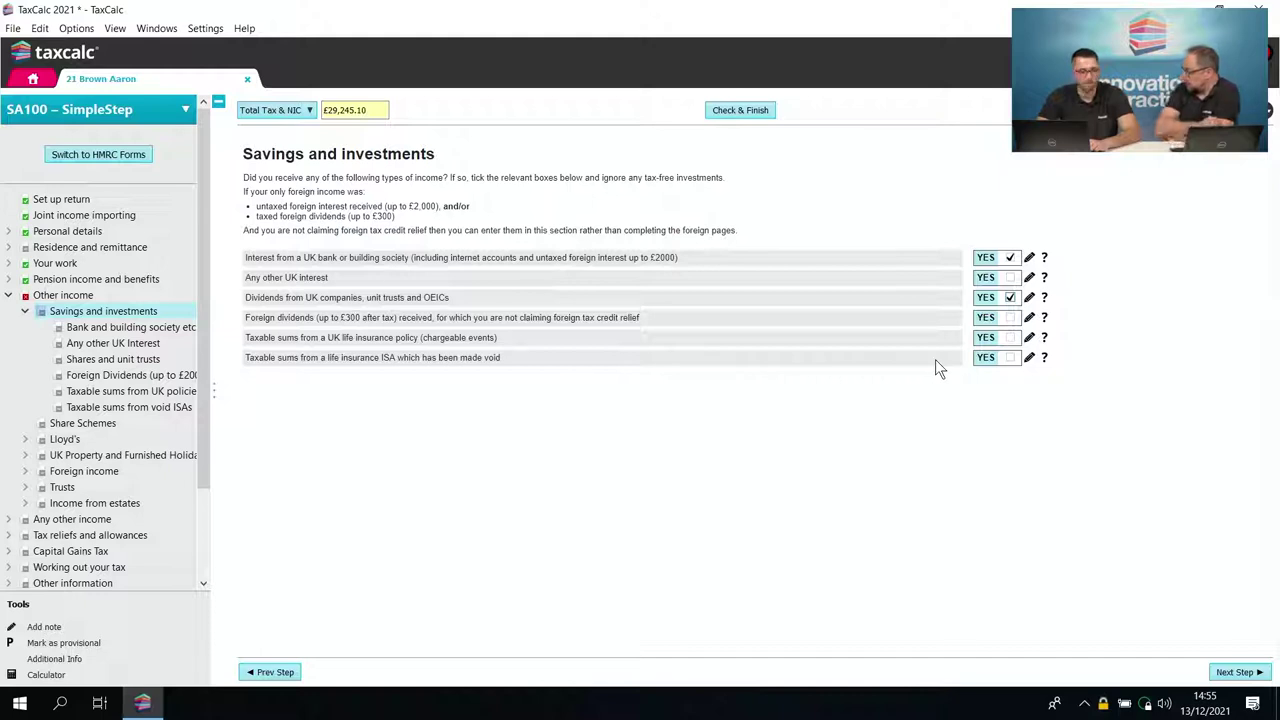
click(1232, 672)
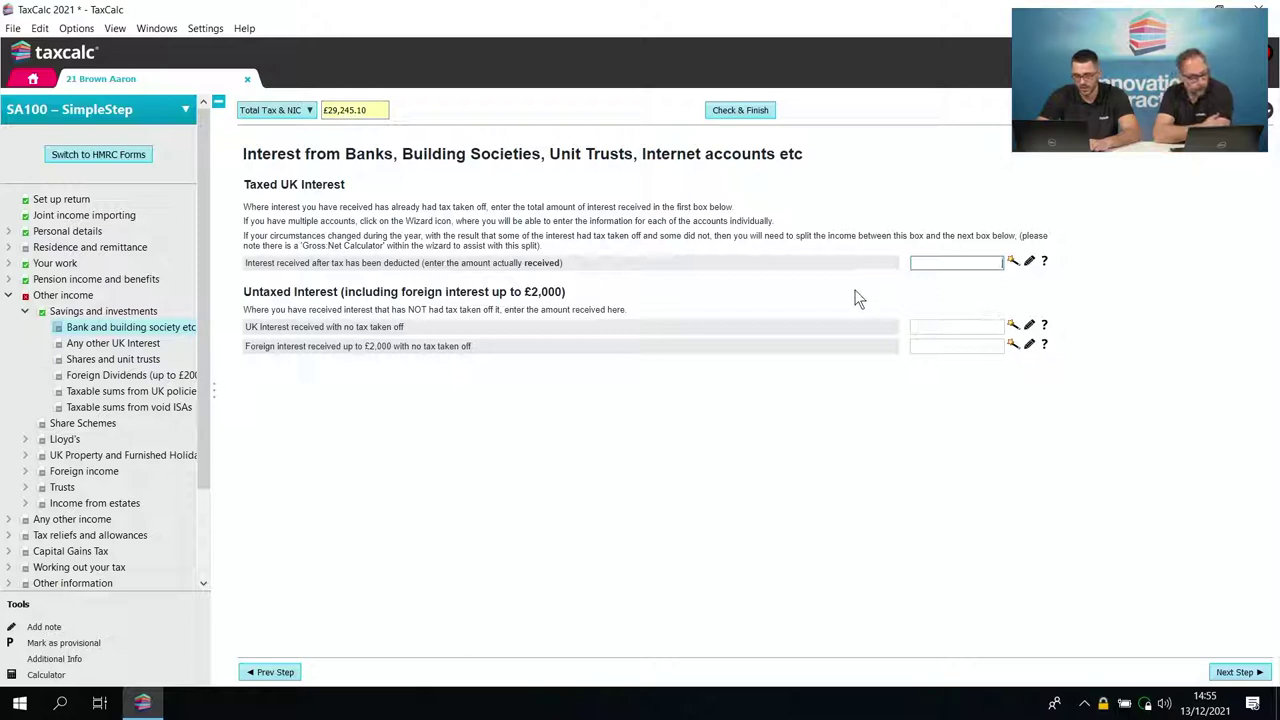
- Start an itemised schedule of untaxed UK interest with a Santander entry, adding and removing a blank second row
click(1012, 325)
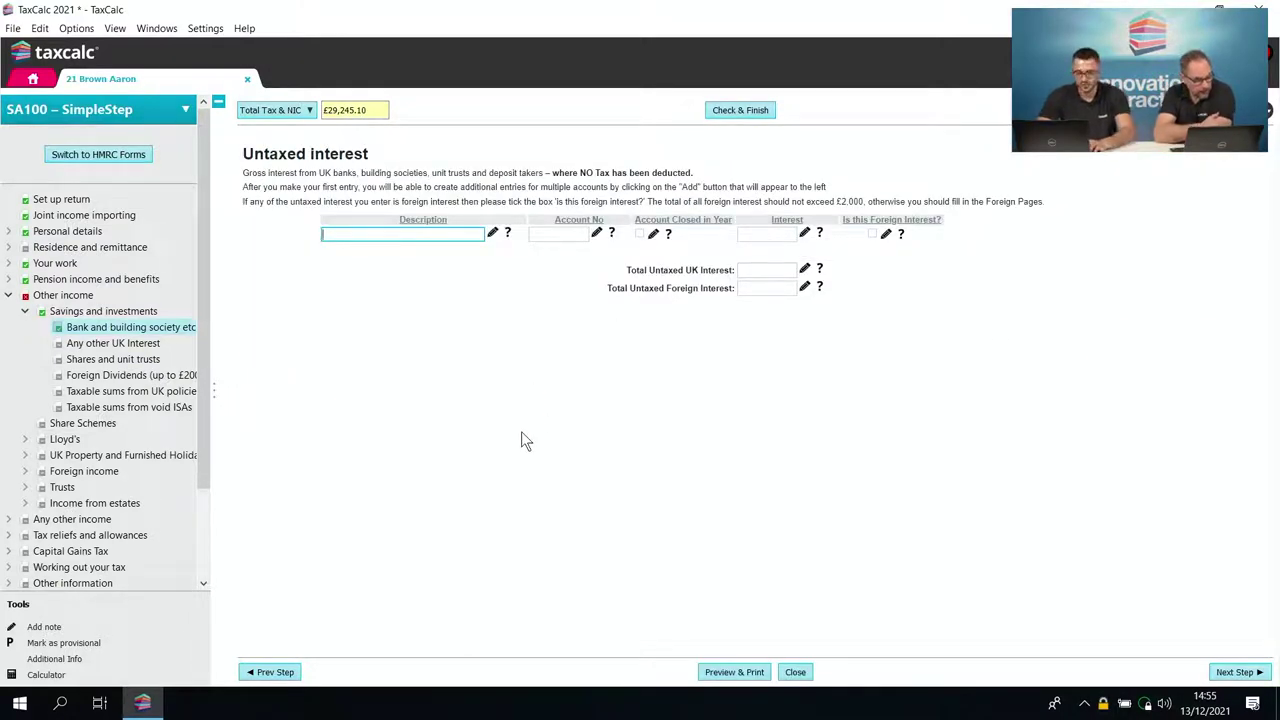
text(Sant)
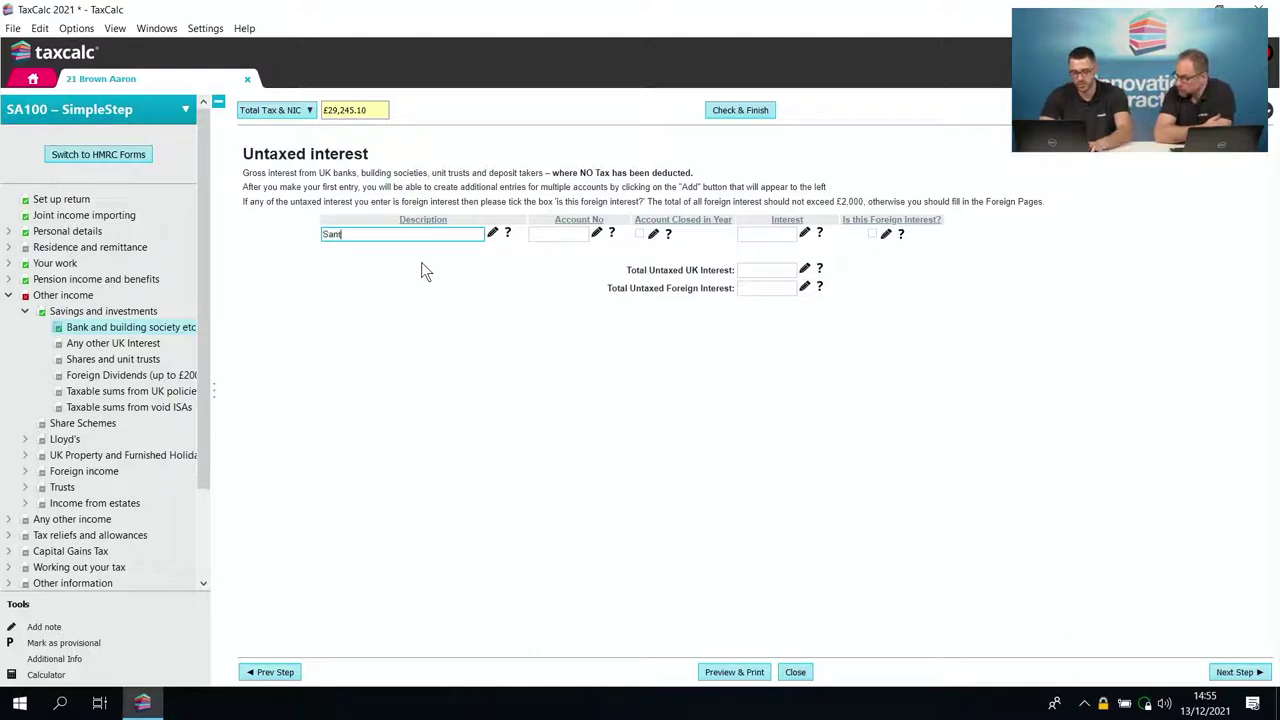
text(ander)
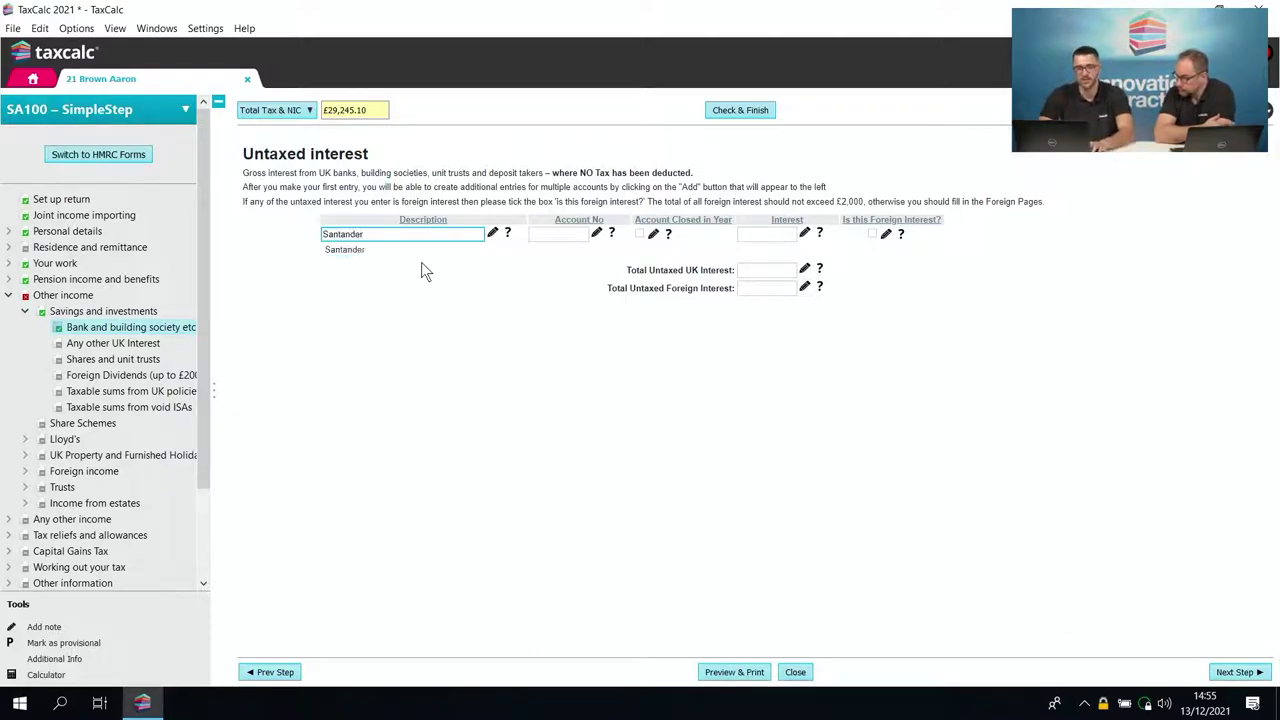
key(Tab)
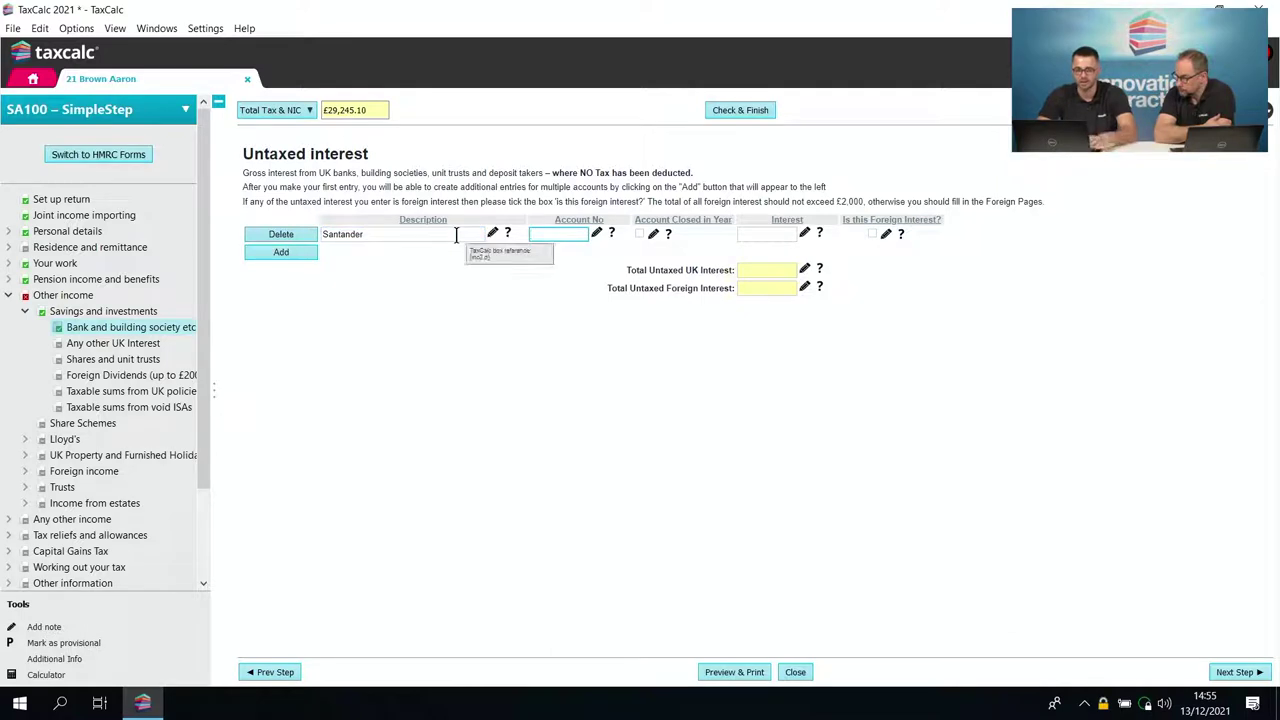
click(288, 252)
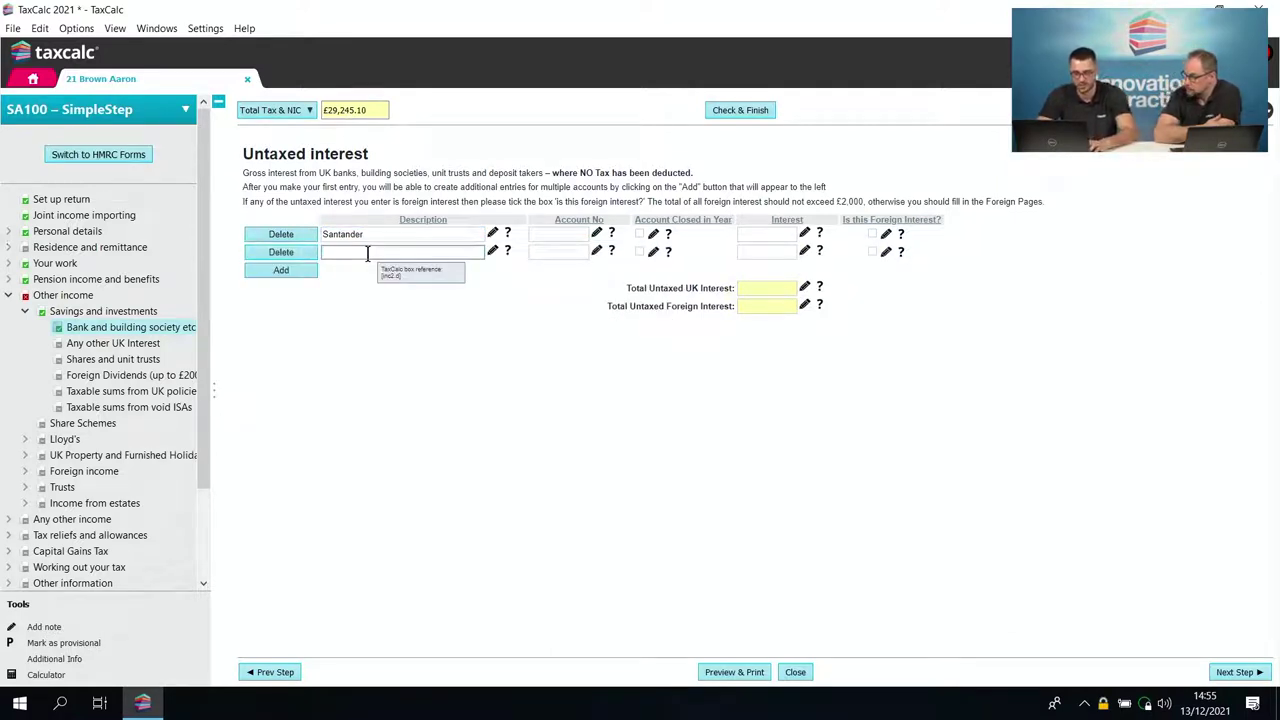
click(281, 252)
- Set the Santander interest to 1000 without an account number, close the schedule, and continue to Shares and unit trusts
click(544, 233)
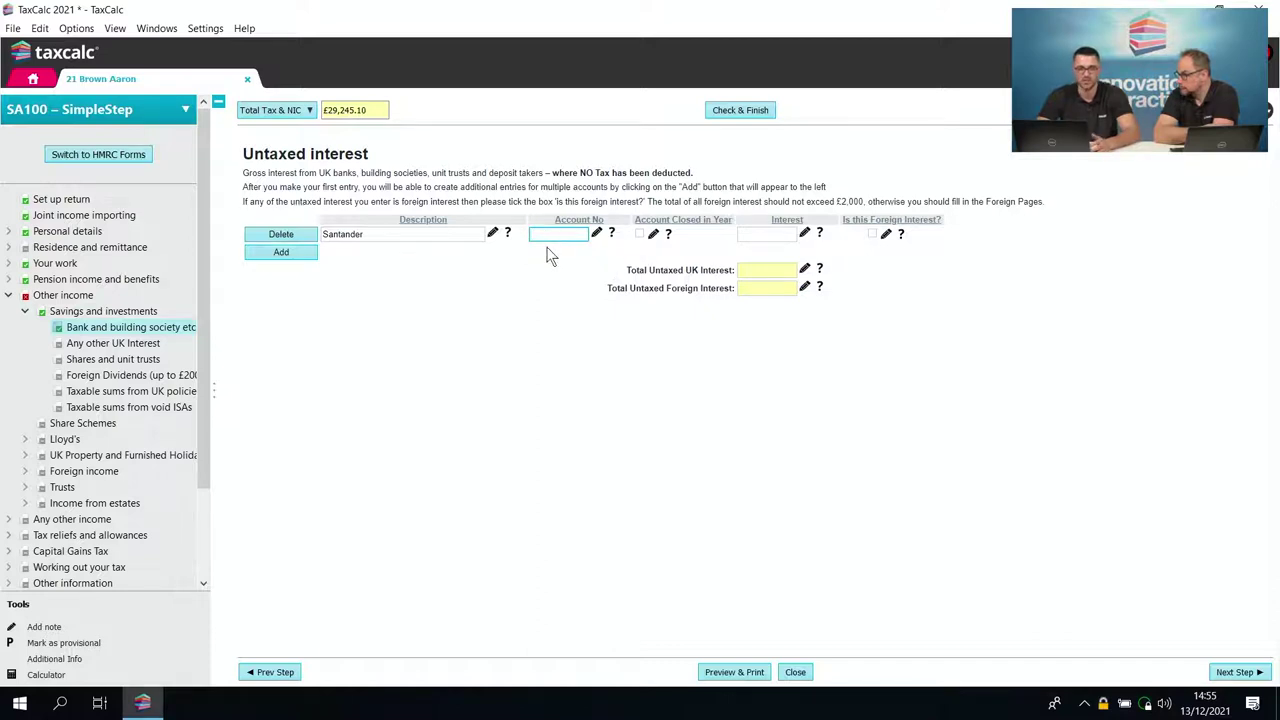
key(Tab)
key(Tab)
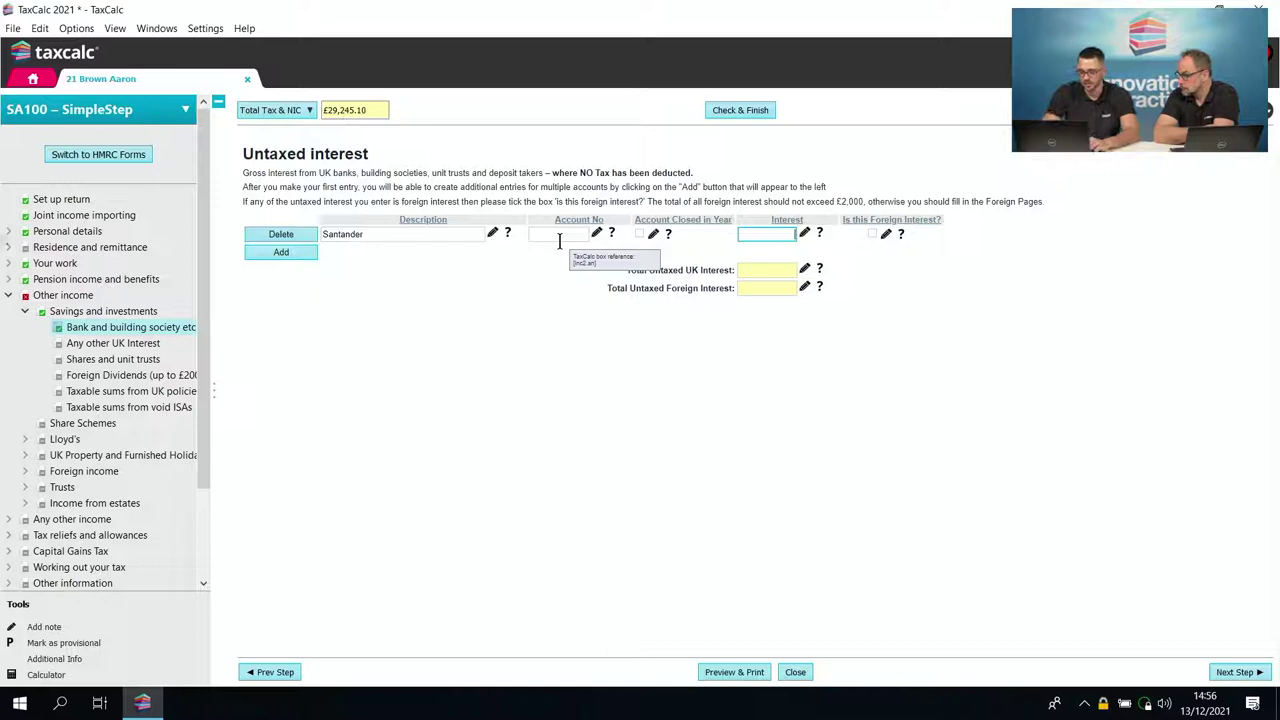
text(1000)
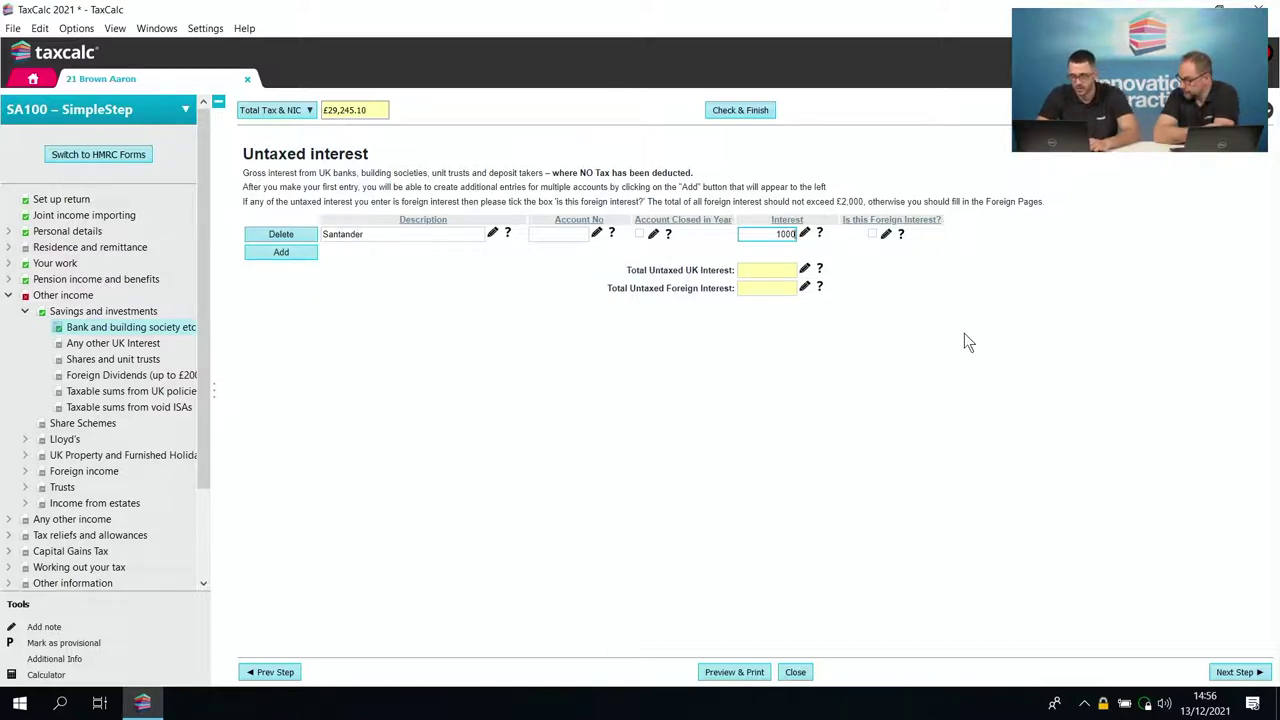
key(Tab)
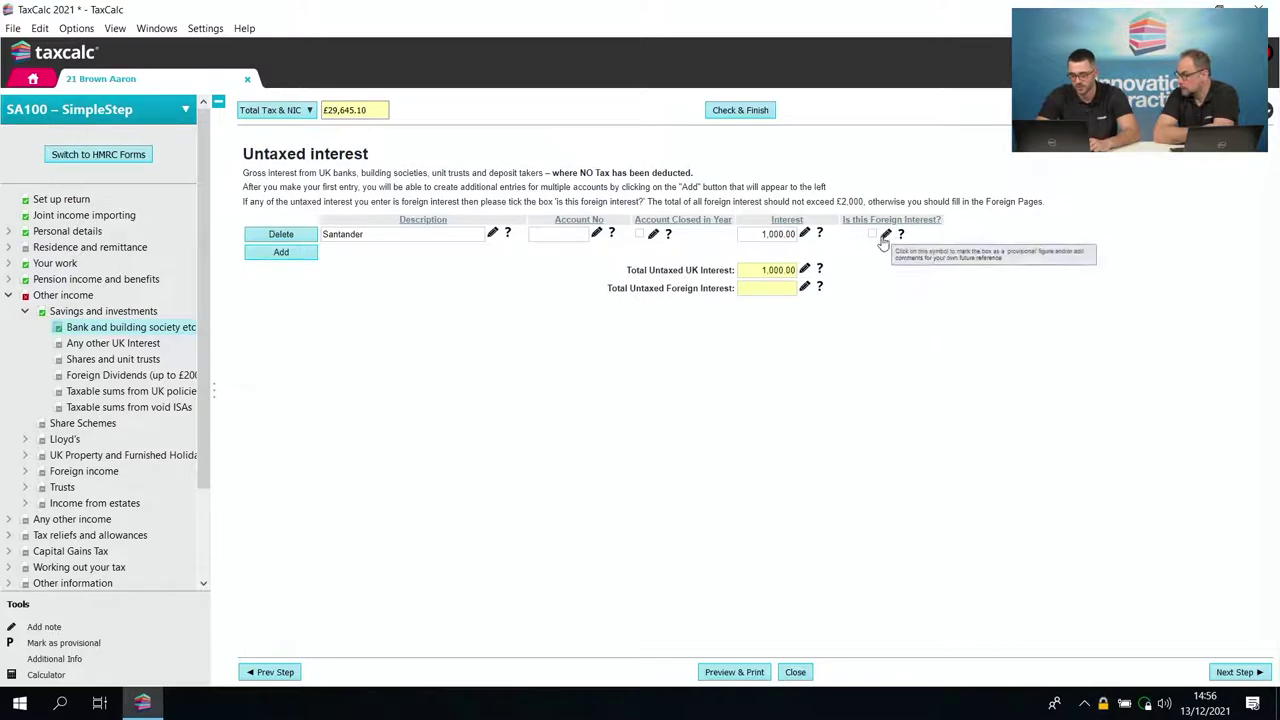
click(797, 673)
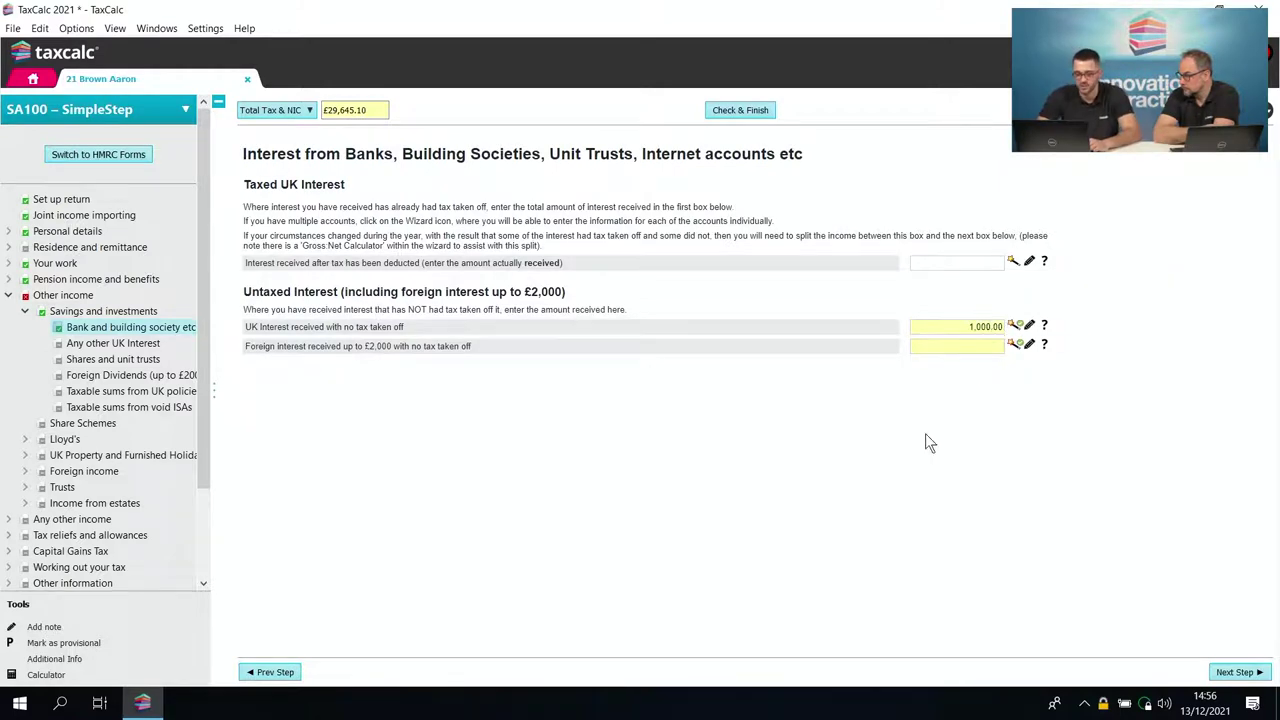
click(1240, 672)
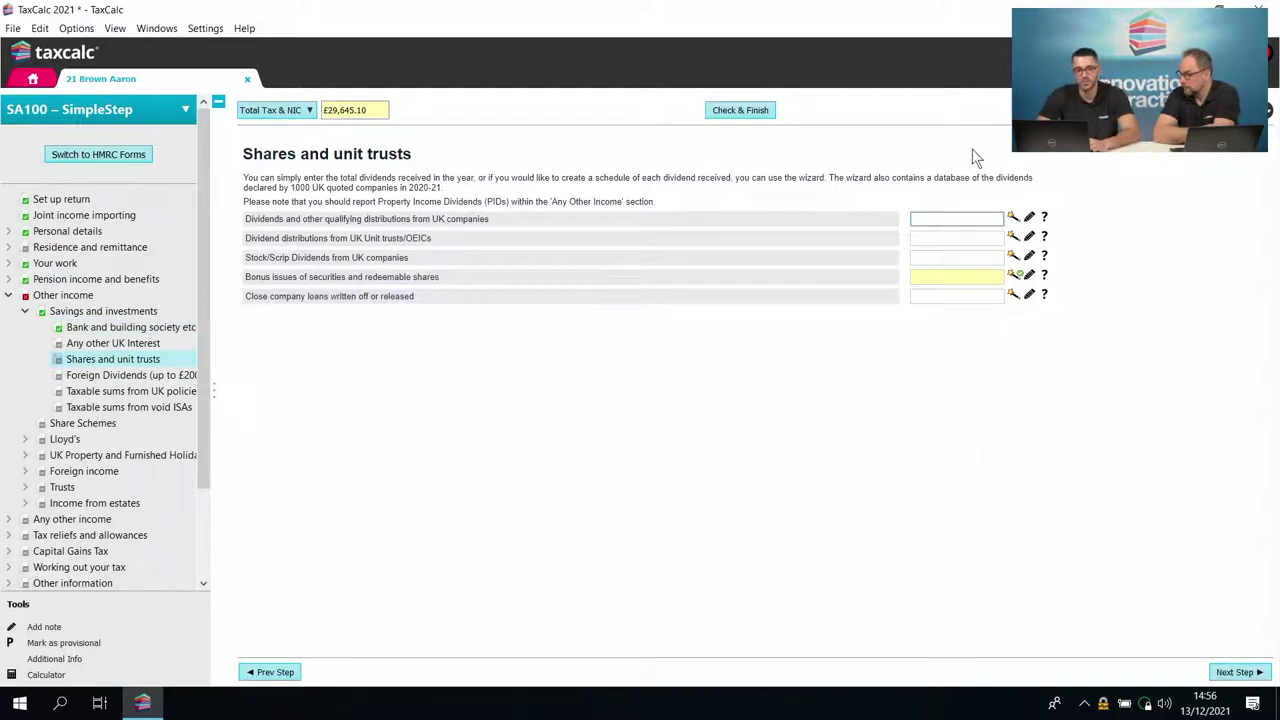
- Itemise a 20,000 distribution from Browns I T Services, described as Dividend, under dividends from UK companies, leaving share count and payment date blank
click(1013, 216)
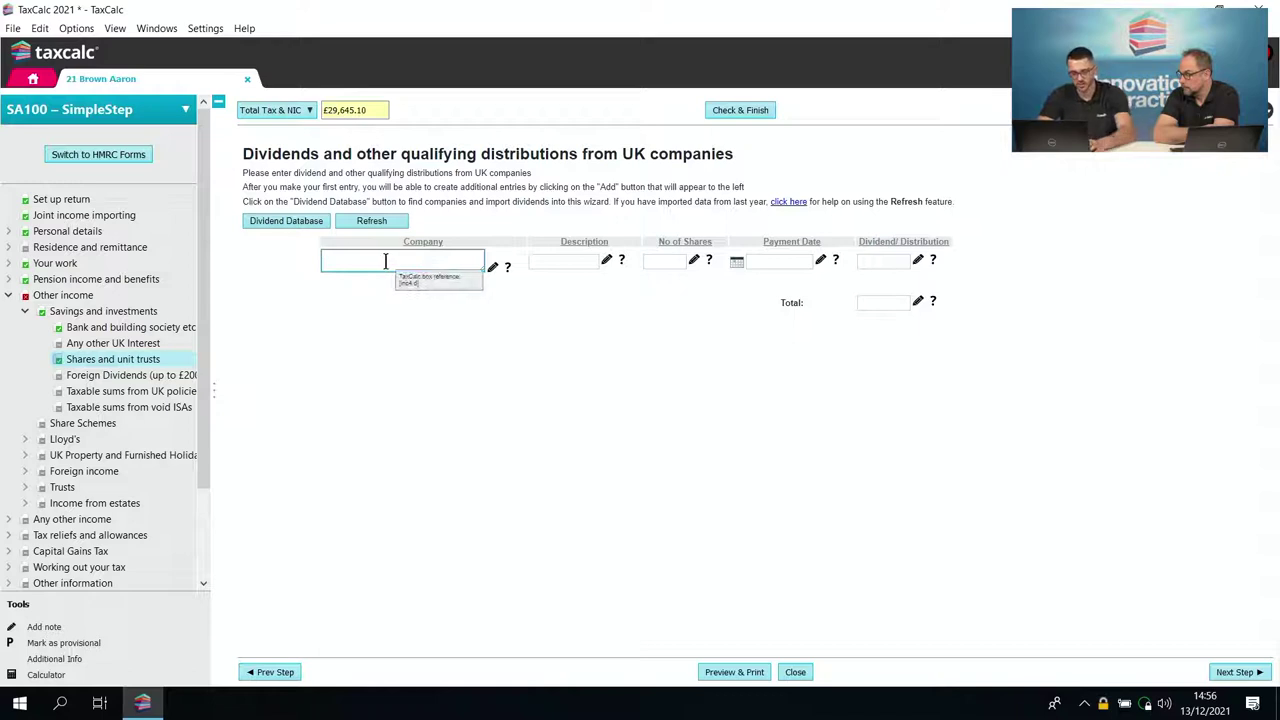
text(Browns )
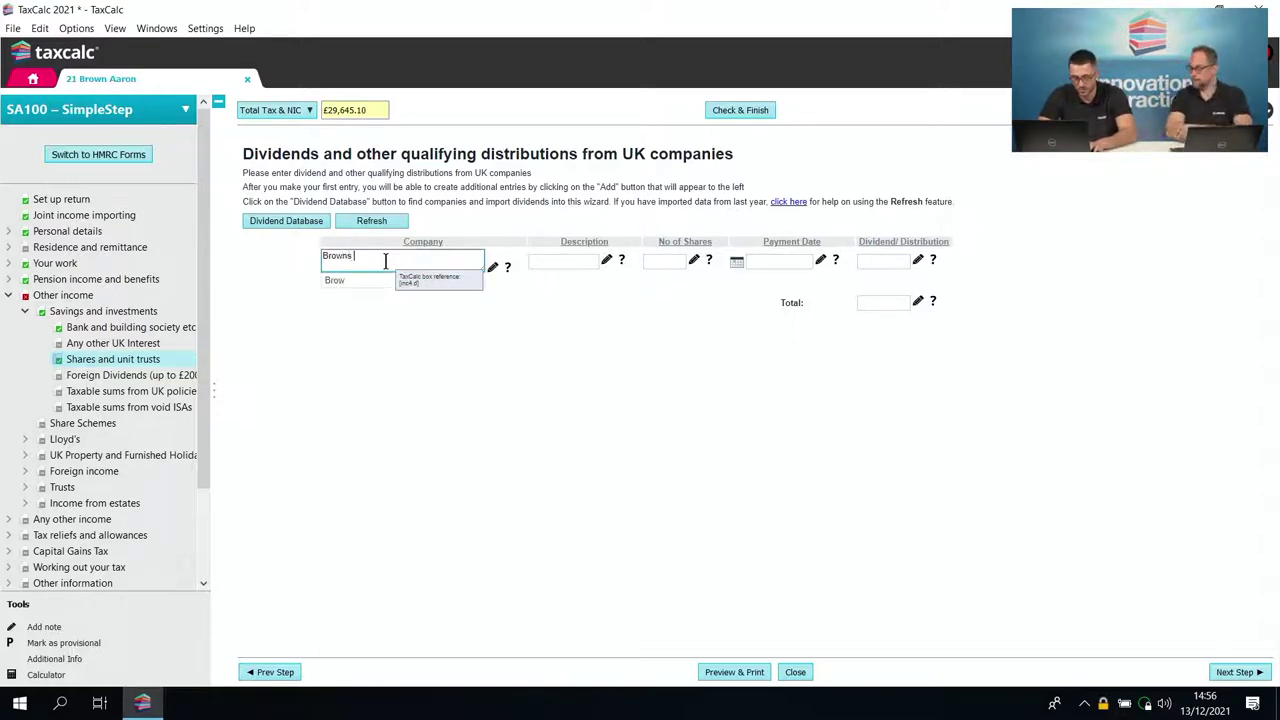
text(I T Services)
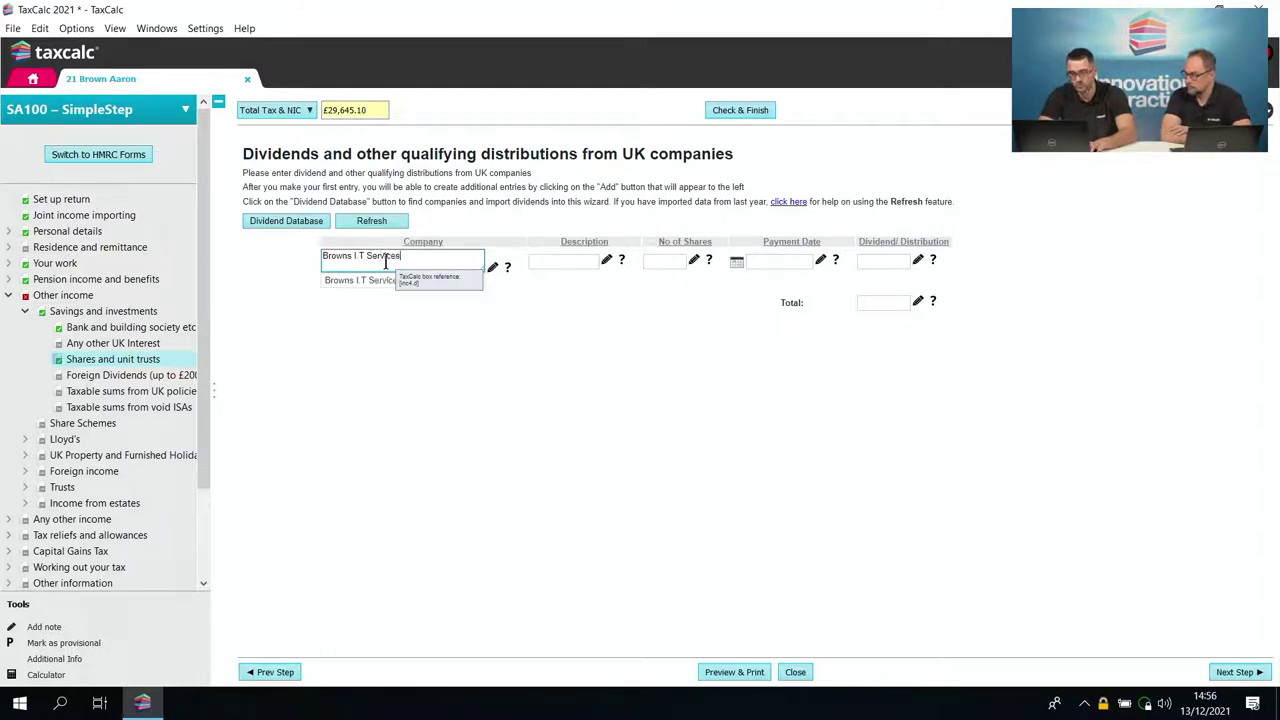
key(Tab)
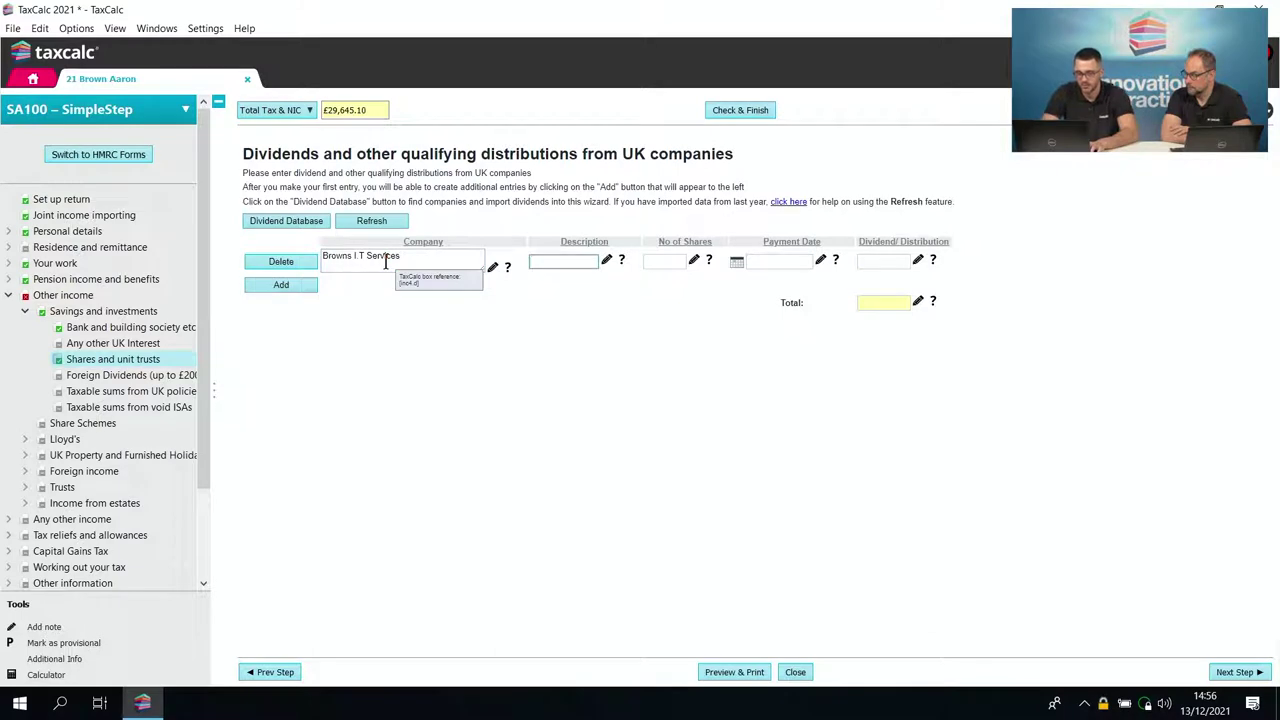
text(Dividend)
key(Tab)
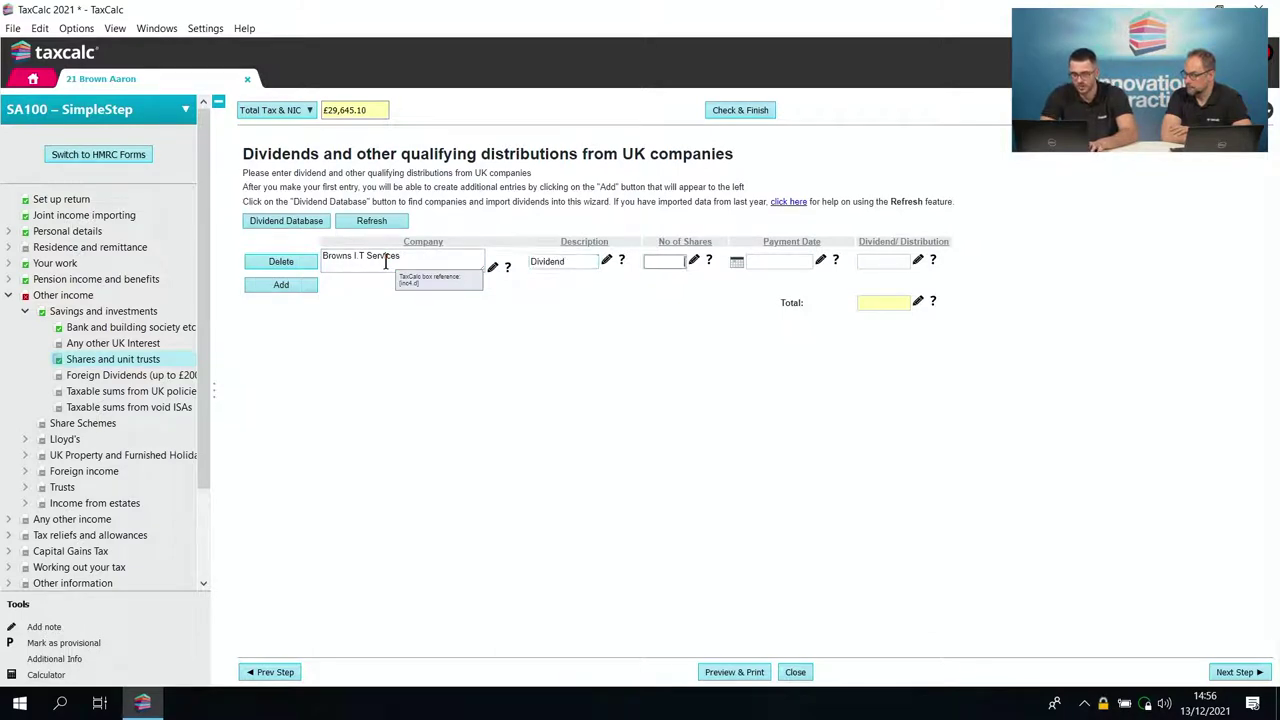
key(Tab)
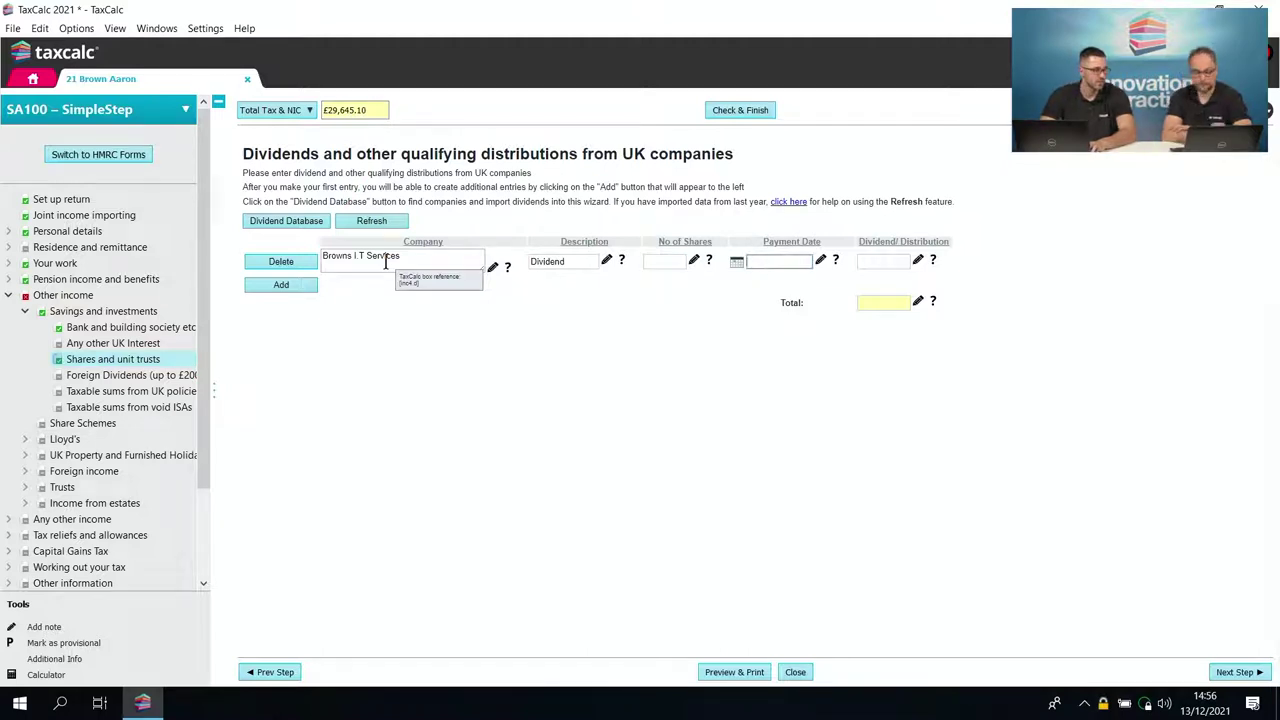
key(Tab)
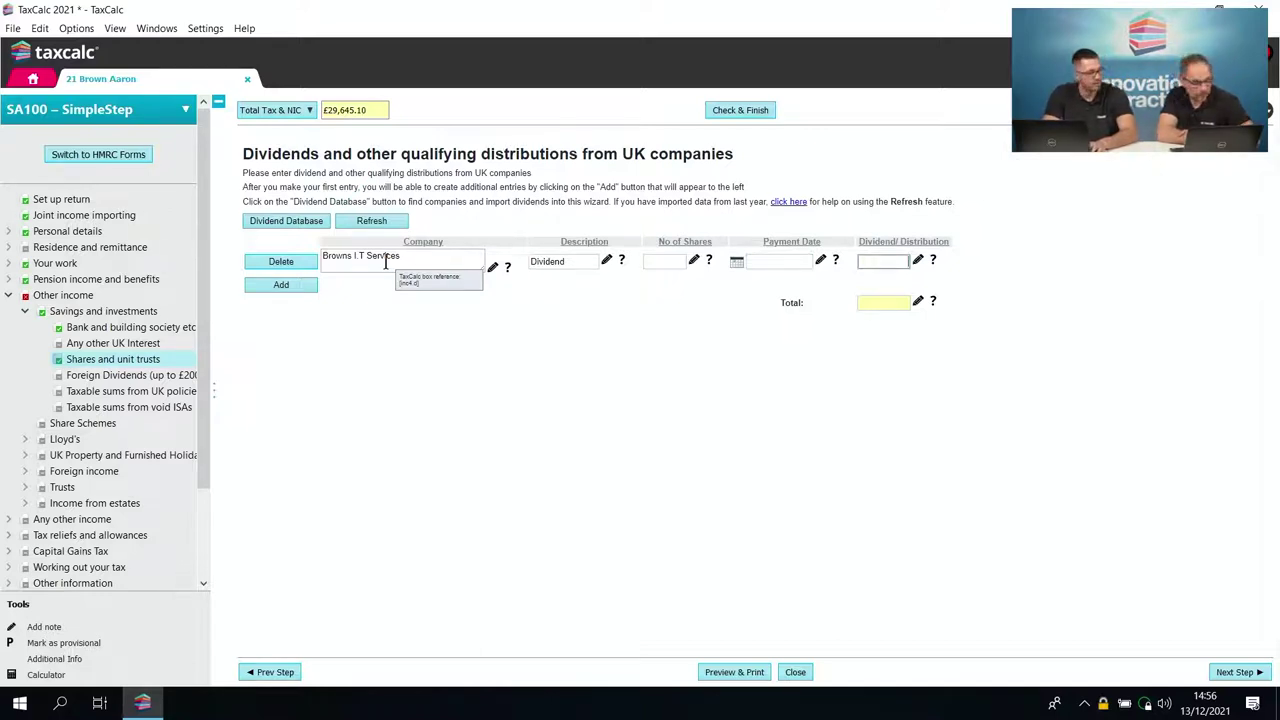
text(20,00)
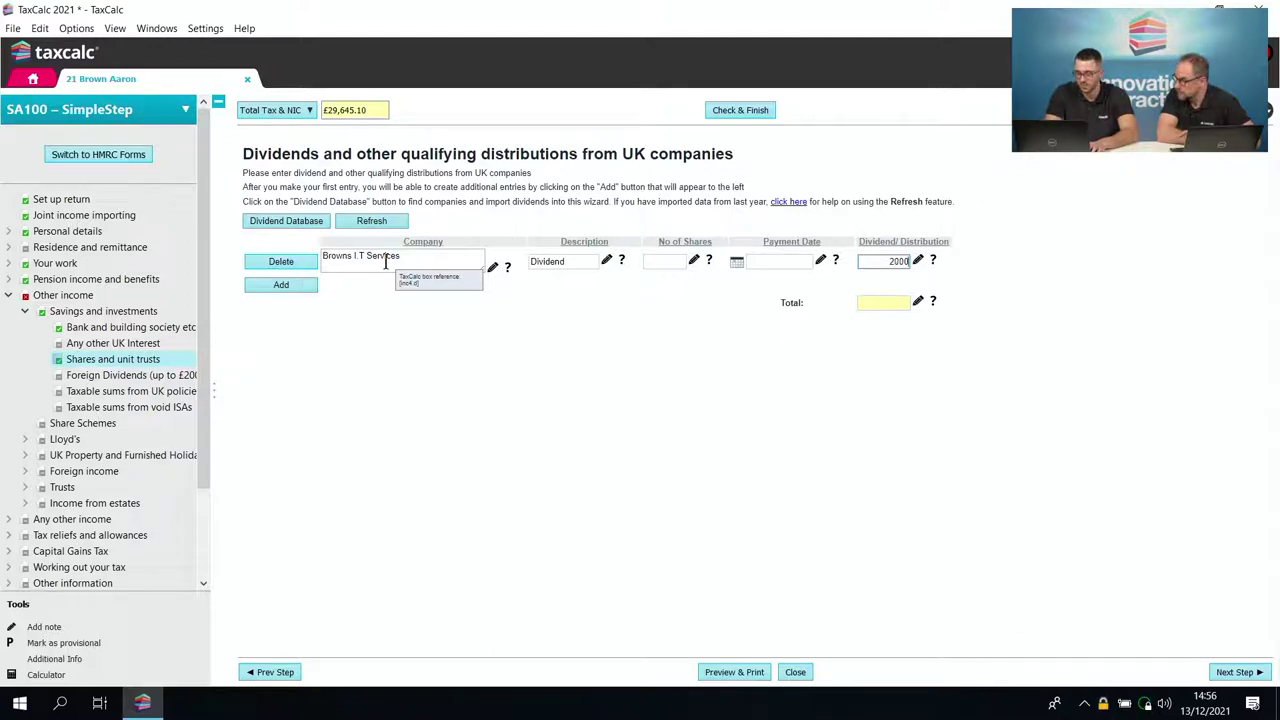
text(0)
key(Tab)
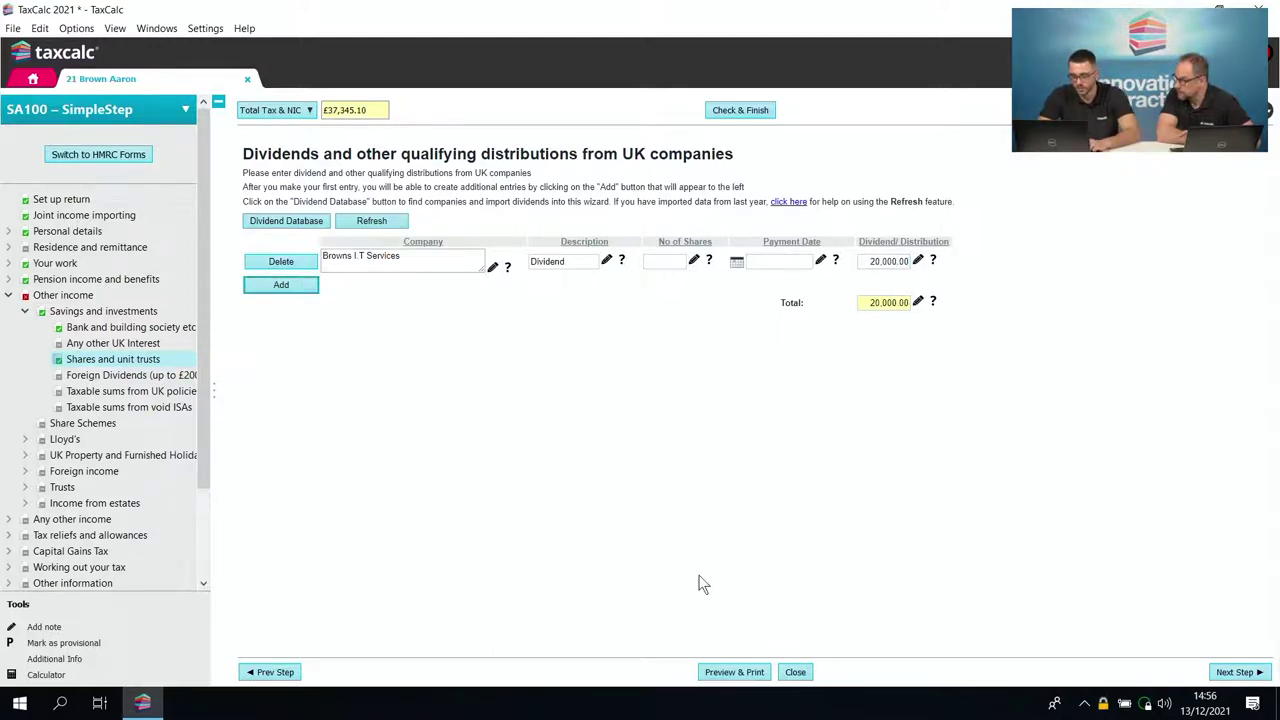
- Add and remove a blank second dividend row, close the dividend schedule, and continue to Foreign income
click(304, 288)
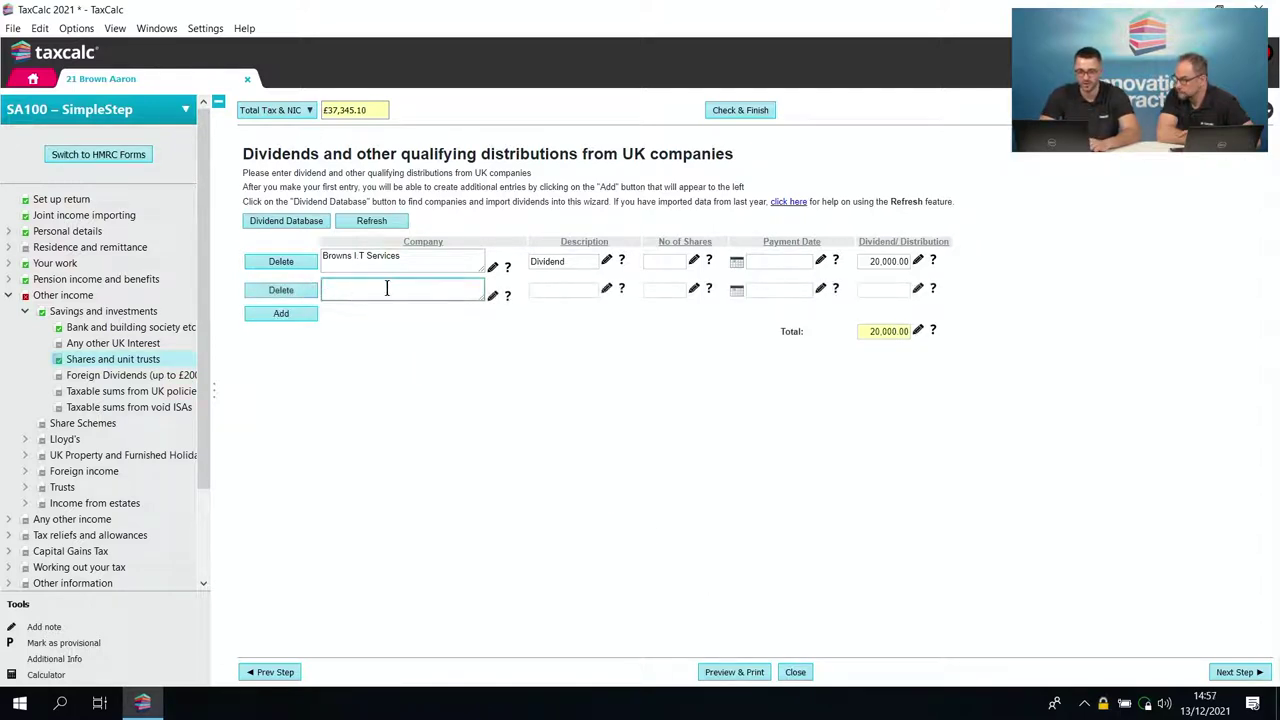
click(281, 291)
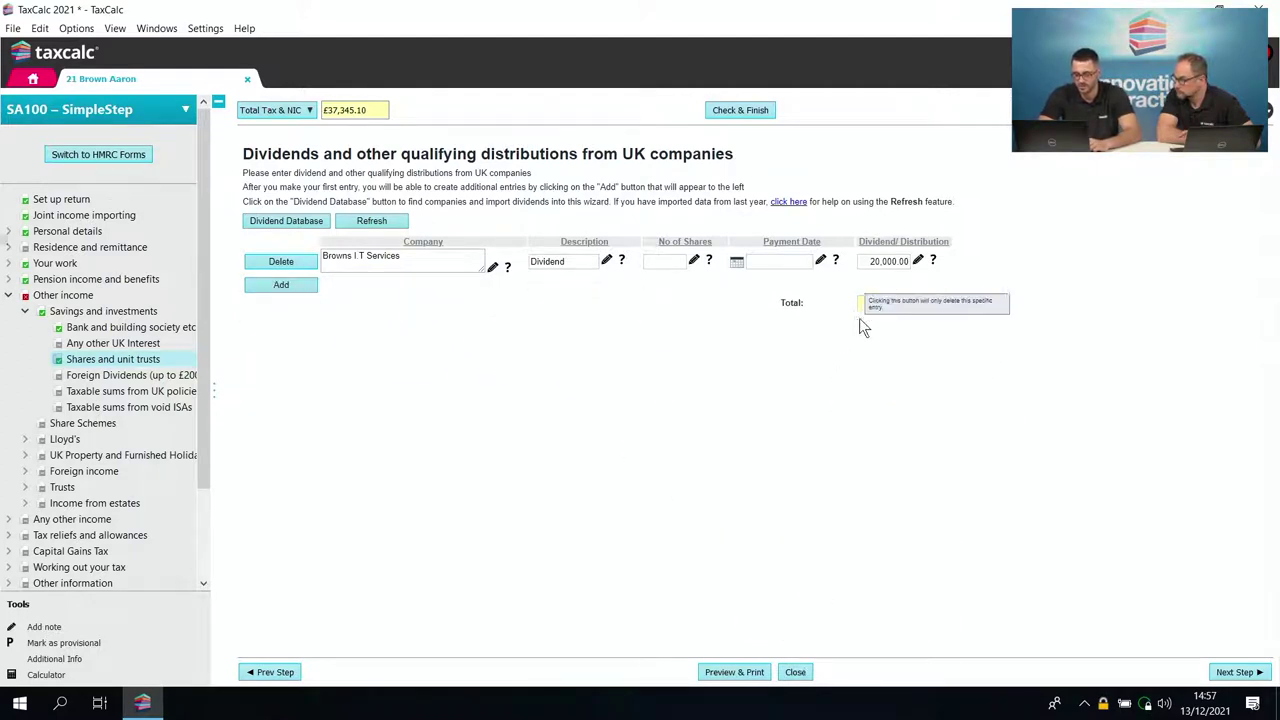
click(800, 676)
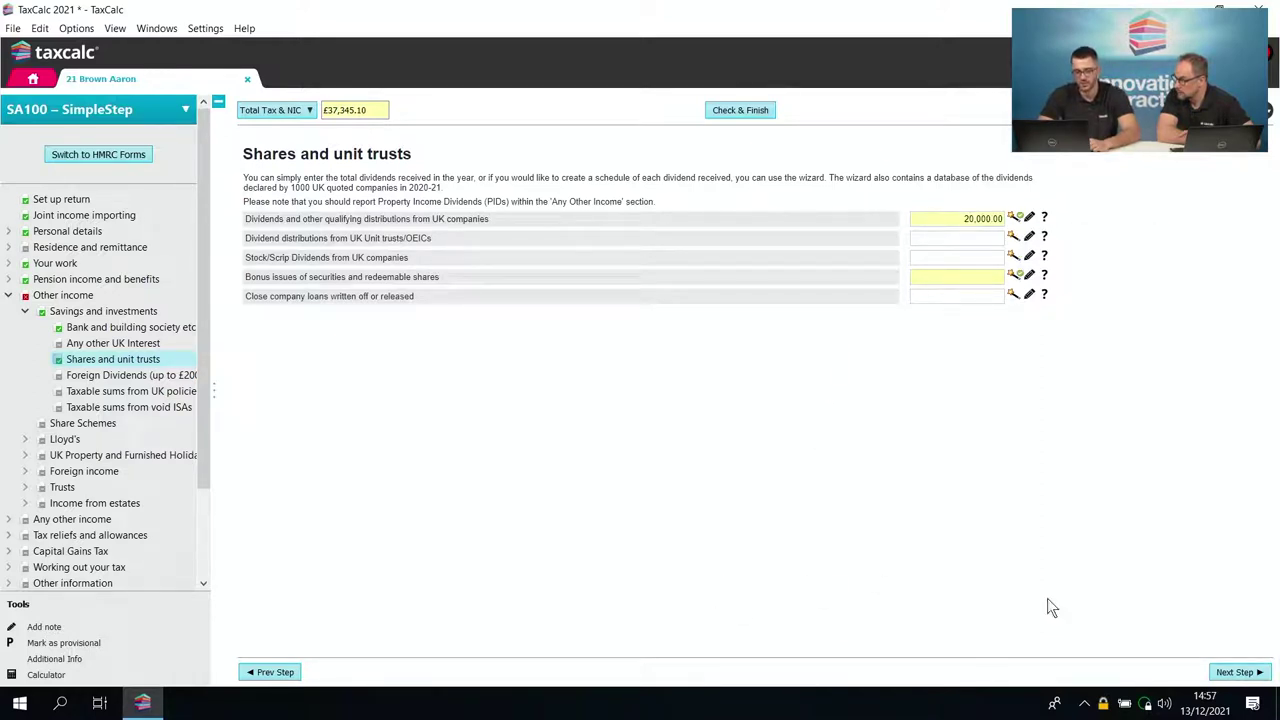
click(1230, 674)
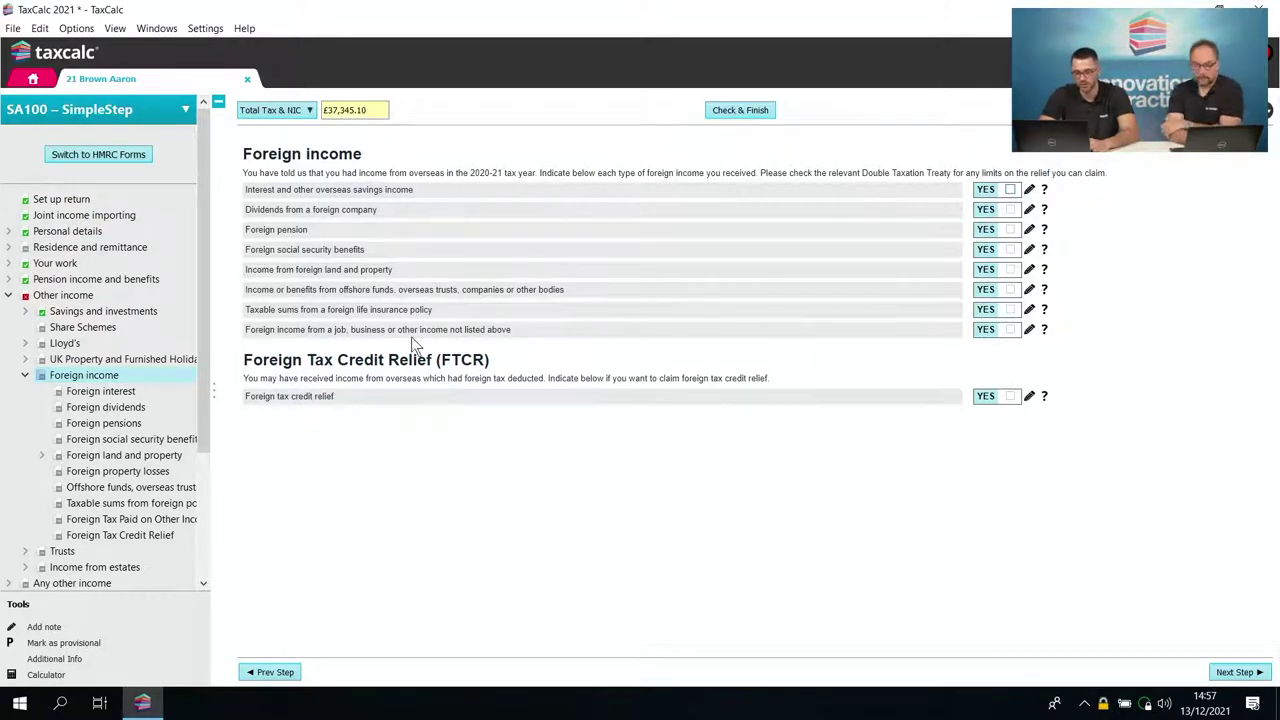
- Declare foreign income from a job, business or other income, claim foreign tax credit relief, and continue to the foreign tax paid page
click(1010, 330)
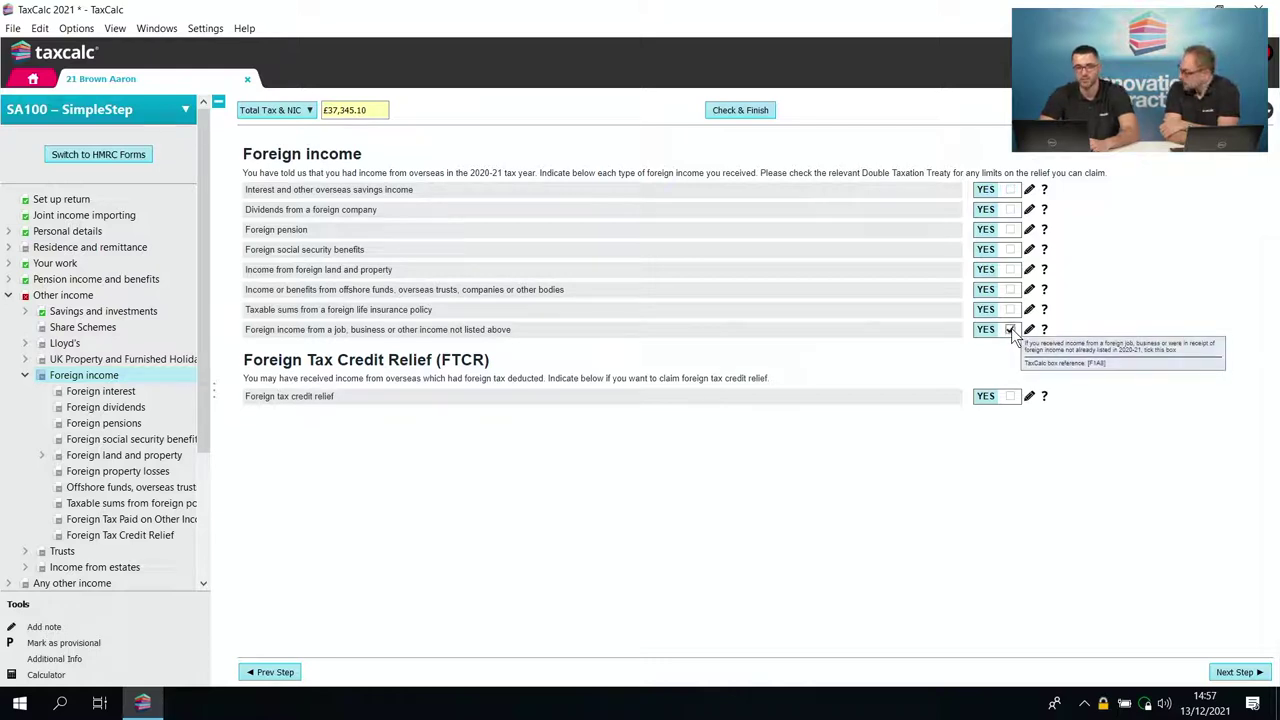
click(1010, 396)
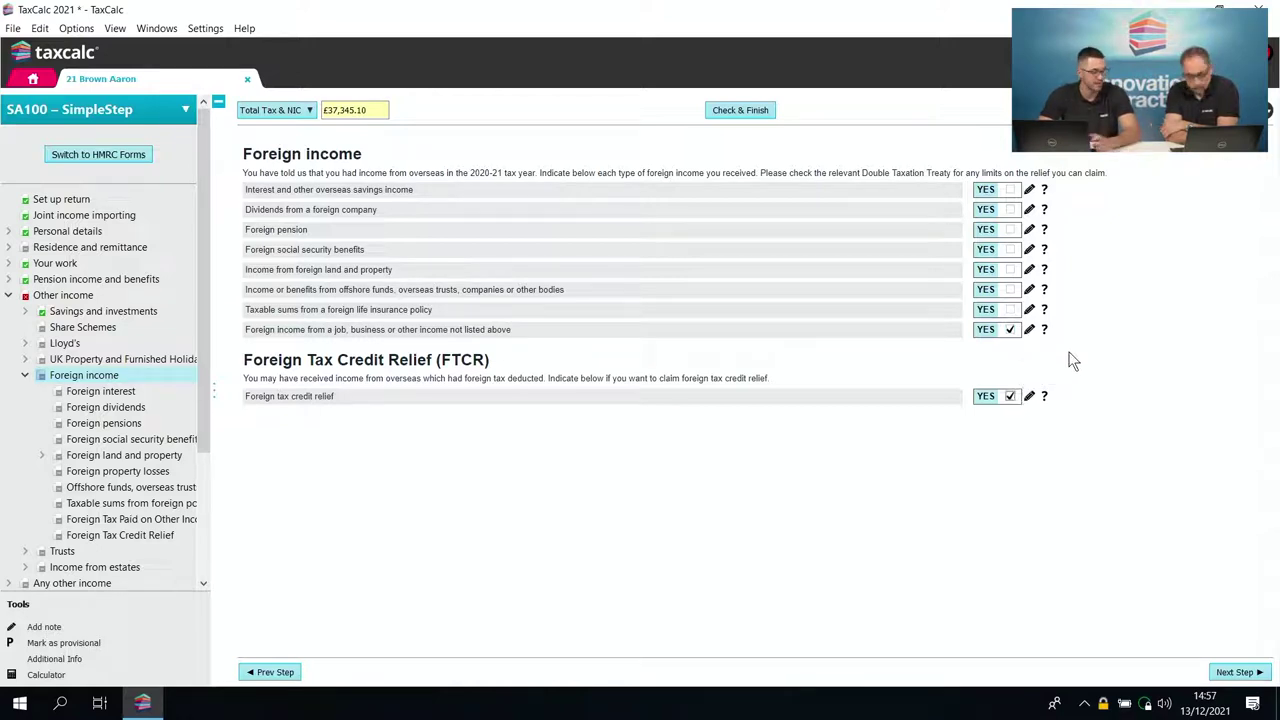
click(1240, 674)
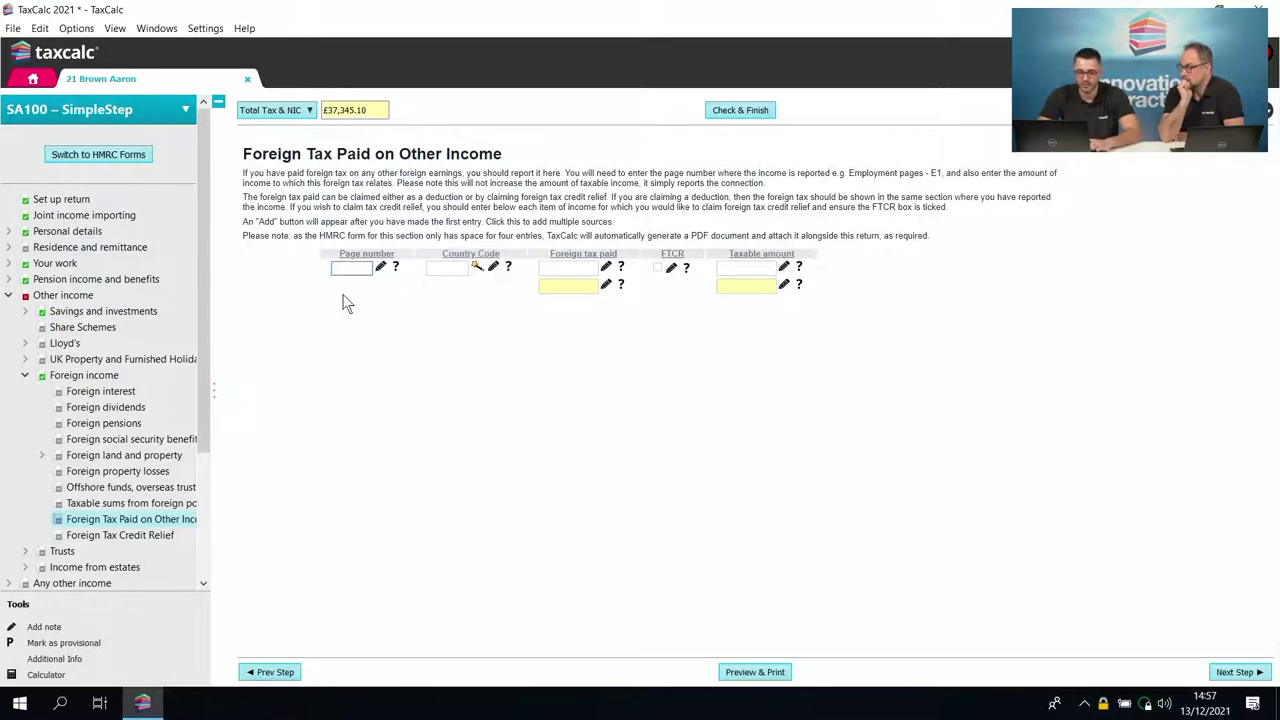
- Consult the help manual's page number table, close it, and enter SES1 as the page number for the foreign tax paid
click(396, 268)
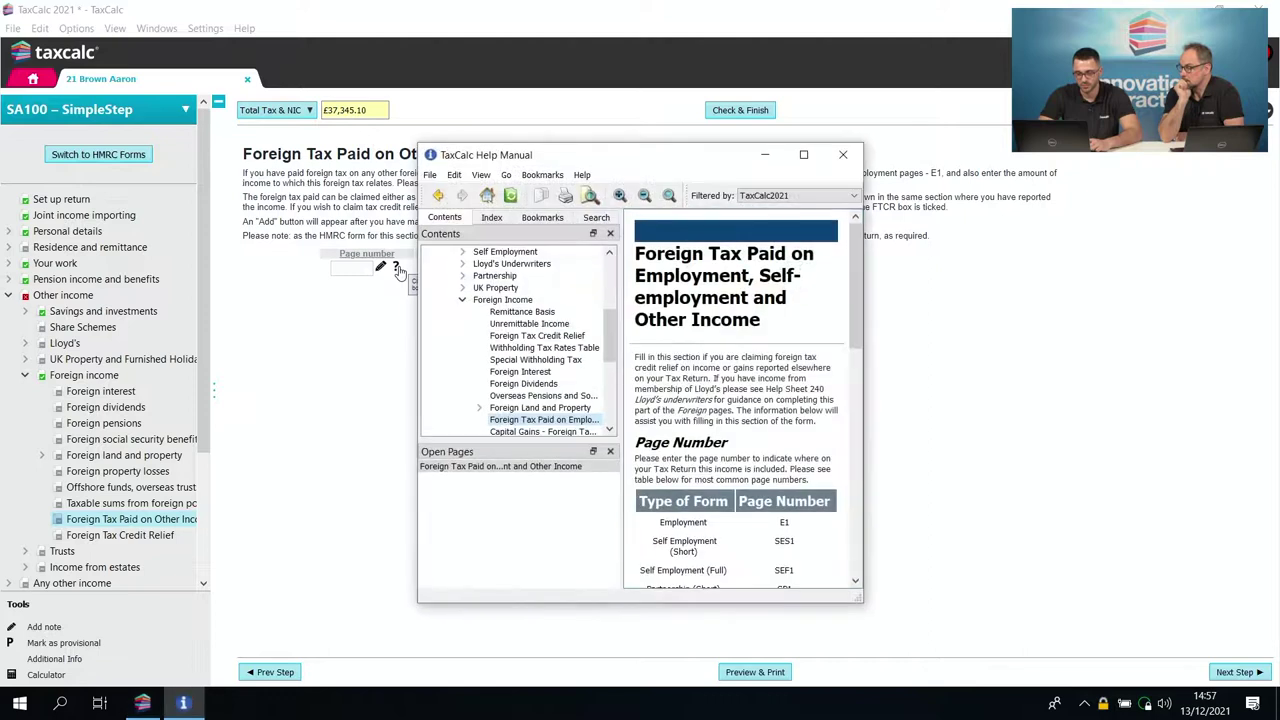
drag(857, 262, 856, 294)
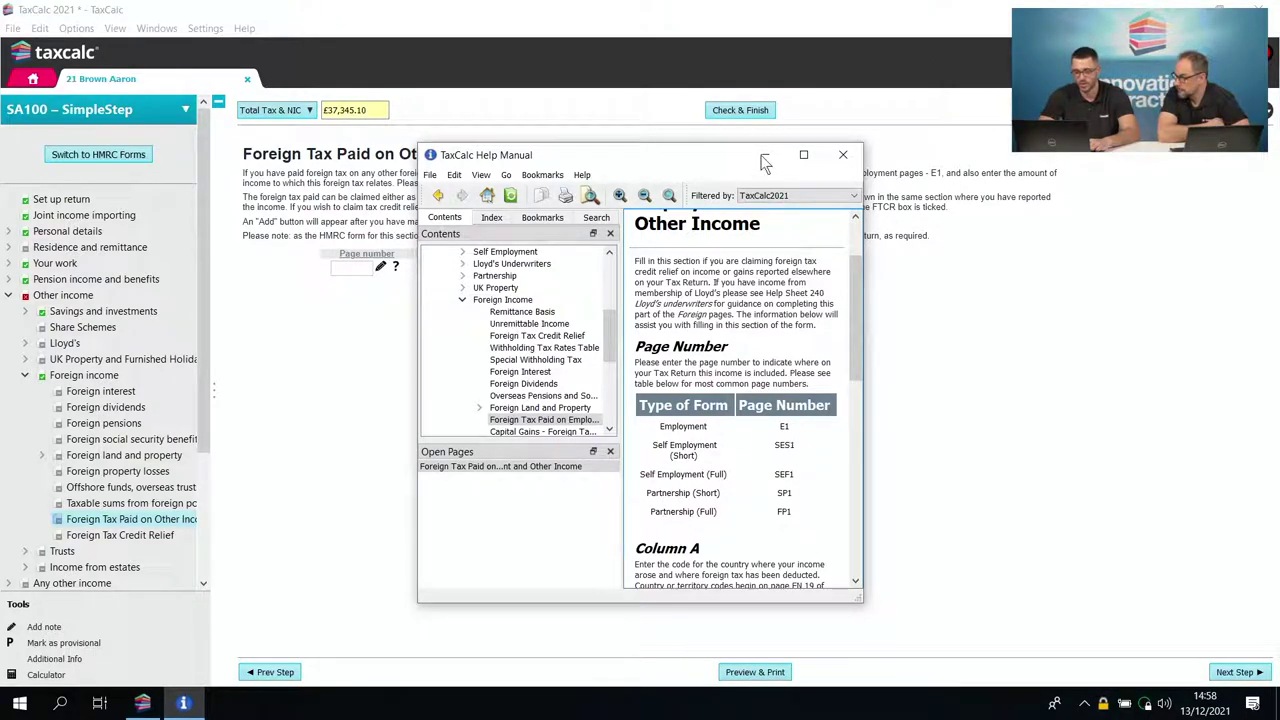
click(841, 157)
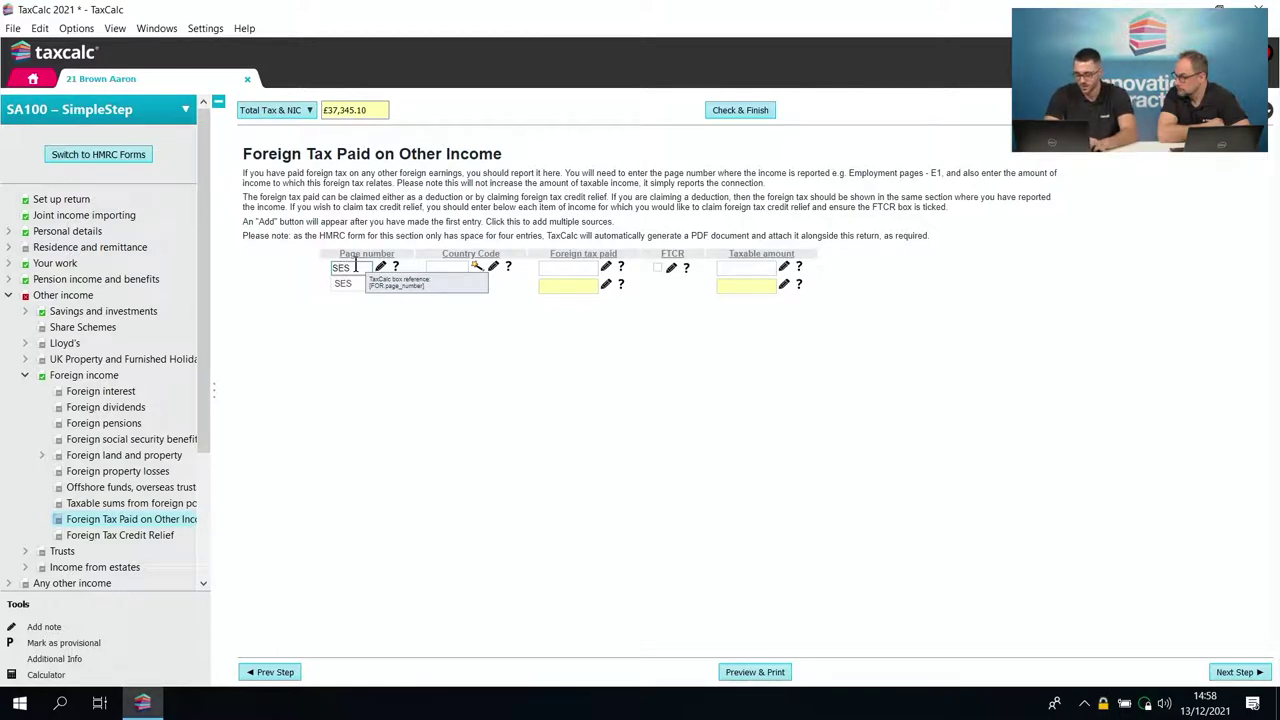
text(1)
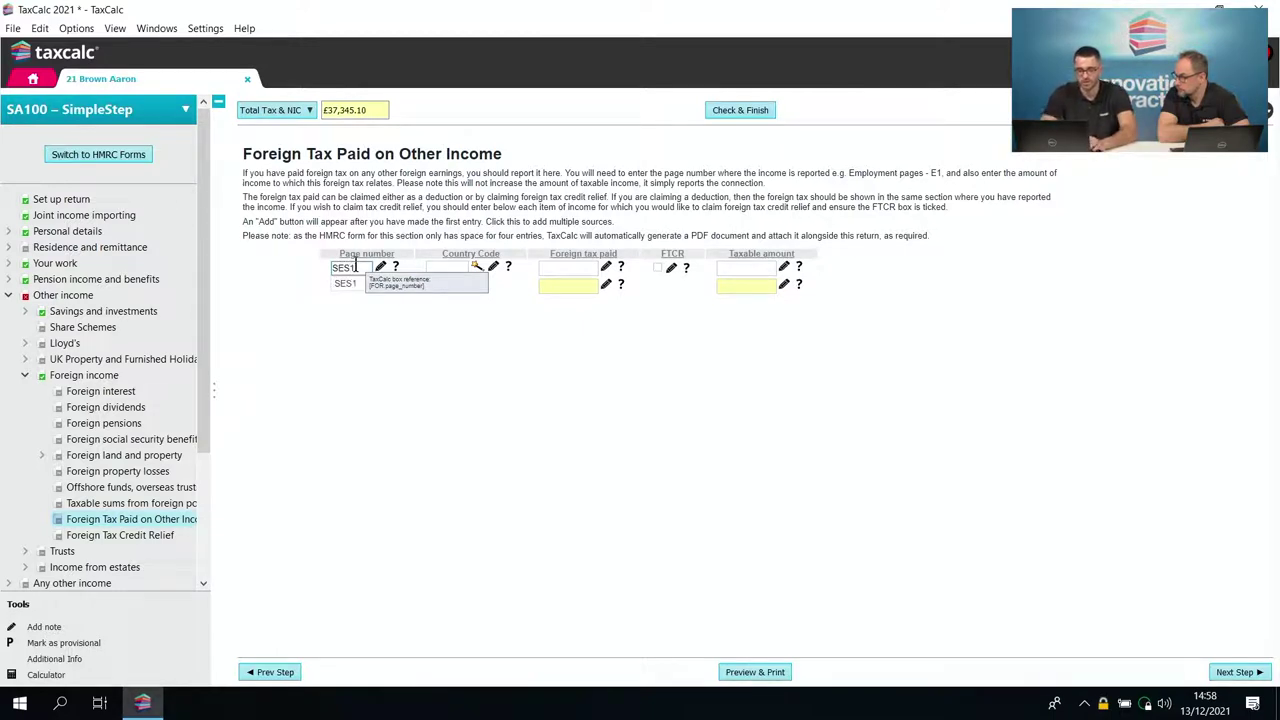
- Look up the country code for the SES1 foreign tax entry and choose Austria (AUT)
click(435, 266)
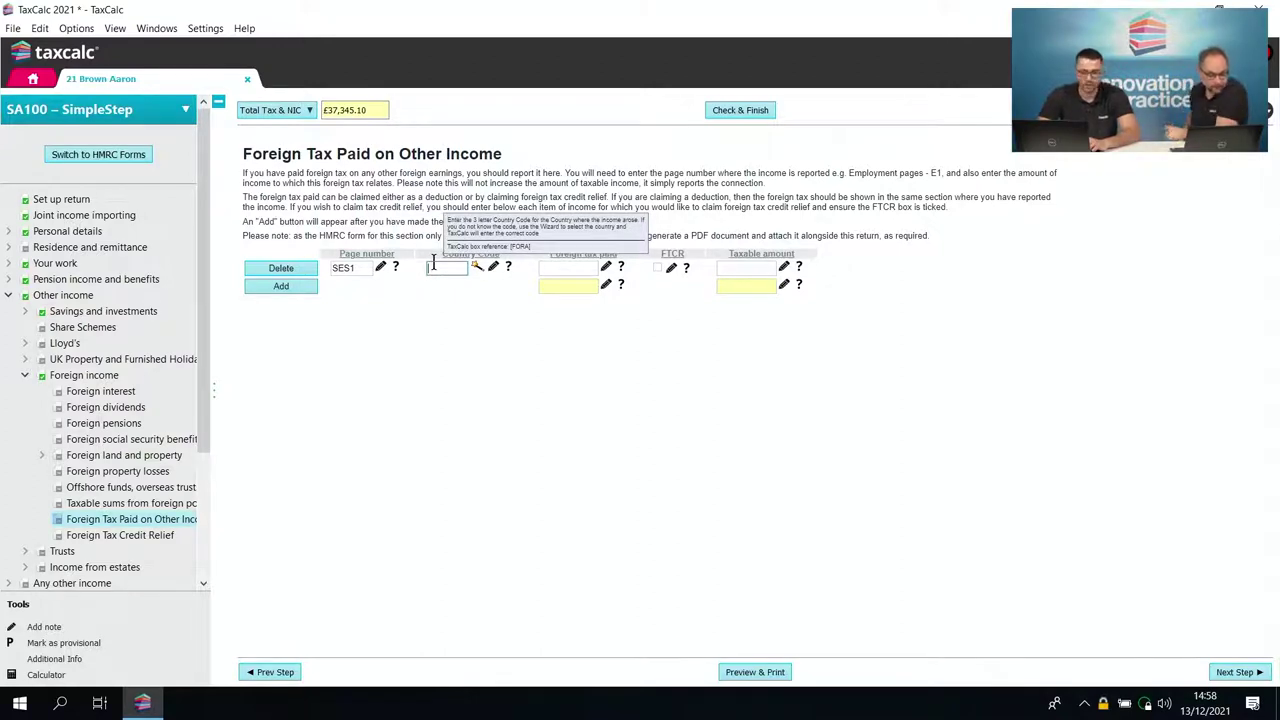
click(477, 266)
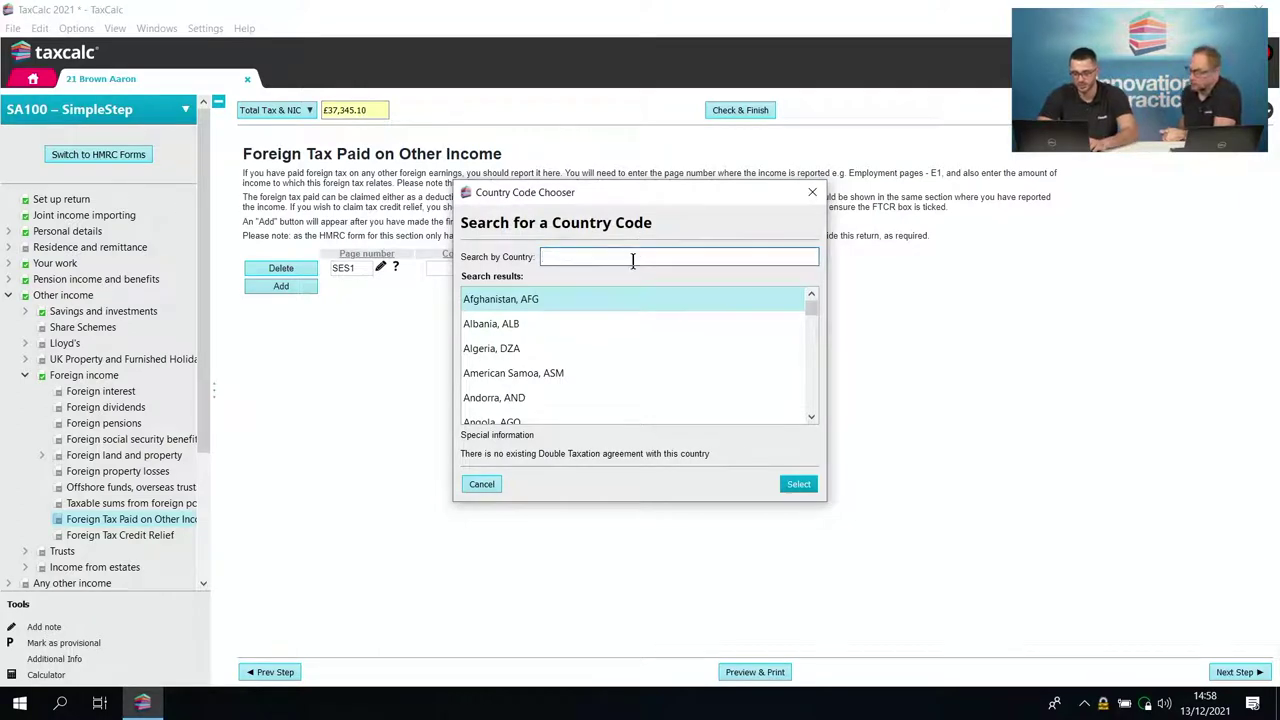
text(aus)
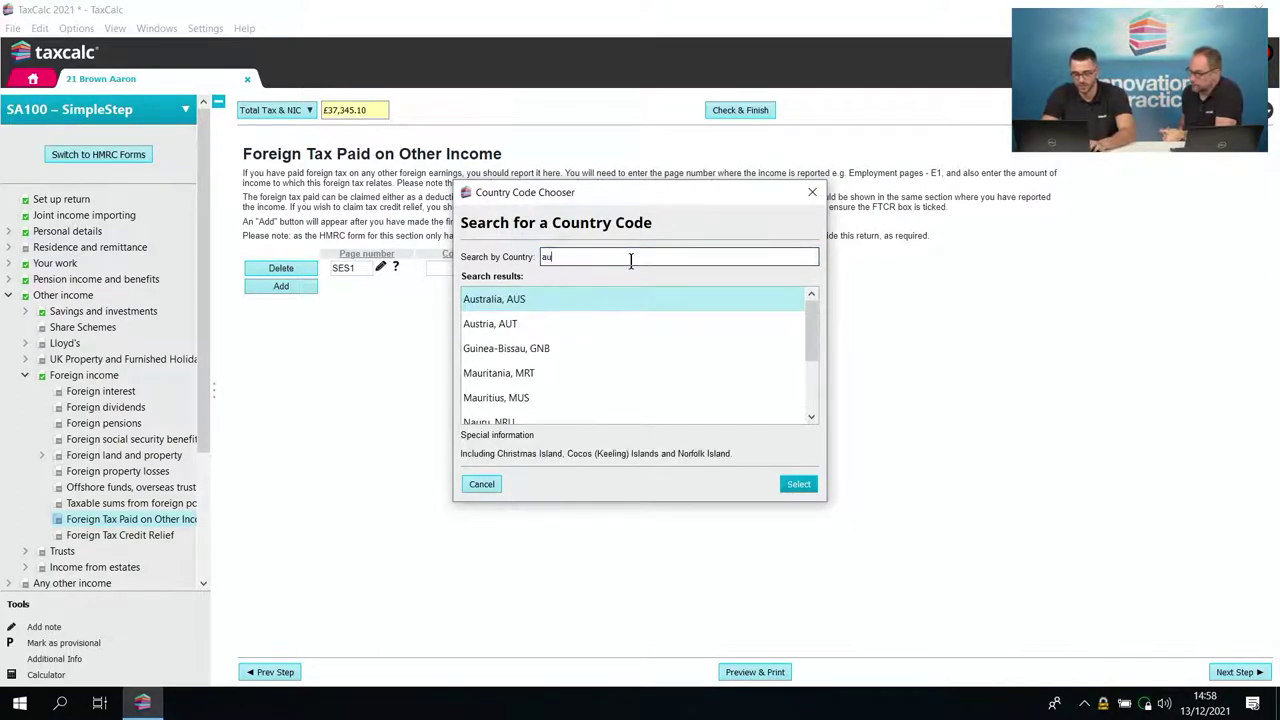
click(535, 330)
double_click(535, 330)
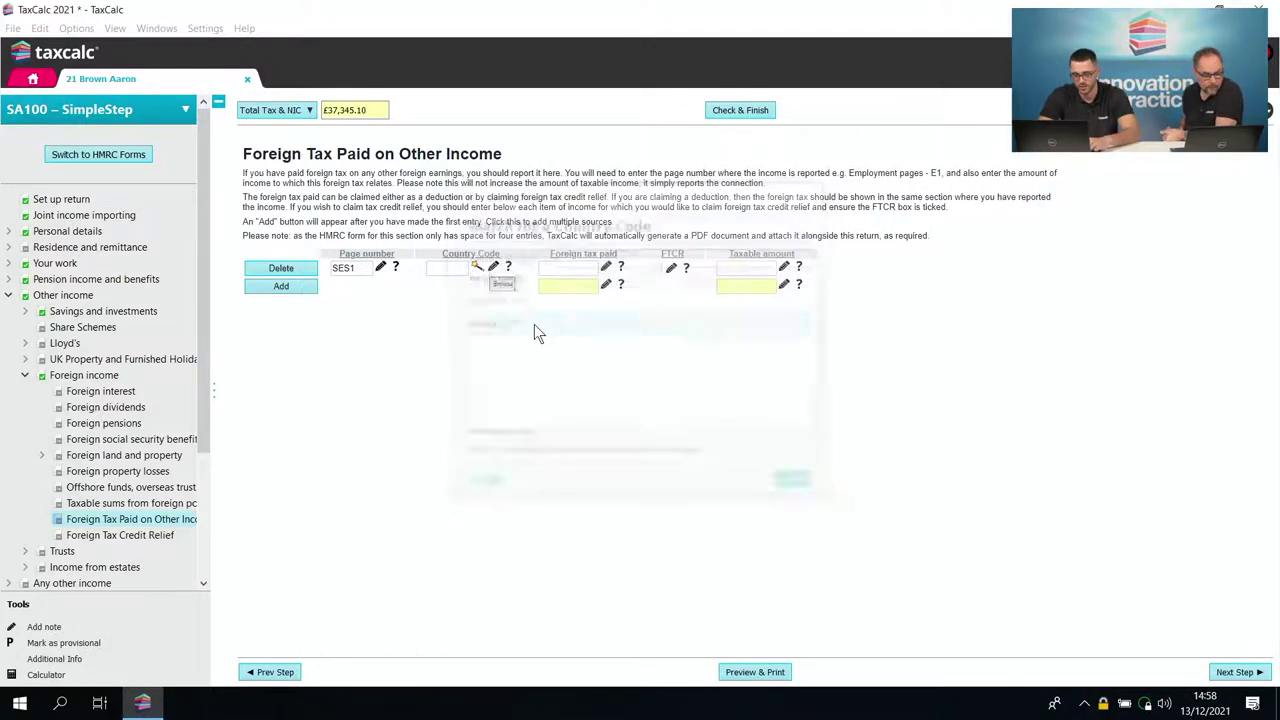
- Enter 1,800 foreign tax paid and a 10,000 taxable amount, and continue past Foreign Tax Credit Relief to Any other income
click(590, 268)
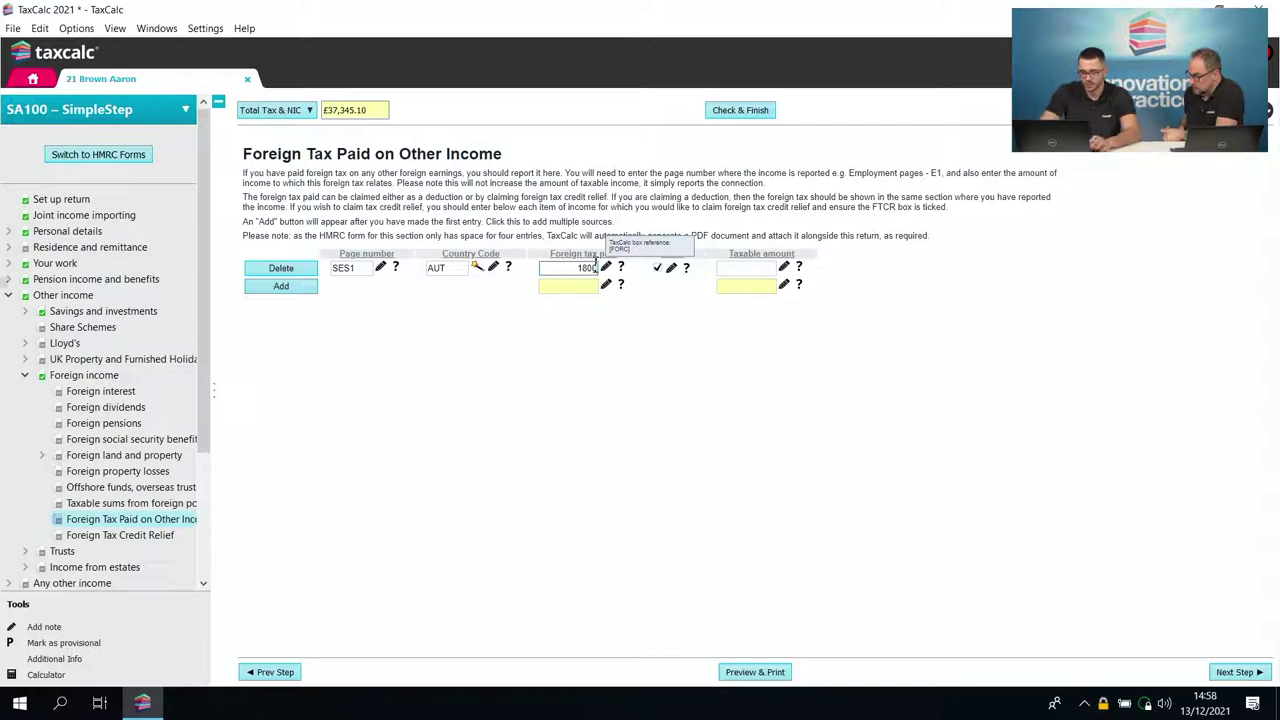
click(765, 267)
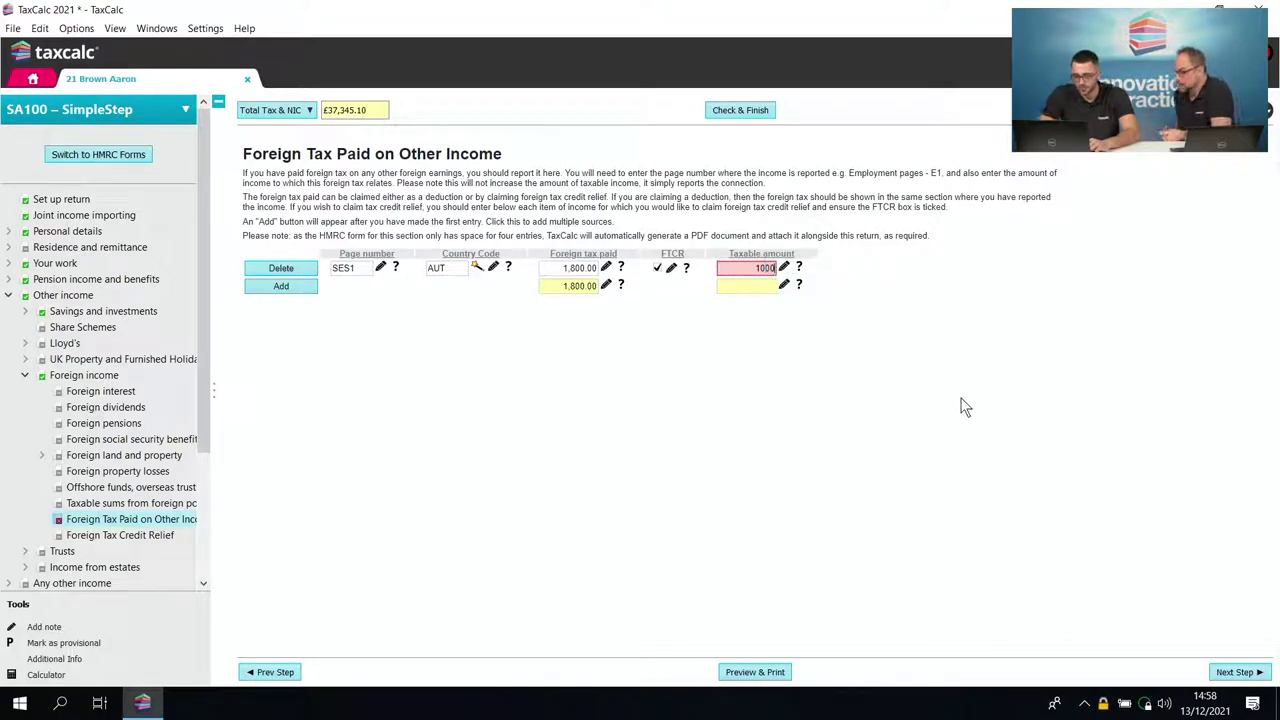
key(Return)
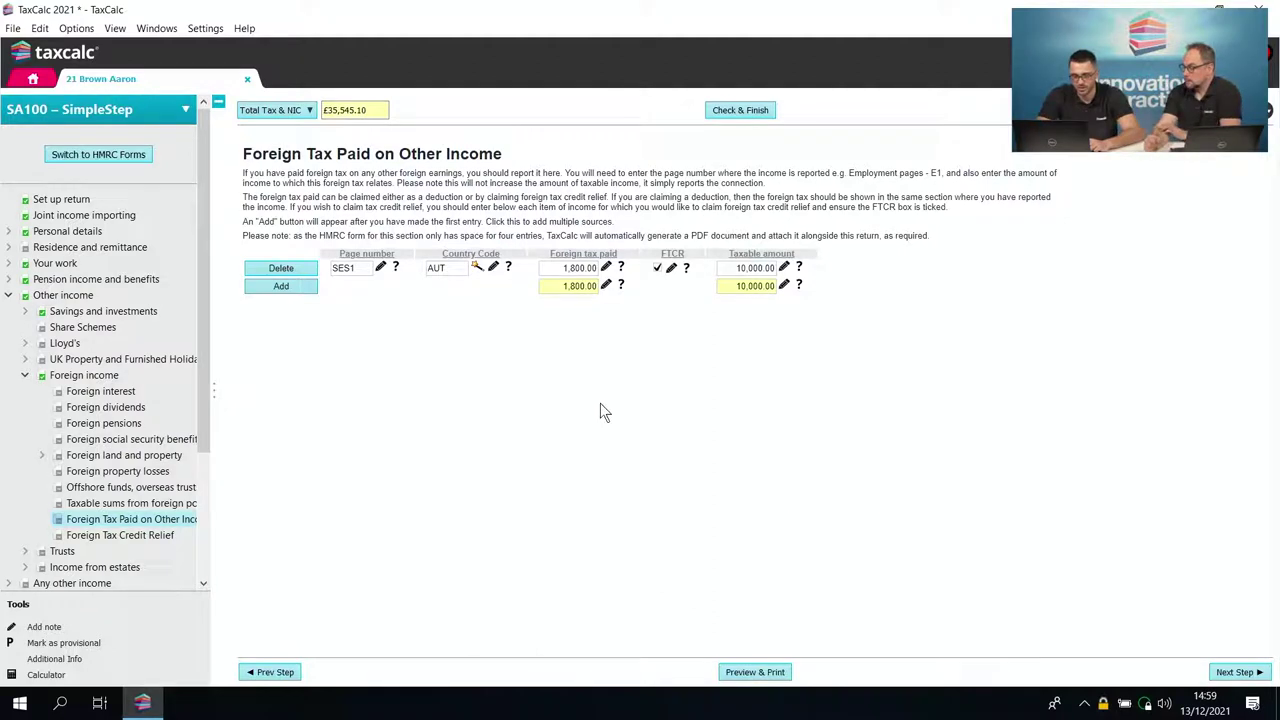
click(1236, 672)
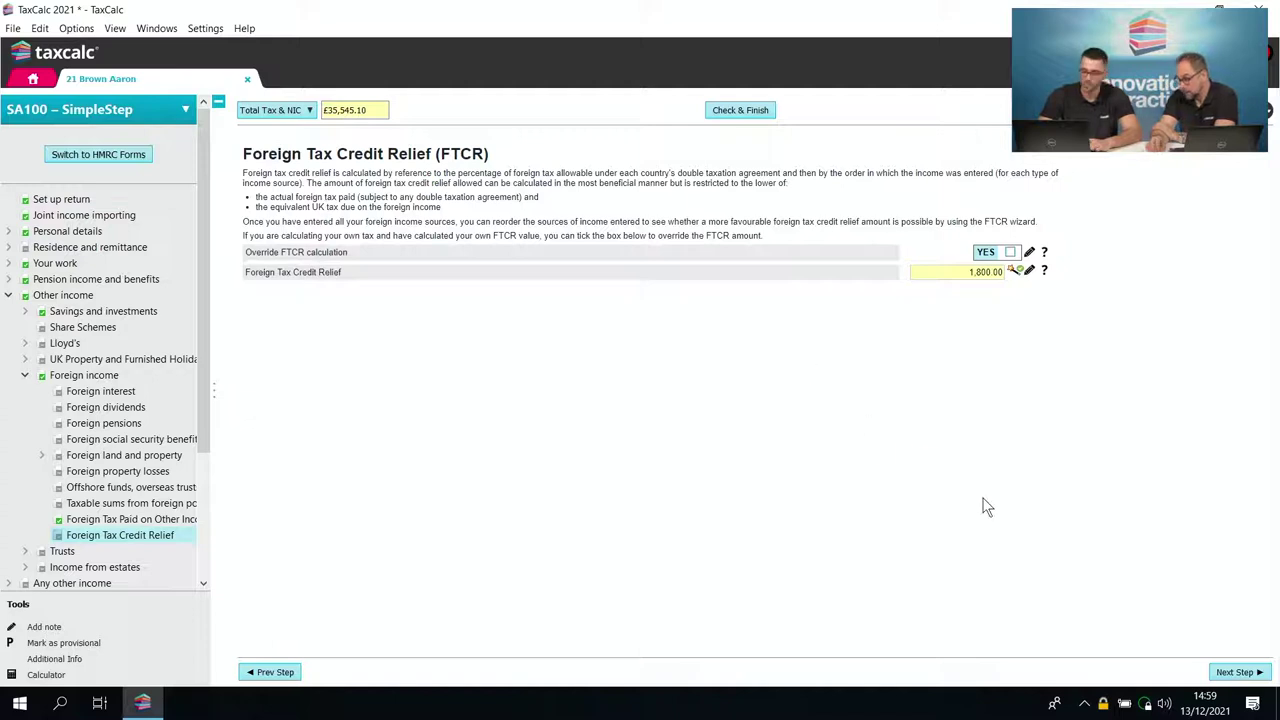
click(1237, 672)
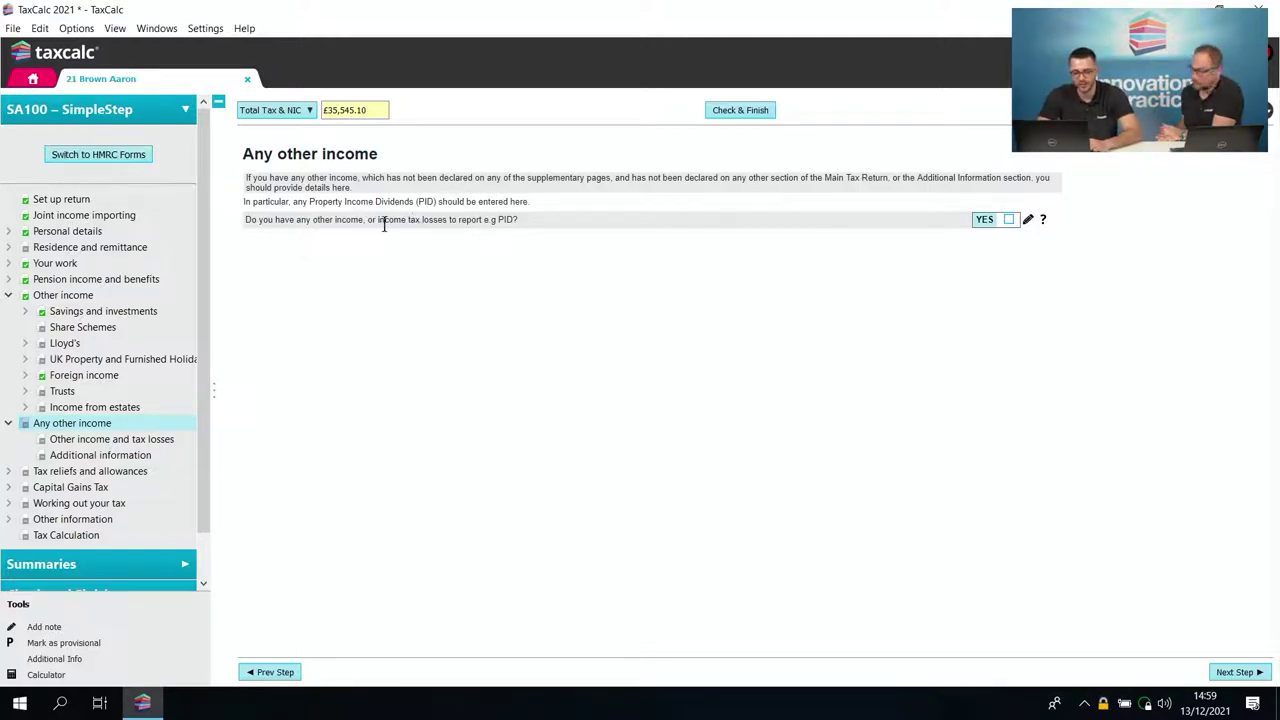
- Declare other income, view the Other income and tax losses page, and go back to withdraw the declaration
click(1010, 220)
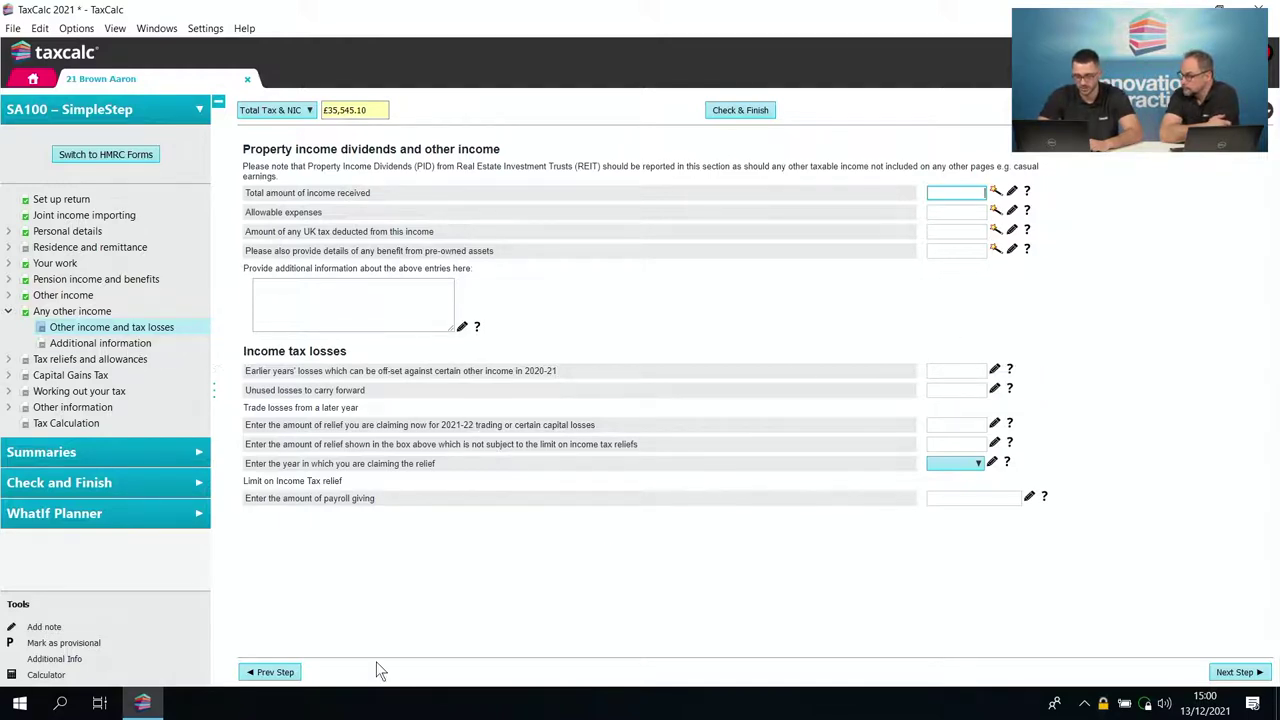
click(283, 672)
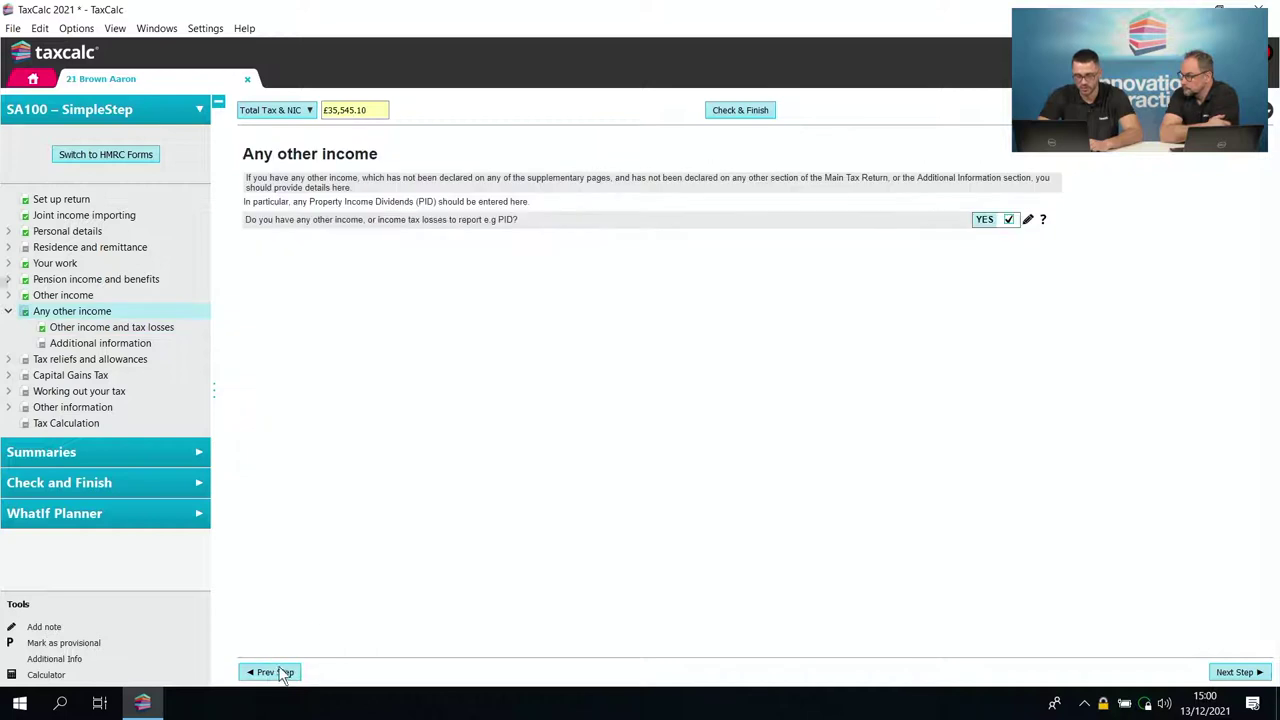
click(1008, 220)
click(815, 396)
- Continue to Tax reliefs and allowances and declare pension contributions that may exceed the £40,000 annual allowance
click(1236, 673)
click(1236, 673)
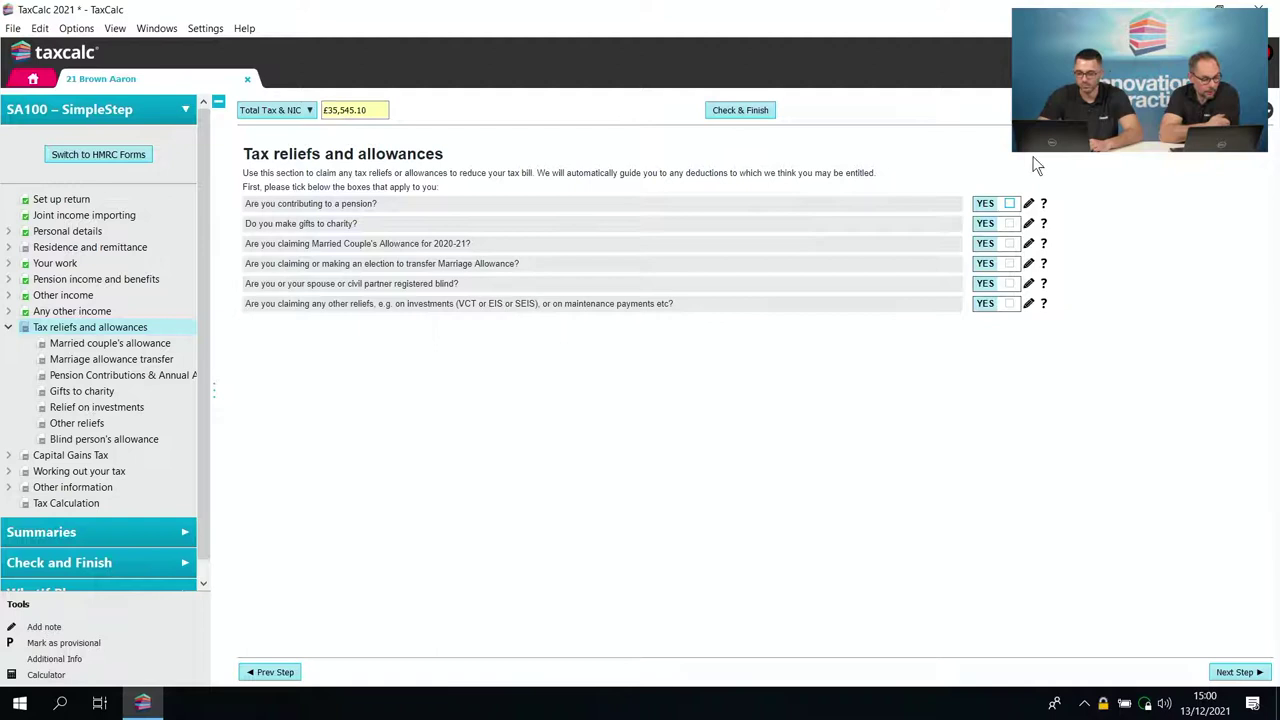
click(1010, 204)
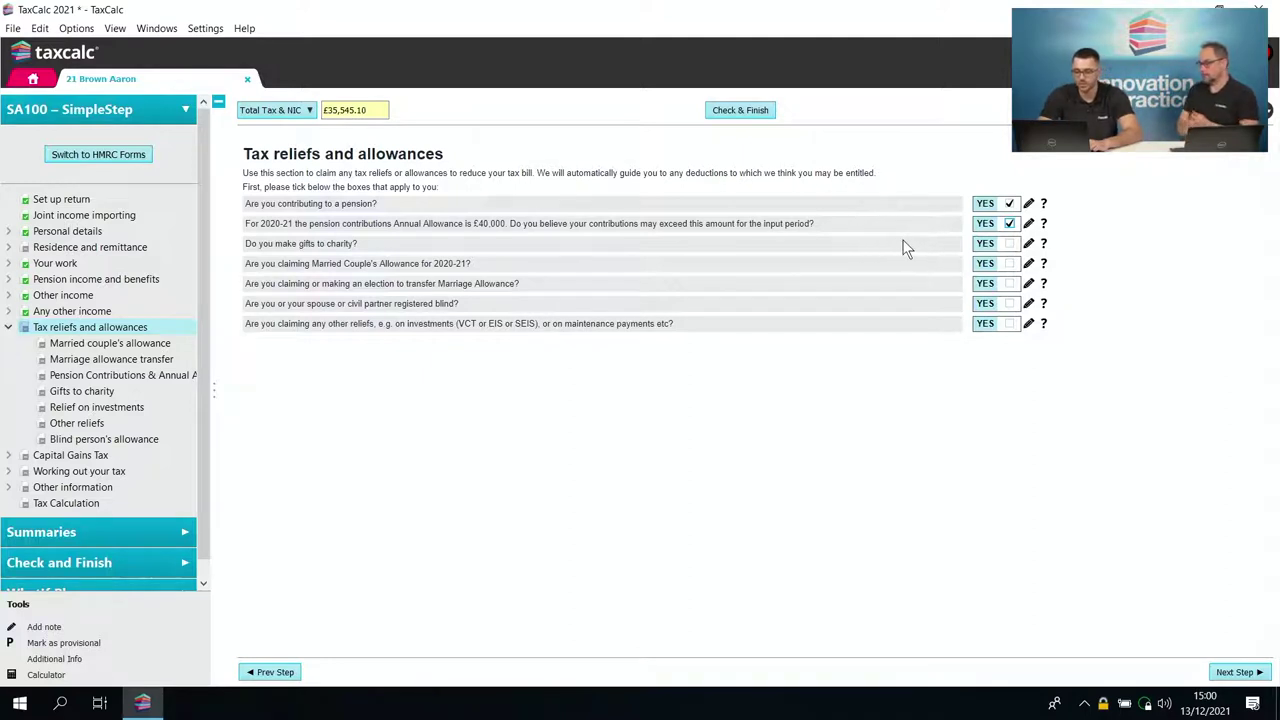
- Claim Married Couple's Allowance for 2020-21, view its page, and go back to withdraw the claim
click(1010, 264)
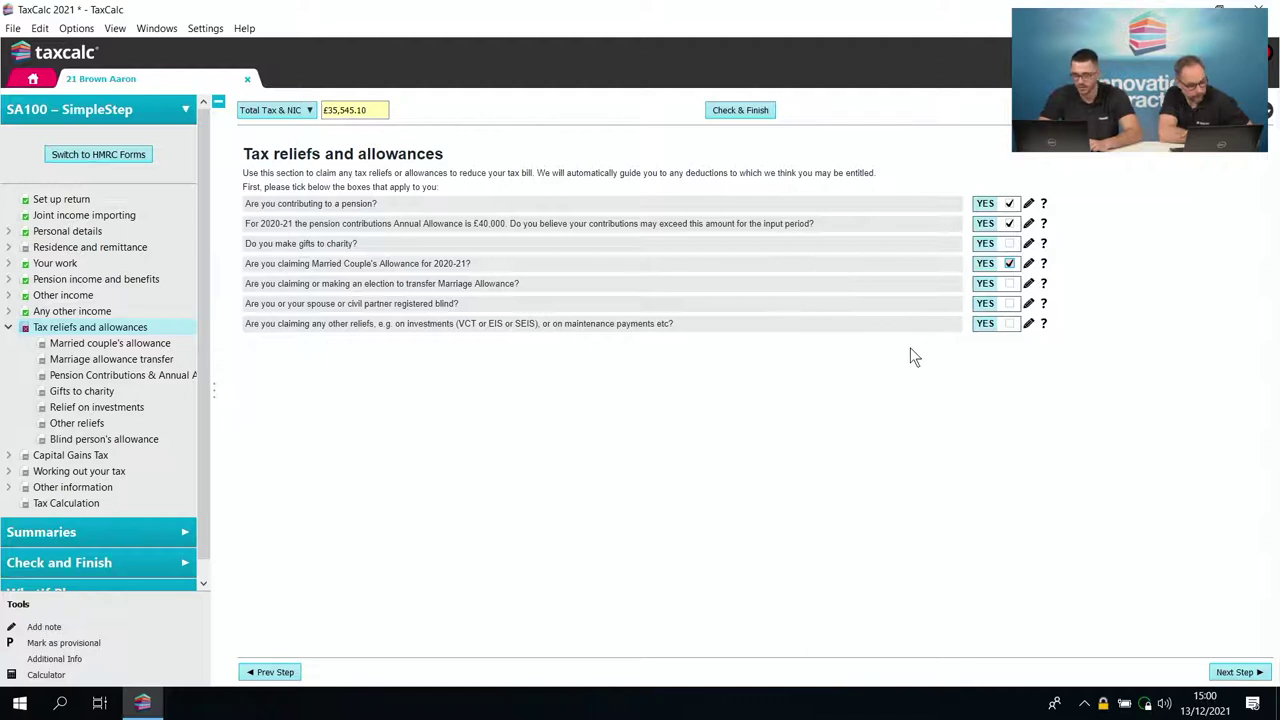
click(1236, 672)
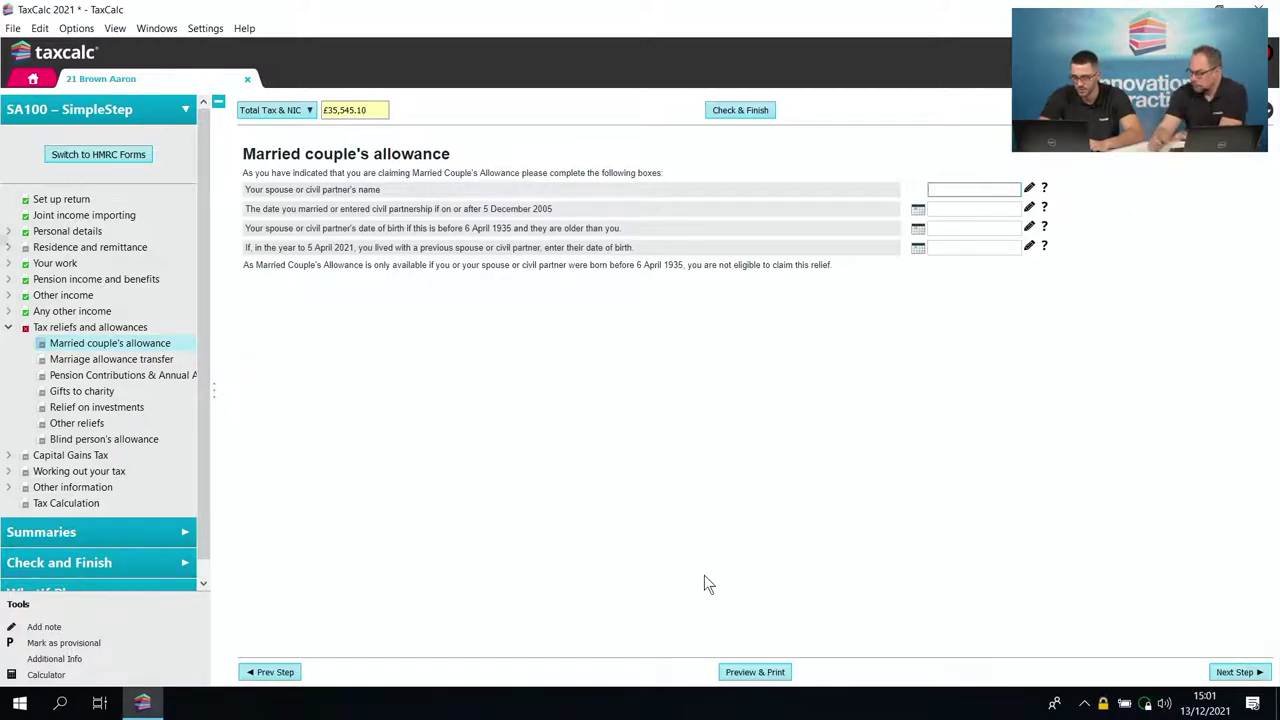
click(272, 672)
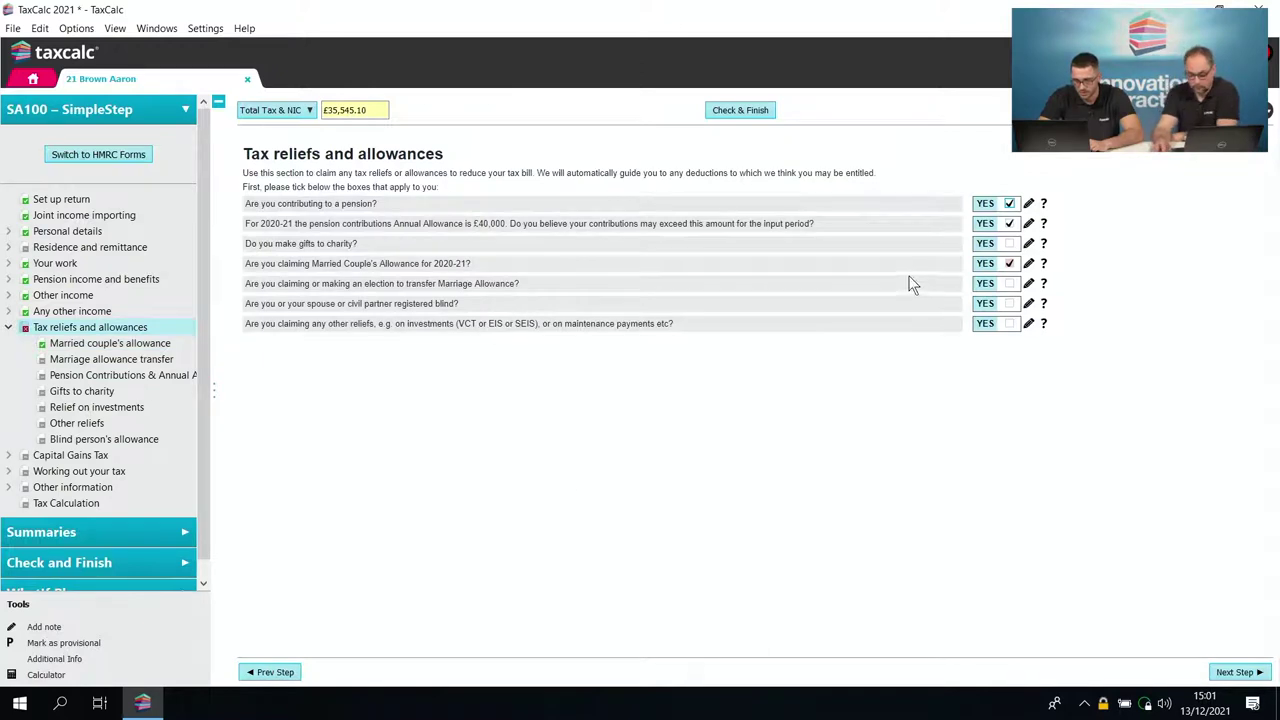
click(1010, 264)
- Select the Marriage Allowance transfer election, view its page, and go back to withdraw the selection
click(1010, 284)
click(1245, 677)
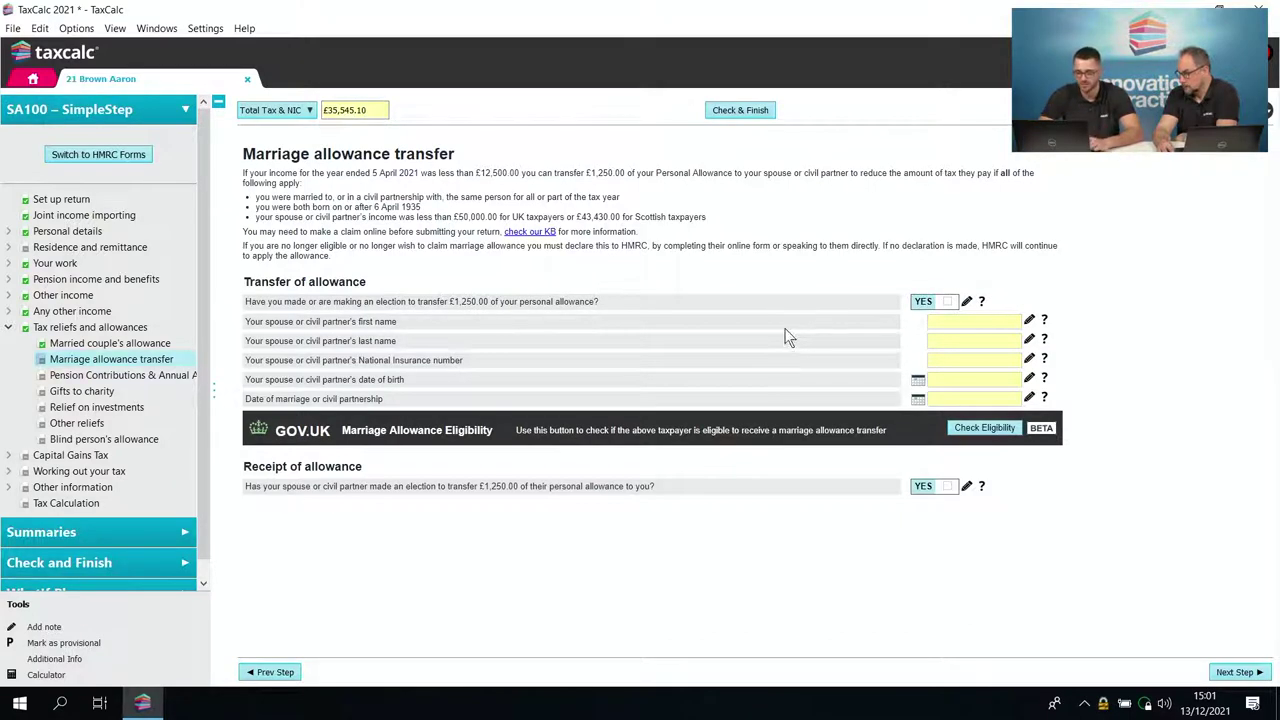
click(275, 672)
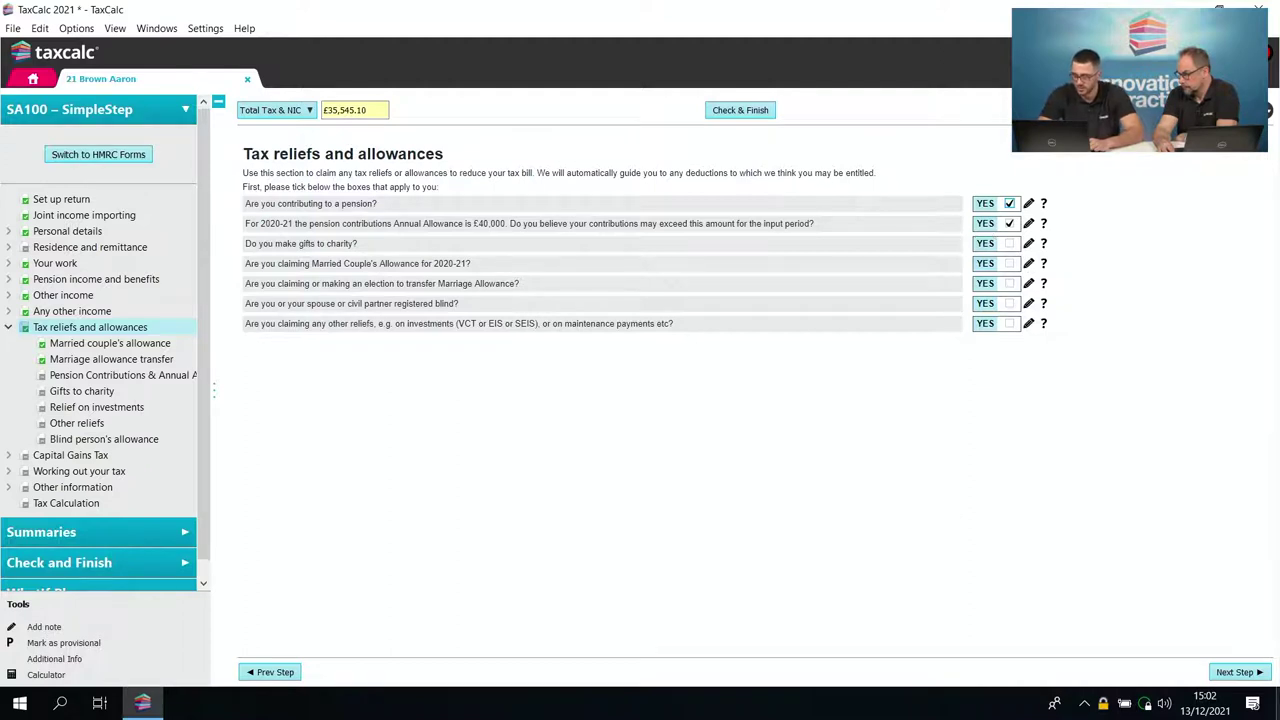
- Record a 40,000 net payment to registered pension schemes without a company name, close the schedule, and continue to Capital Gains Tax
click(1238, 673)
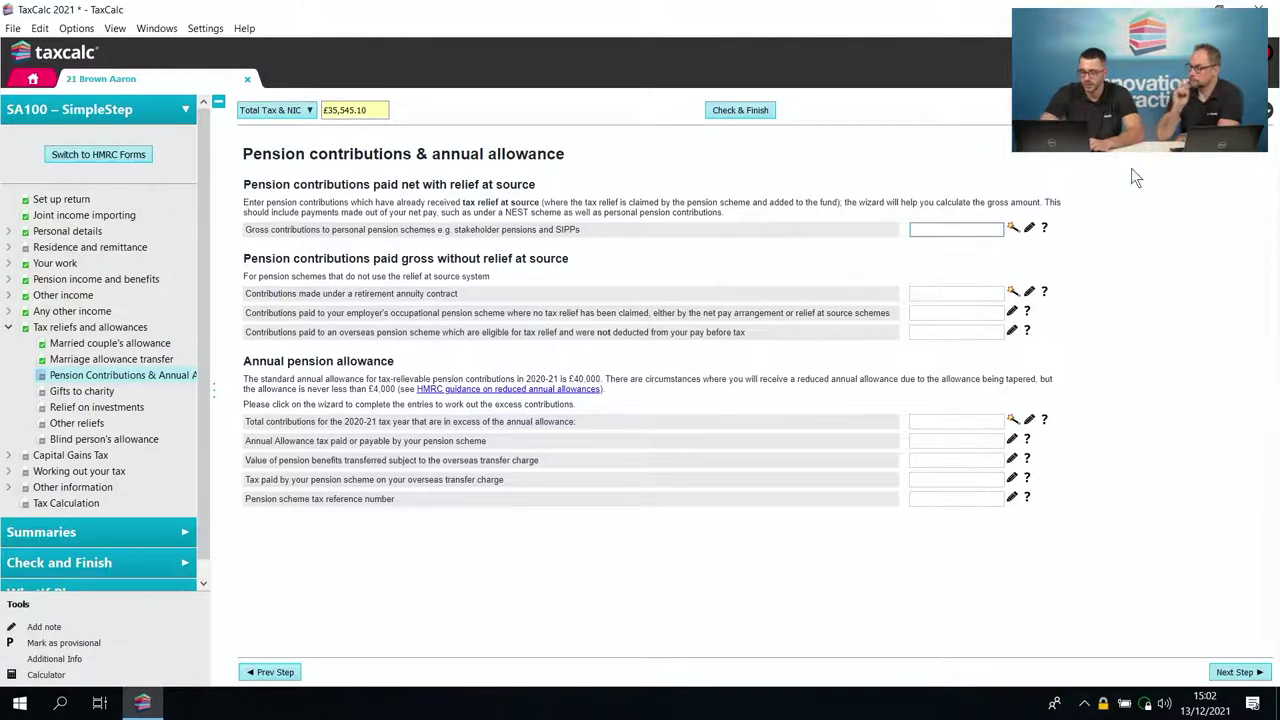
click(1016, 229)
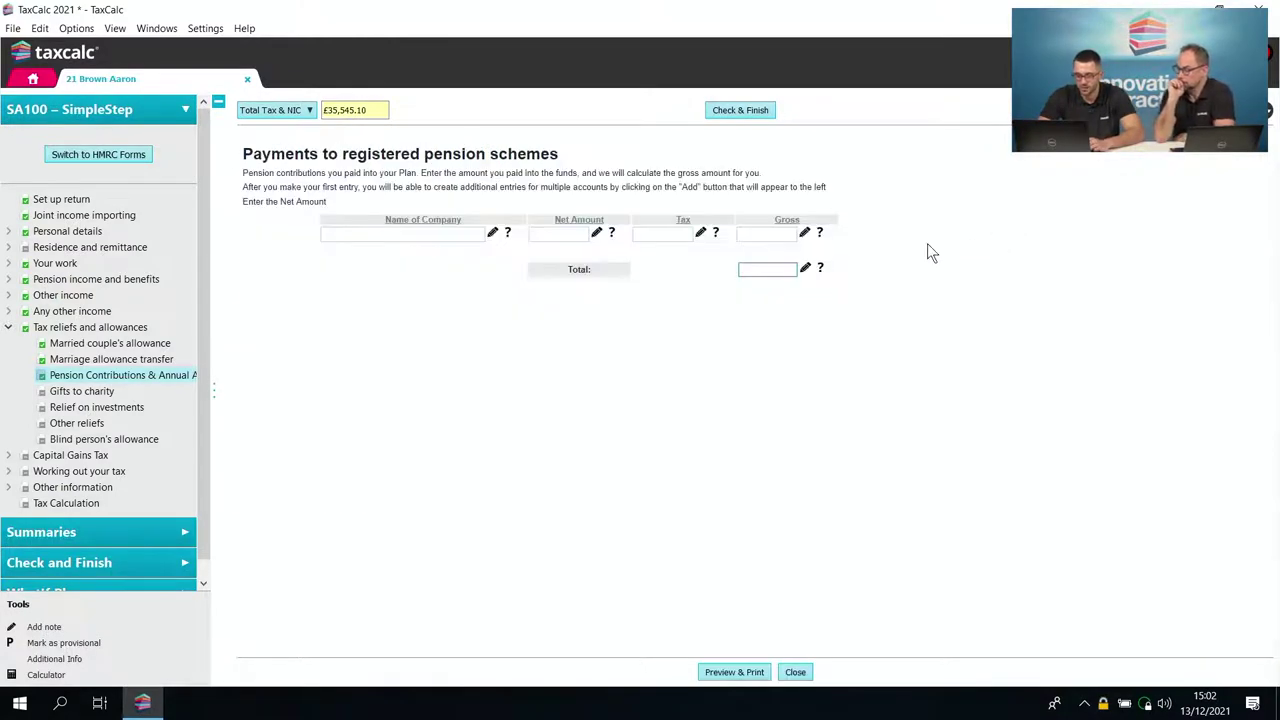
click(434, 233)
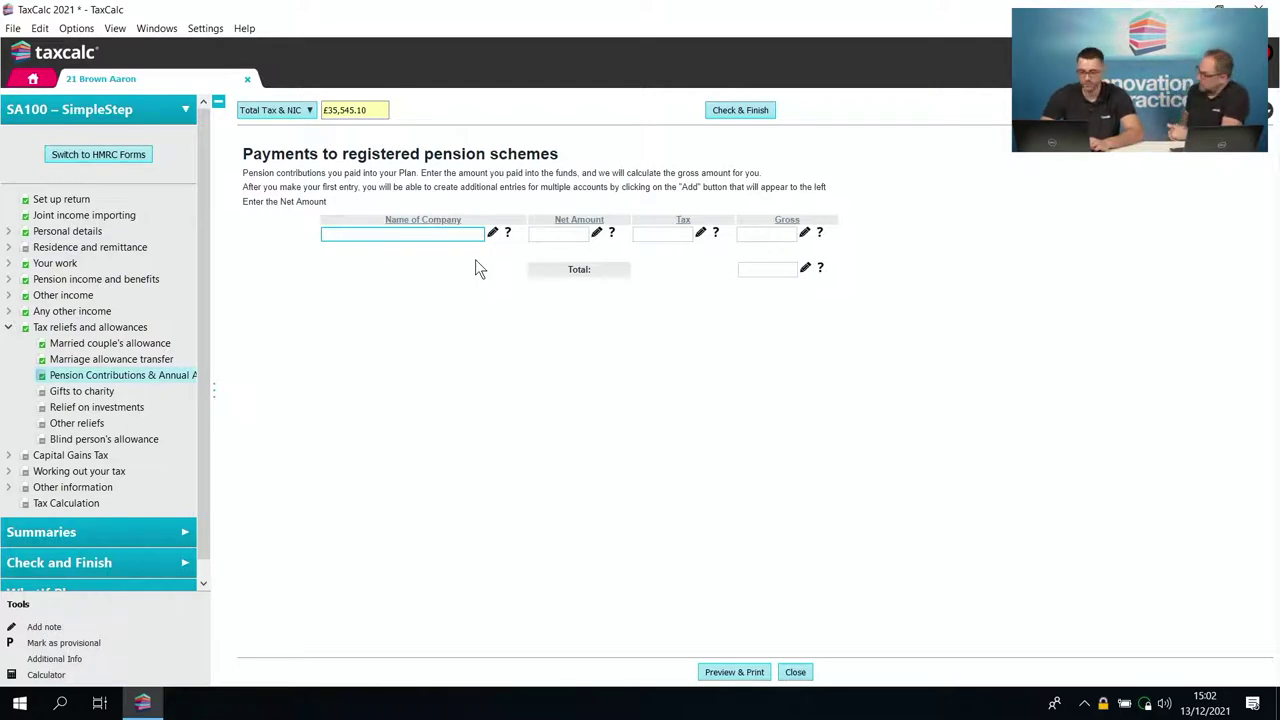
click(584, 236)
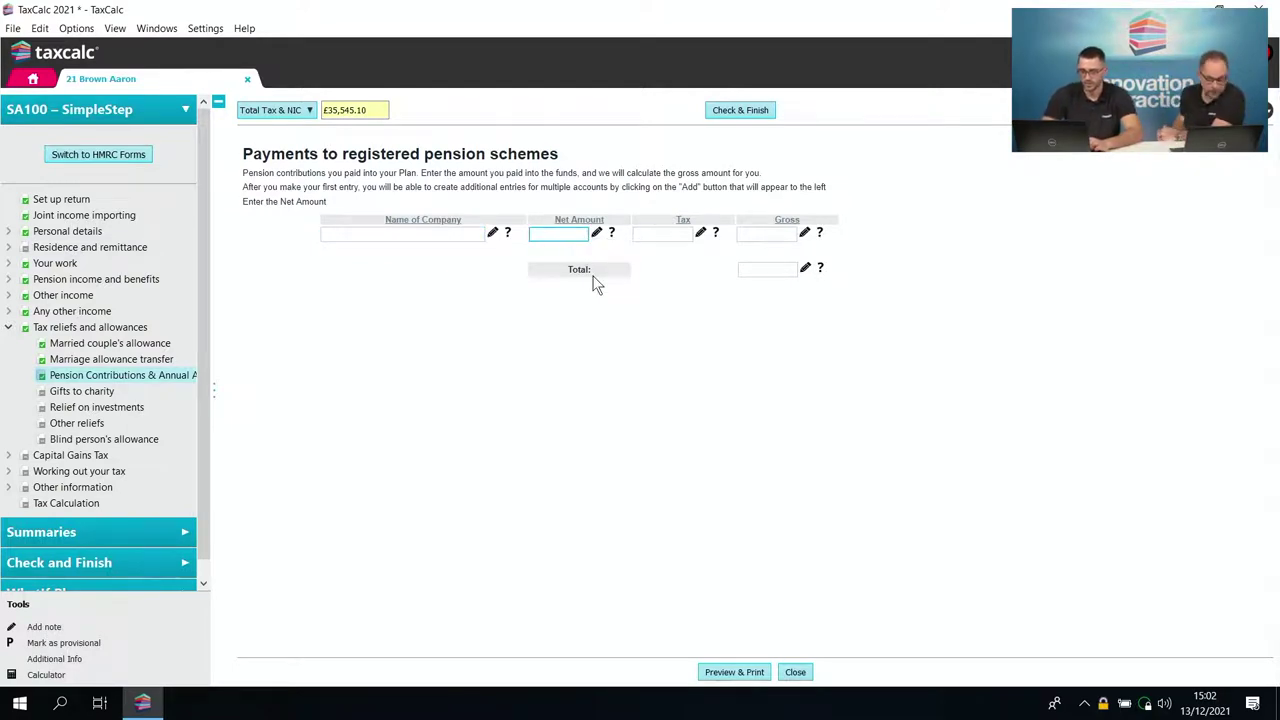
text(40,00)
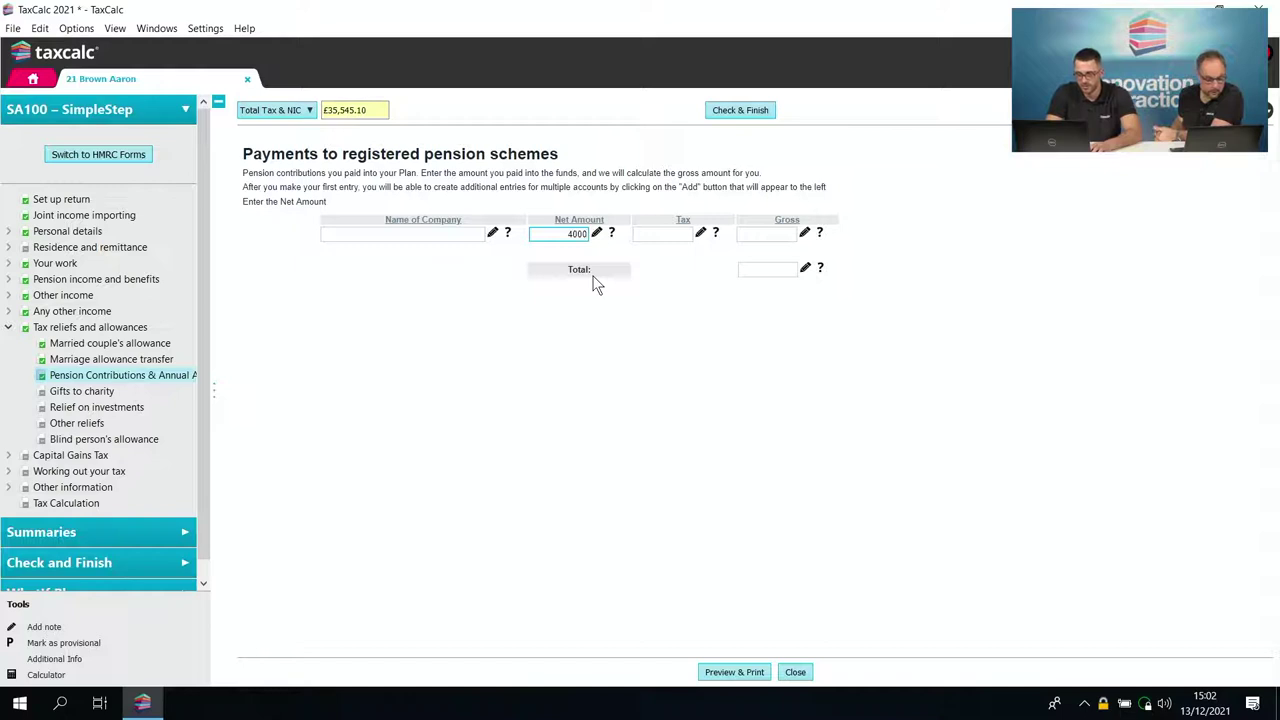
text(0)
key(Tab)
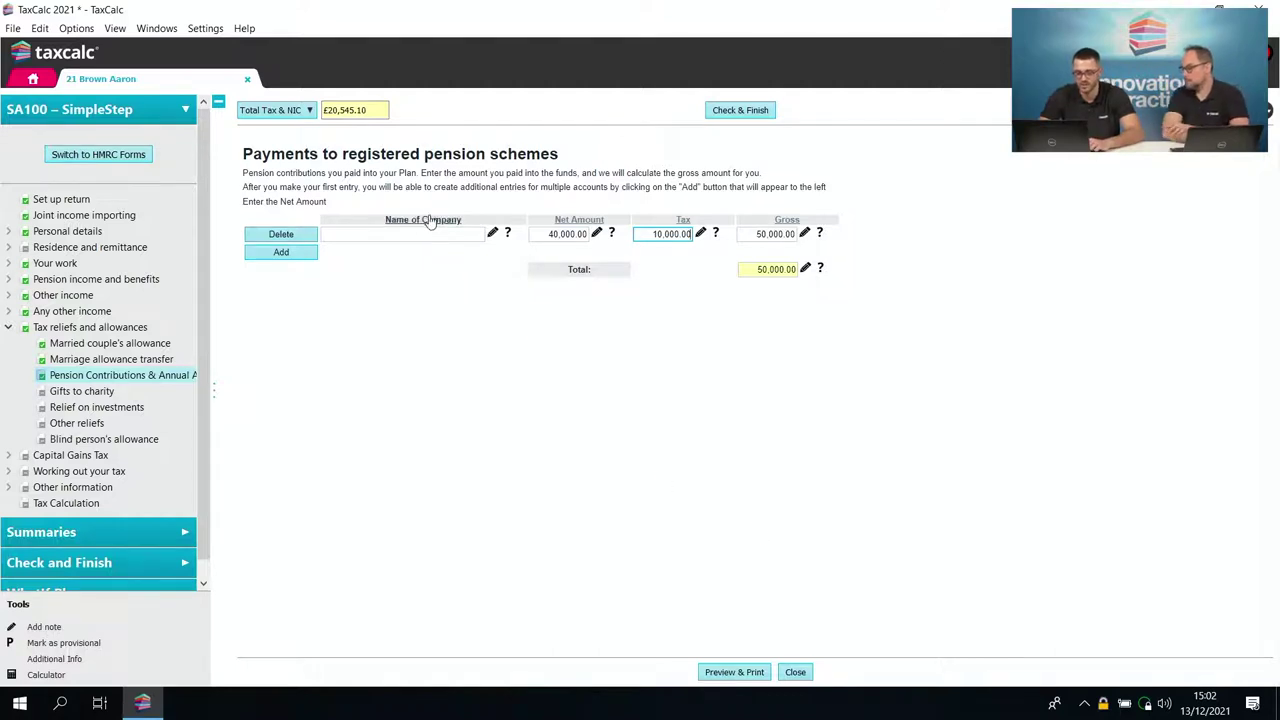
click(796, 673)
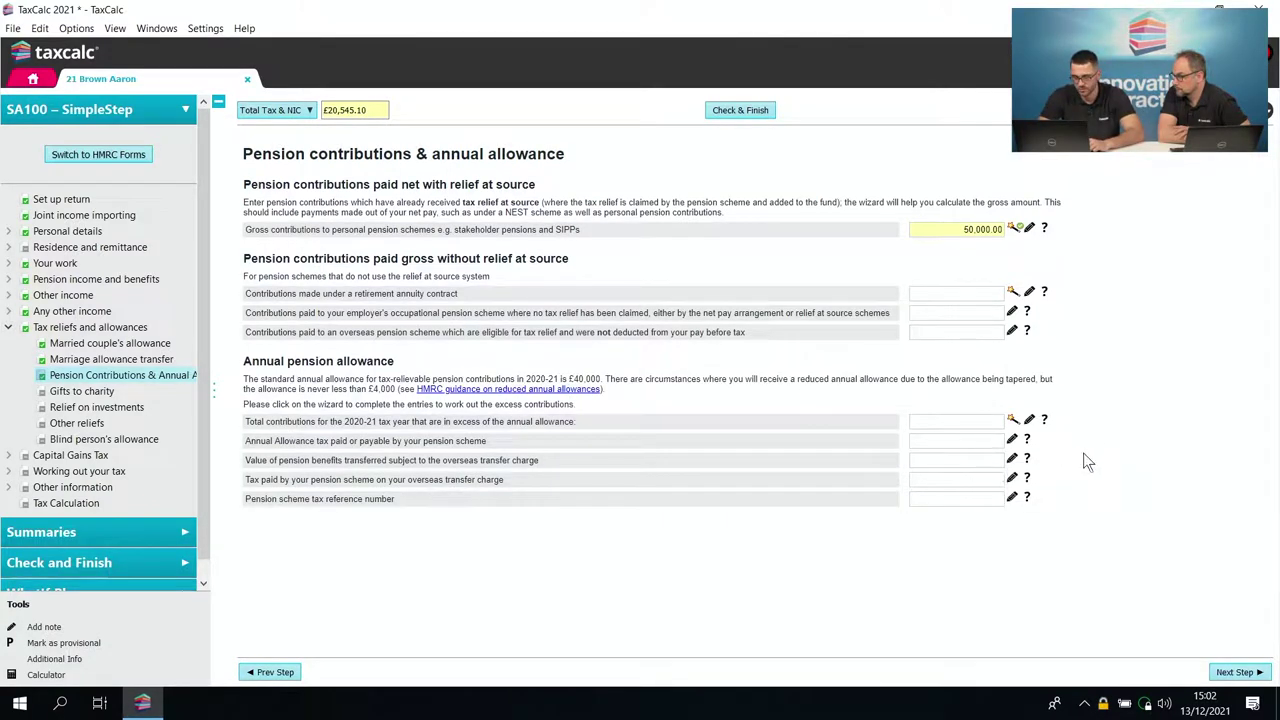
click(1245, 672)
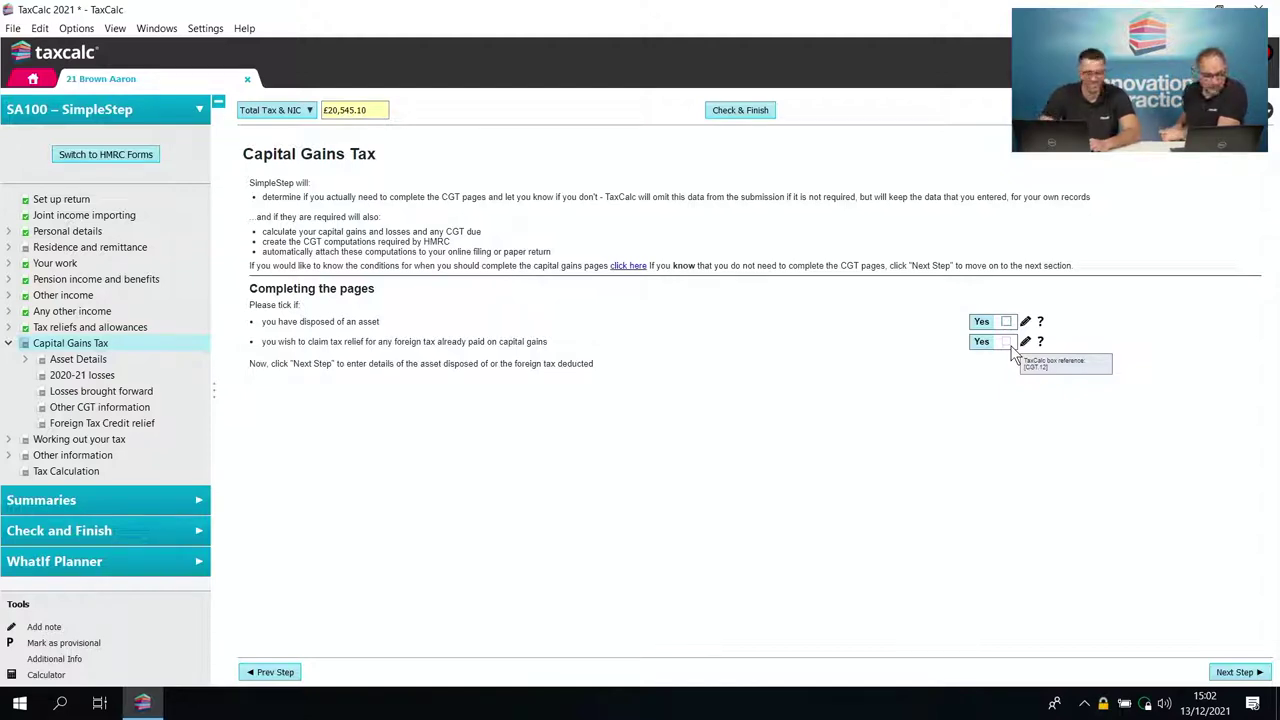
- Declare an asset disposal with no previous ER qualifying amount, and set the disposed asset's type to UK Residential property
click(1006, 322)
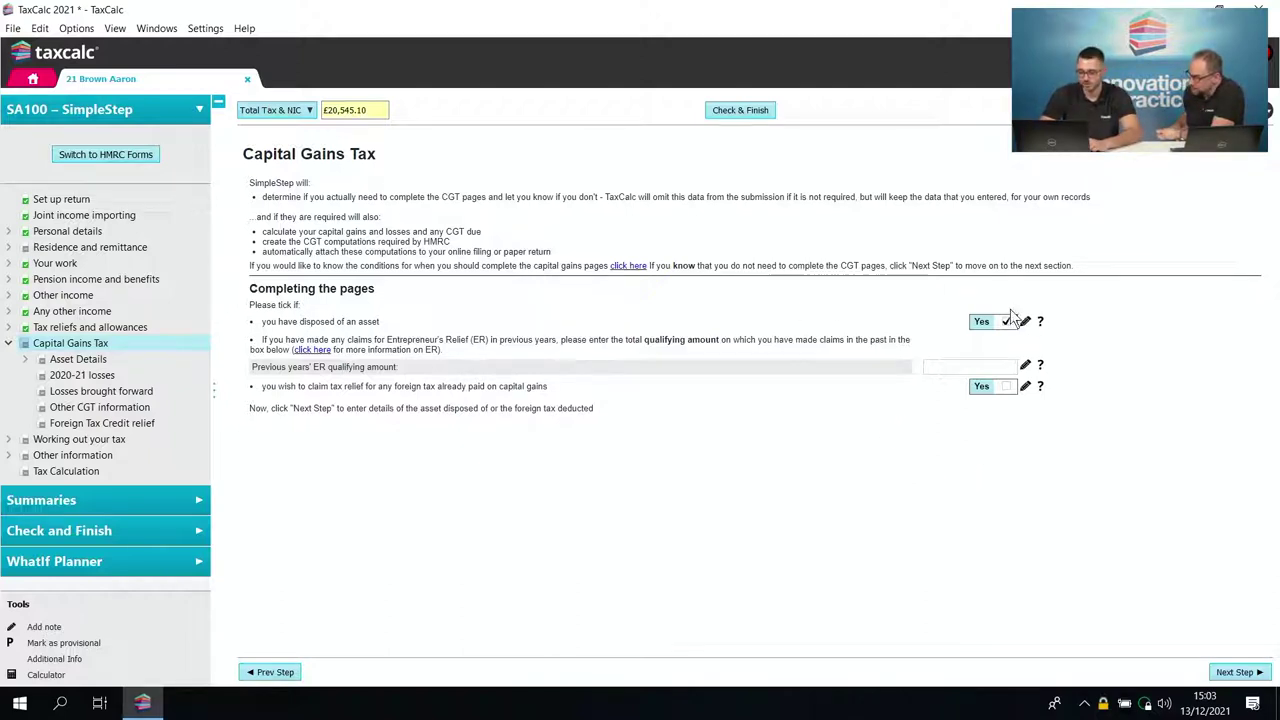
click(946, 367)
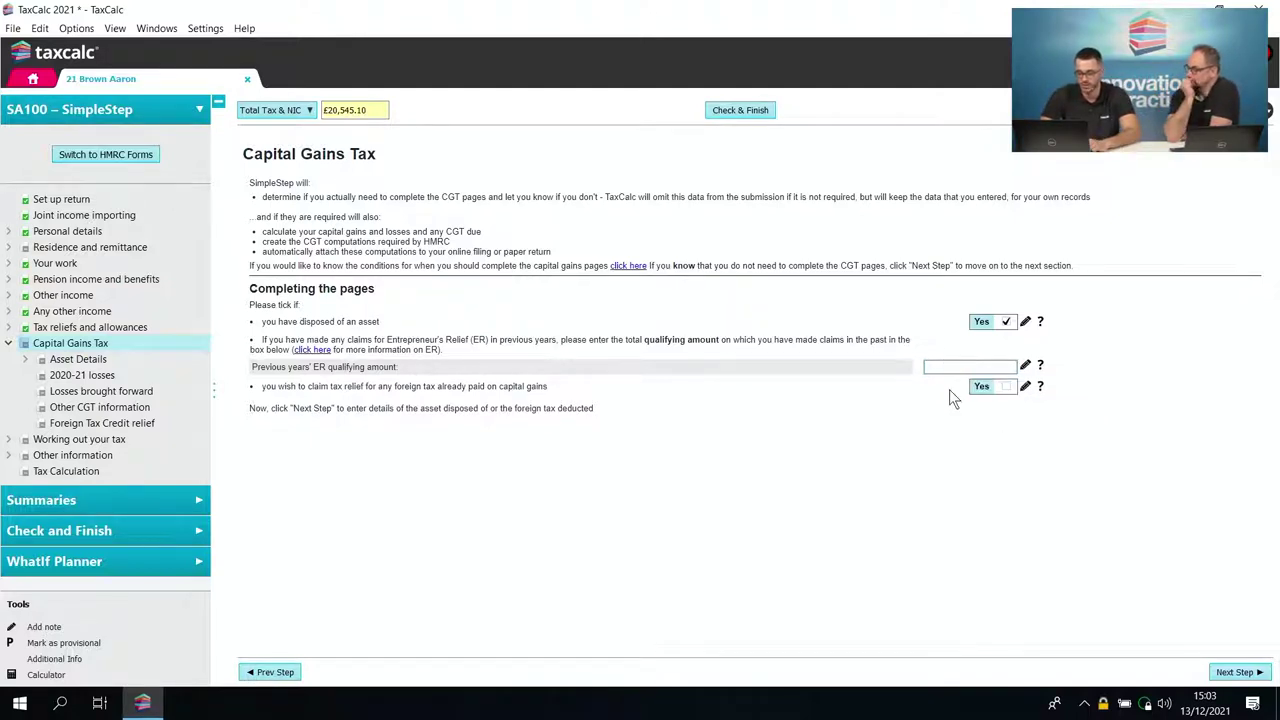
click(1228, 675)
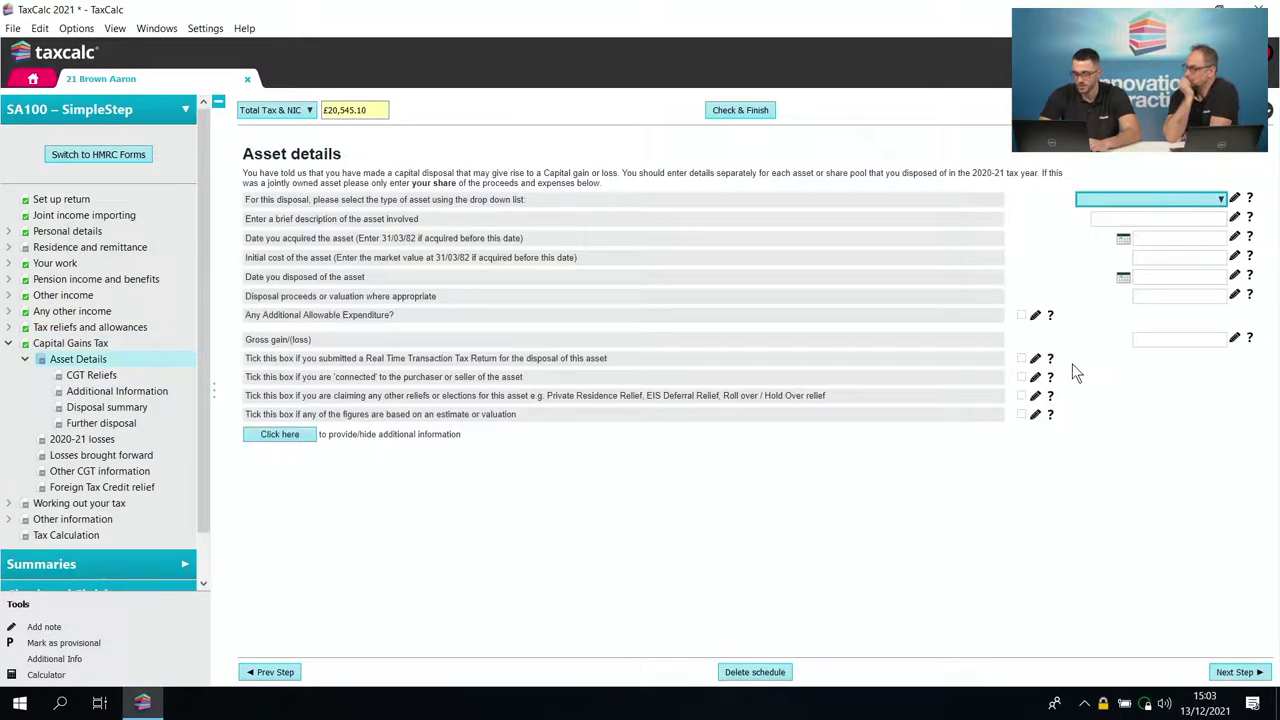
click(1139, 197)
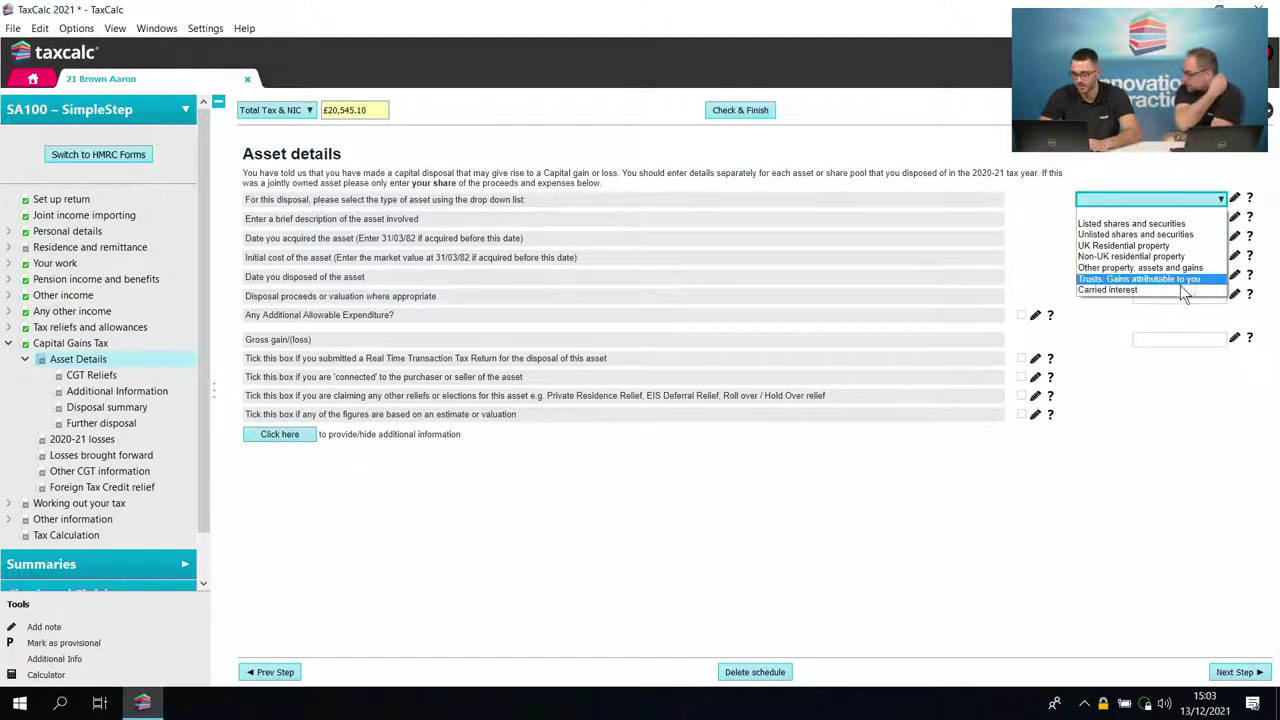
click(1097, 248)
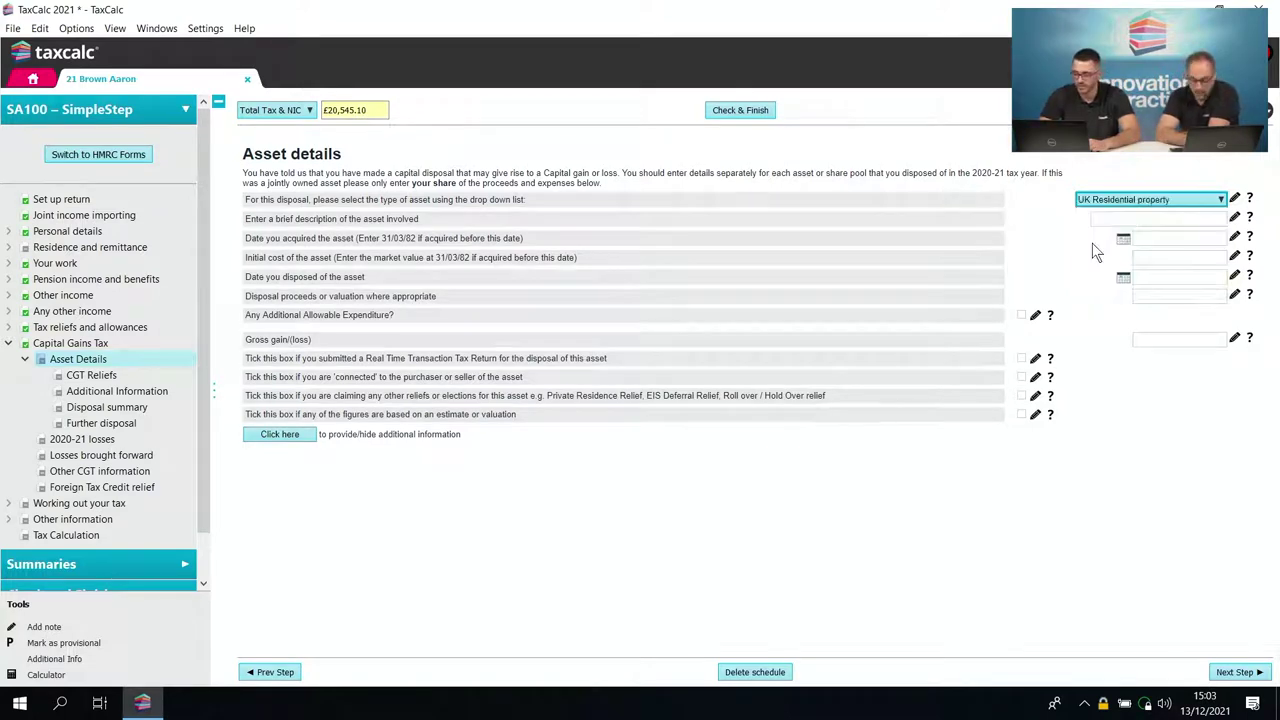
- Describe the disposed asset as House, with acquisition date 01/04/1985 and disposal date 01/06/2020
click(1149, 217)
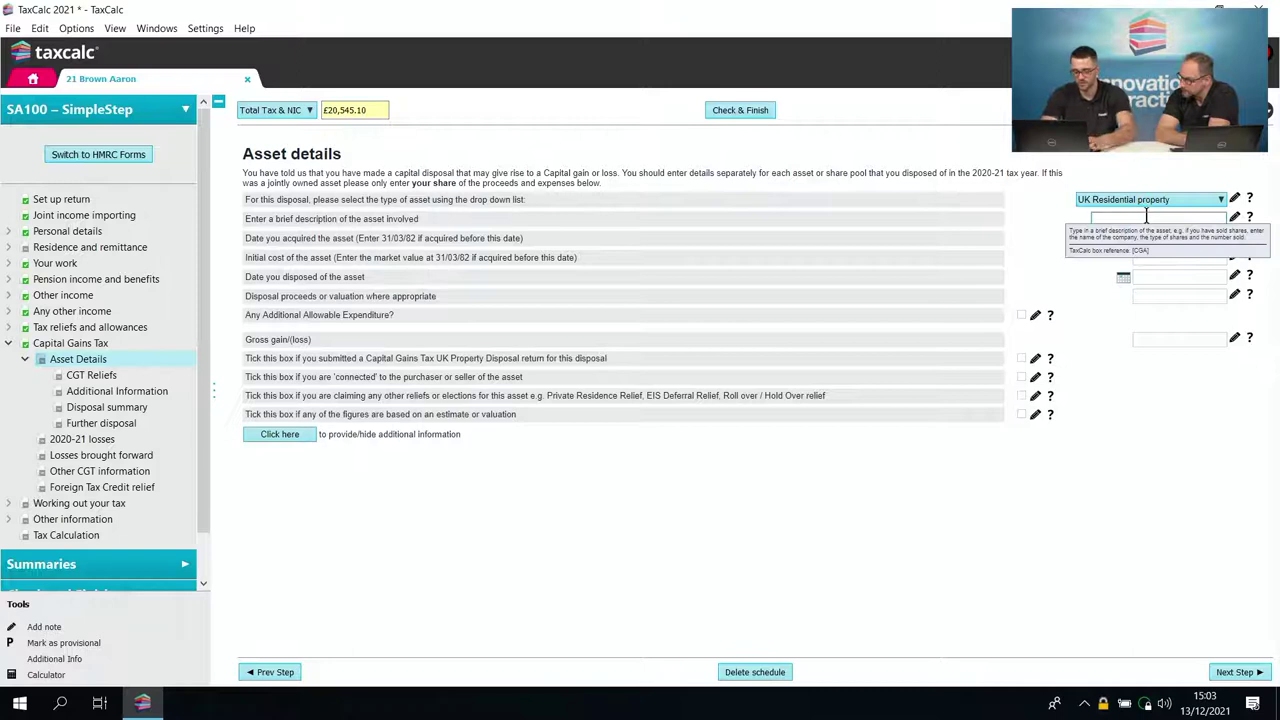
text(House)
key(Return)
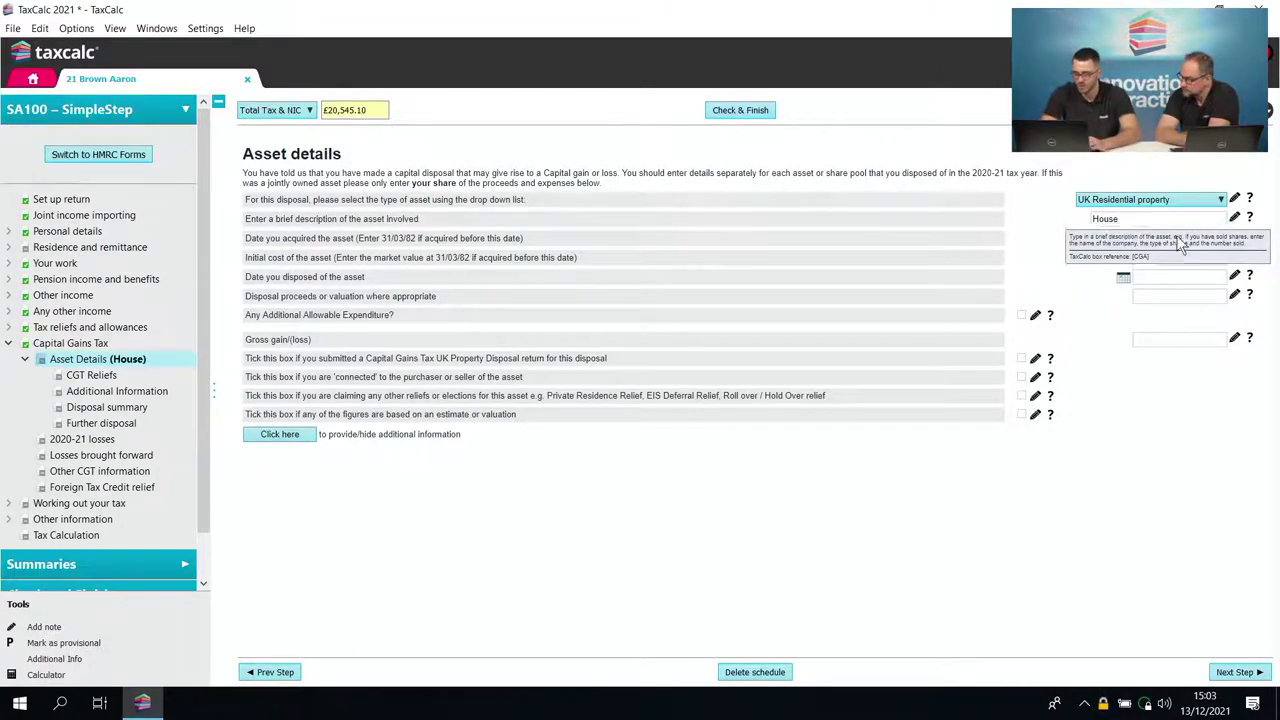
click(1203, 239)
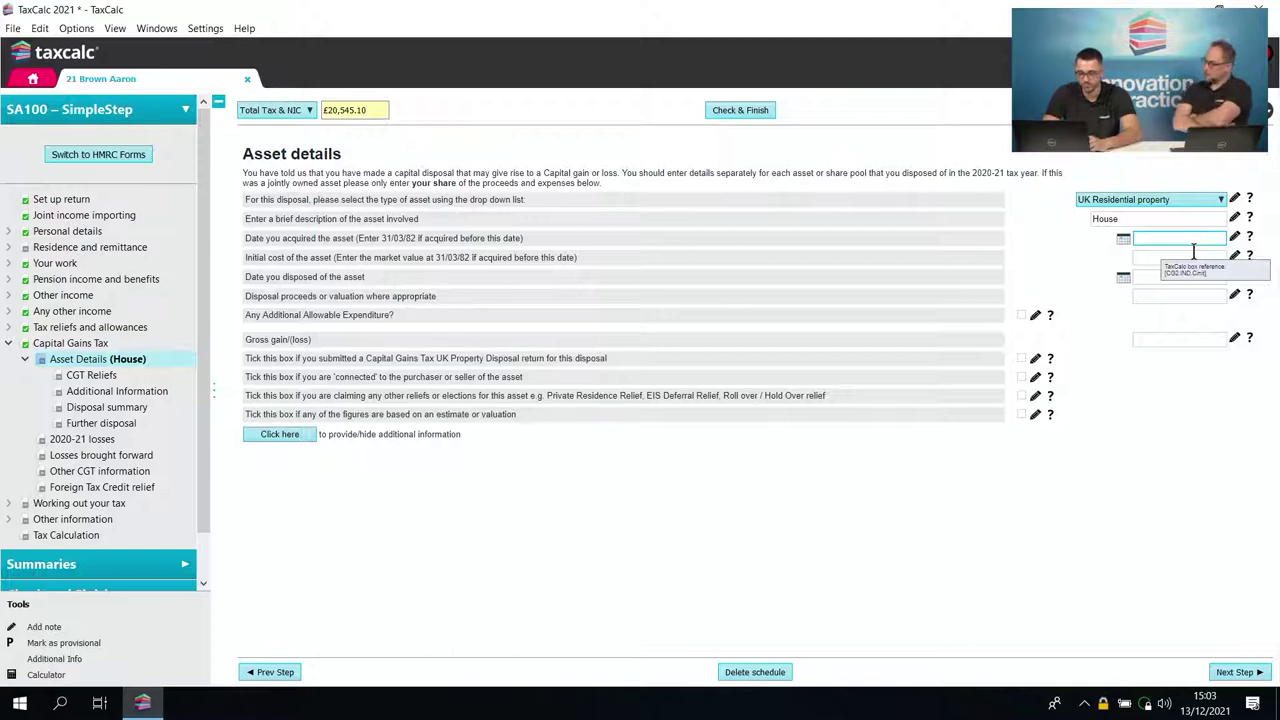
text(01/04/198)
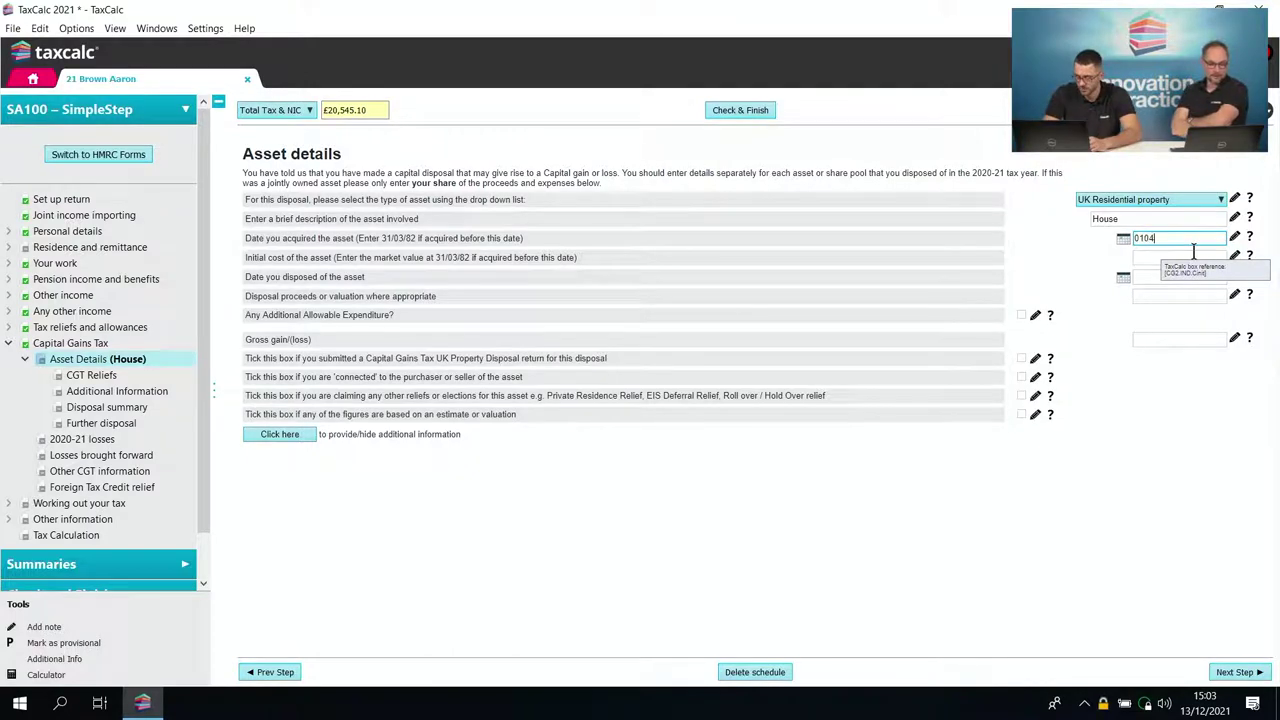
text(5)
key(Tab)
key(Tab)
text(0106)
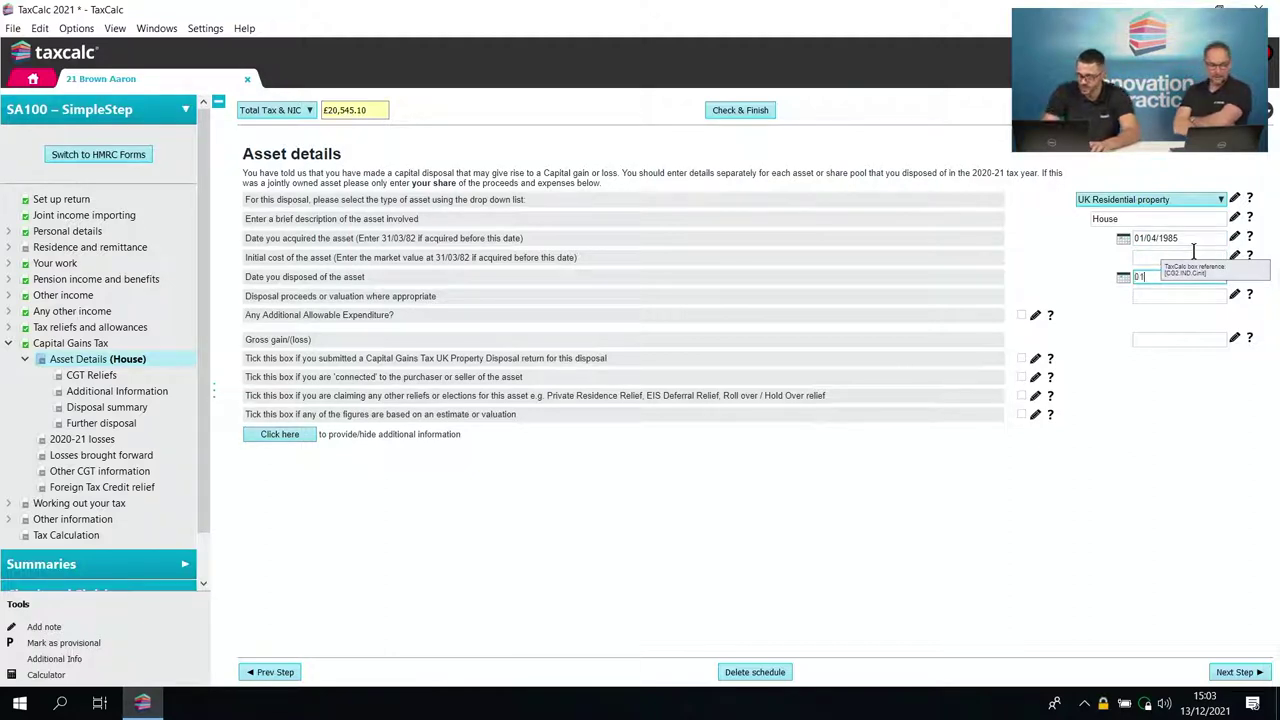
- Enter the house's initial cost as 100,000 and its disposal proceeds as 200,000
click(1193, 252)
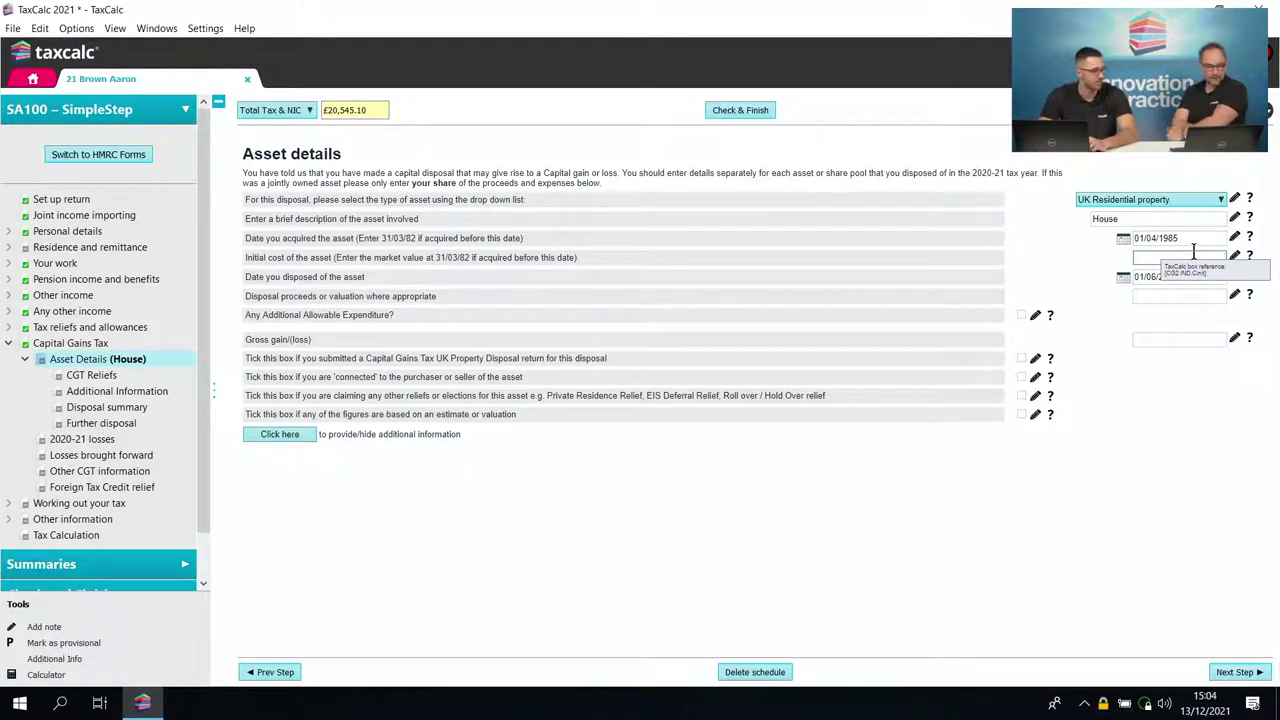
text(100,000)
key(Tab)
drag(977, 296, 978, 287)
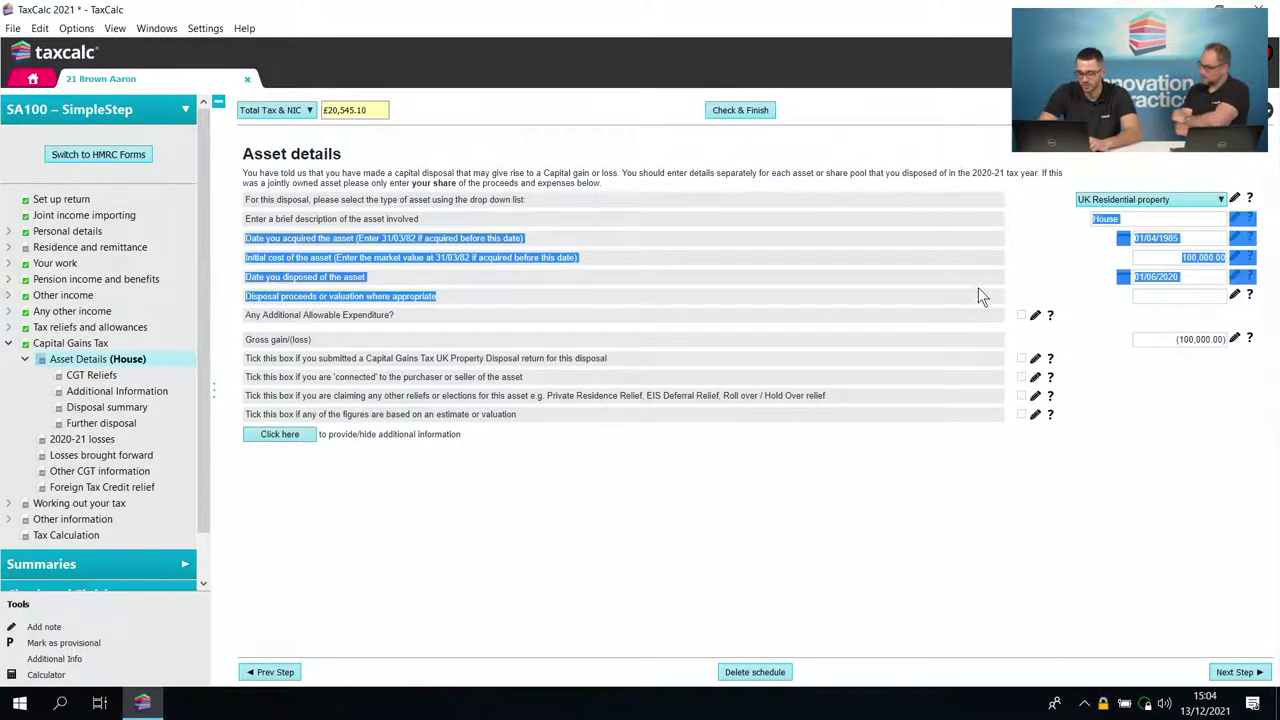
click(594, 221)
drag(447, 257, 455, 257)
click(648, 256)
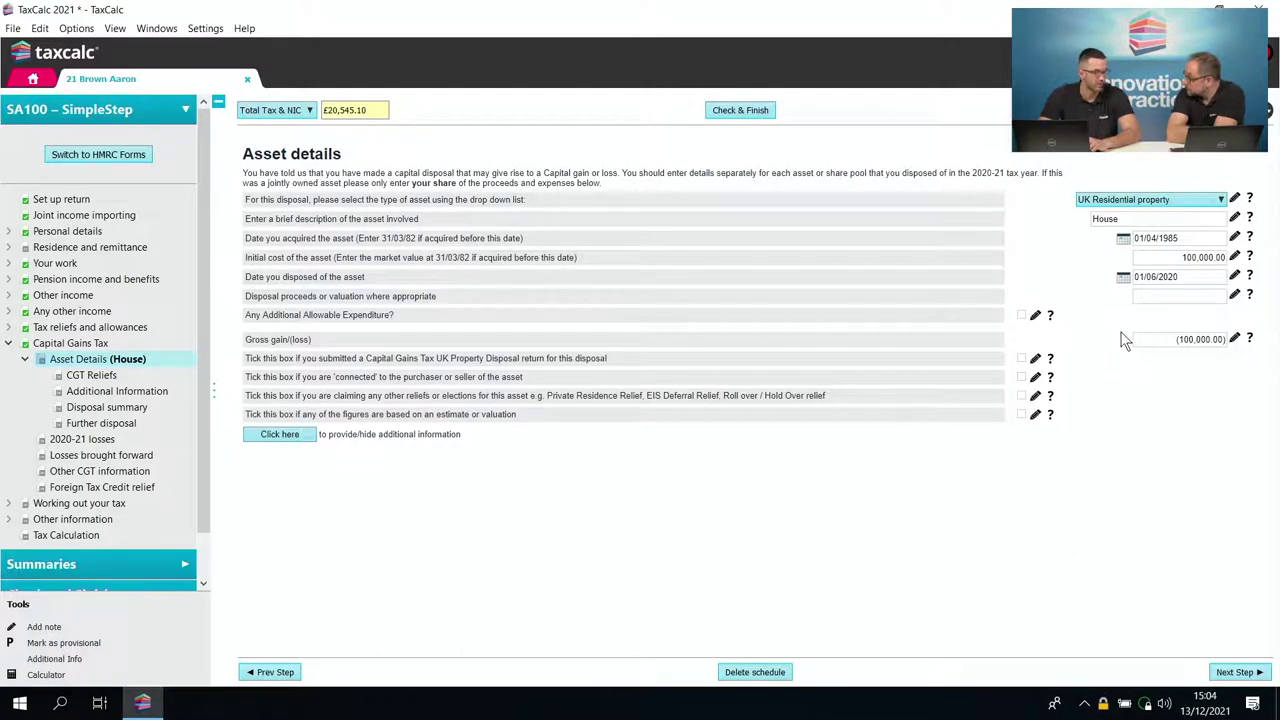
click(1155, 296)
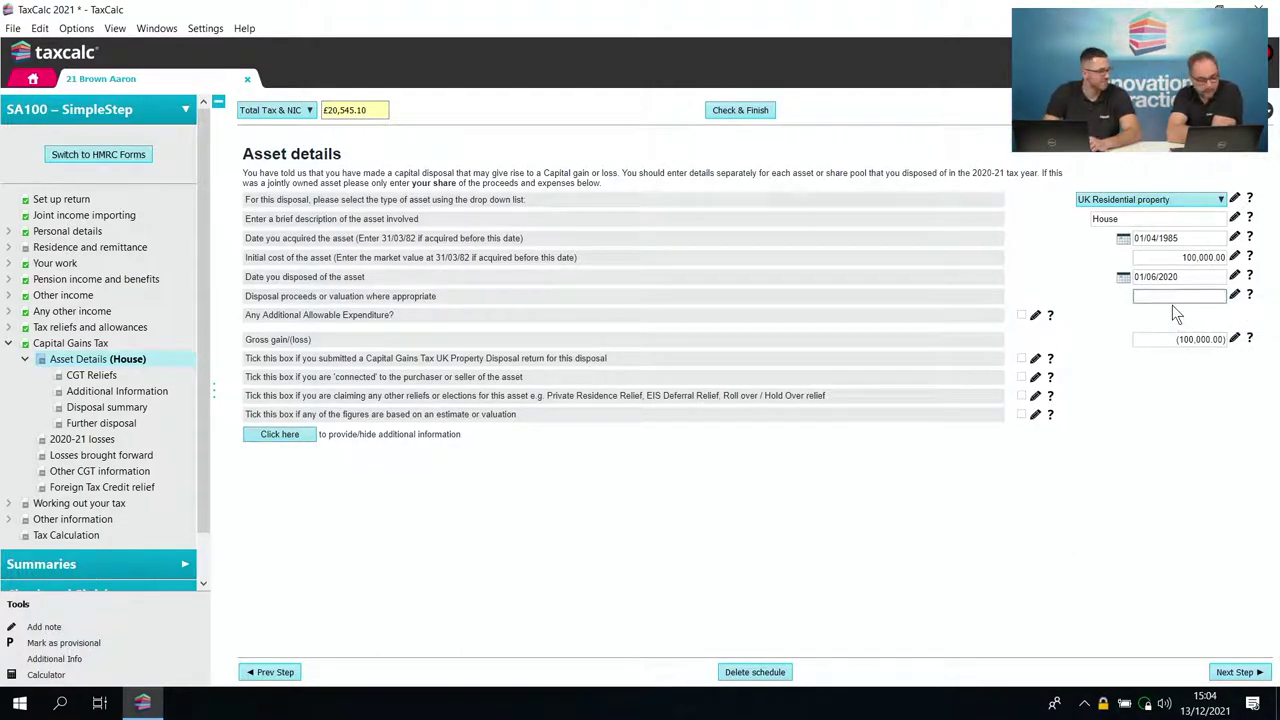
text(200000)
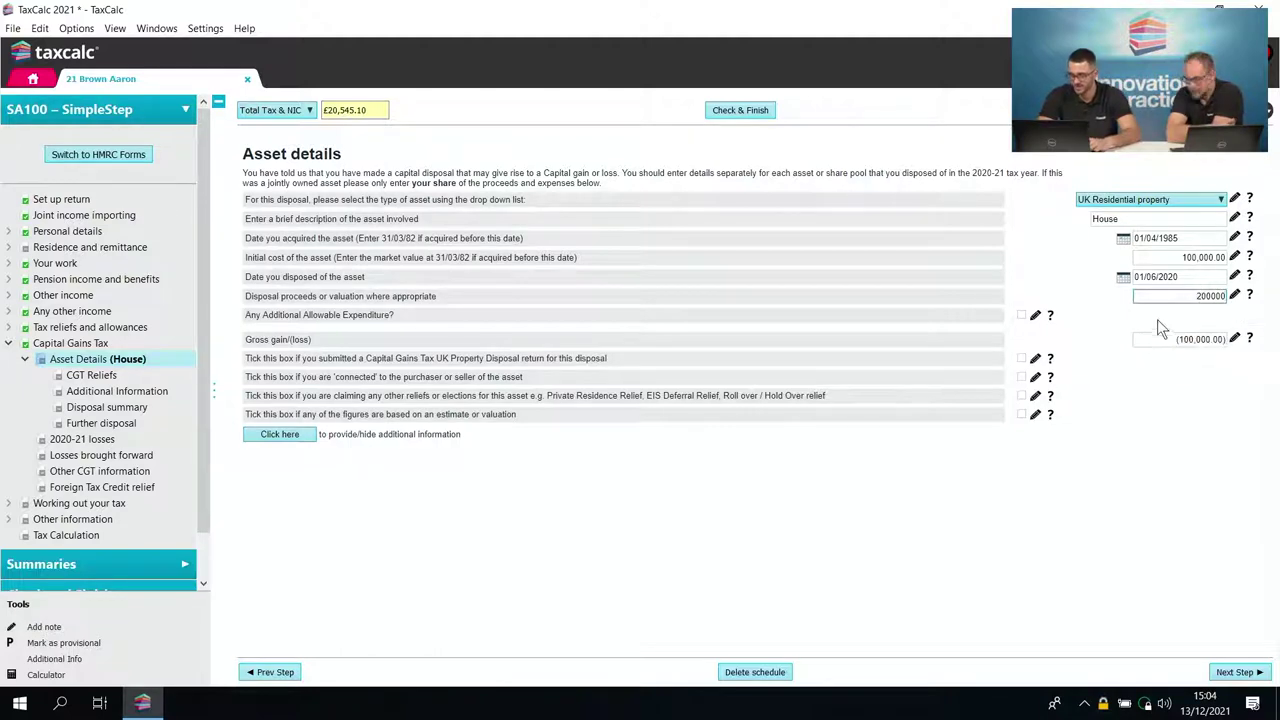
key(Tab)
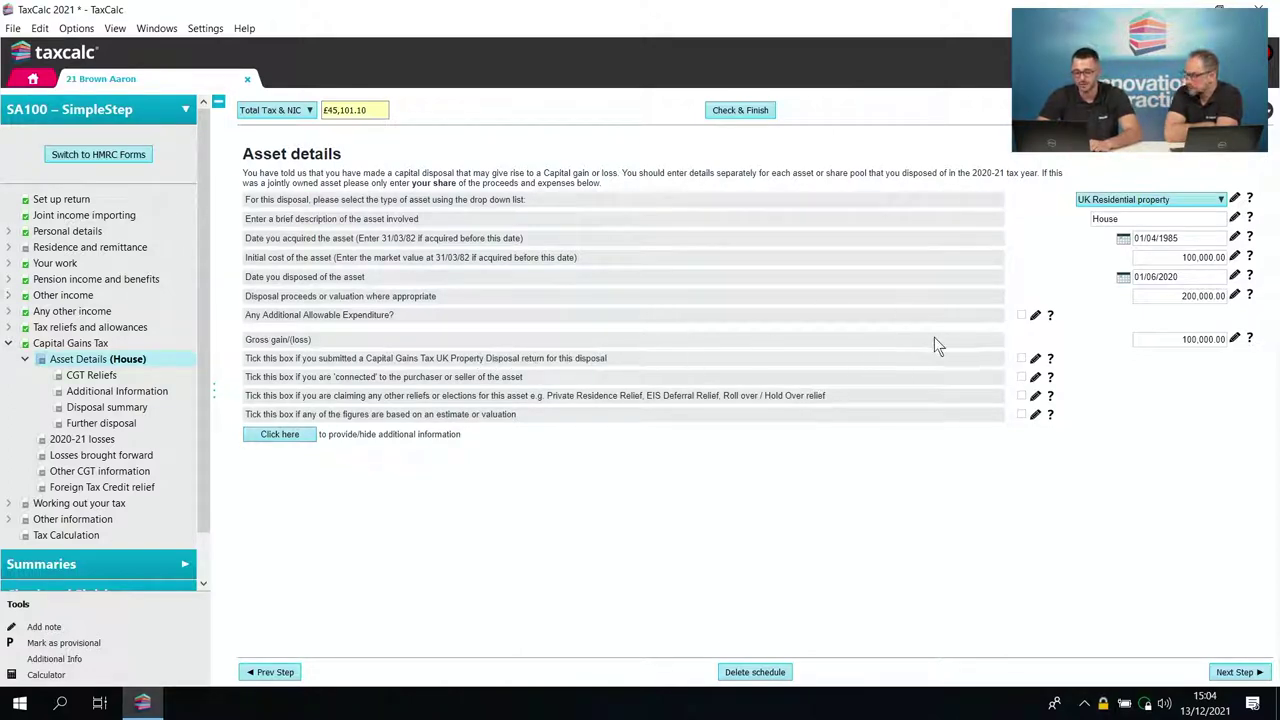
- Declare that a Capital Gains Tax UK Property Disposal return was submitted, with 13,500 tax on gains already charged
click(1021, 359)
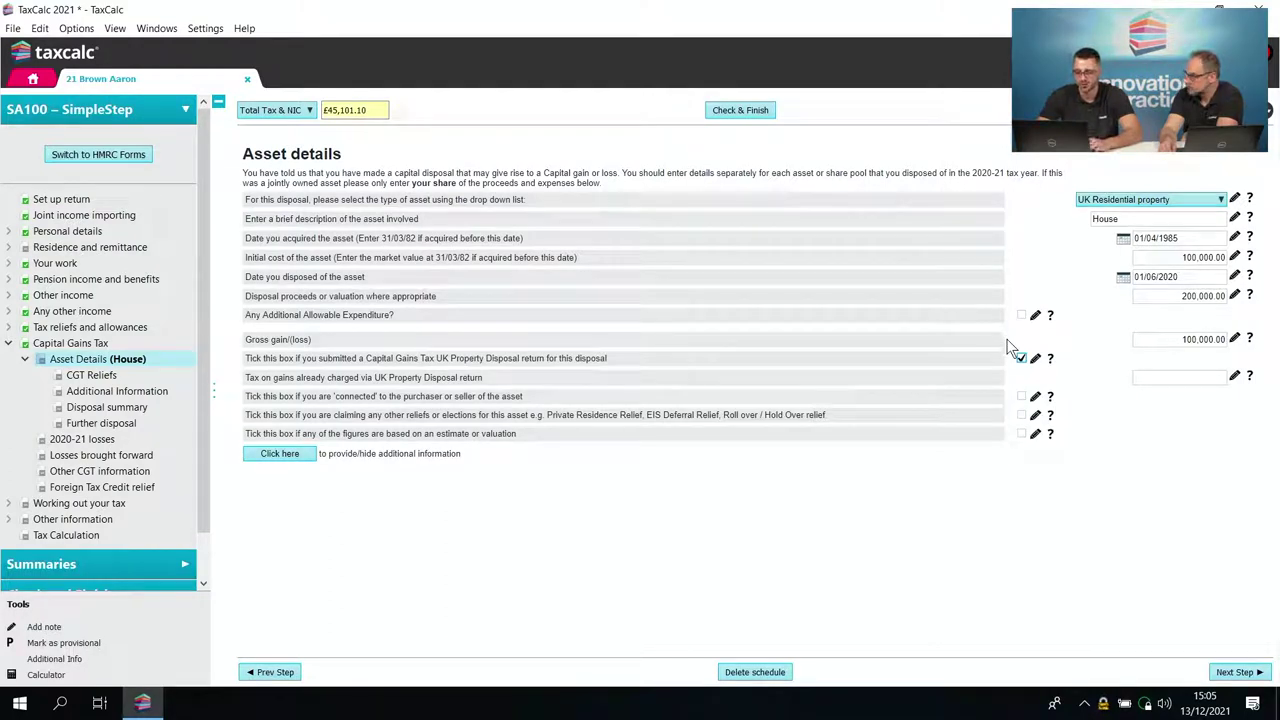
click(1151, 377)
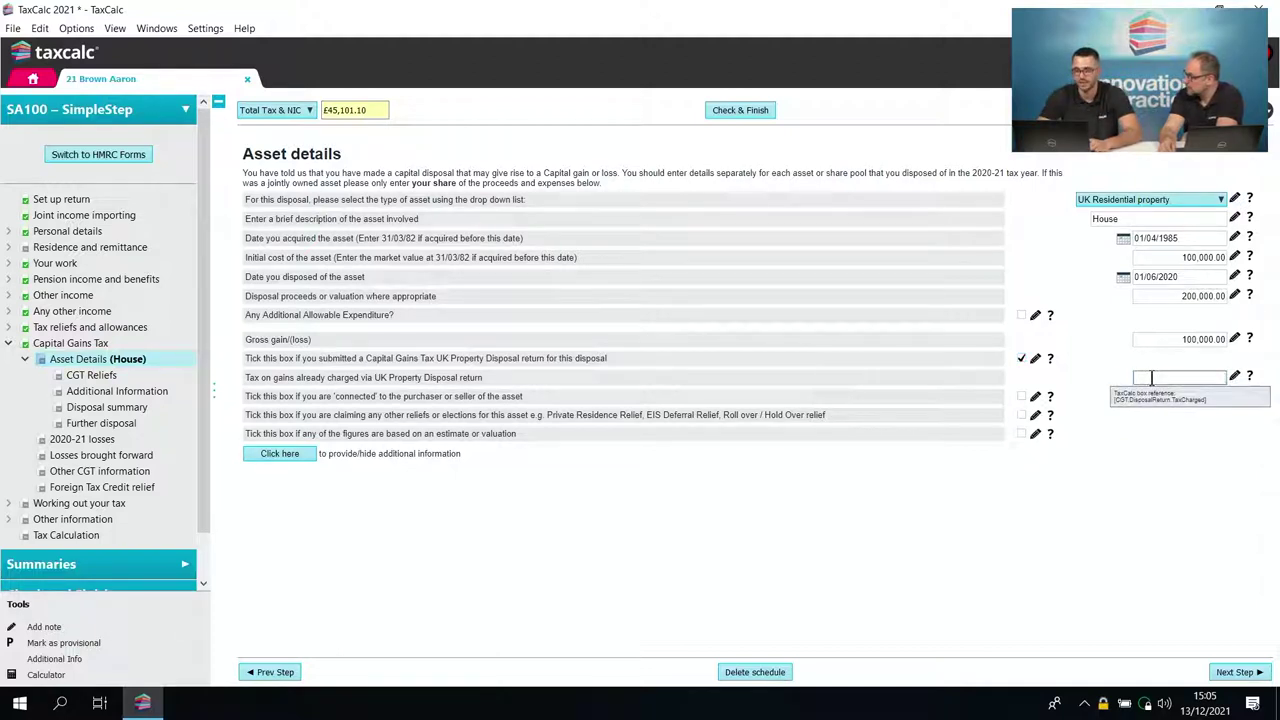
text(13500)
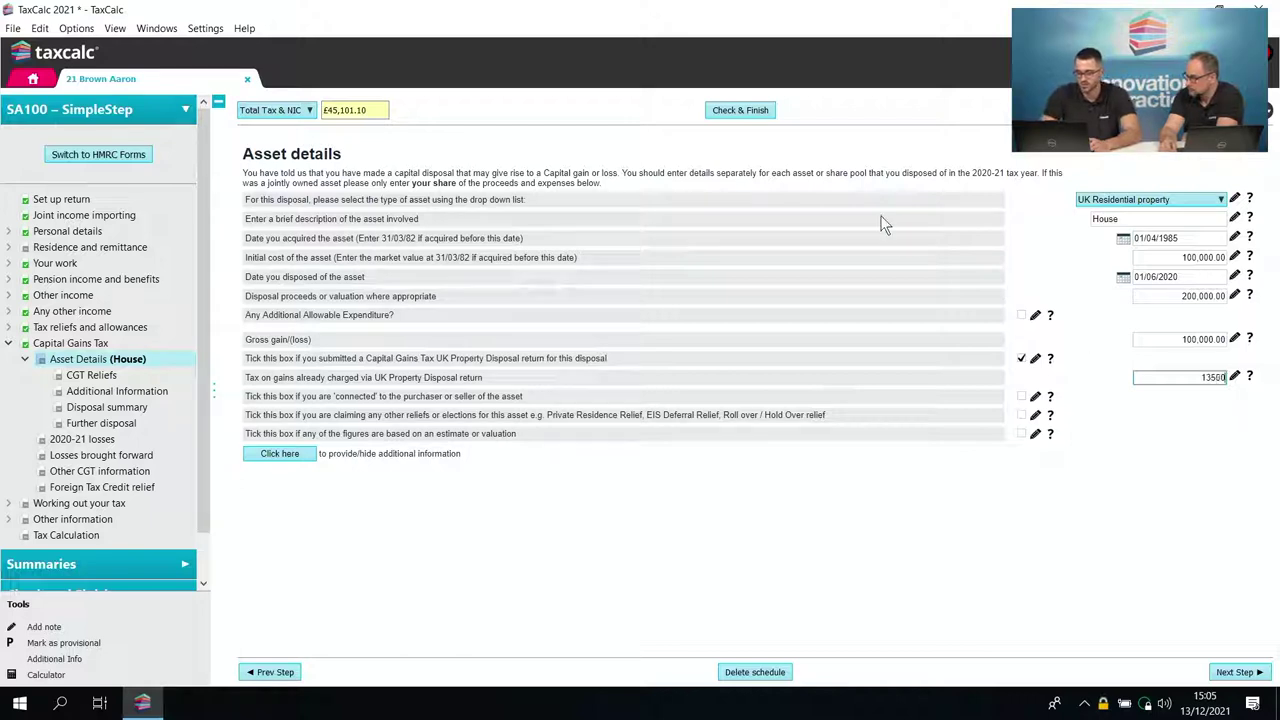
key(Return)
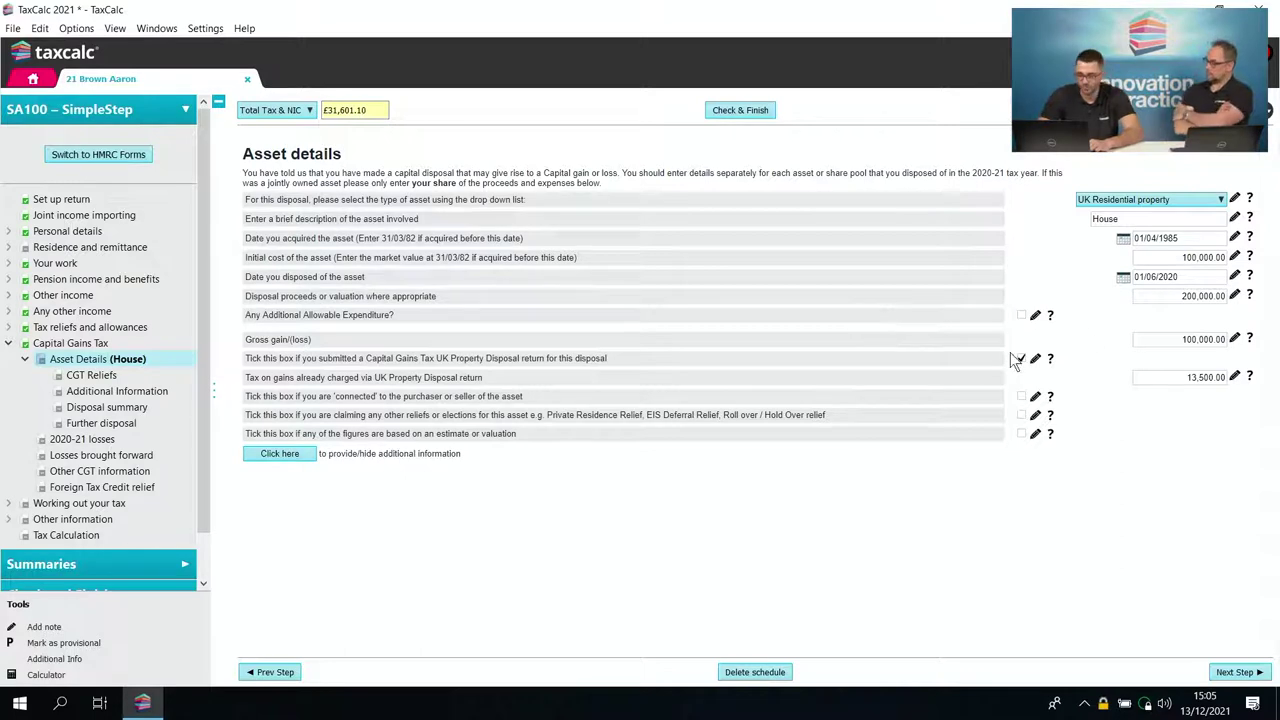
- Declare that reliefs are claimed for the house and enter 40,000 of private residence relief
click(1021, 414)
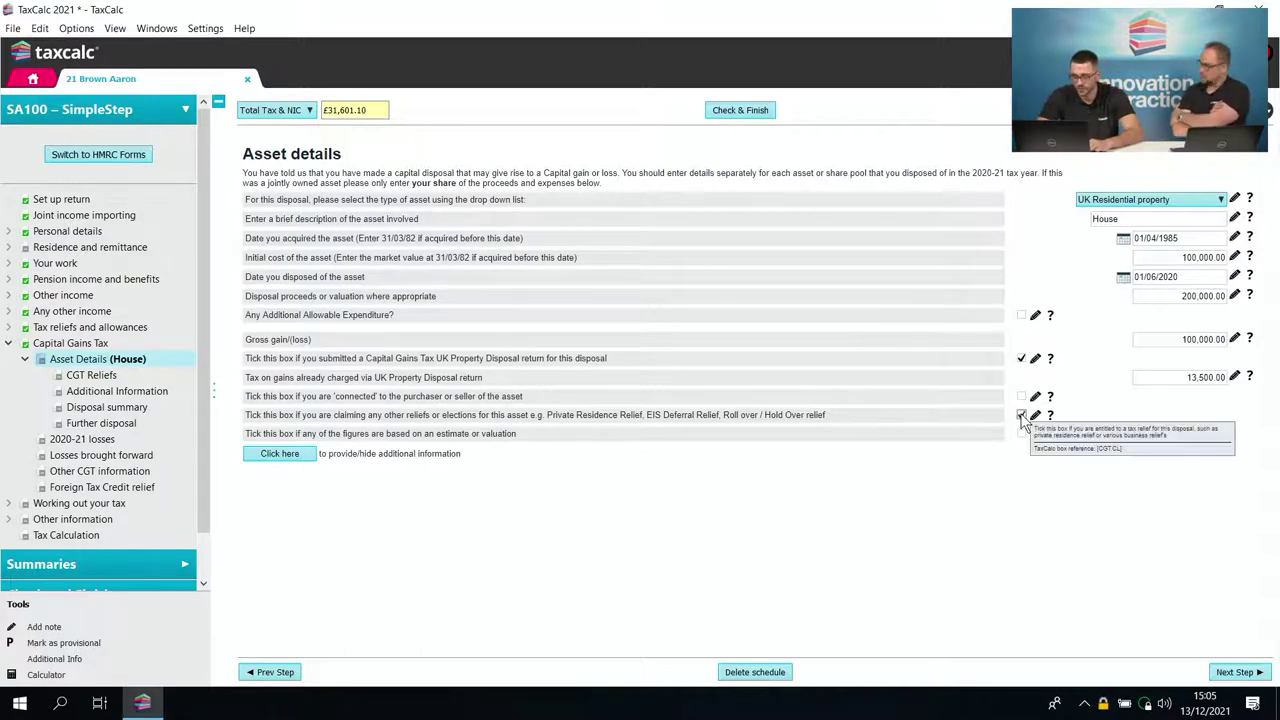
click(1250, 676)
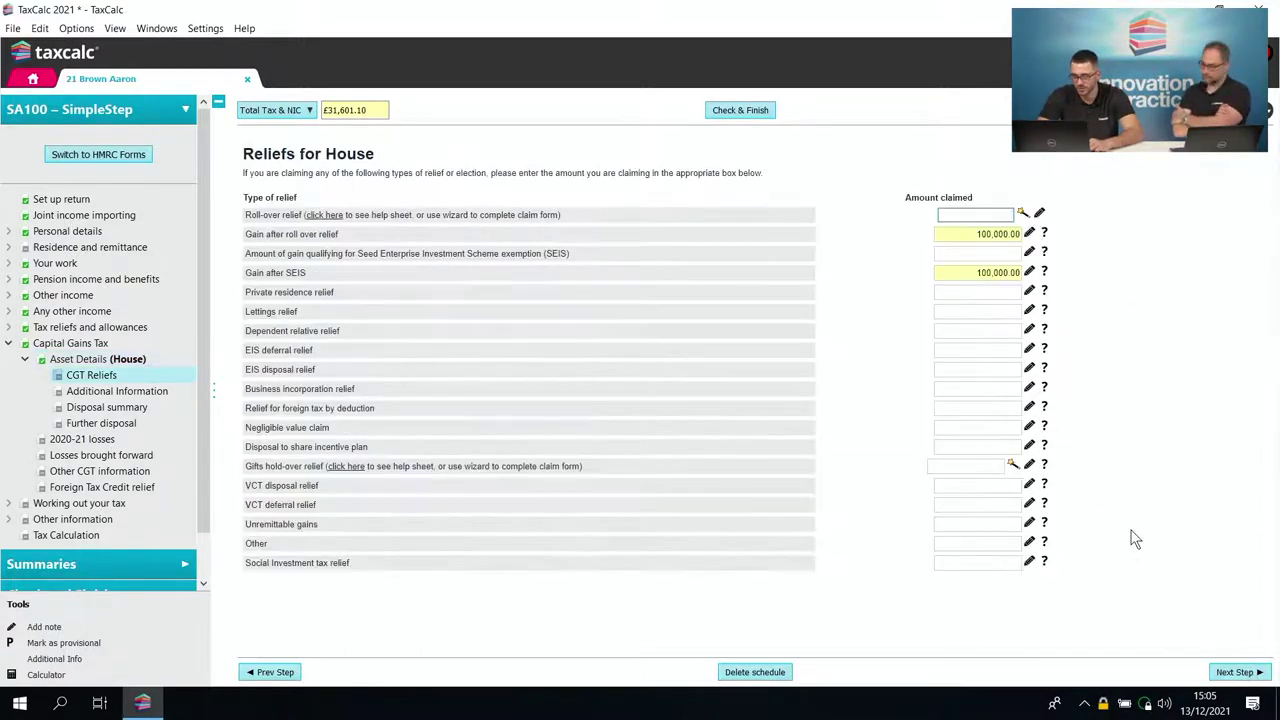
click(968, 291)
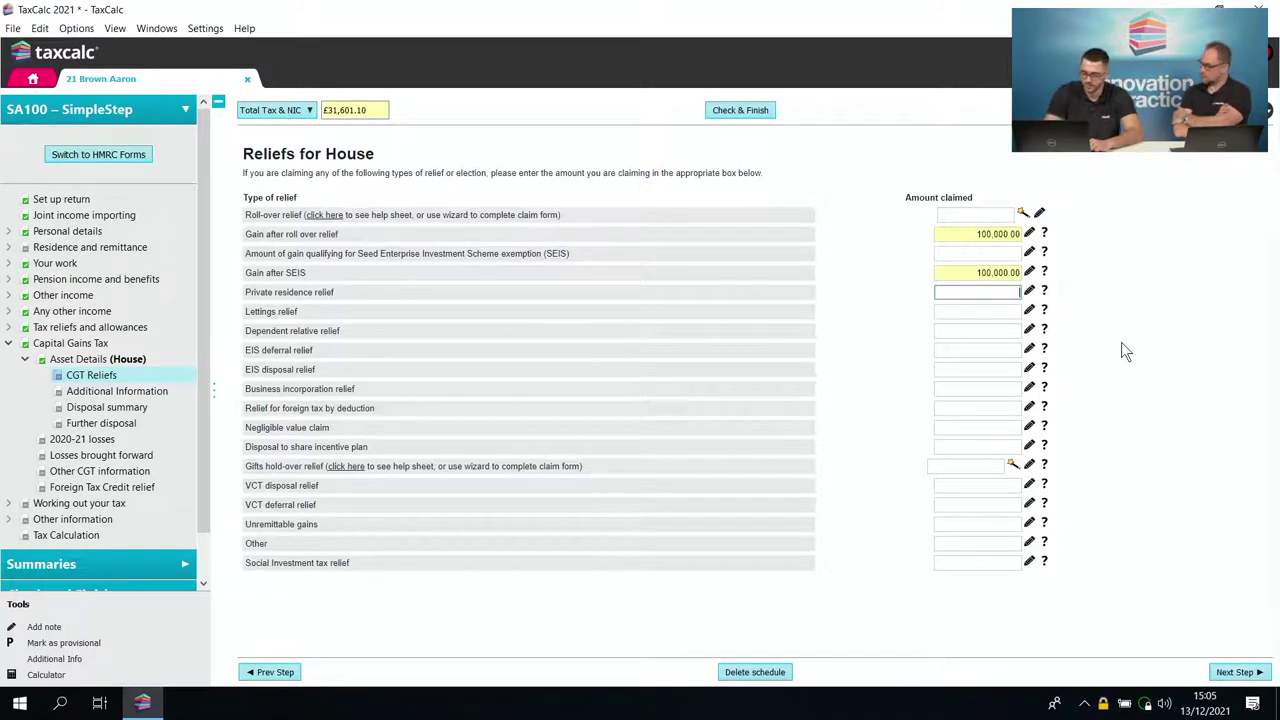
text(4000)
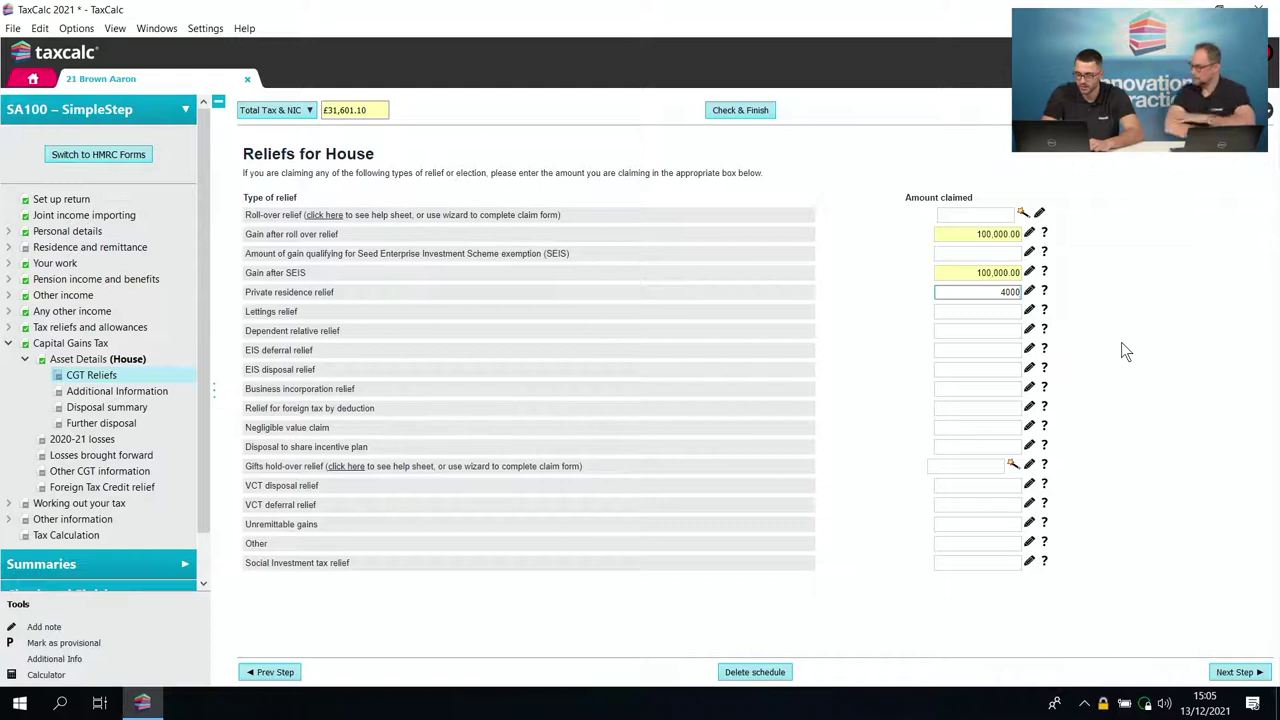
text(0)
click(780, 263)
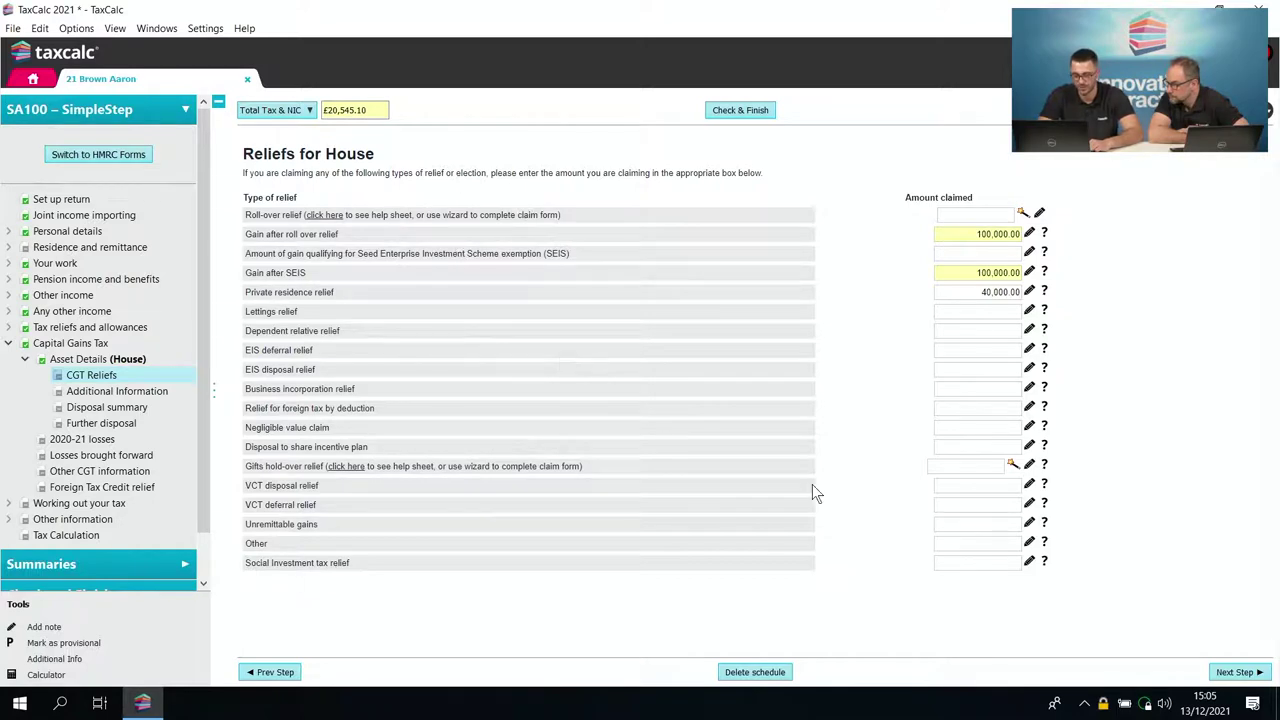
- Continue through the disposal summary and remaining Capital Gains Tax pages to Working out your tax, adding no further disposal, losses or adjustments
click(1237, 672)
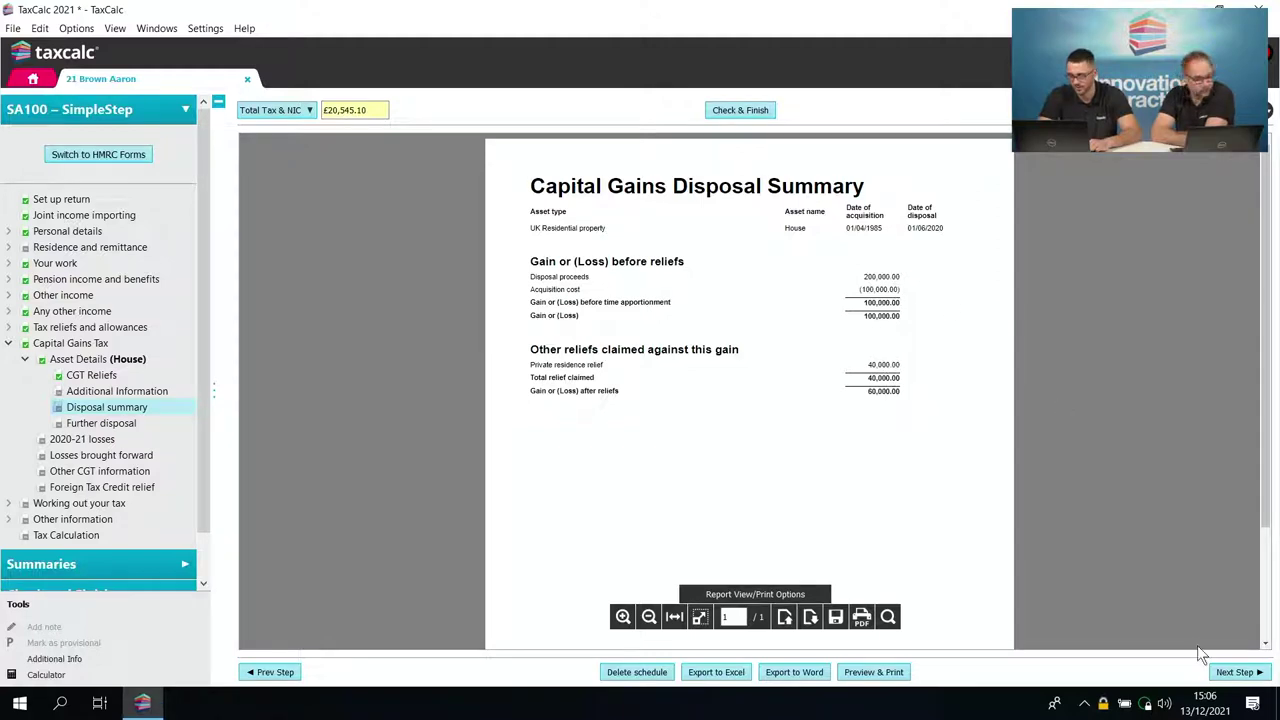
click(1233, 672)
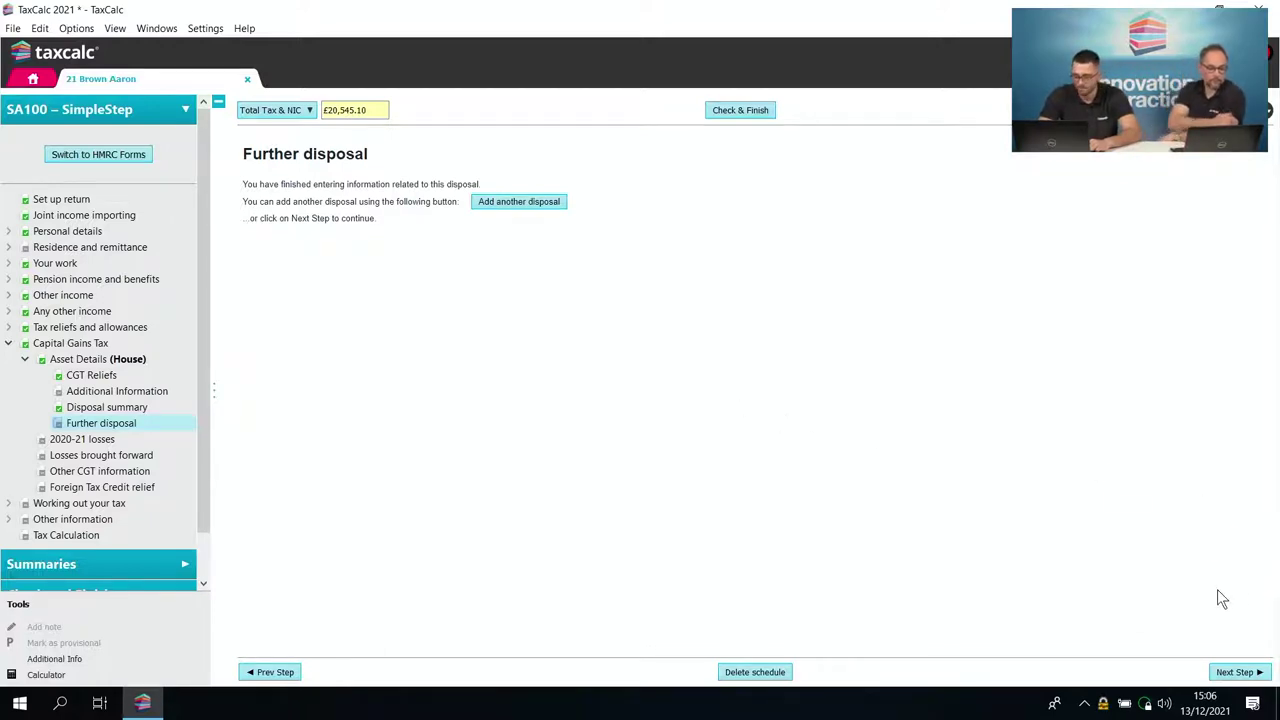
click(1255, 673)
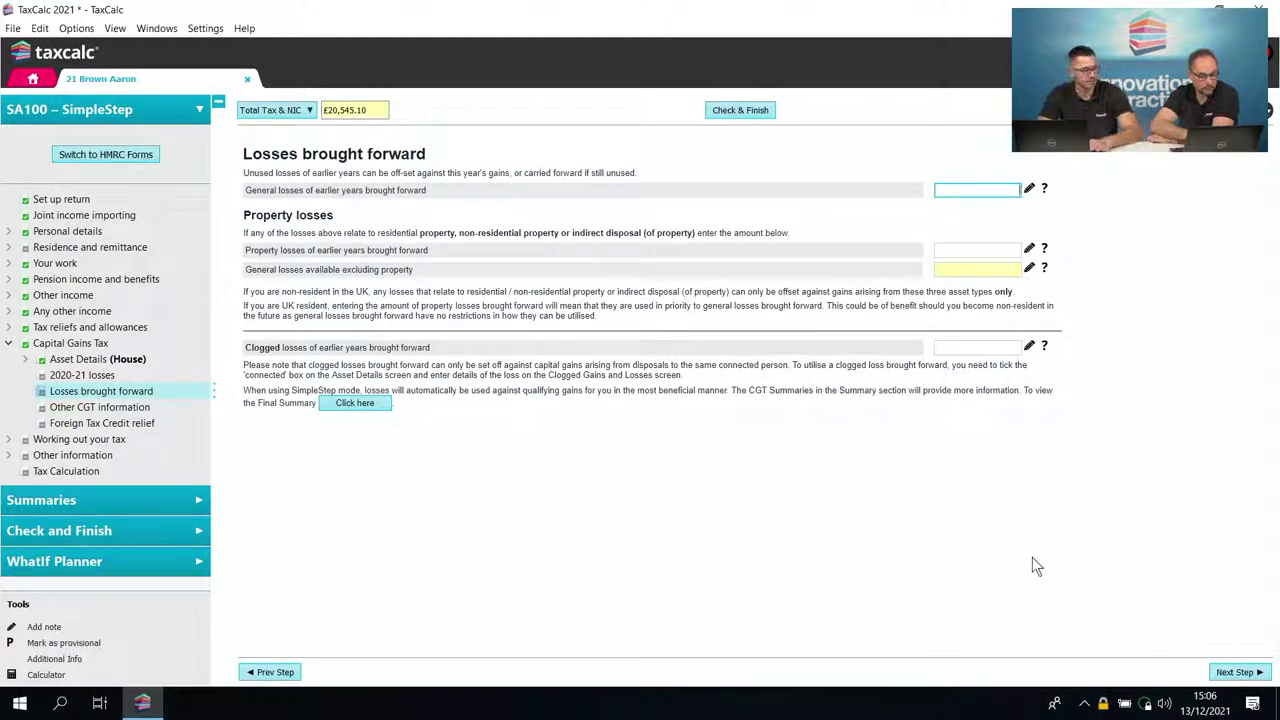
click(1234, 672)
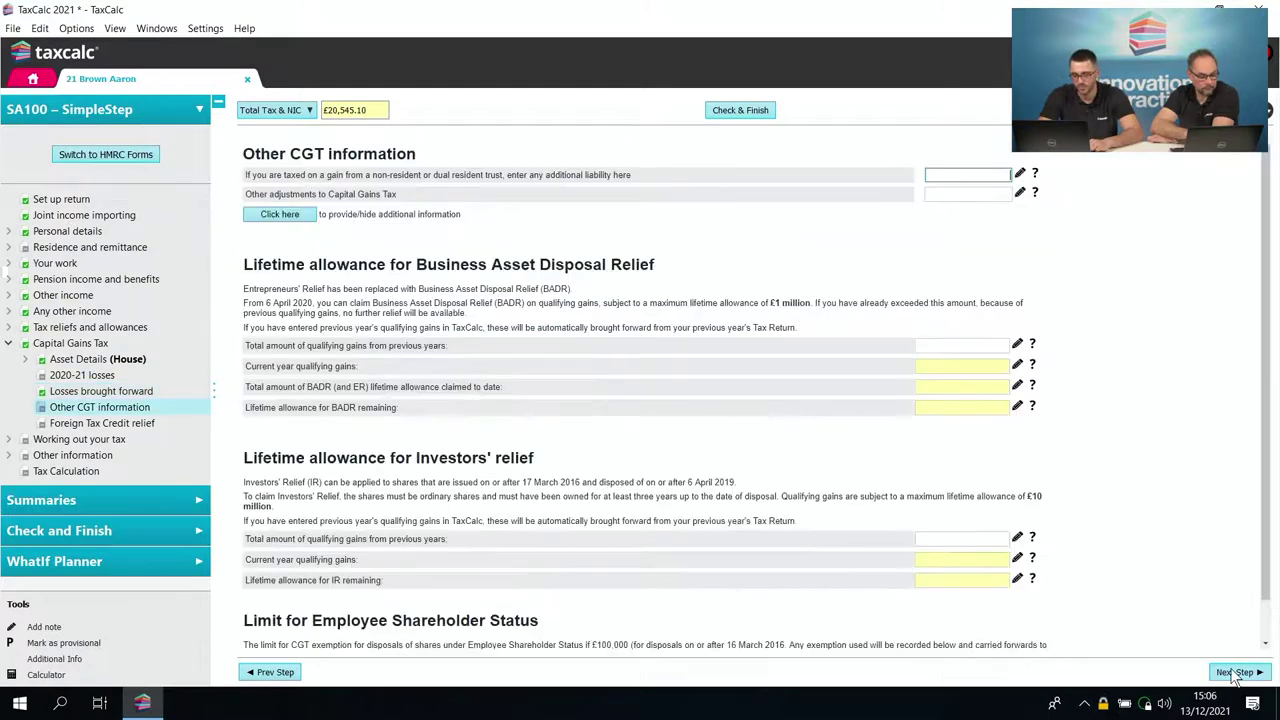
click(1236, 674)
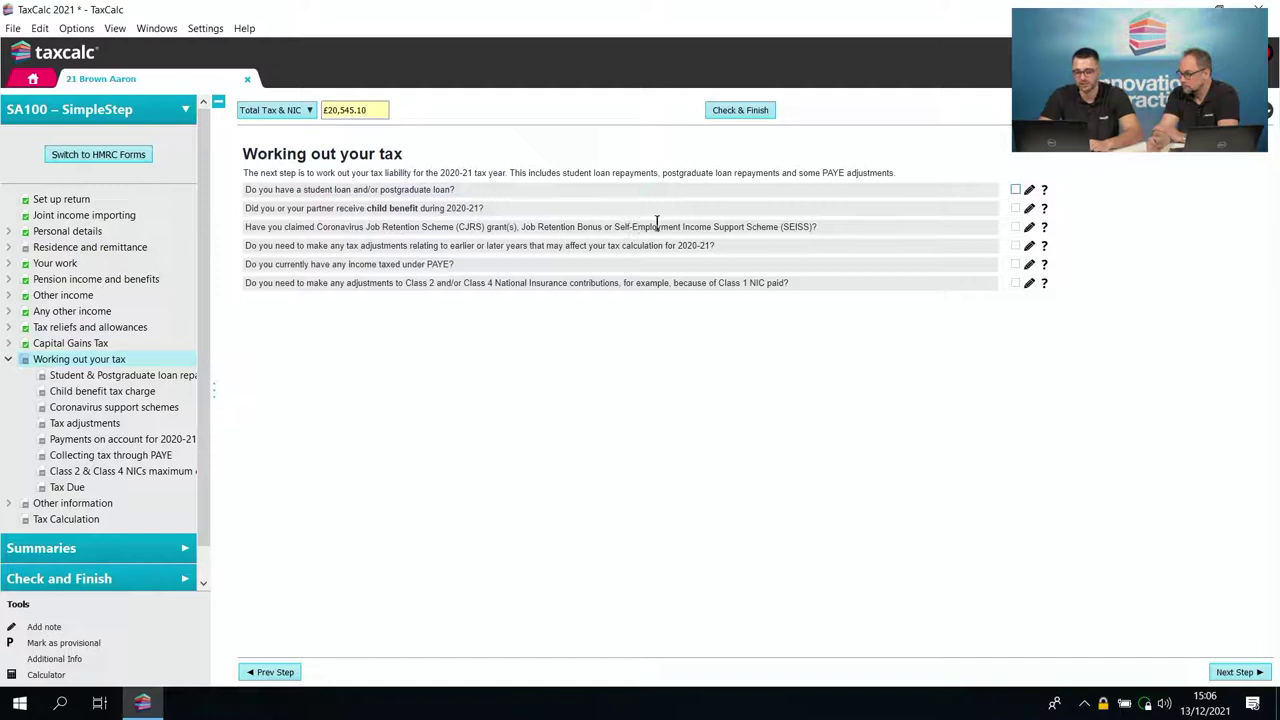
- Declare a CJRS or SEISS claim, try the taxable income declaration for support payments, clear it, and go back to withdraw the claim
click(1016, 228)
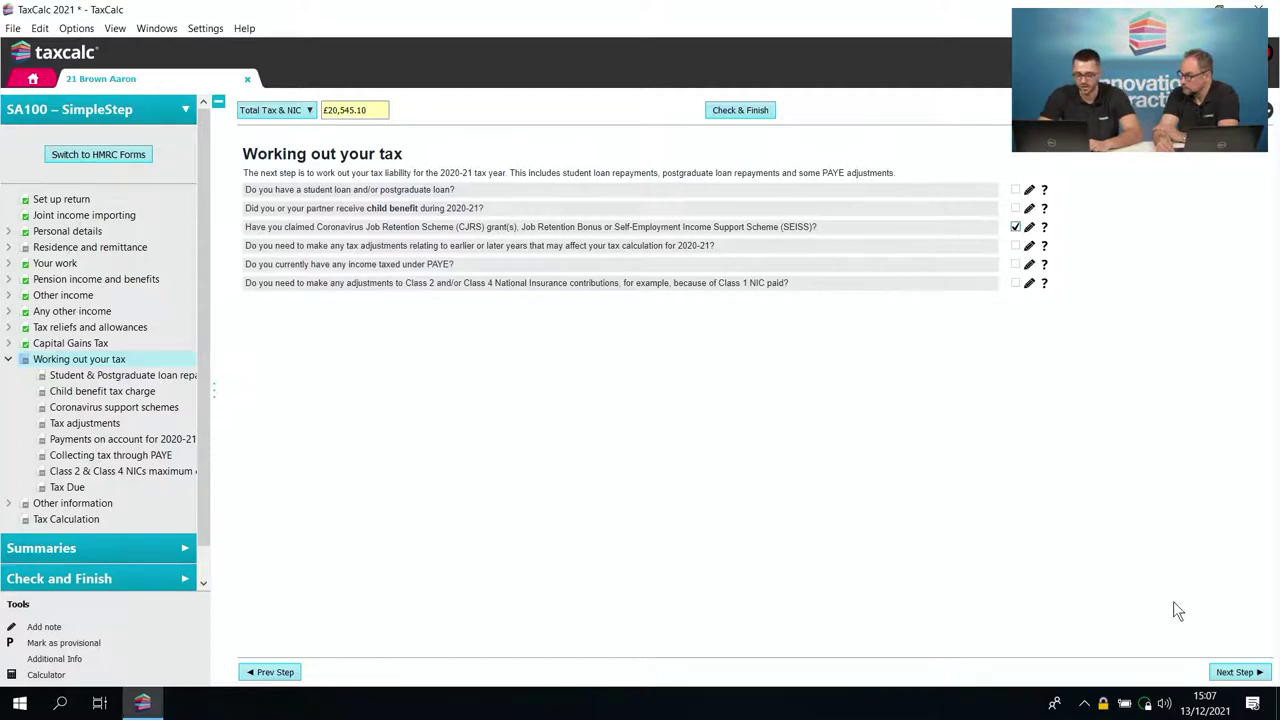
click(1238, 672)
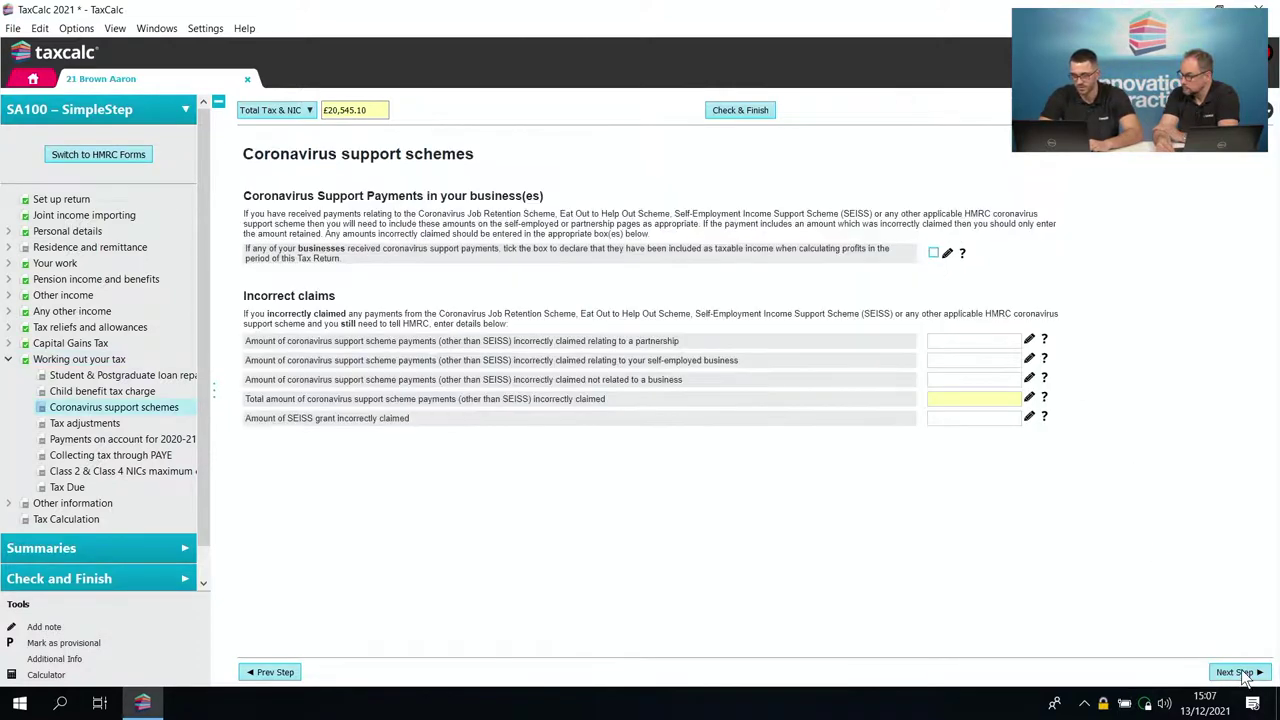
click(932, 253)
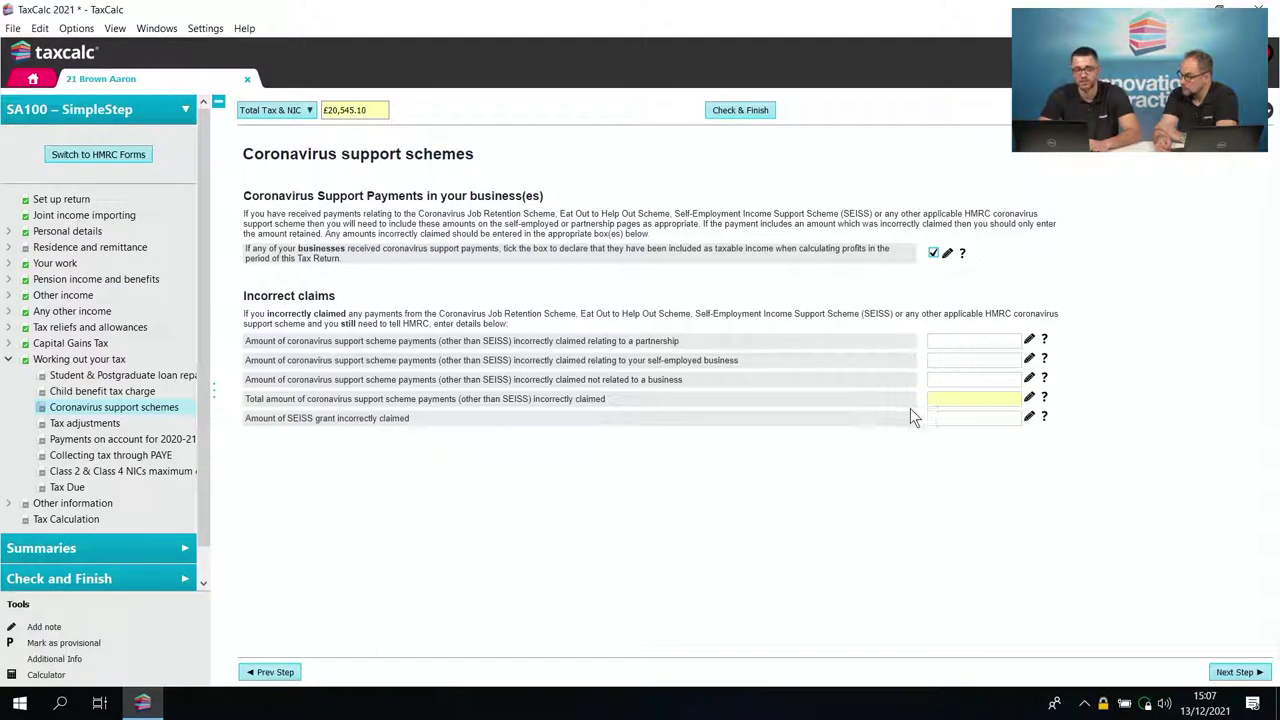
click(933, 253)
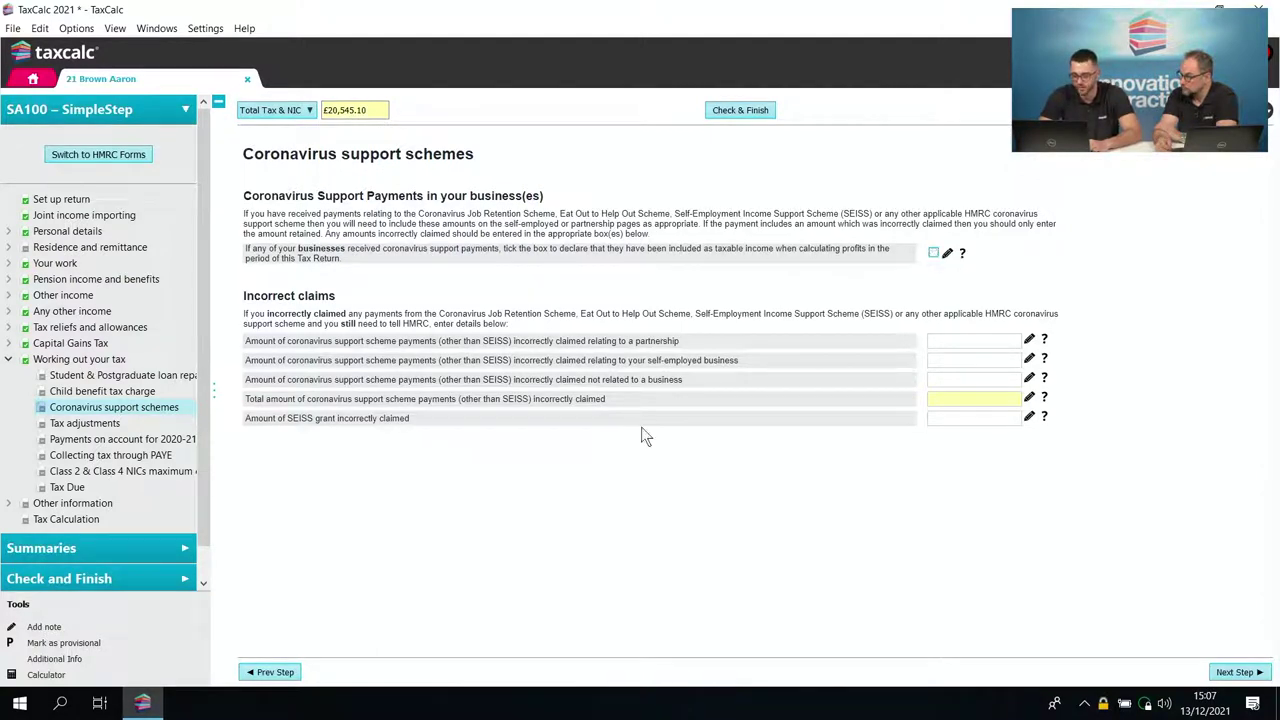
click(275, 672)
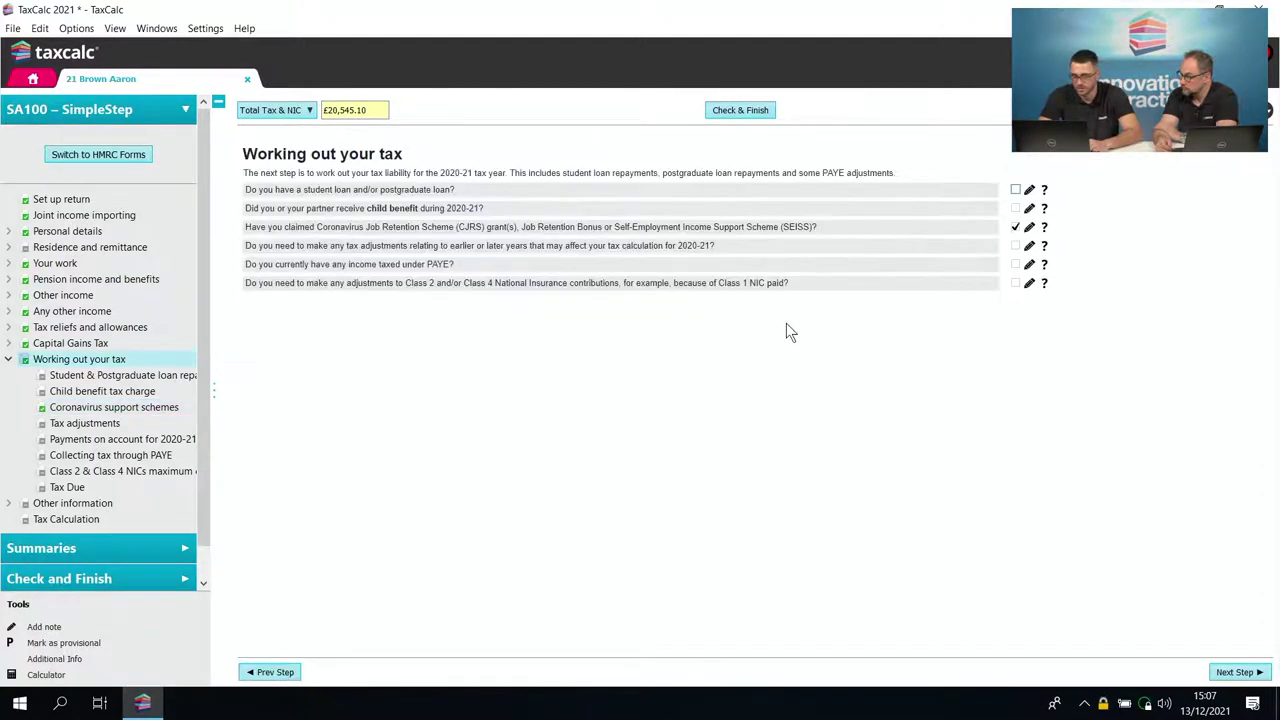
click(1015, 228)
click(818, 390)
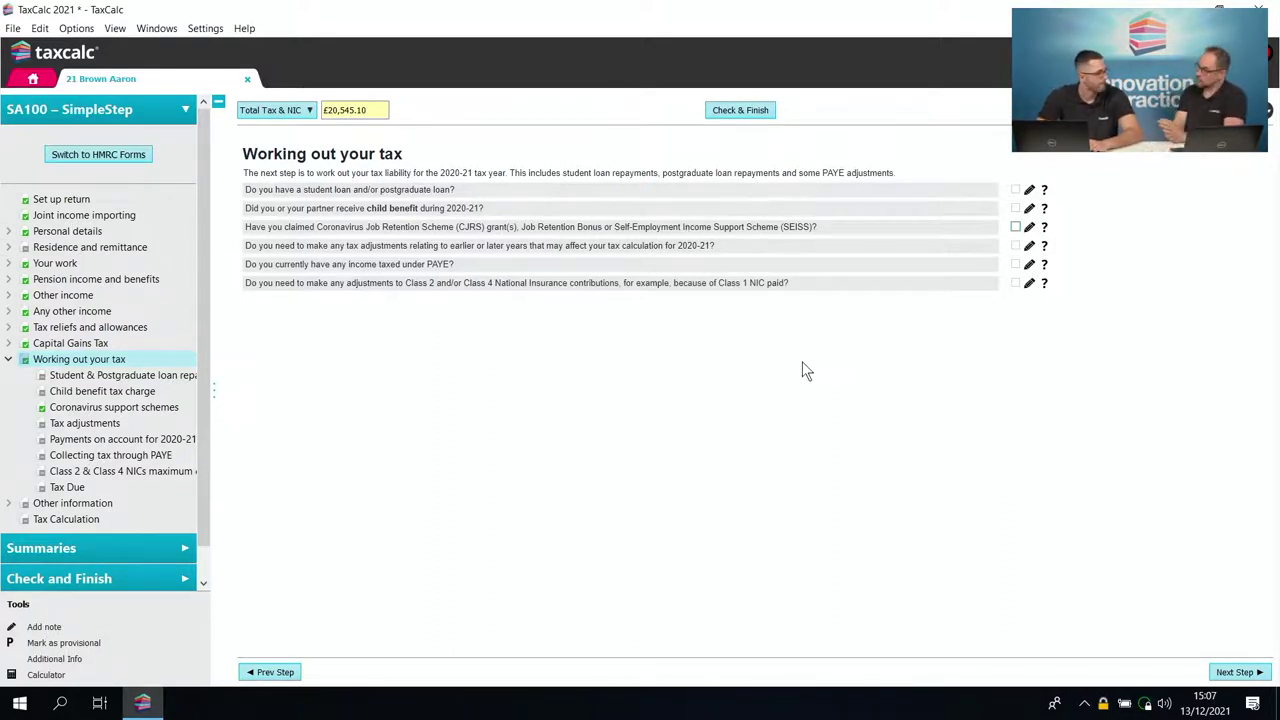
- Declare a student or postgraduate loan and set the student loan repayment plan to Plan 1
click(1015, 190)
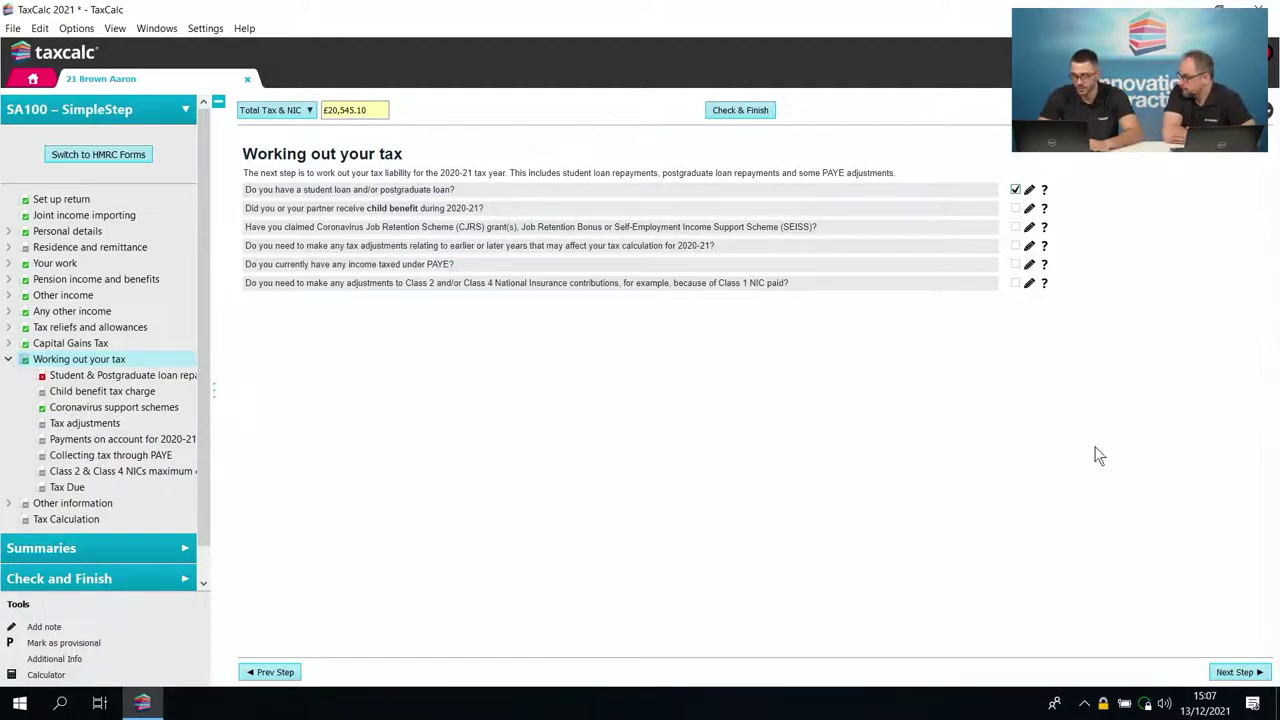
click(1236, 672)
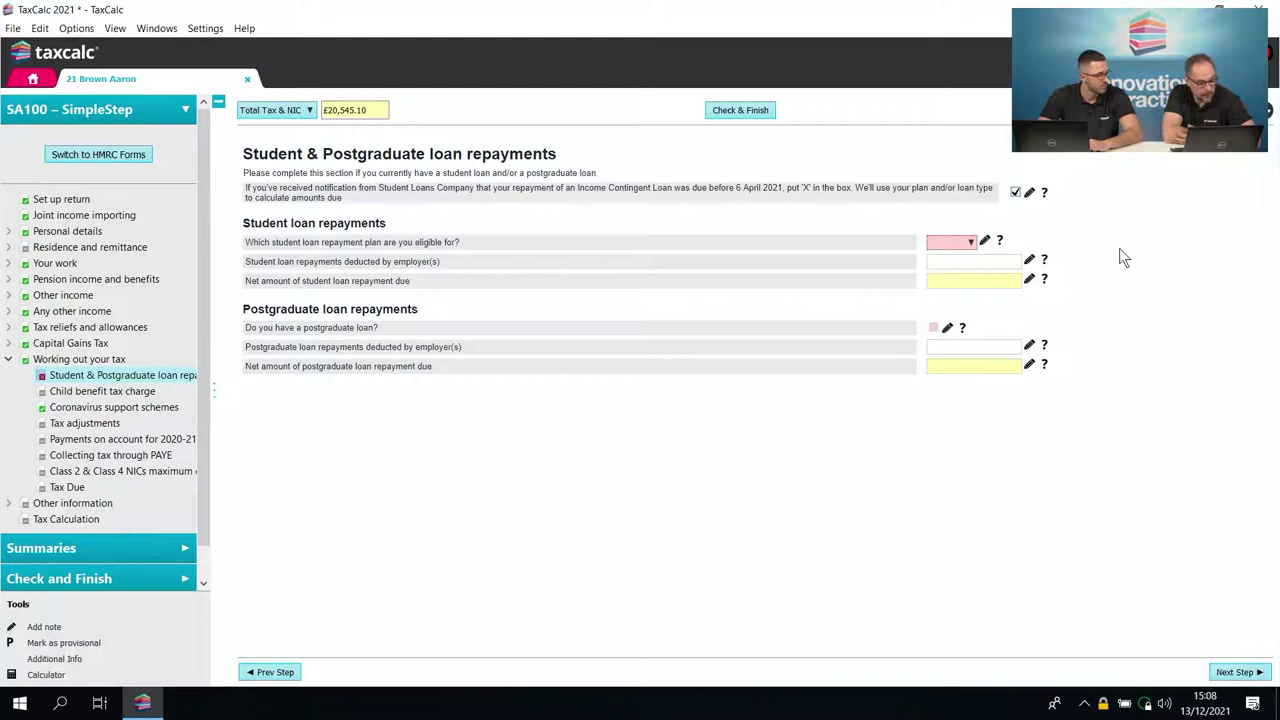
click(948, 241)
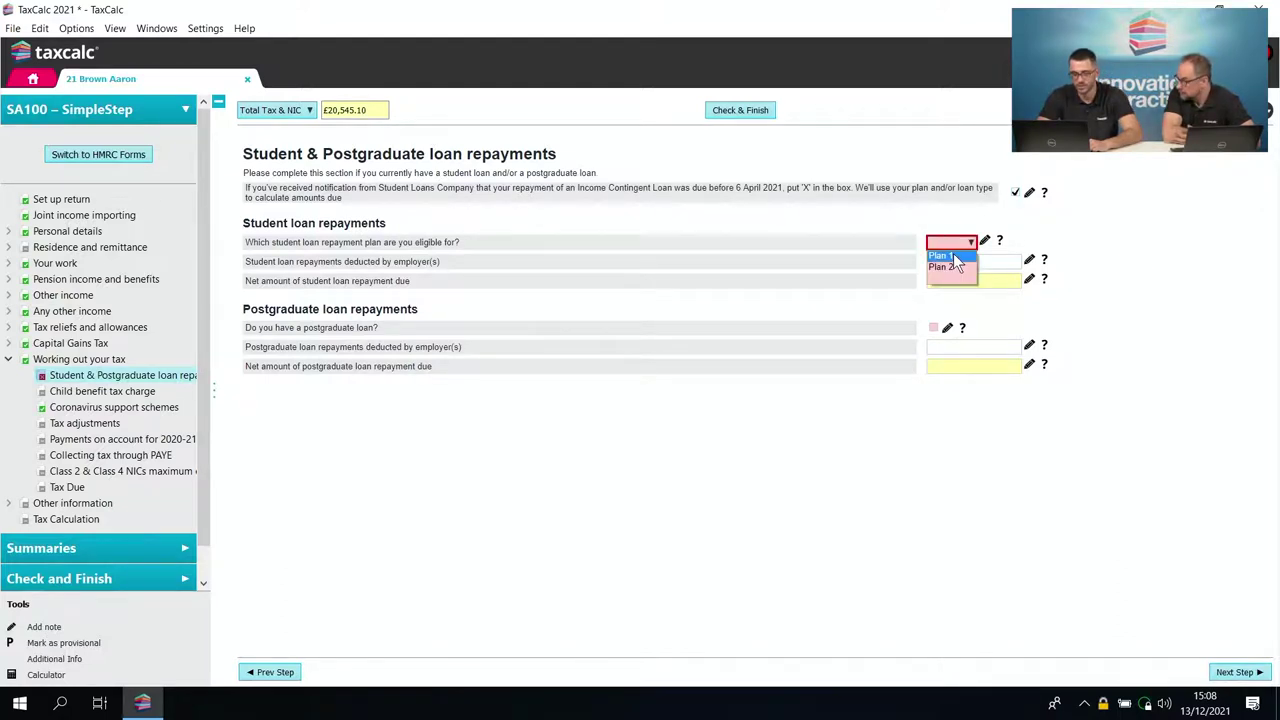
click(944, 256)
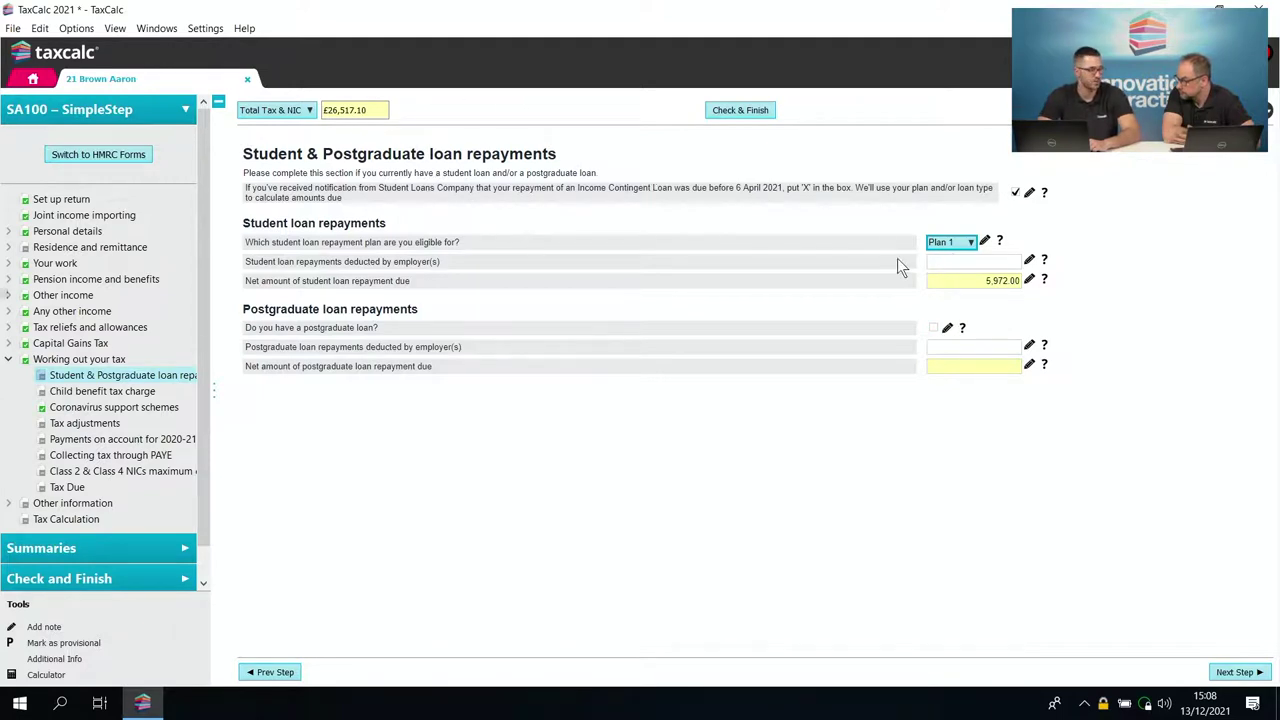
- Enter 1,000 as the student loan repayments deducted by employers, then clear the amount and enter 1,000 again
click(994, 261)
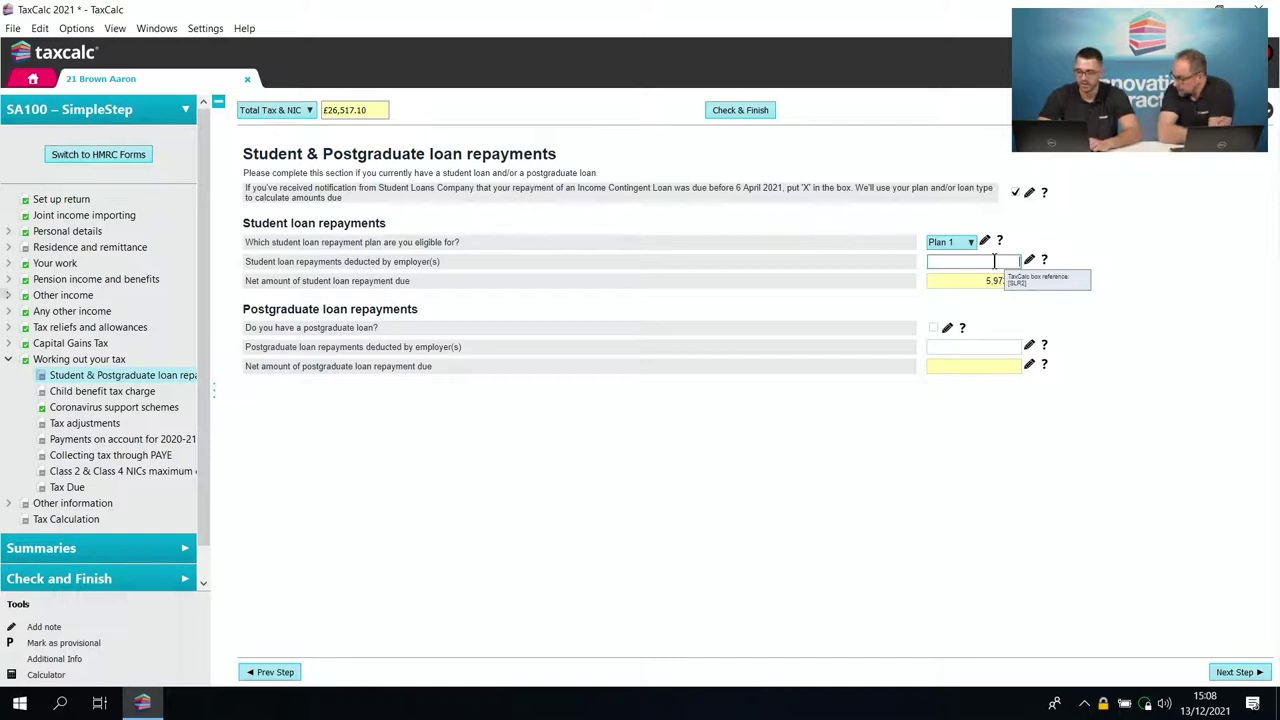
text(1000)
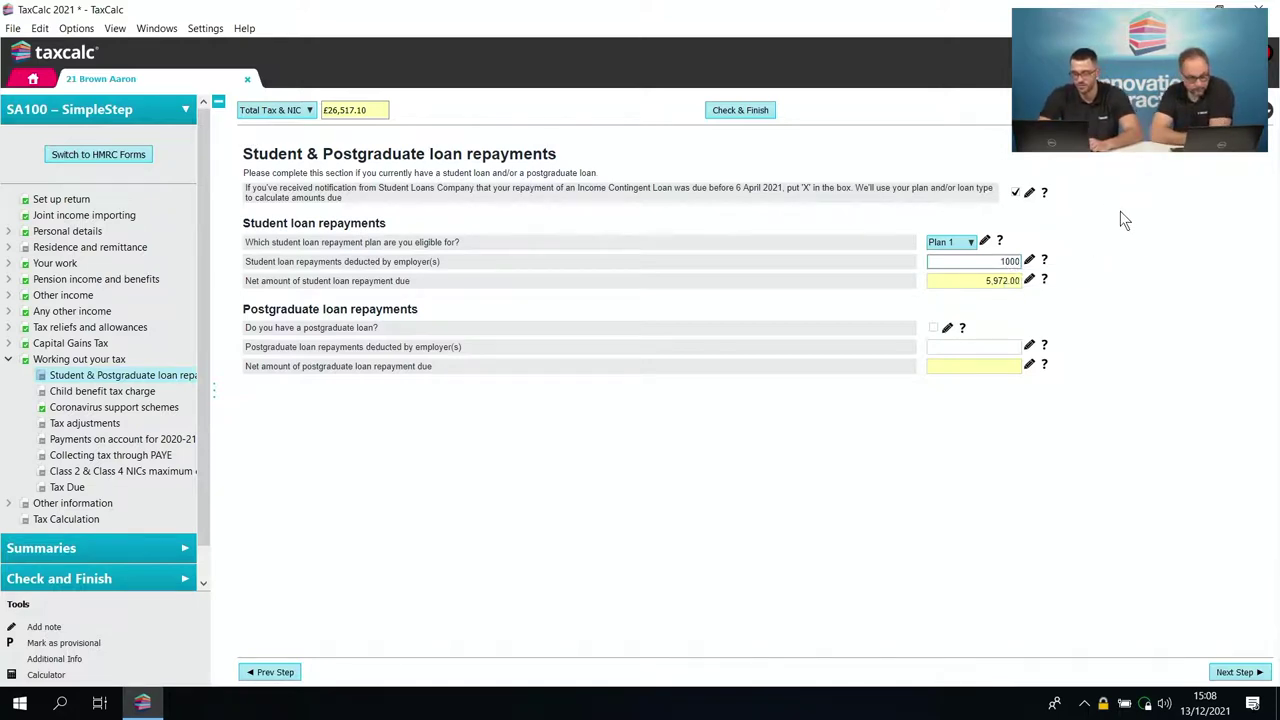
key(Tab)
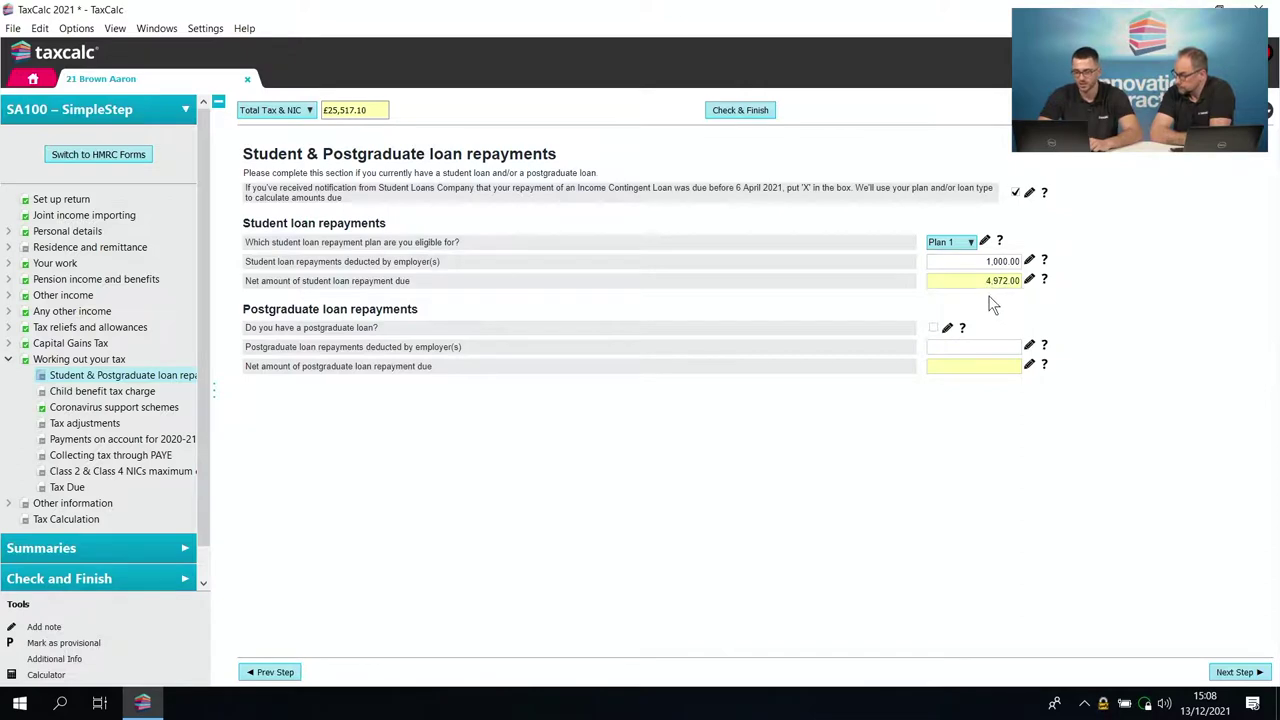
click(1002, 265)
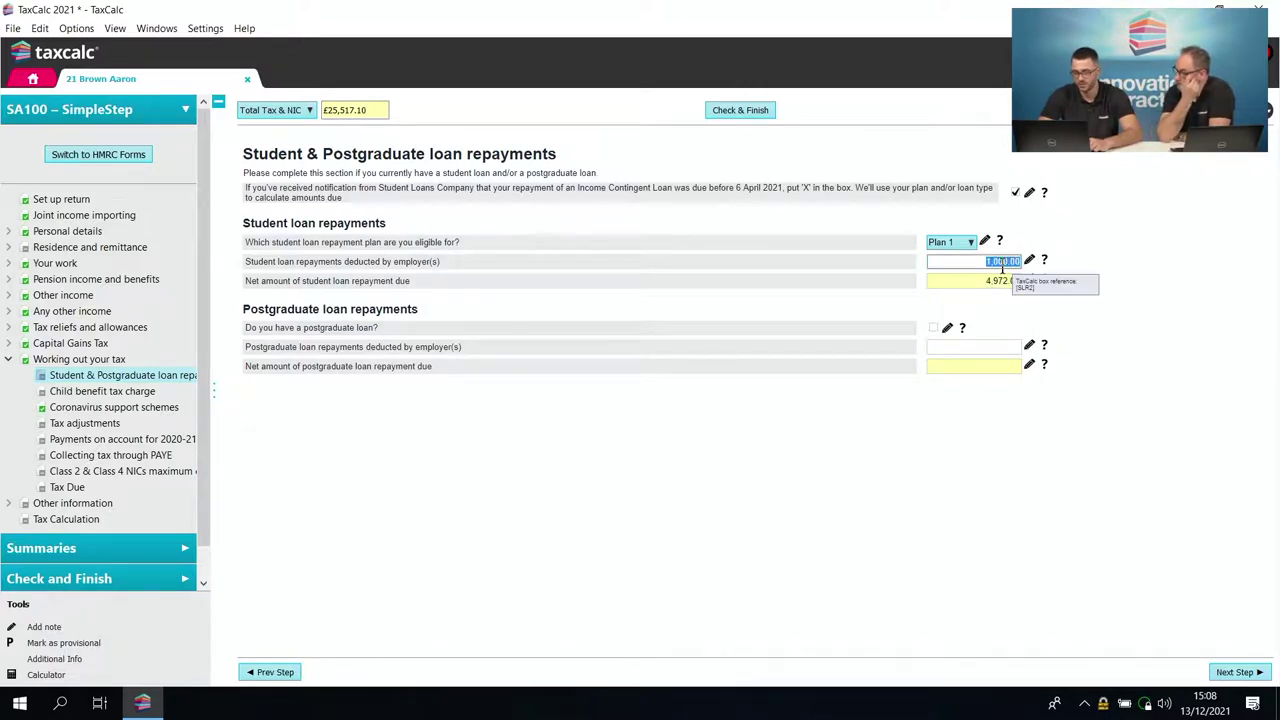
key(BackSpace)
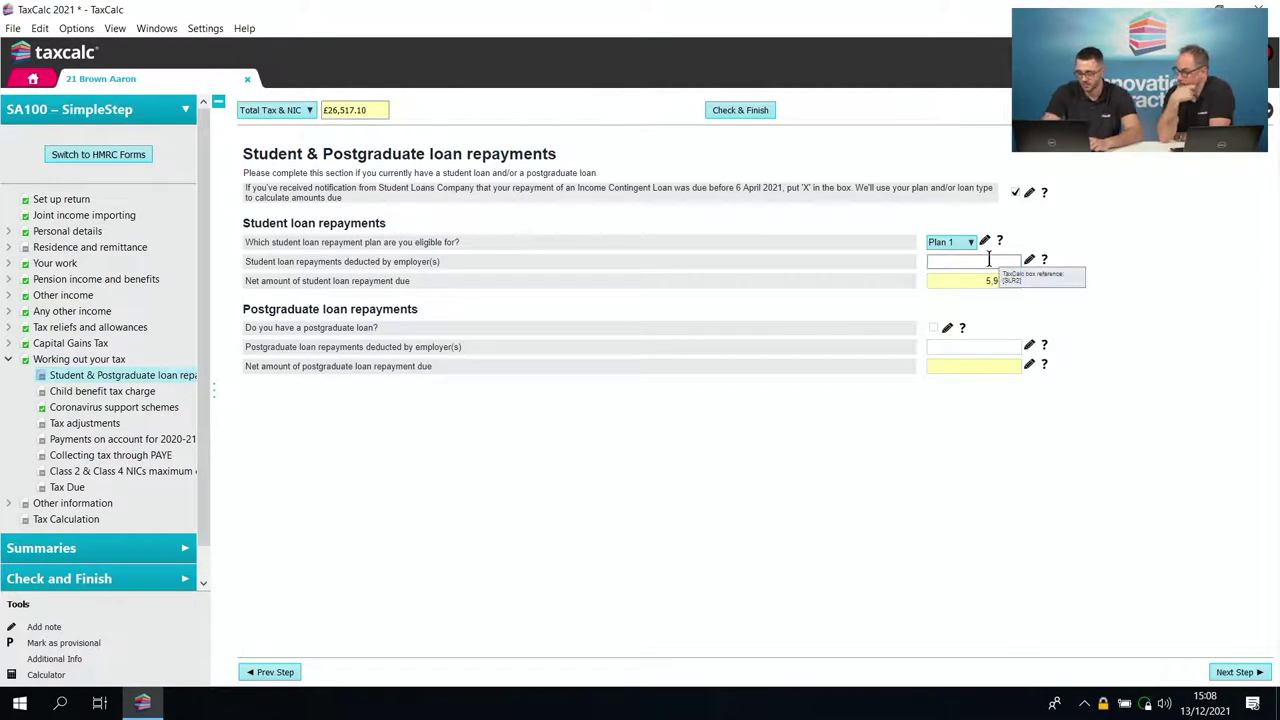
text(1000)
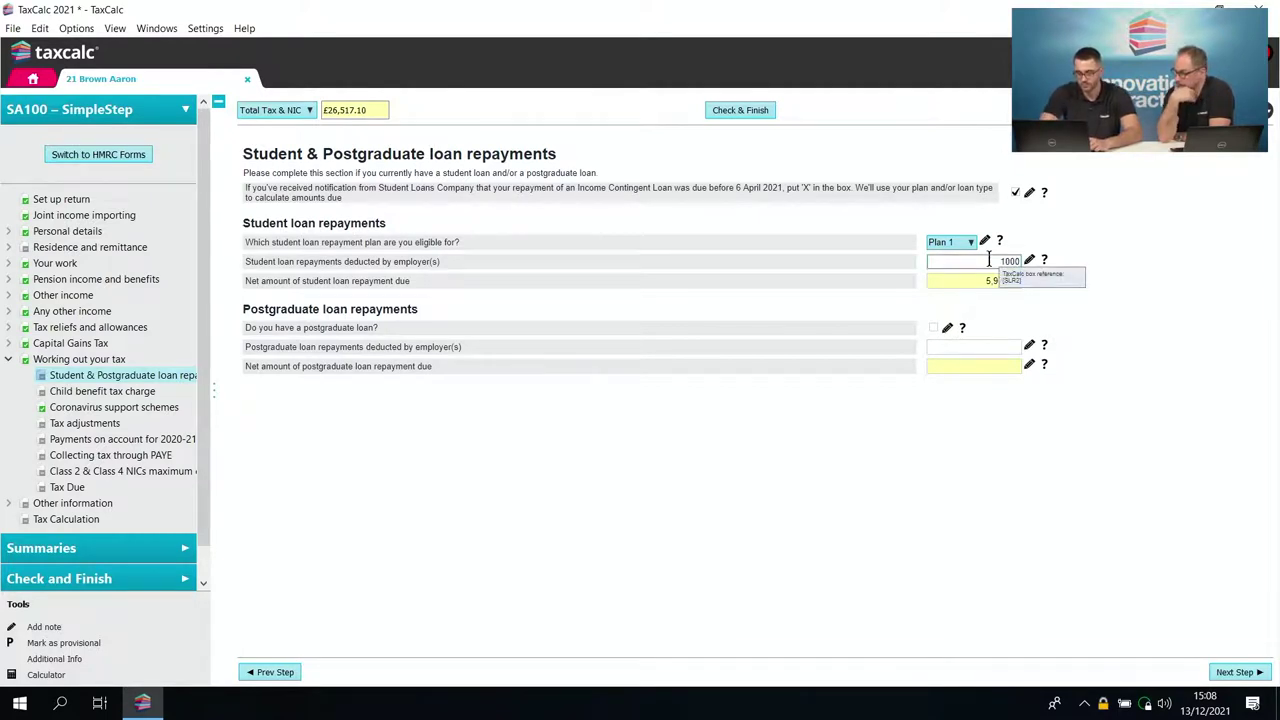
click(977, 524)
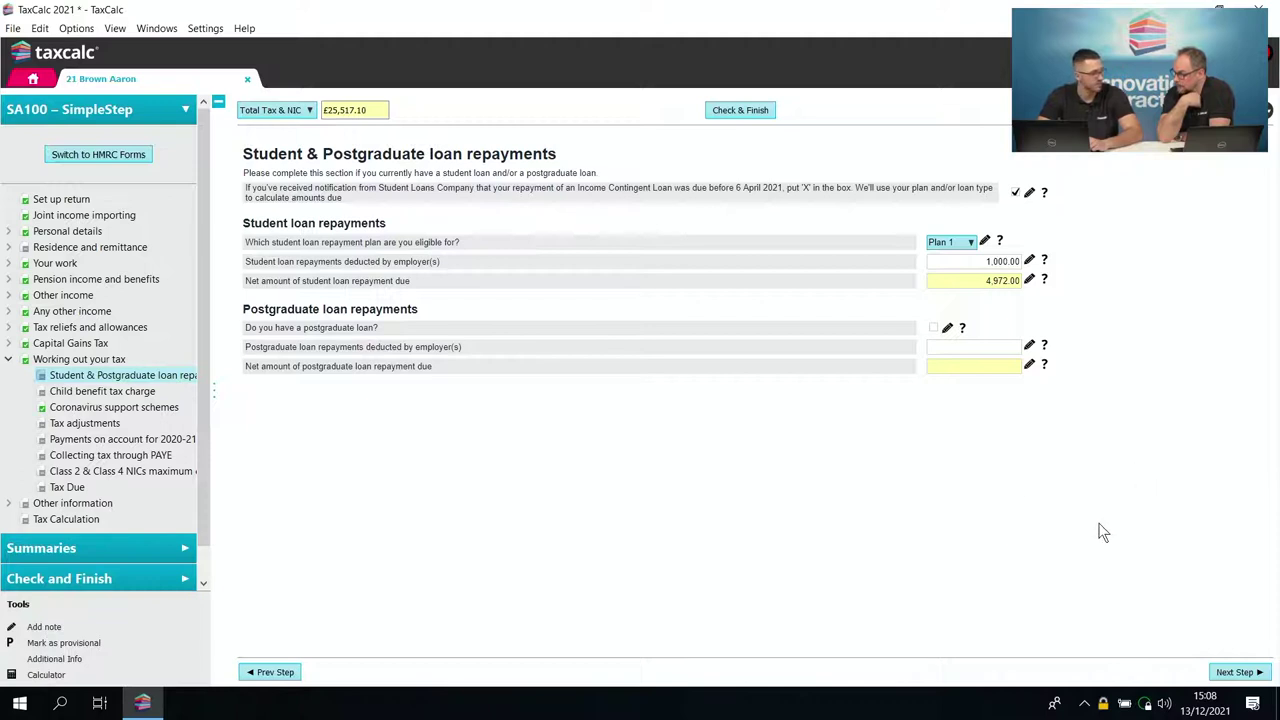
- Declare payments on account, enter 5,000 due and 5,000 paid for both 31 January and 31 July 2021, and continue to Class 2 & Class 4 NICs
click(1253, 674)
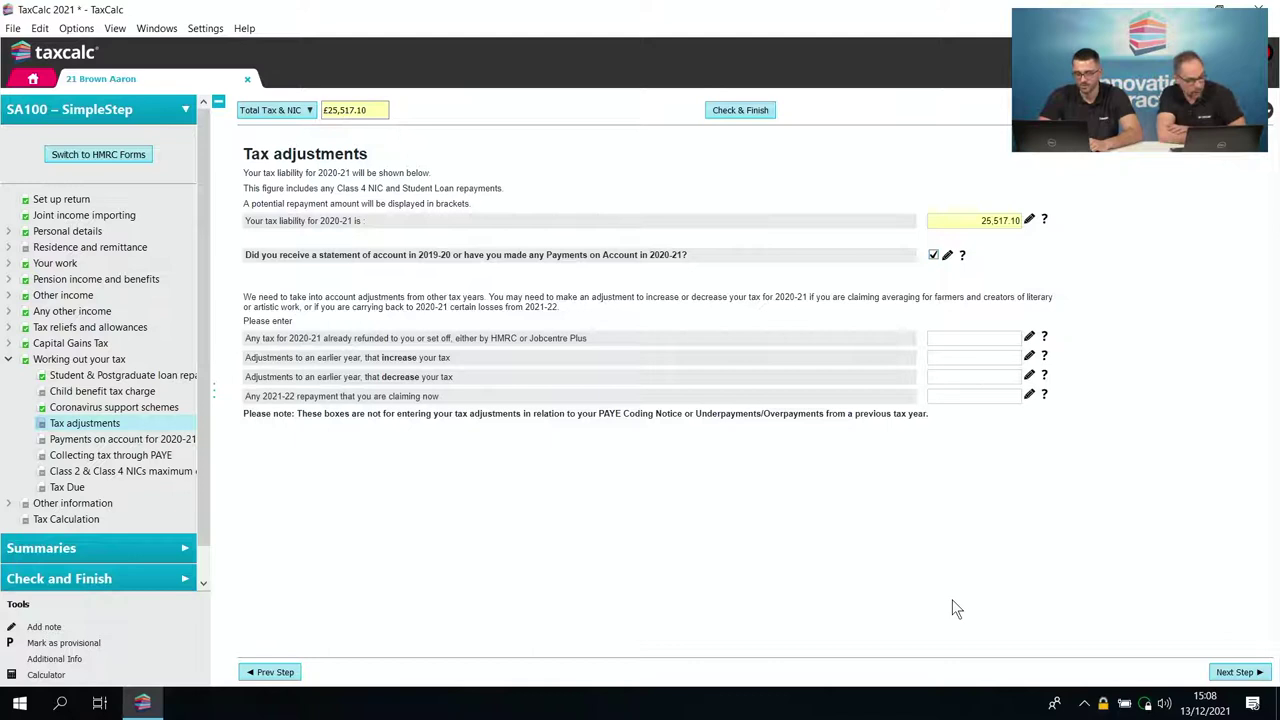
click(1237, 673)
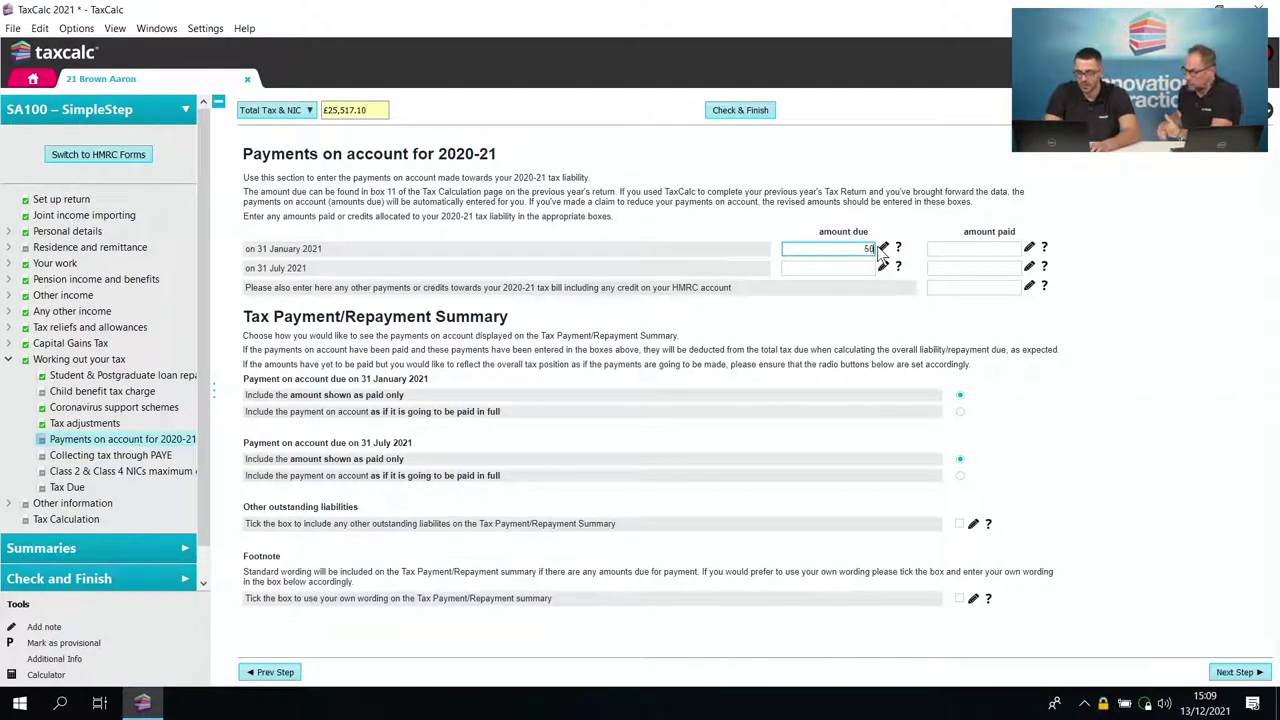
key(Tab)
text(5,000)
key(Tab)
text(500)
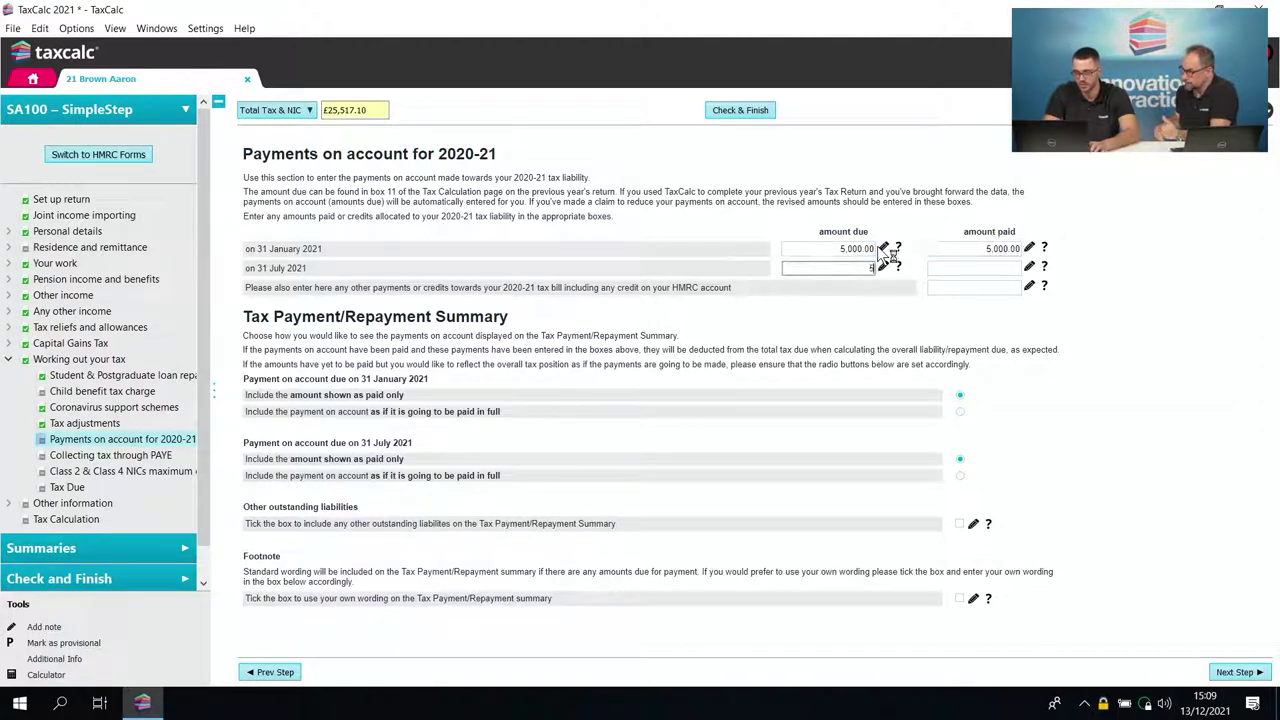
key(Tab)
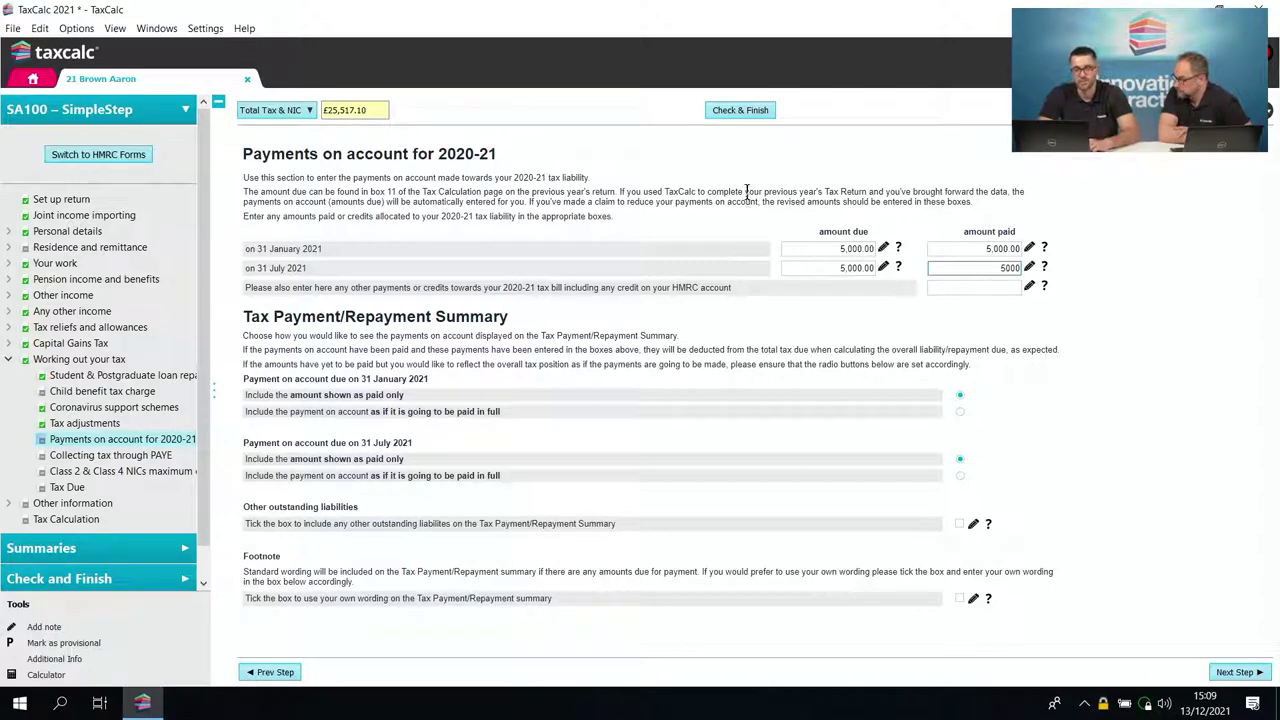
click(744, 190)
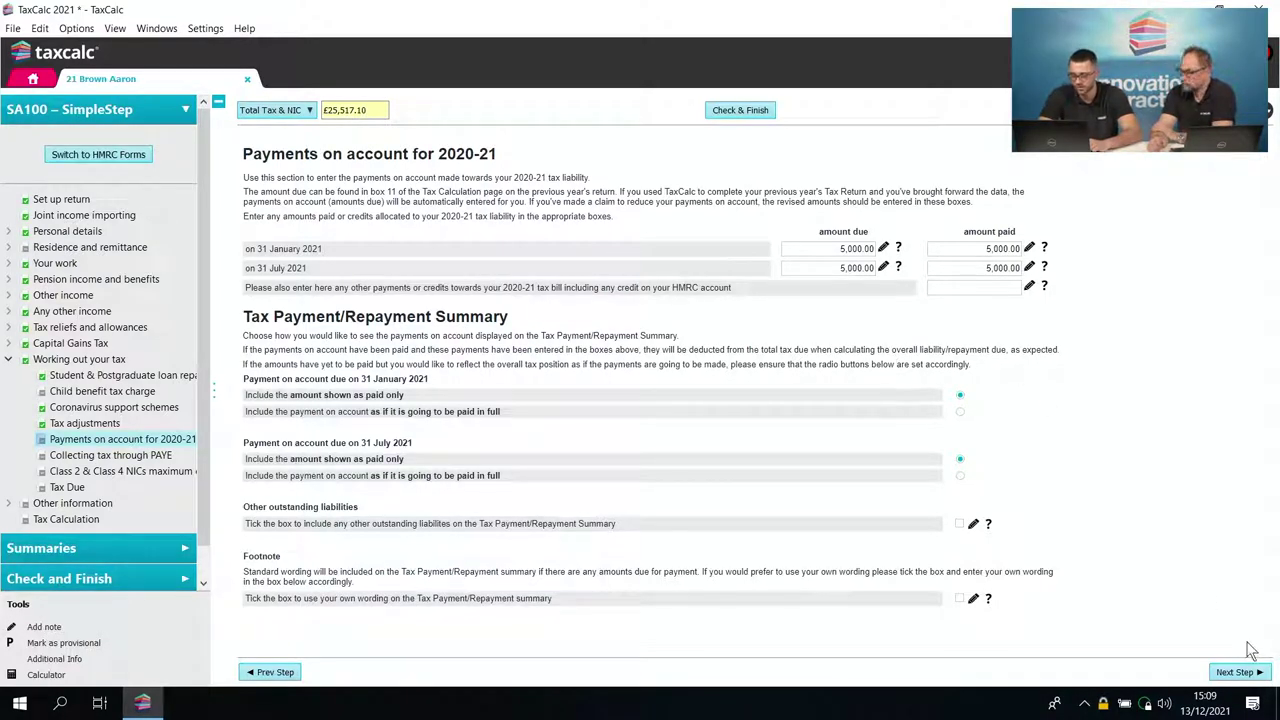
click(1238, 673)
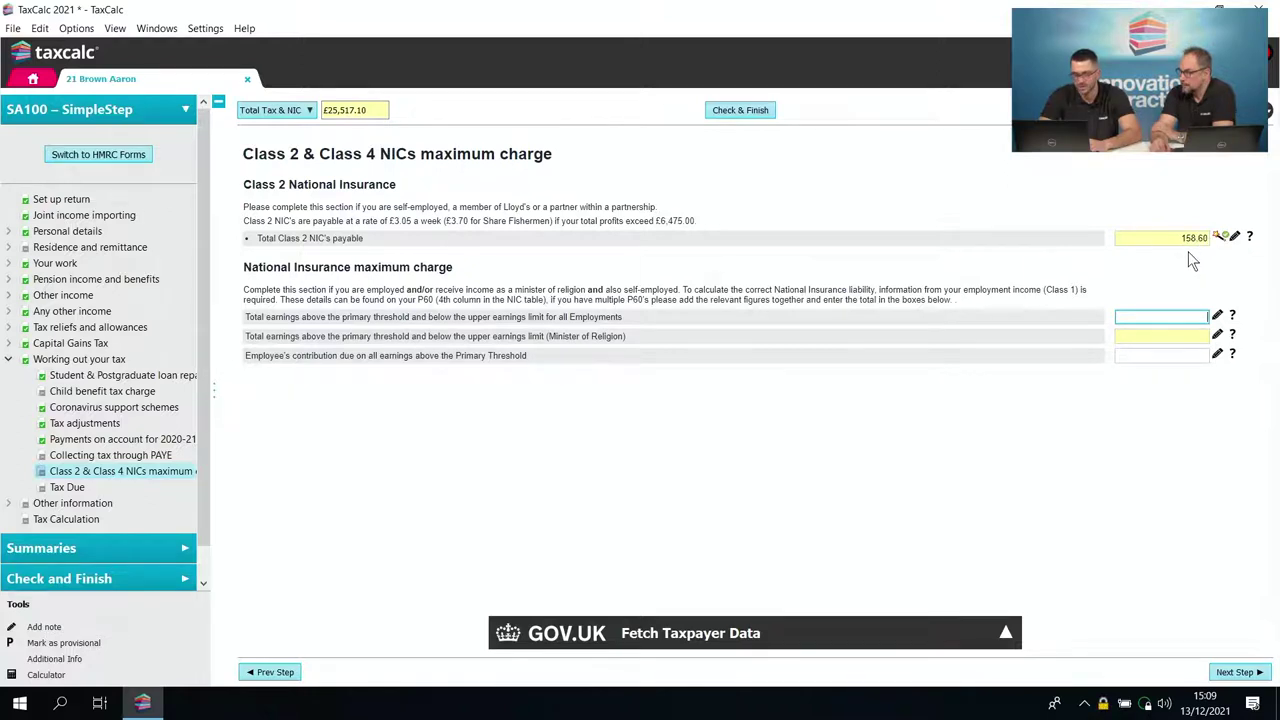
- Override the automatic Class 2 National Insurance calculation in its wizard with a total of 0
click(1223, 237)
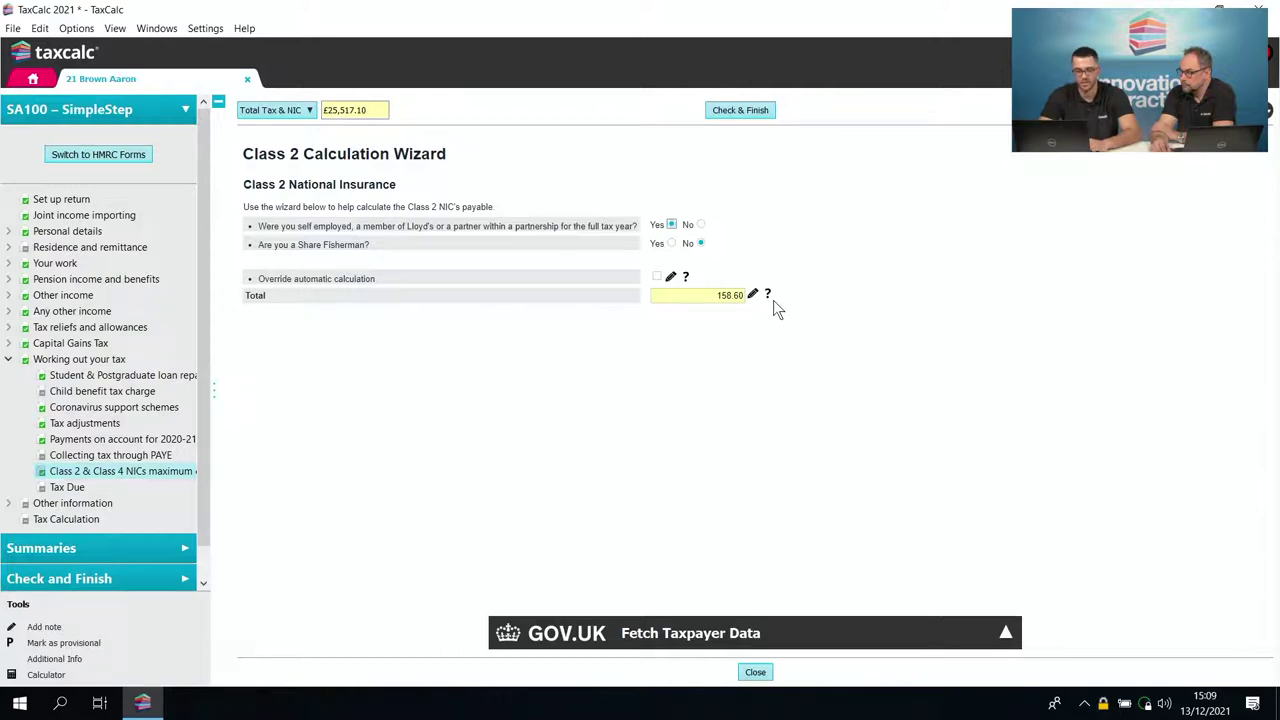
click(657, 277)
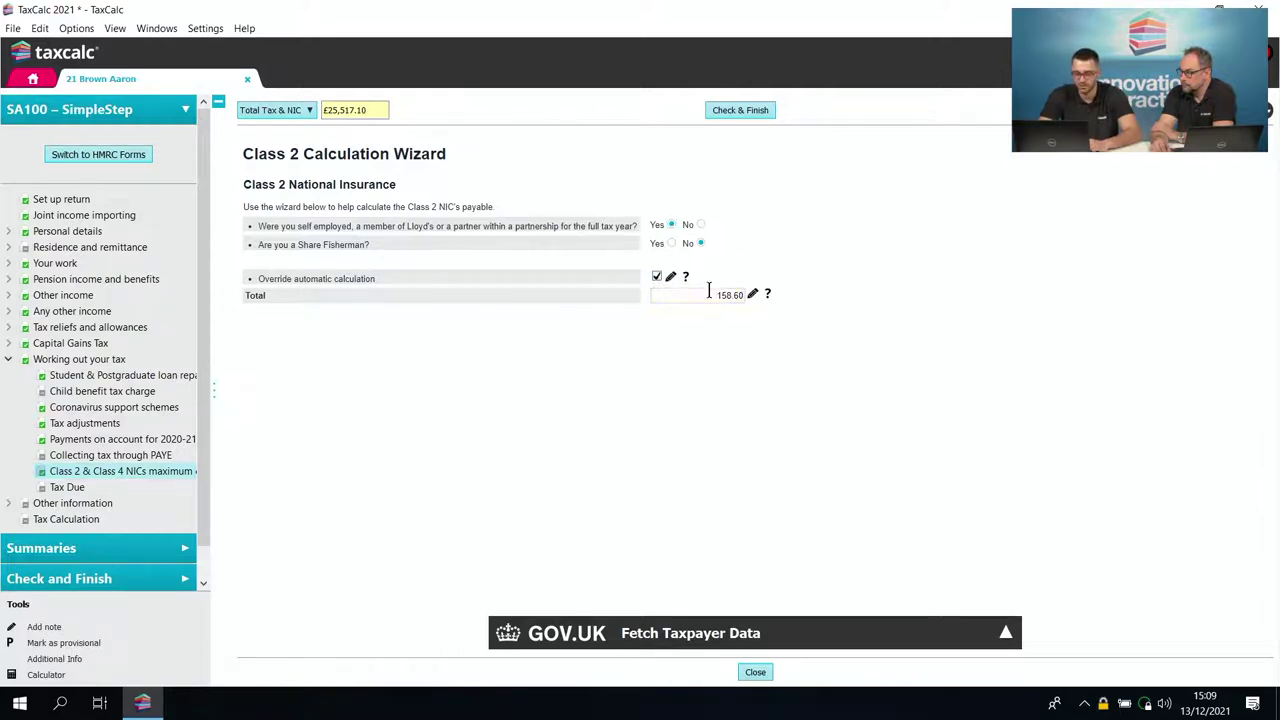
click(730, 295)
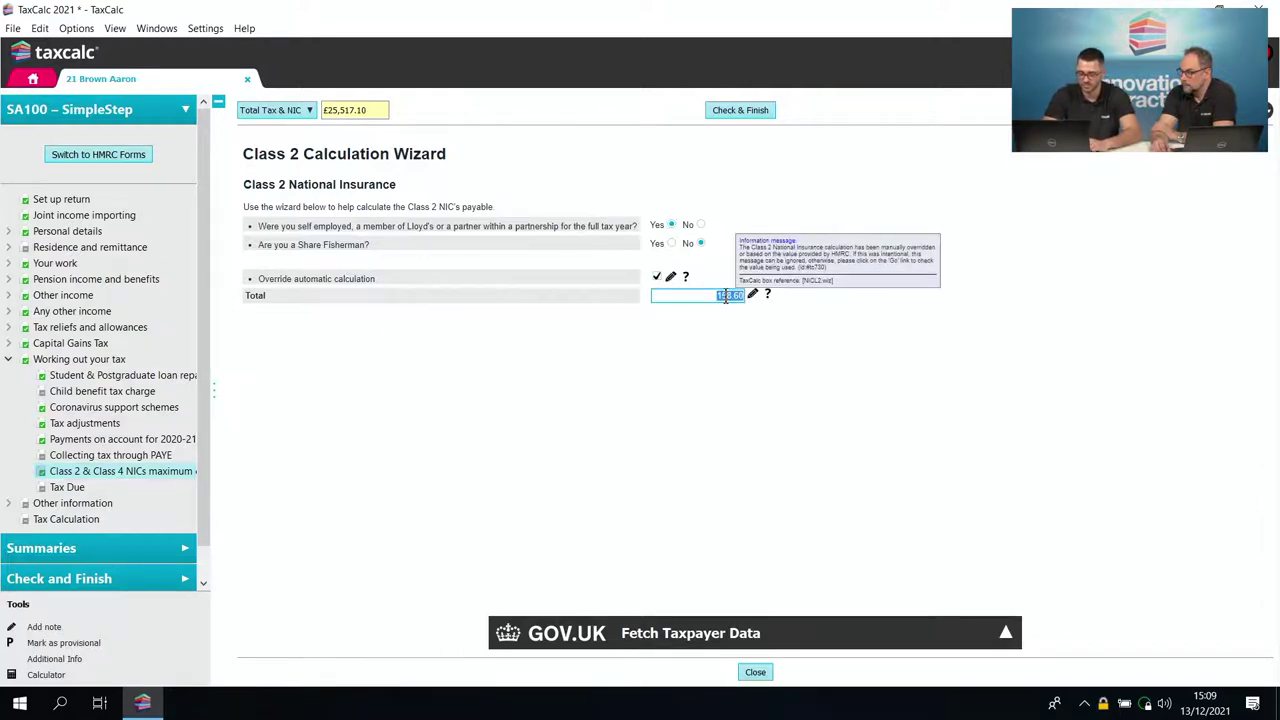
text(0)
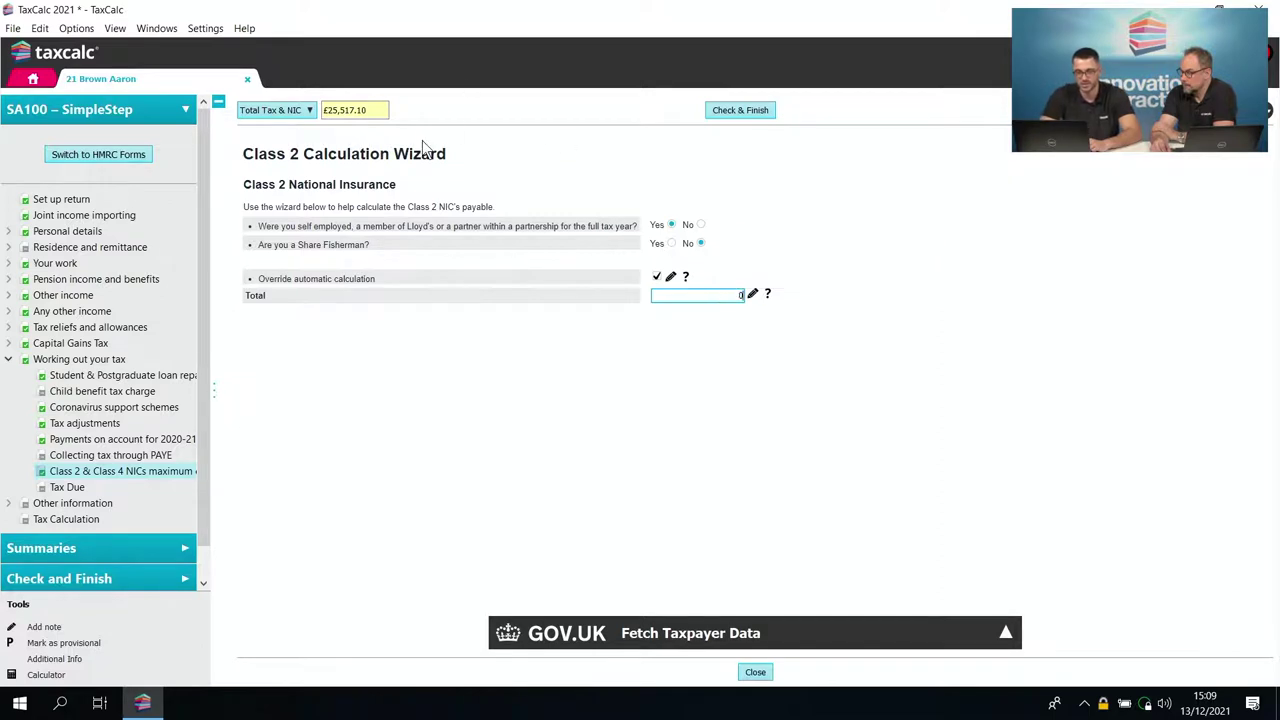
click(368, 126)
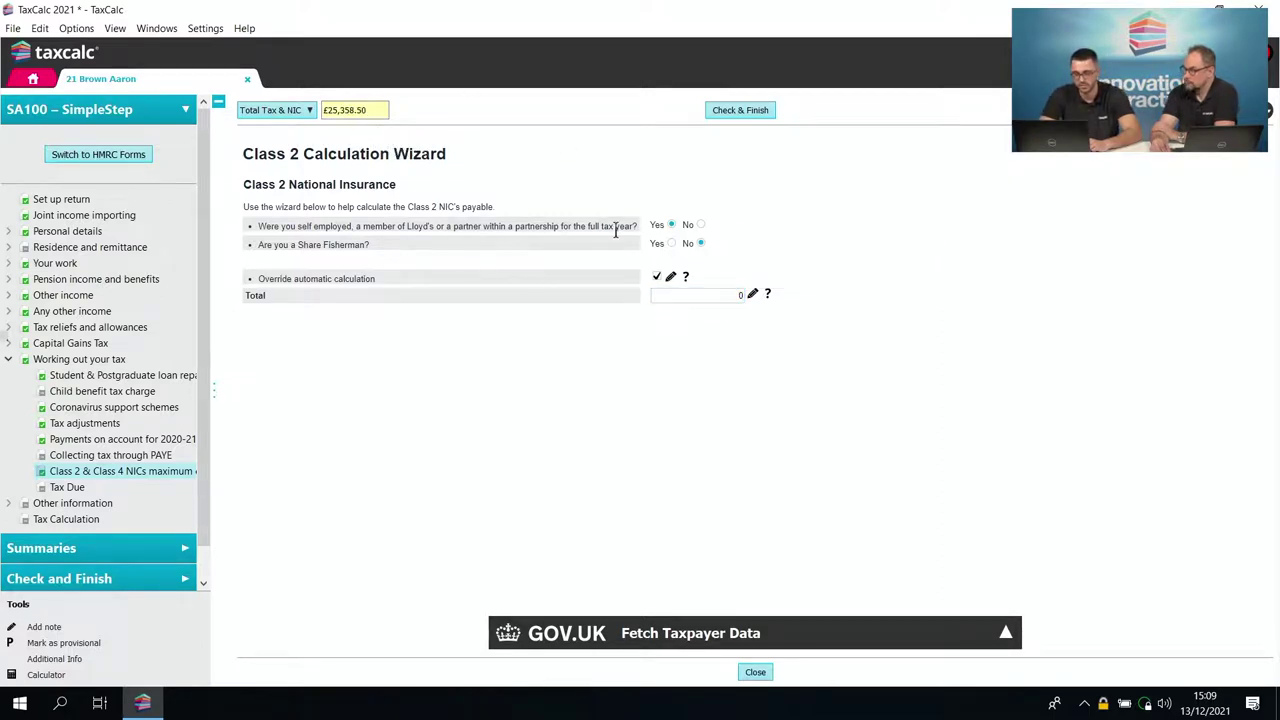
- Clear the overridden total, return the Class 2 National Insurance to automatic calculation, and close the wizard
click(707, 296)
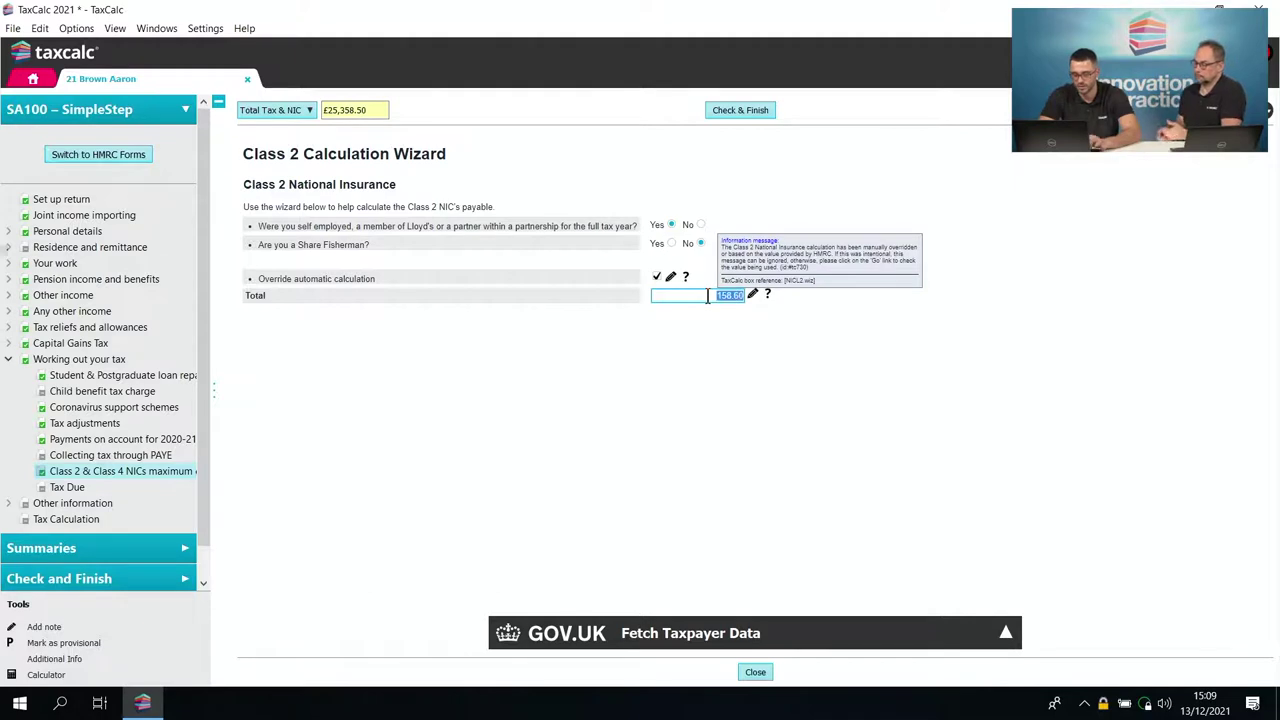
key(Delete)
click(830, 517)
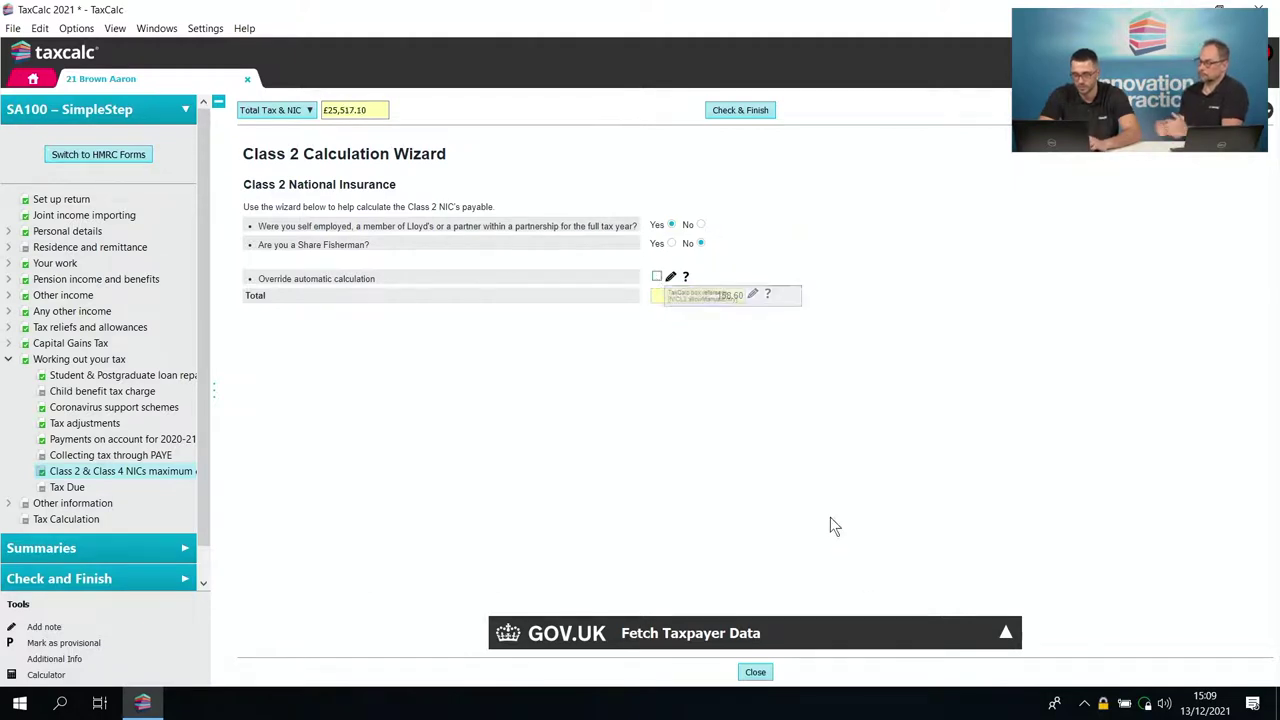
click(757, 671)
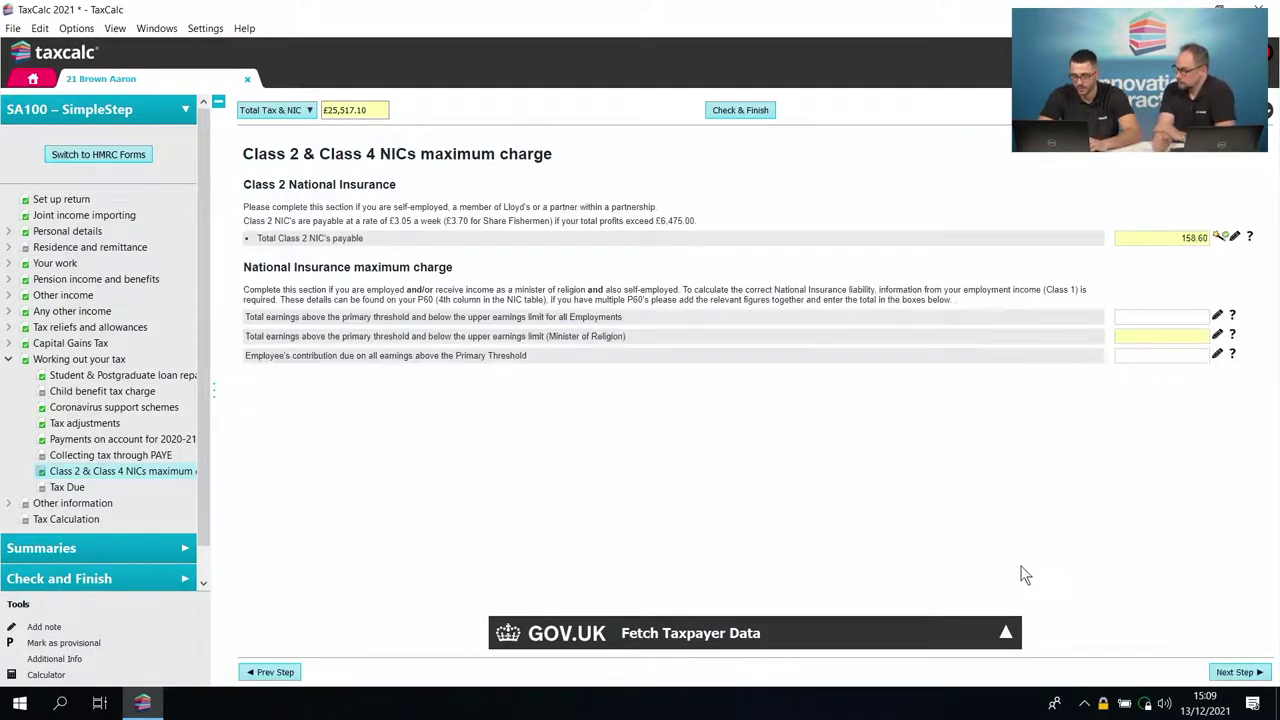
- Continue through Tax Due, Other information, Bank details and Agent details without changing any entries, and run the check of the return
click(1235, 673)
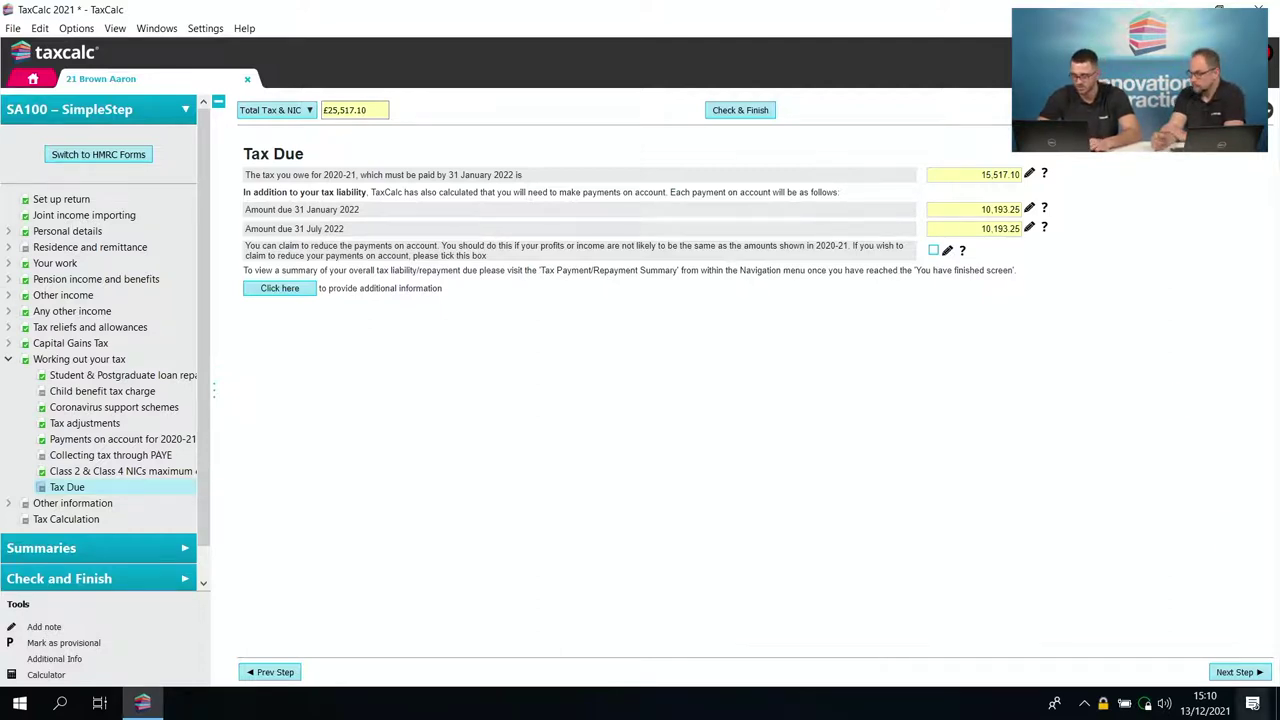
click(1237, 672)
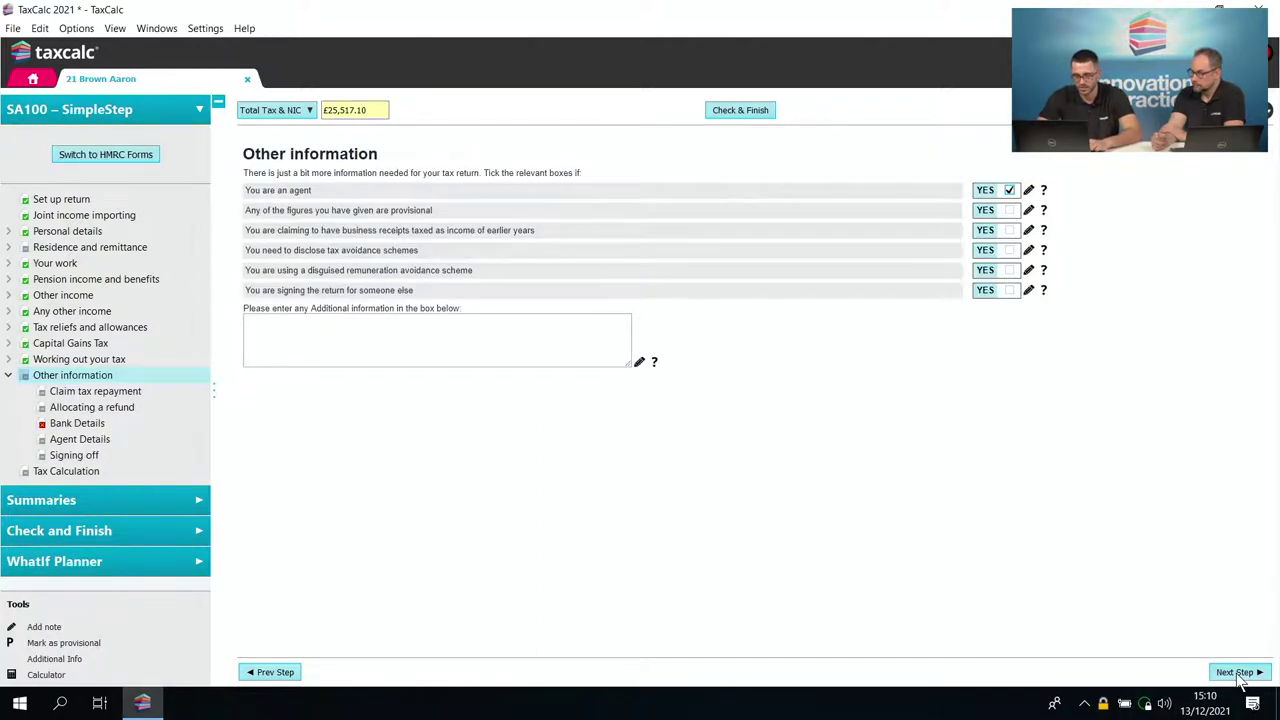
click(1237, 672)
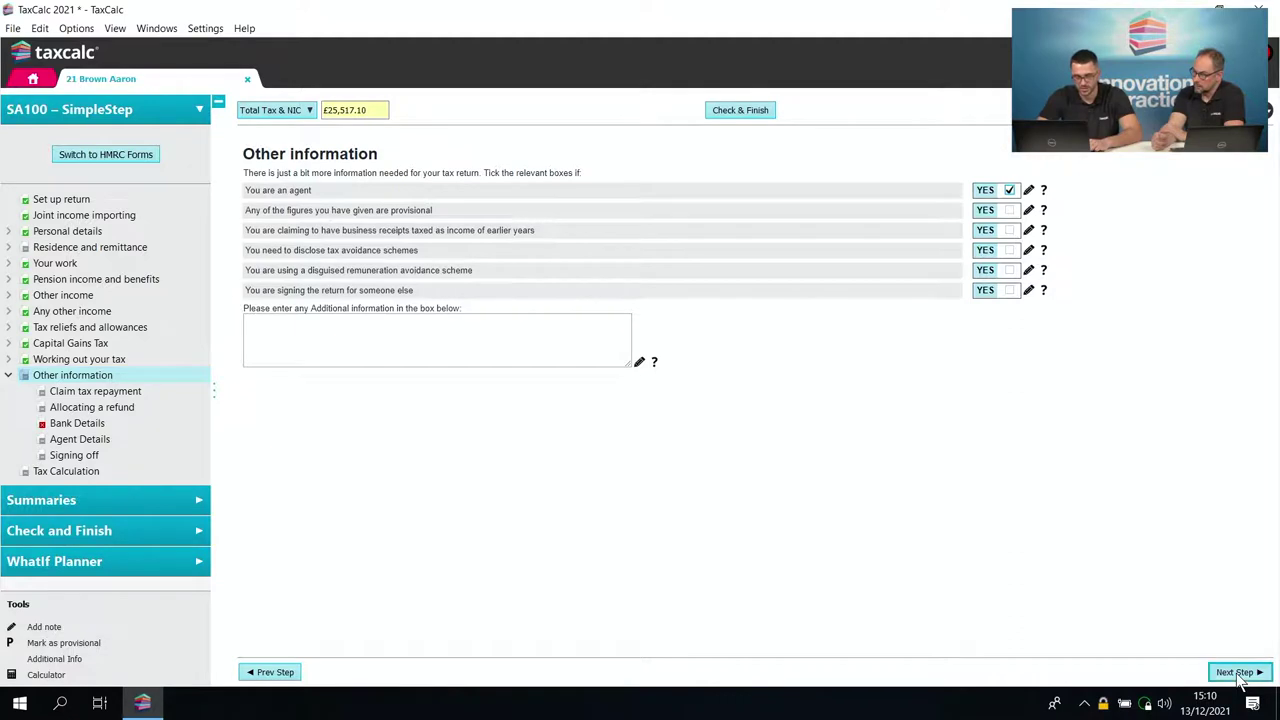
click(1237, 672)
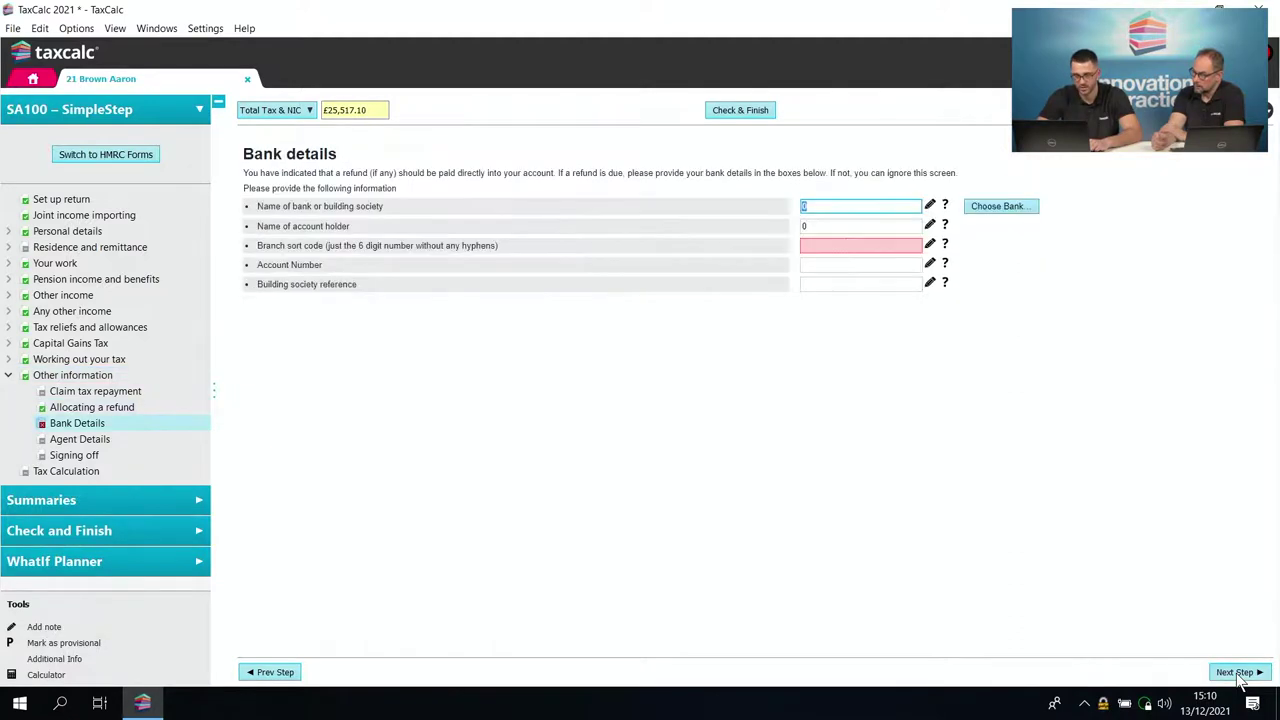
click(1237, 672)
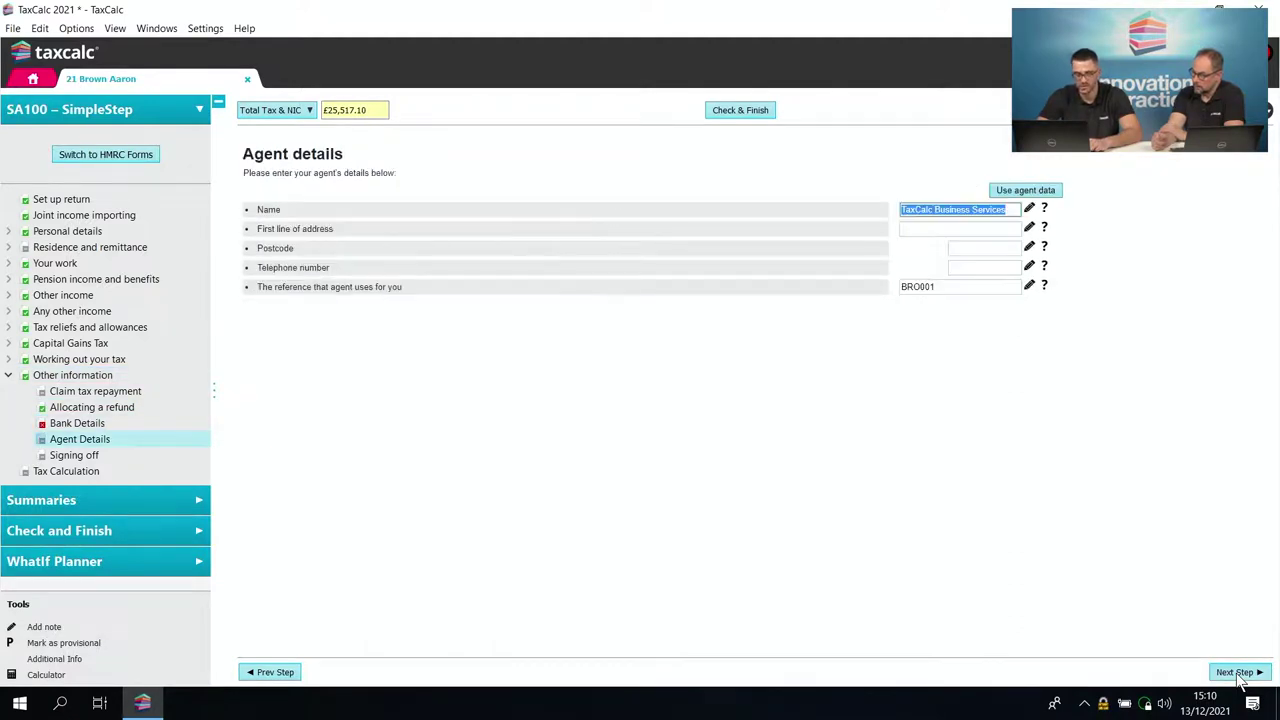
click(1237, 672)
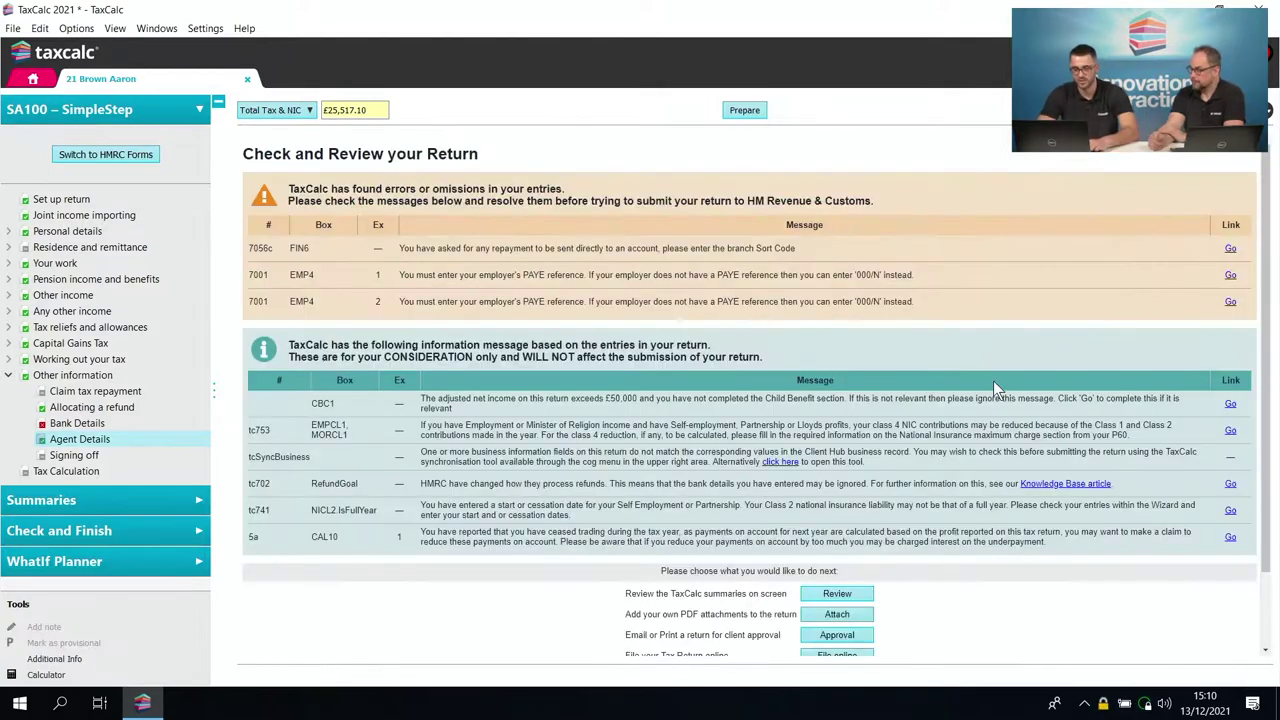
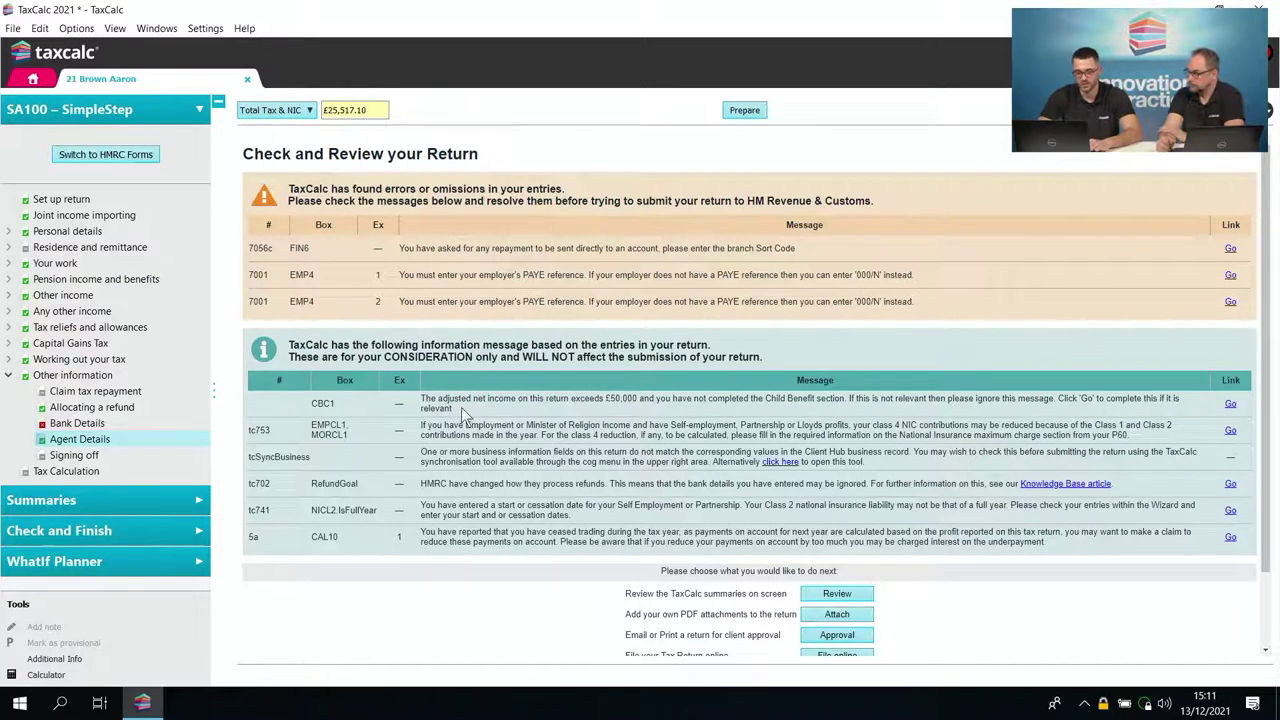
- Resolve the missing PAYE reference for the Browns I.T Services employment by entering 000/N, and check the return again
drag(446, 399, 595, 397)
click(595, 397)
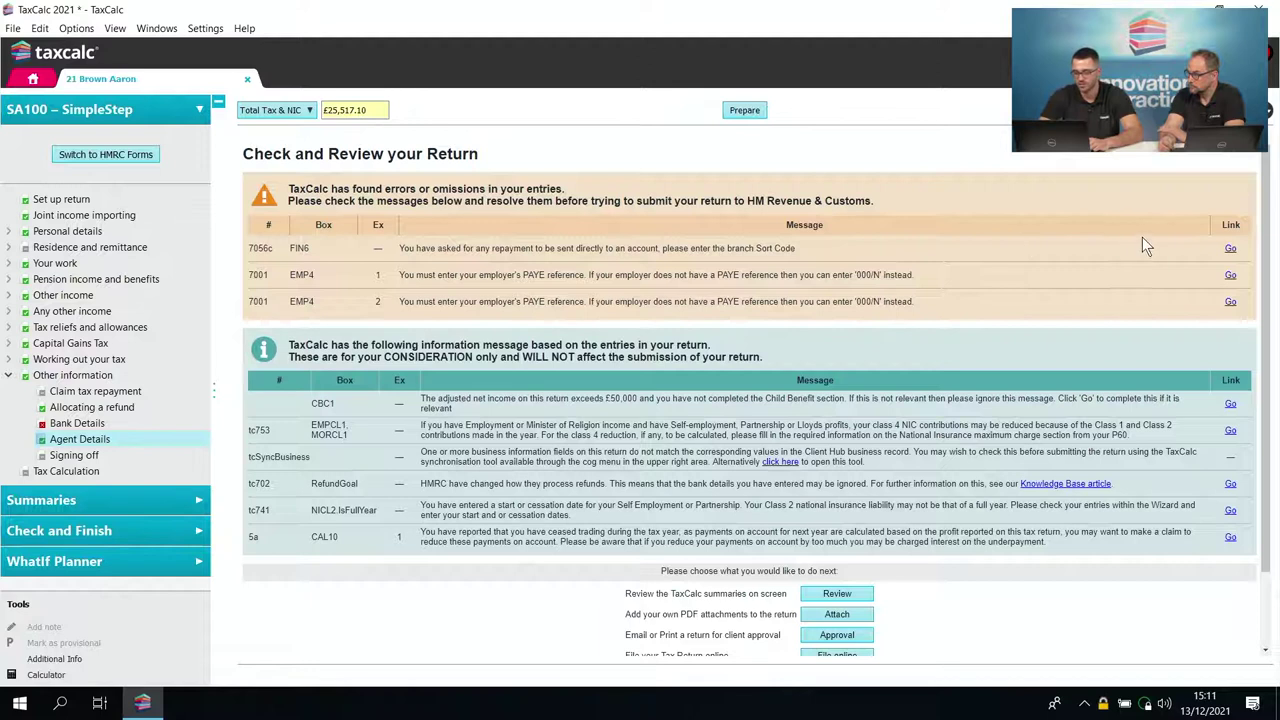
click(1231, 276)
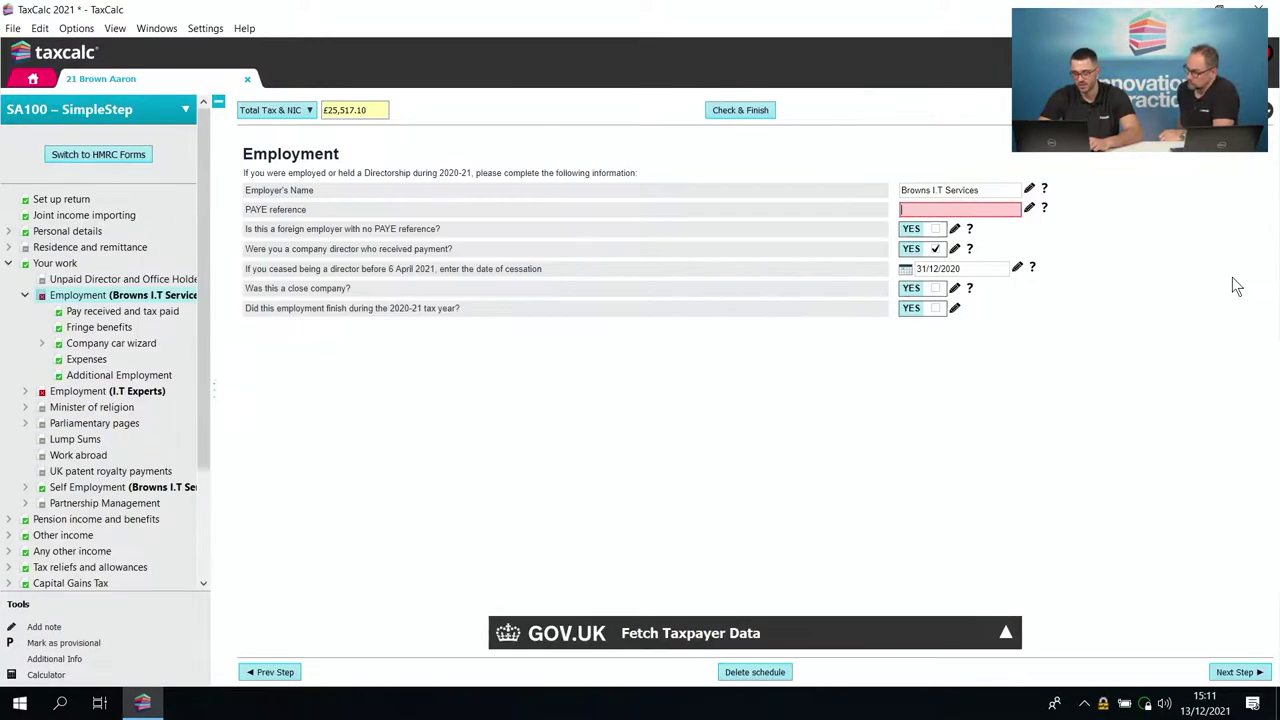
click(954, 210)
text(000/)
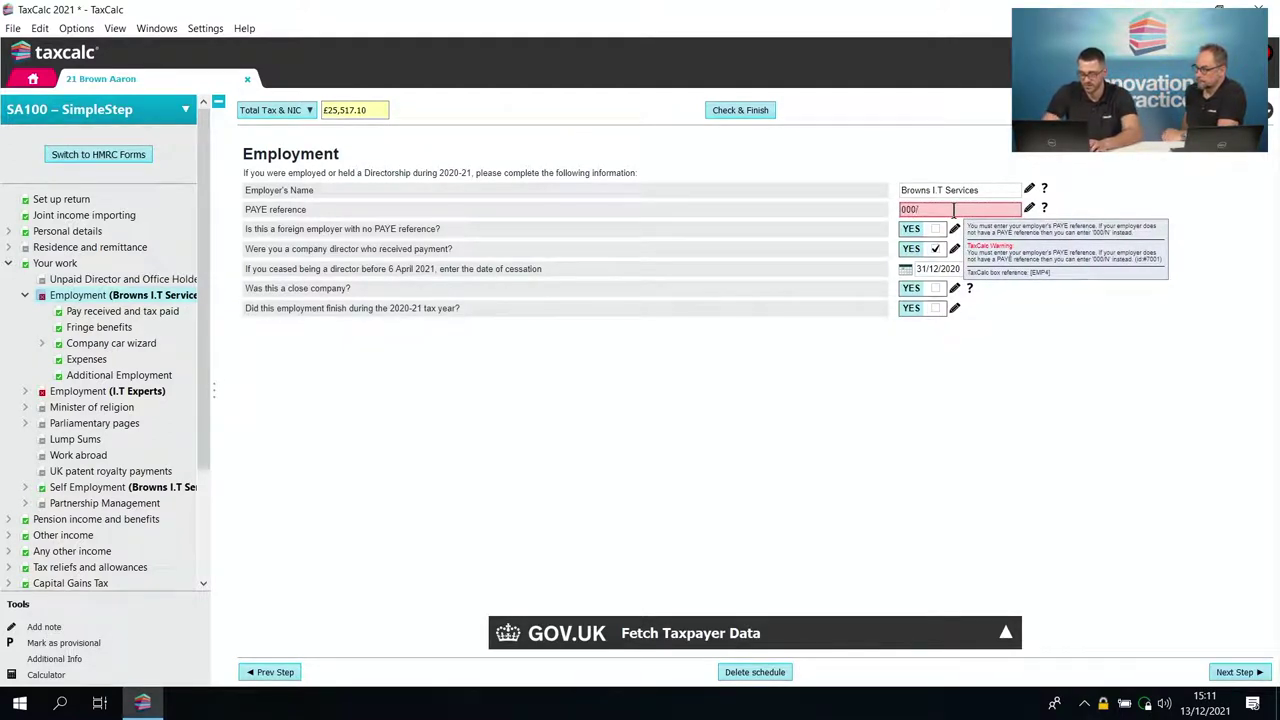
text(N)
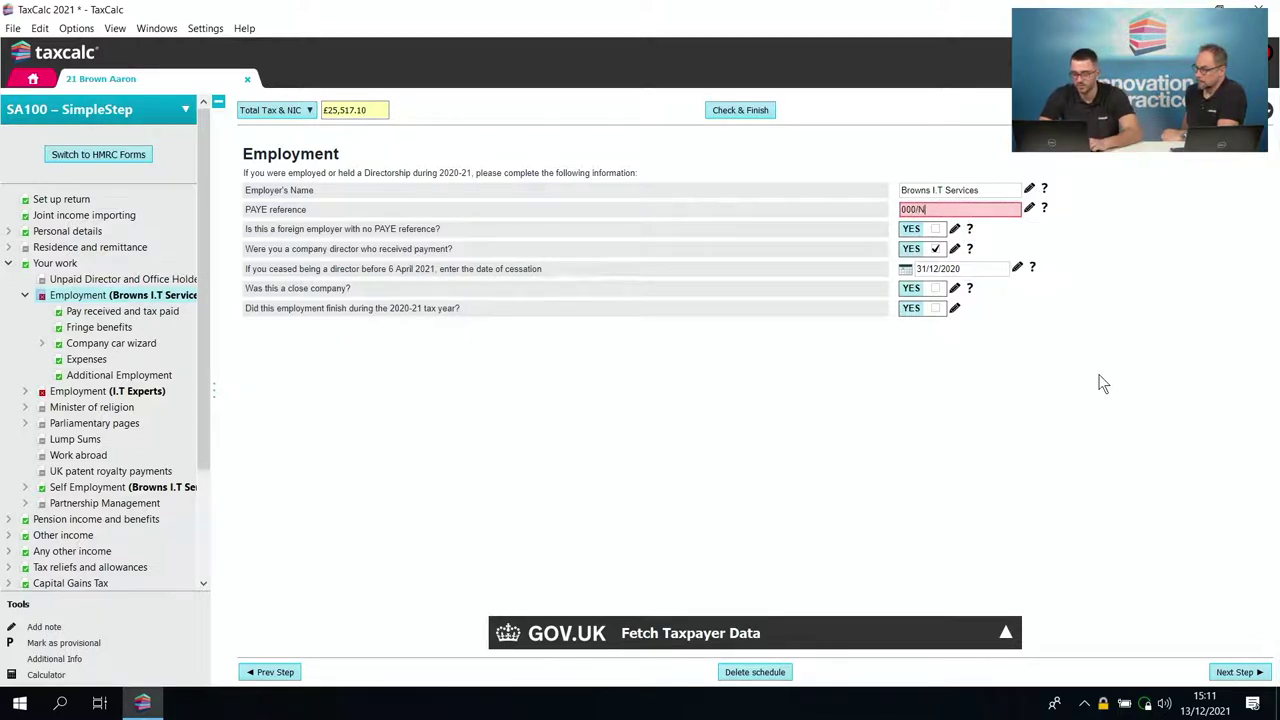
key(Return)
click(718, 113)
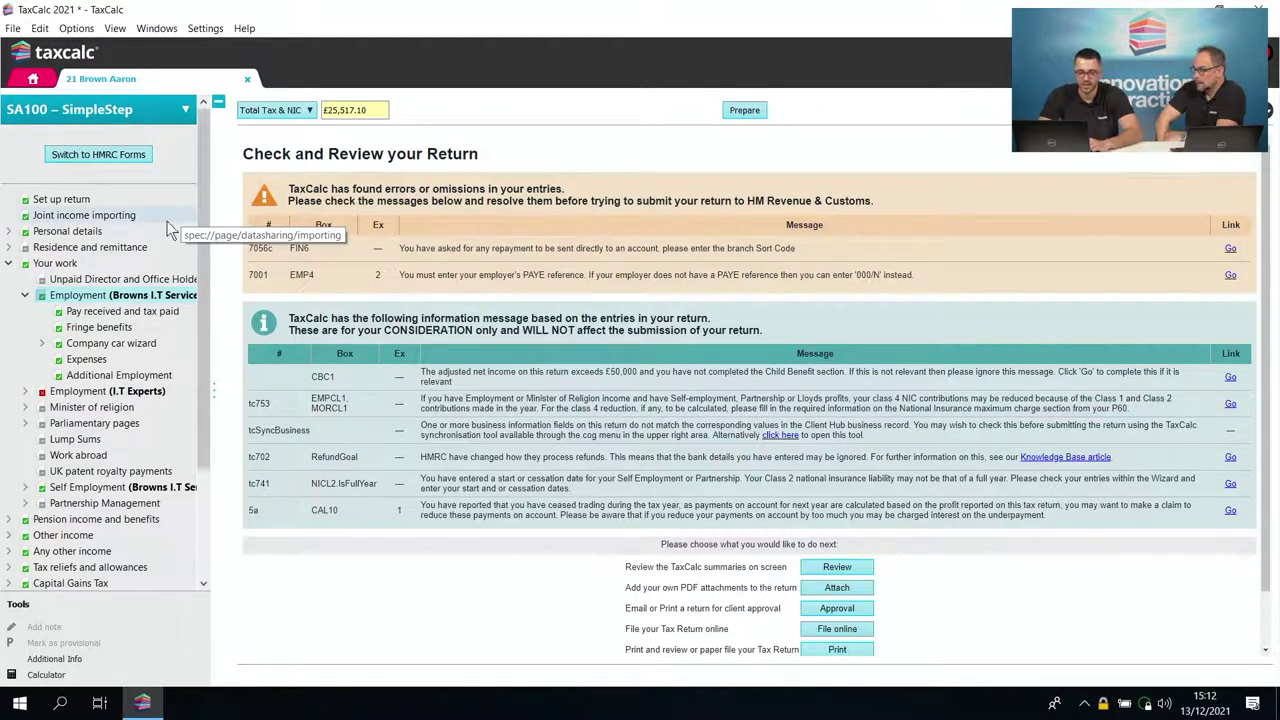
- Copy and clear the Unique Tax Reference in the personal details, and run the check of the return
click(98, 232)
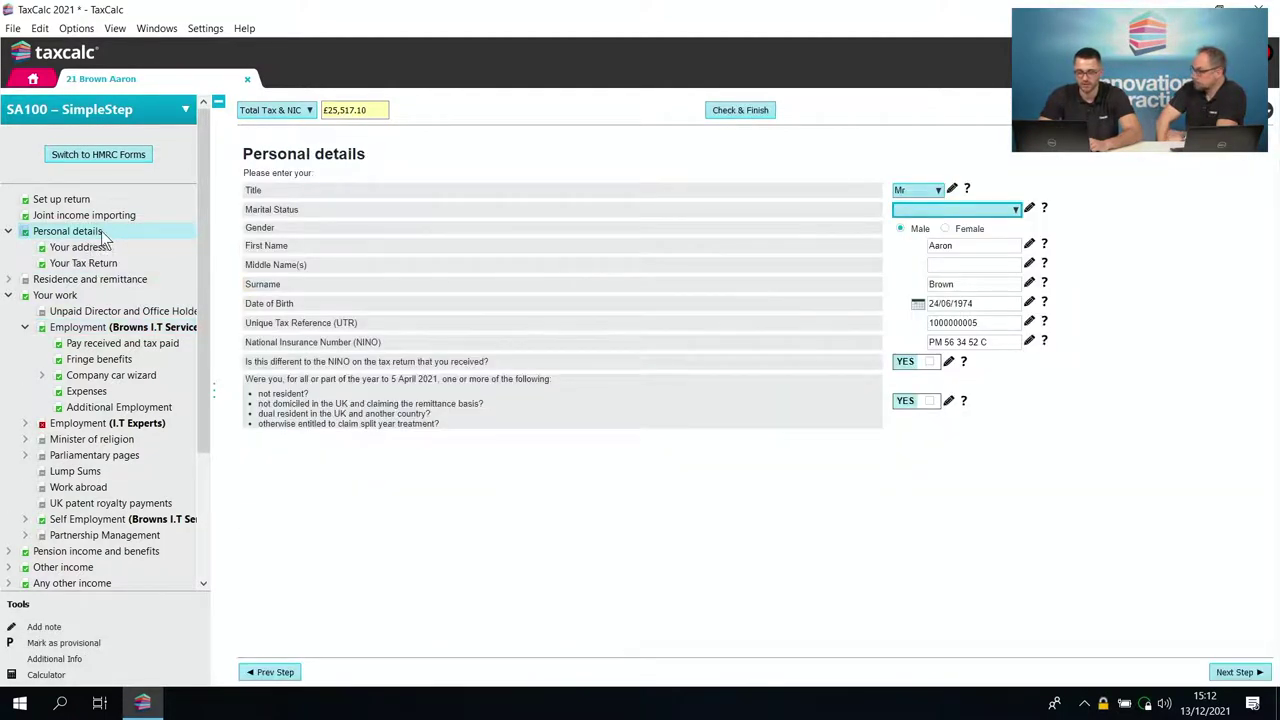
click(969, 320)
key(ctrl+c)
key(BackSpace)
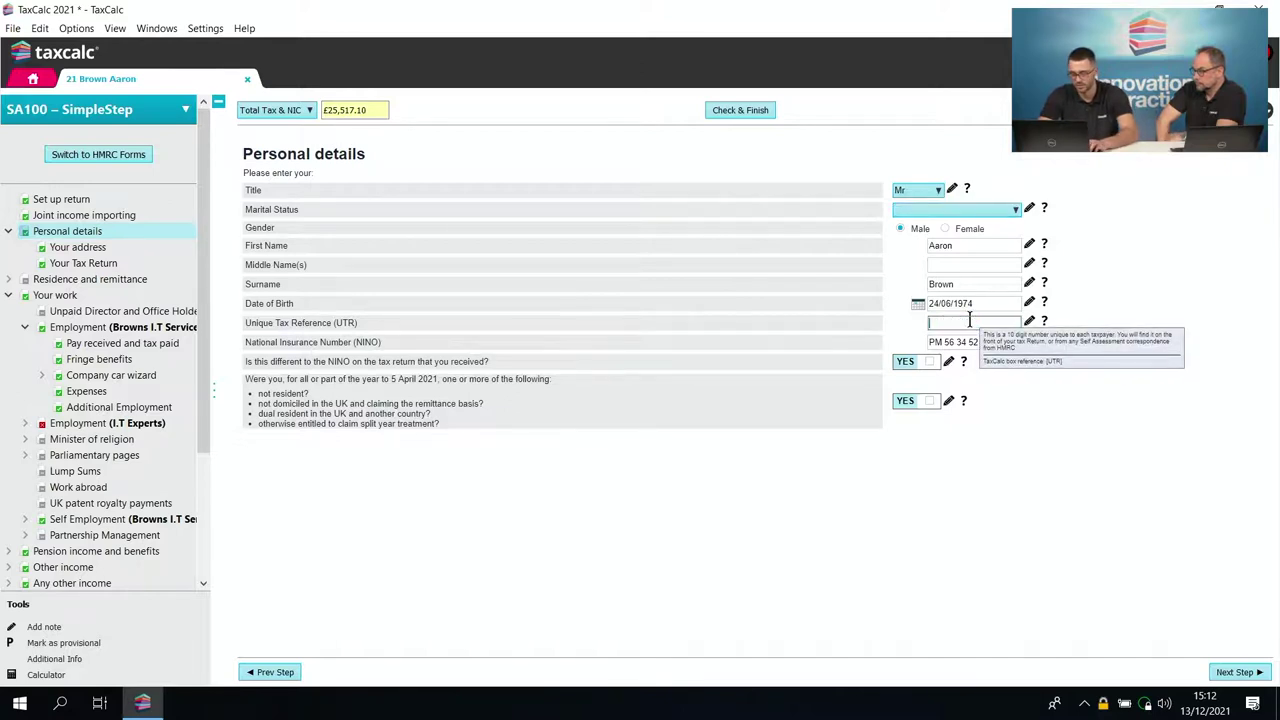
click(712, 109)
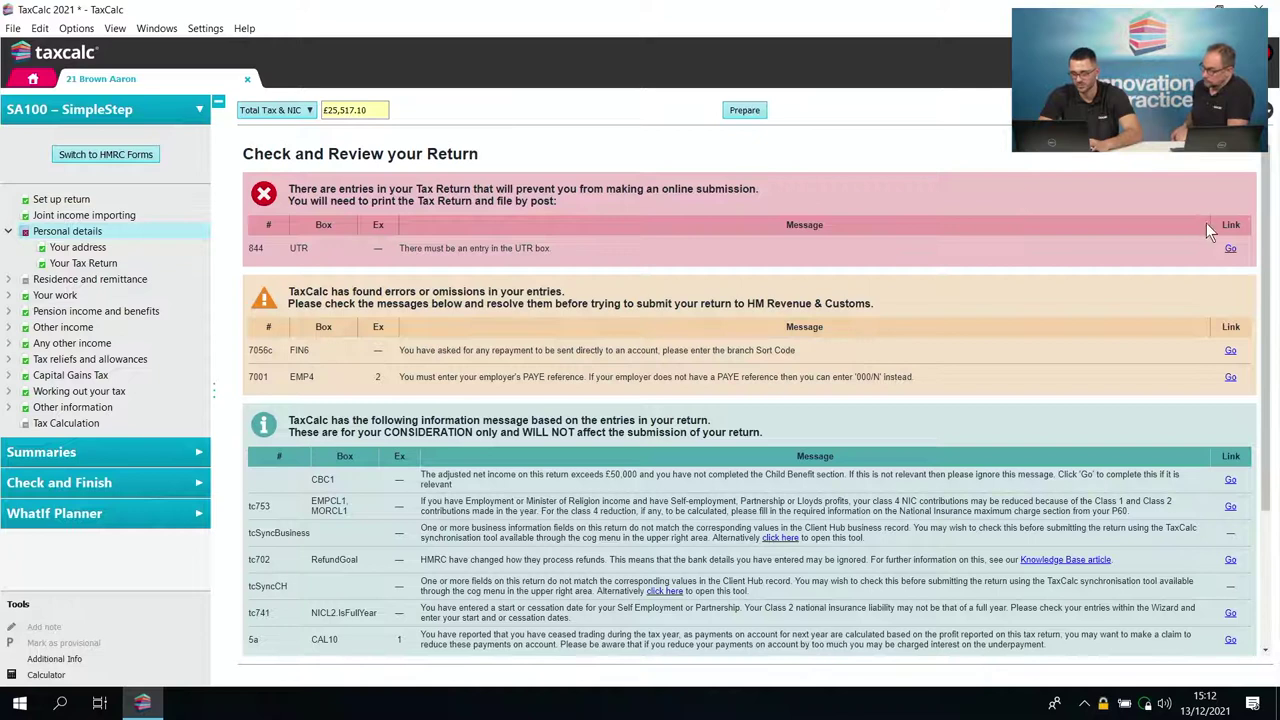
- Go from the missing UTR error to its field, restore the copied reference, and check the return again
click(1230, 248)
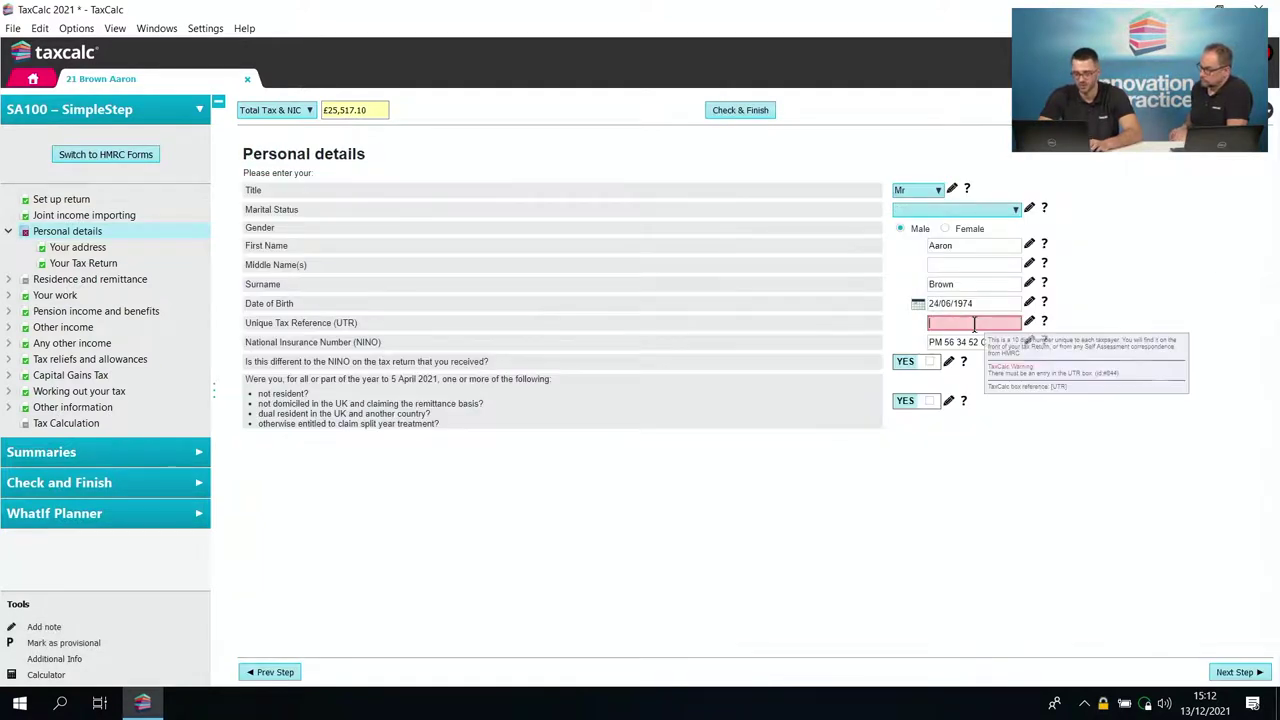
key(ctrl+v)
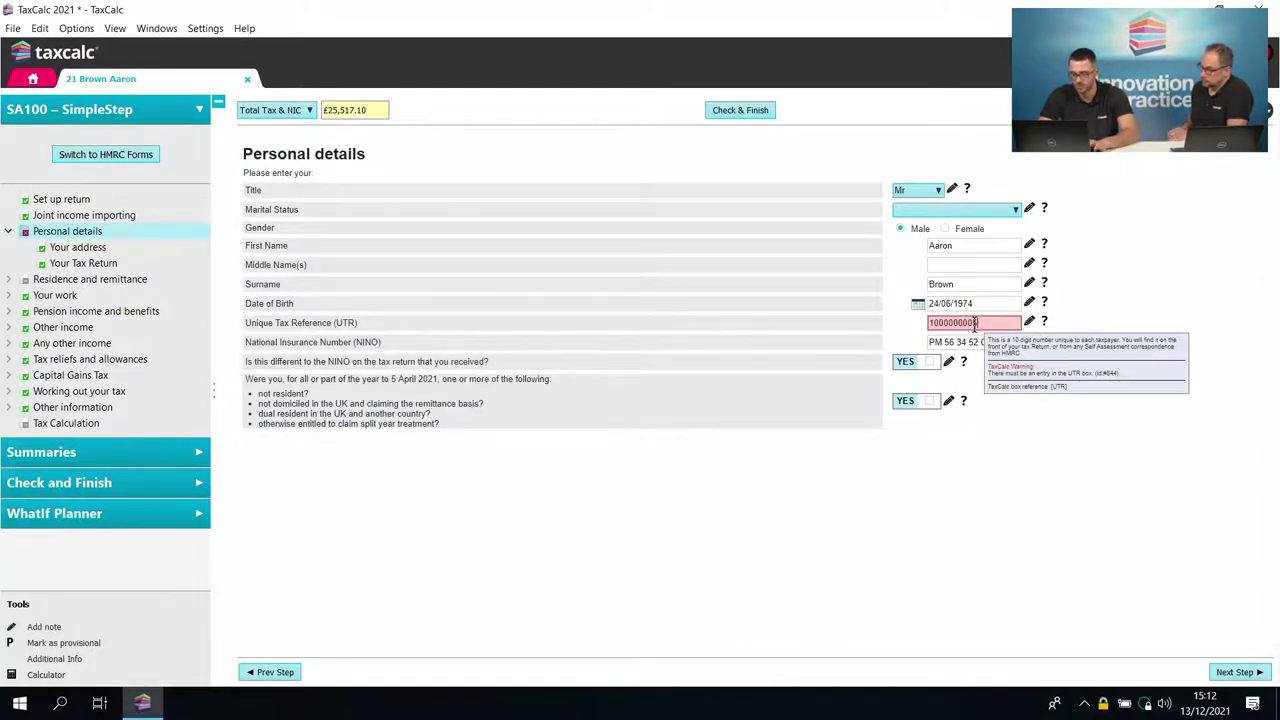
key(Tab)
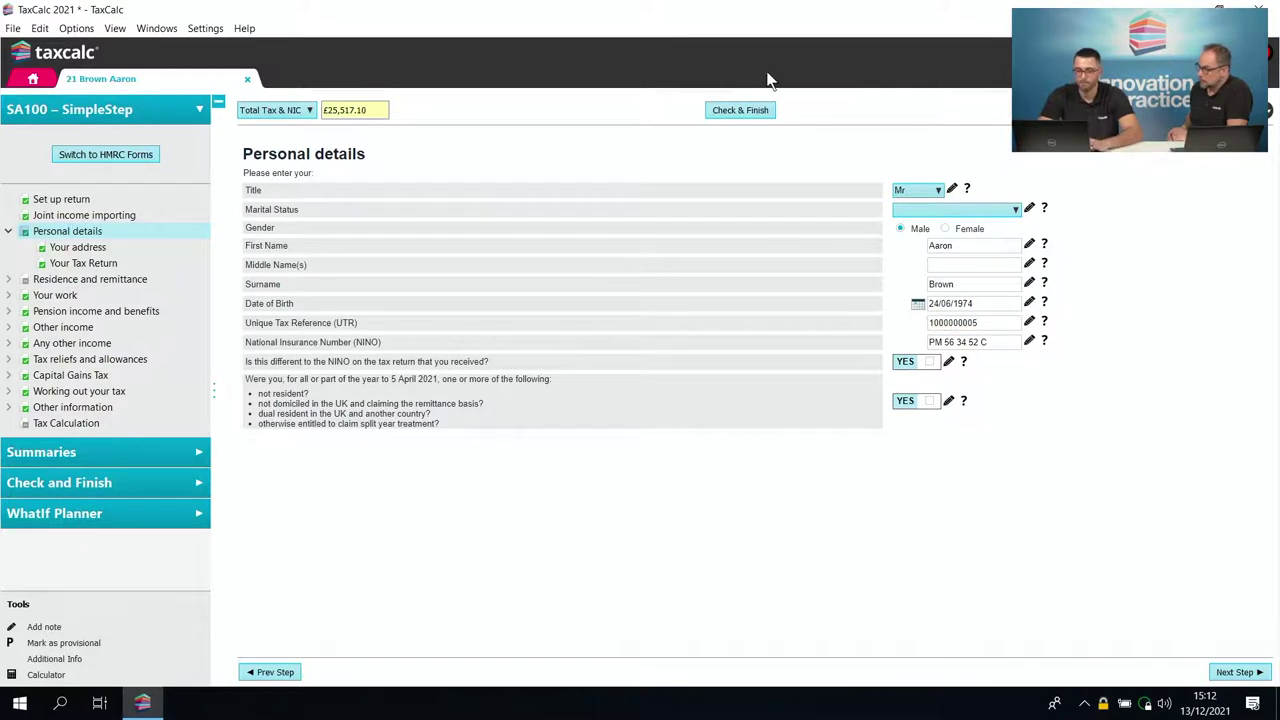
click(745, 109)
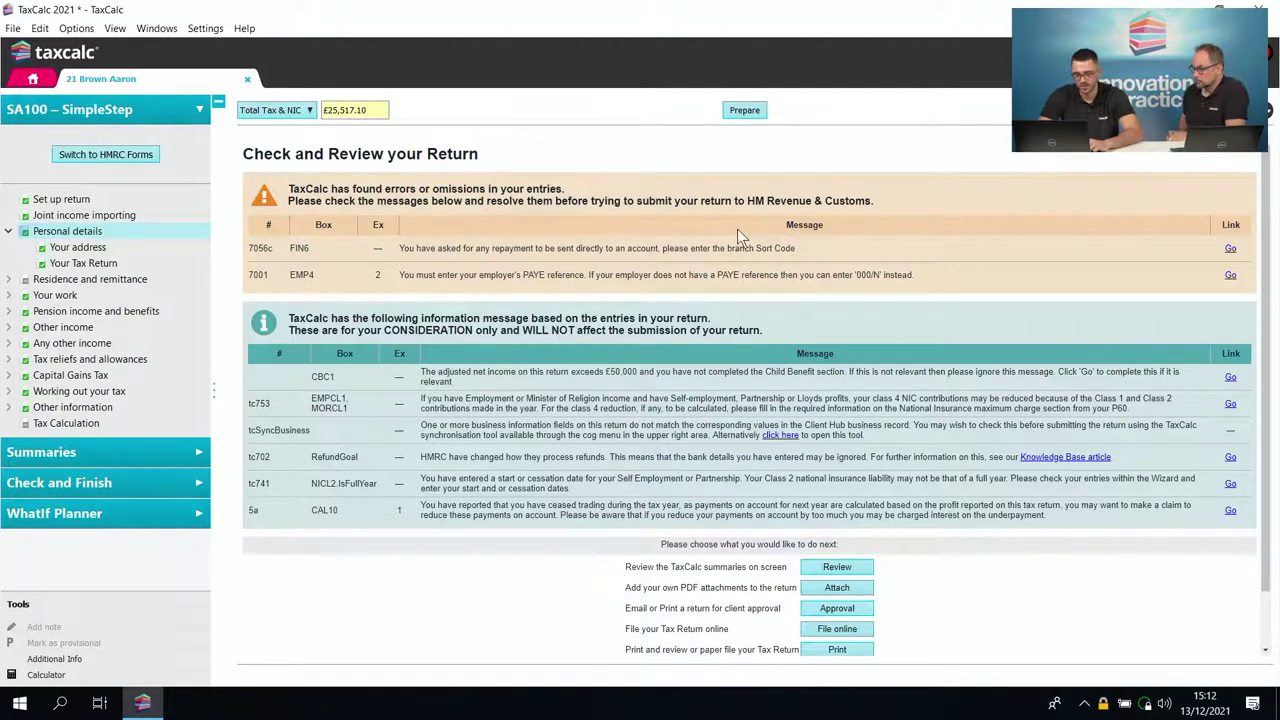
- Return to preparing the return, rerun the check, and switch from SimpleStep to HMRC Forms mode
click(750, 112)
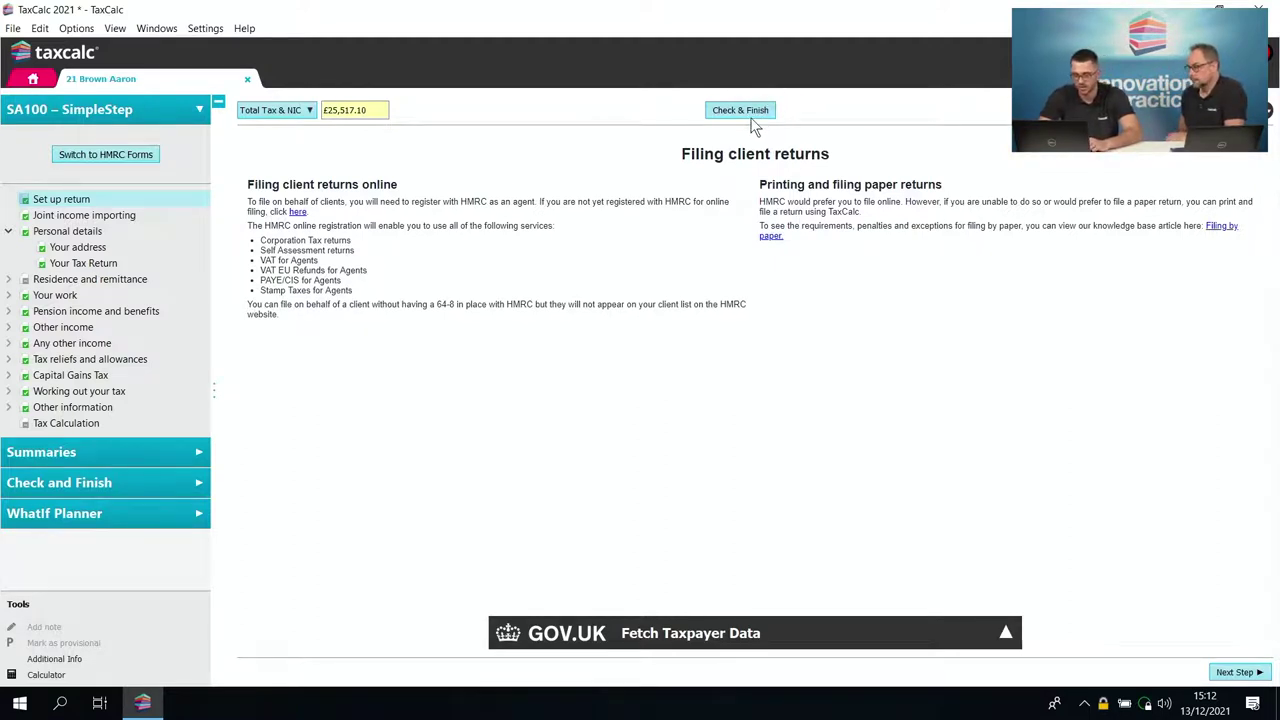
click(751, 111)
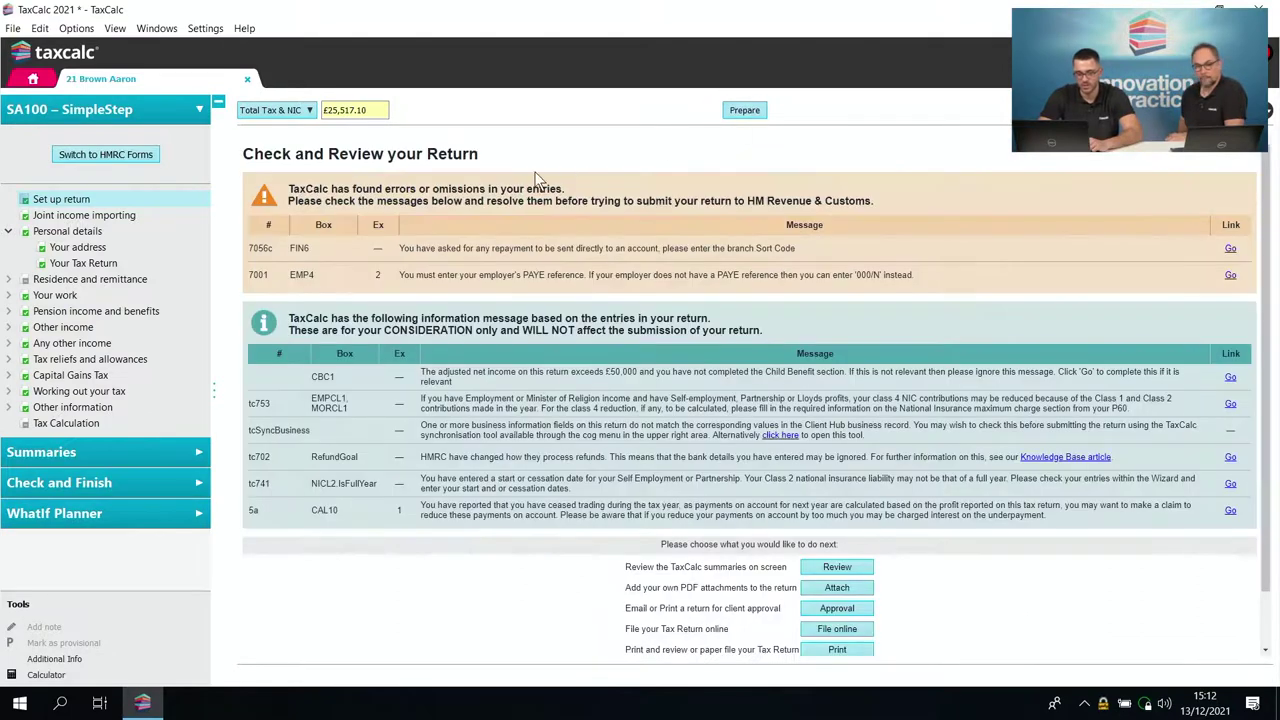
click(140, 156)
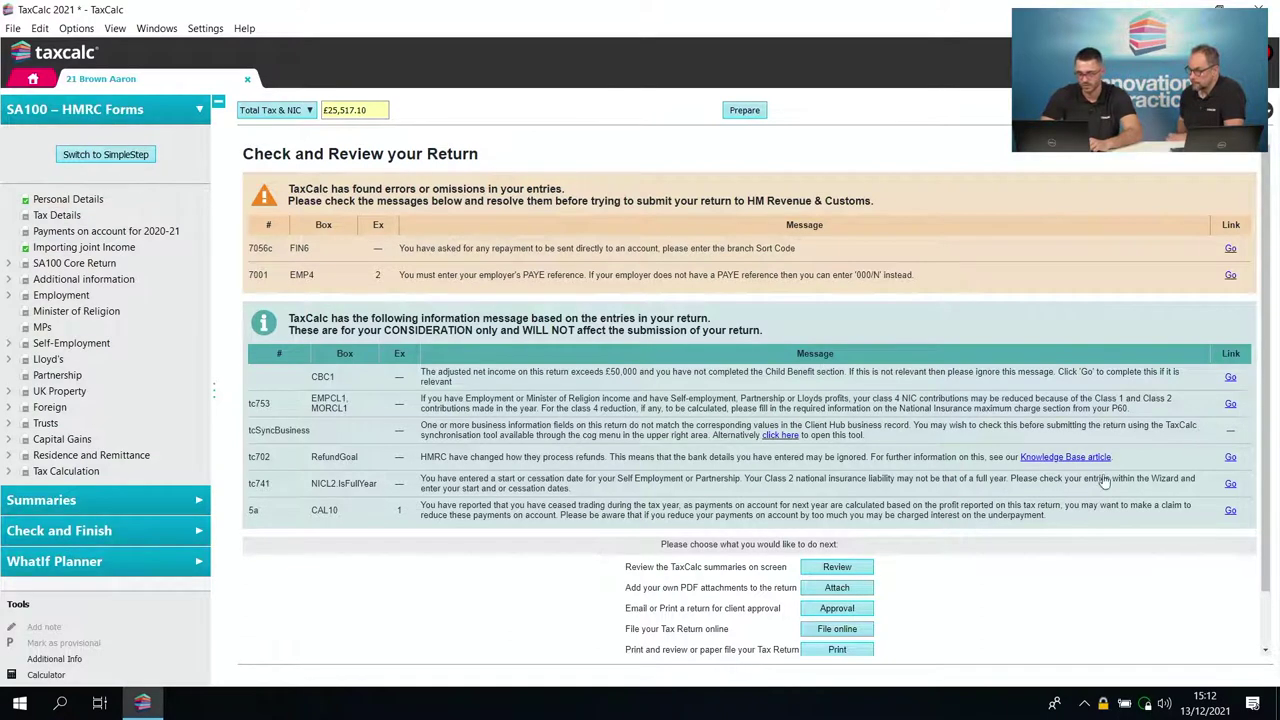
- Examine the Personal Details, Tax Details, Payments on account for 2020-21 and Importing joint Income pages in HMRC Forms mode
click(80, 200)
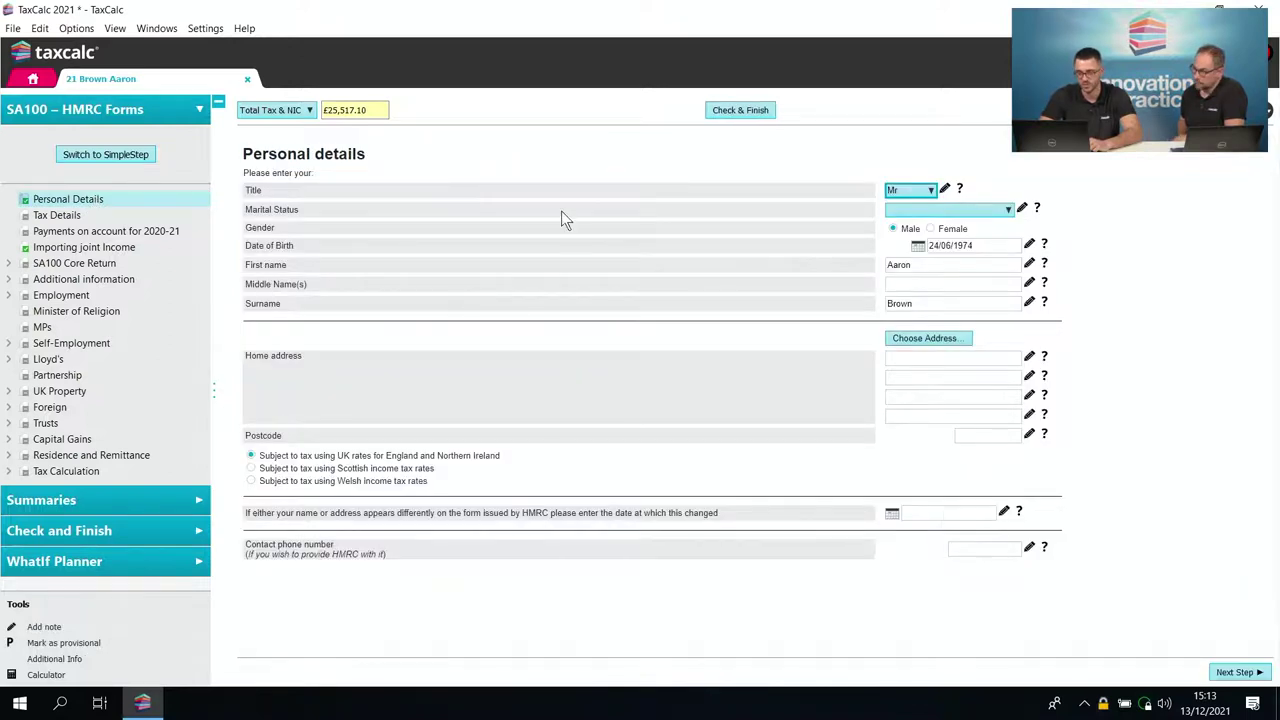
click(1240, 672)
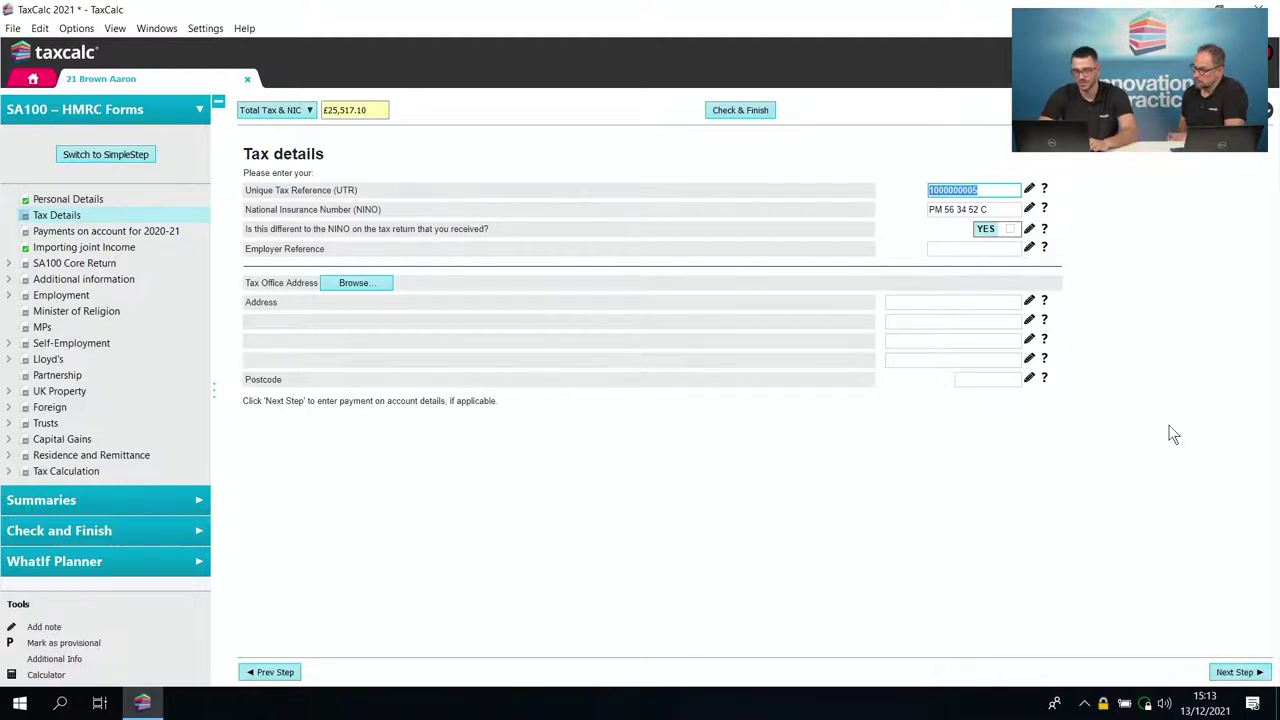
click(1242, 675)
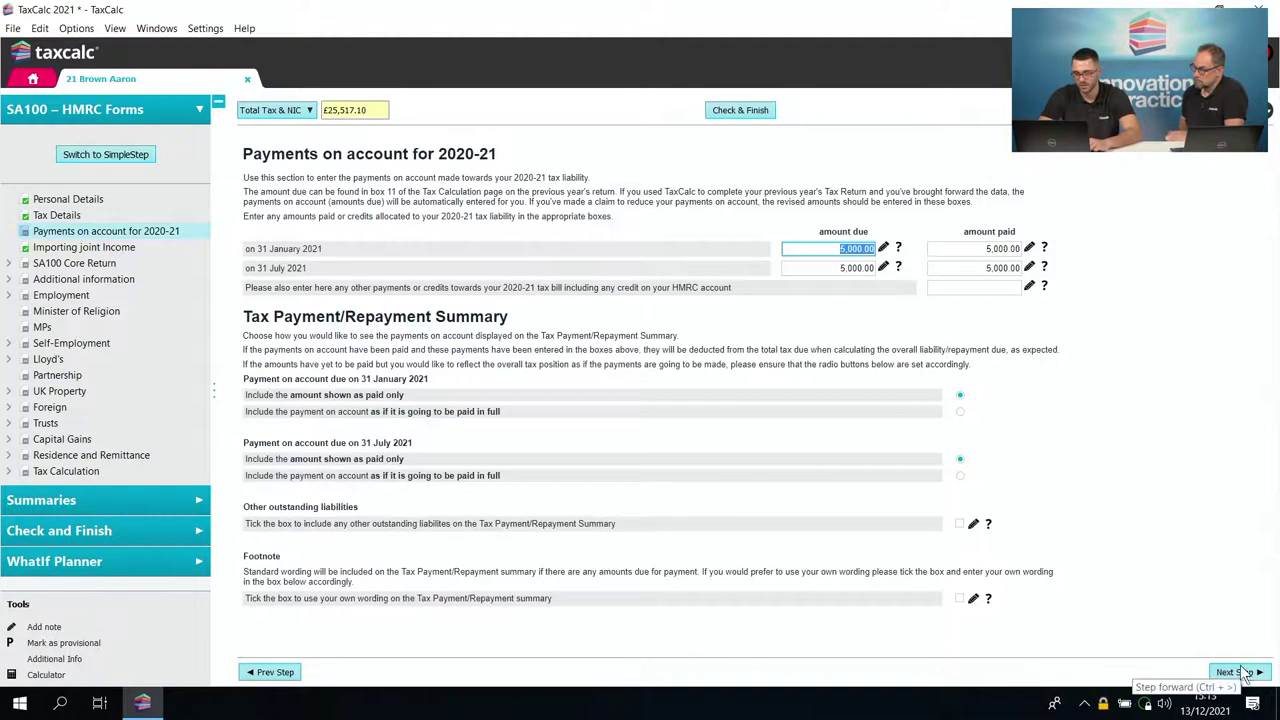
click(1240, 673)
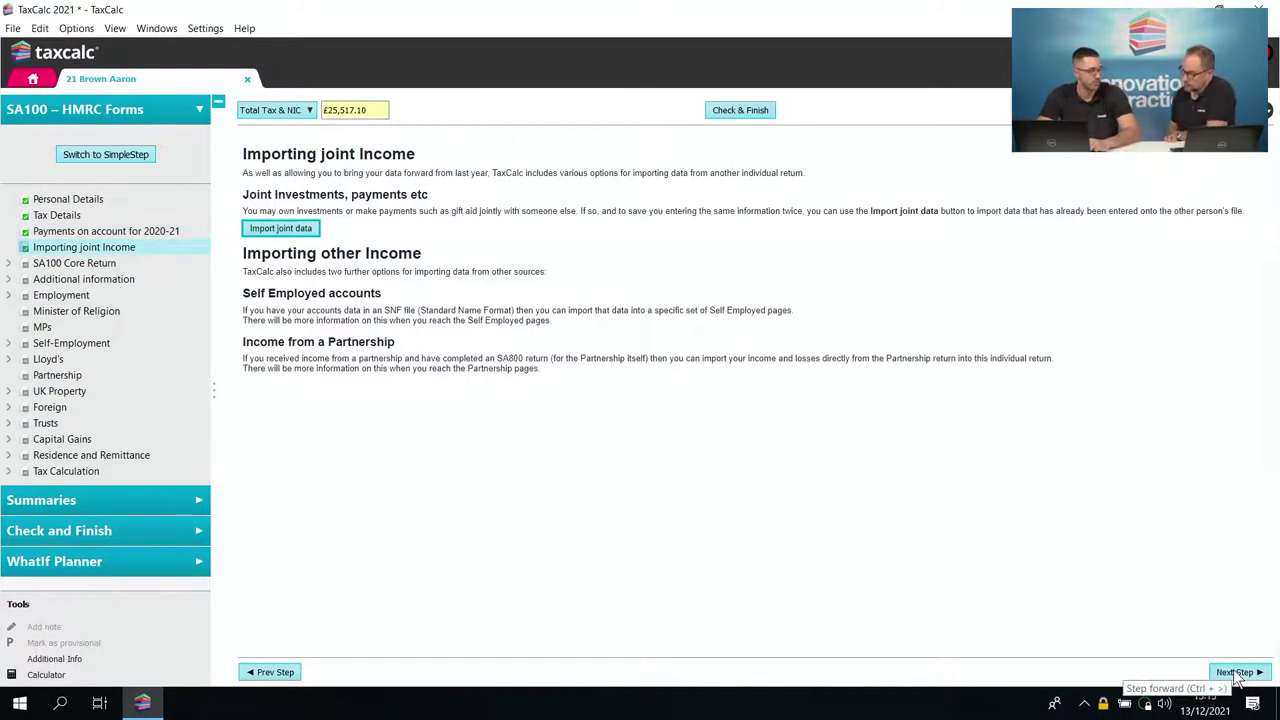
- Review pages 1 to 4 of the SA100 Core Return, covering personal details, supplementary page questions, income and tax reliefs
click(1240, 673)
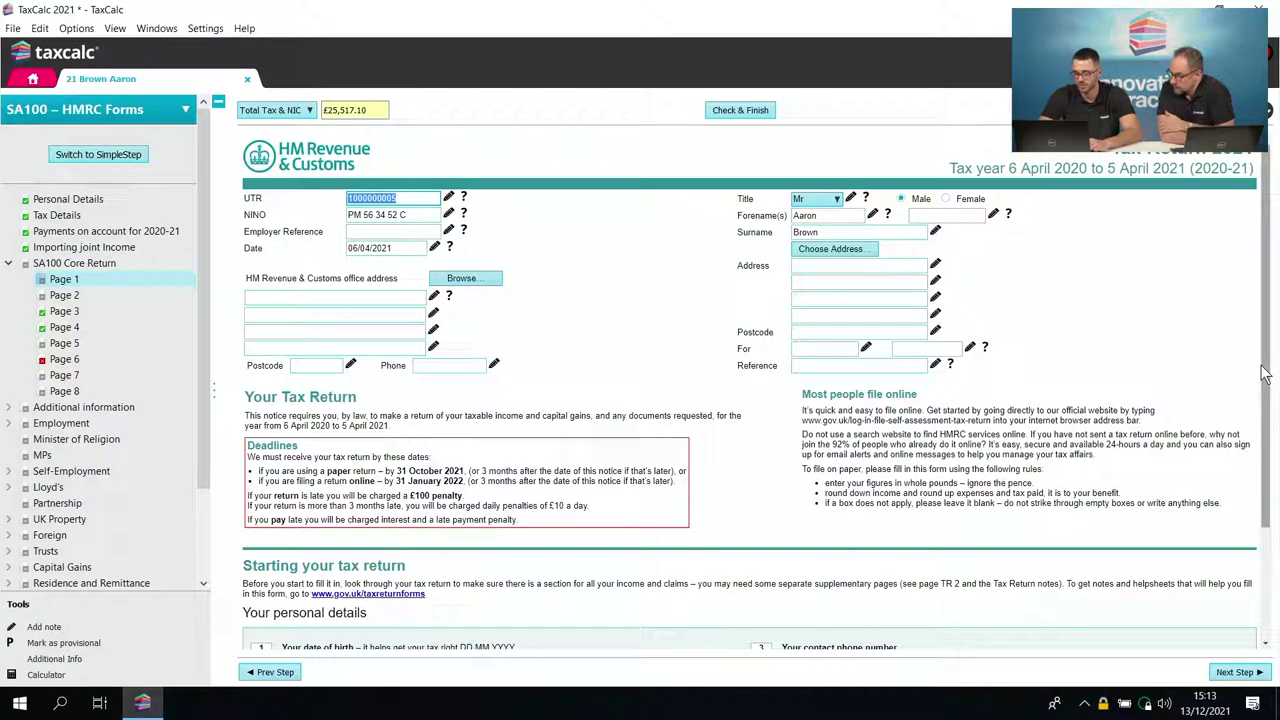
drag(1265, 370, 1277, 485)
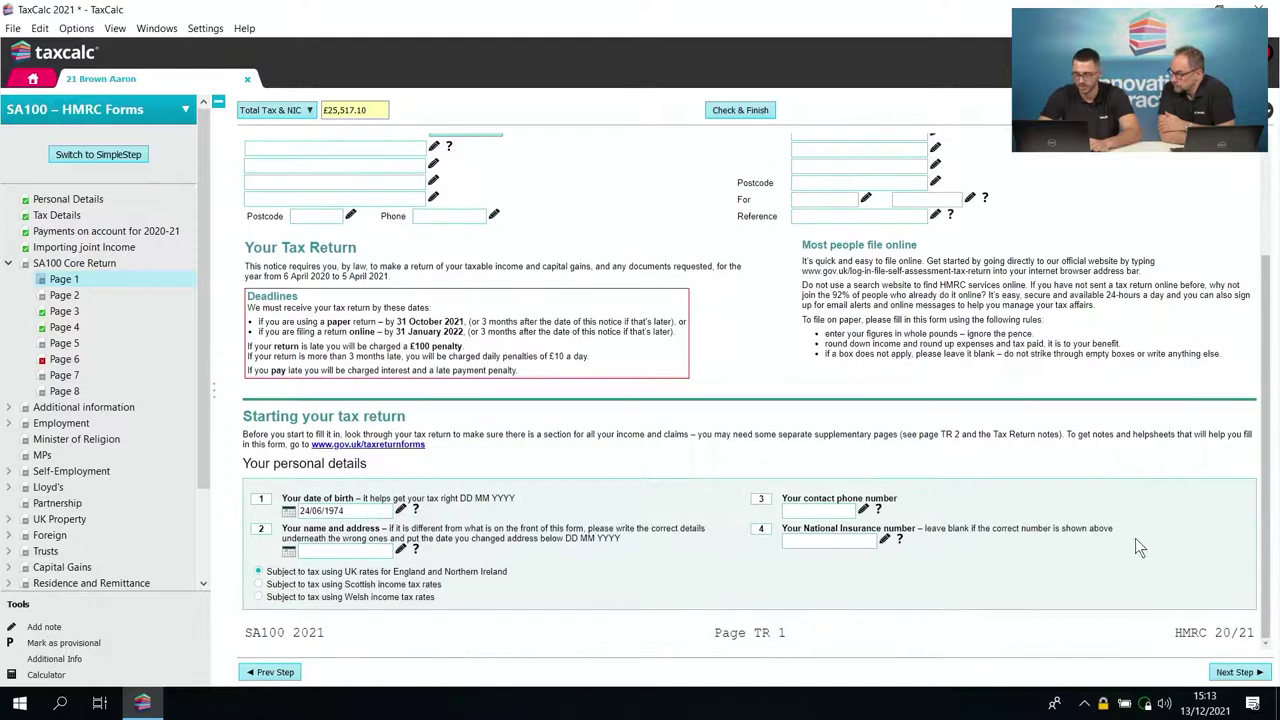
click(1234, 673)
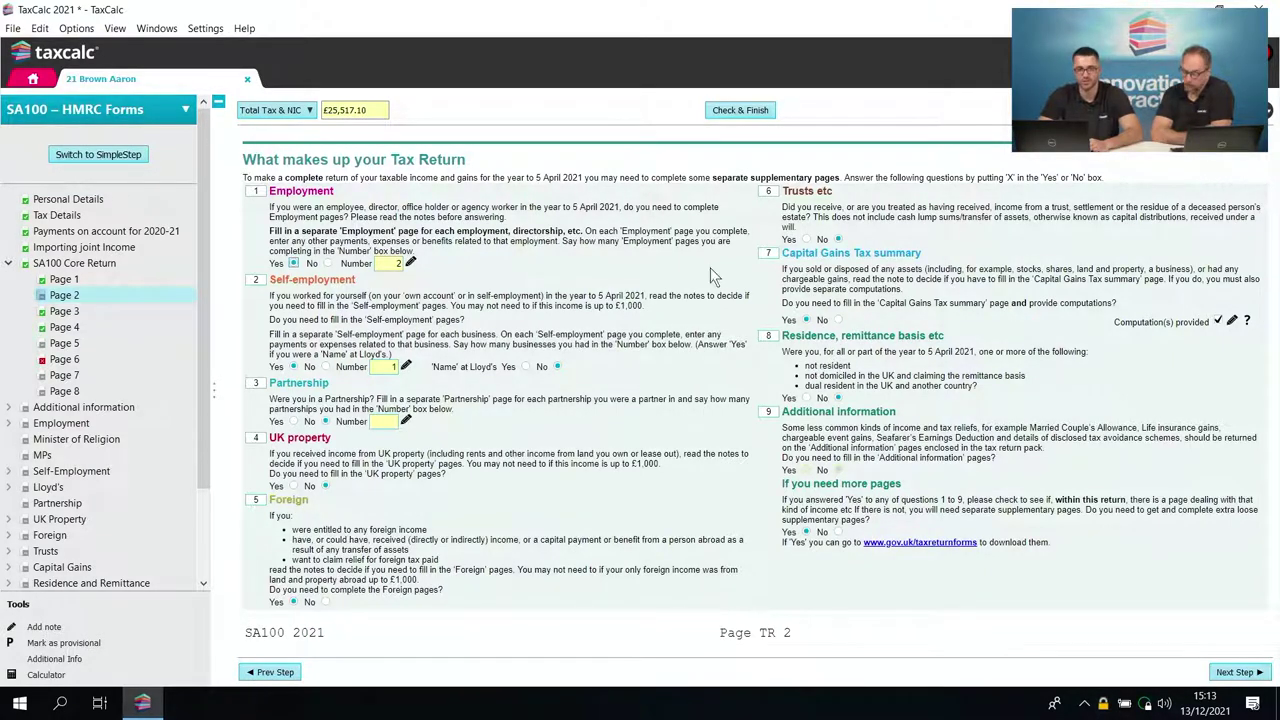
click(1228, 673)
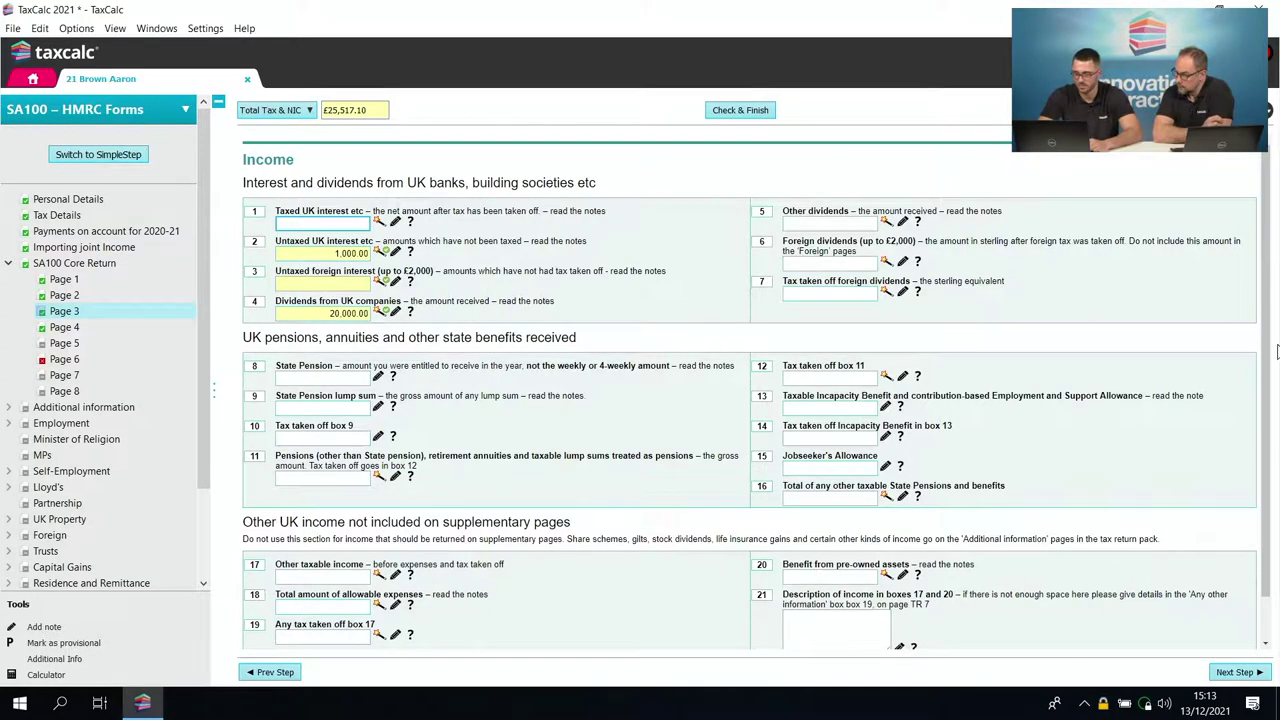
scroll(1276, 350, down, 2)
click(1230, 673)
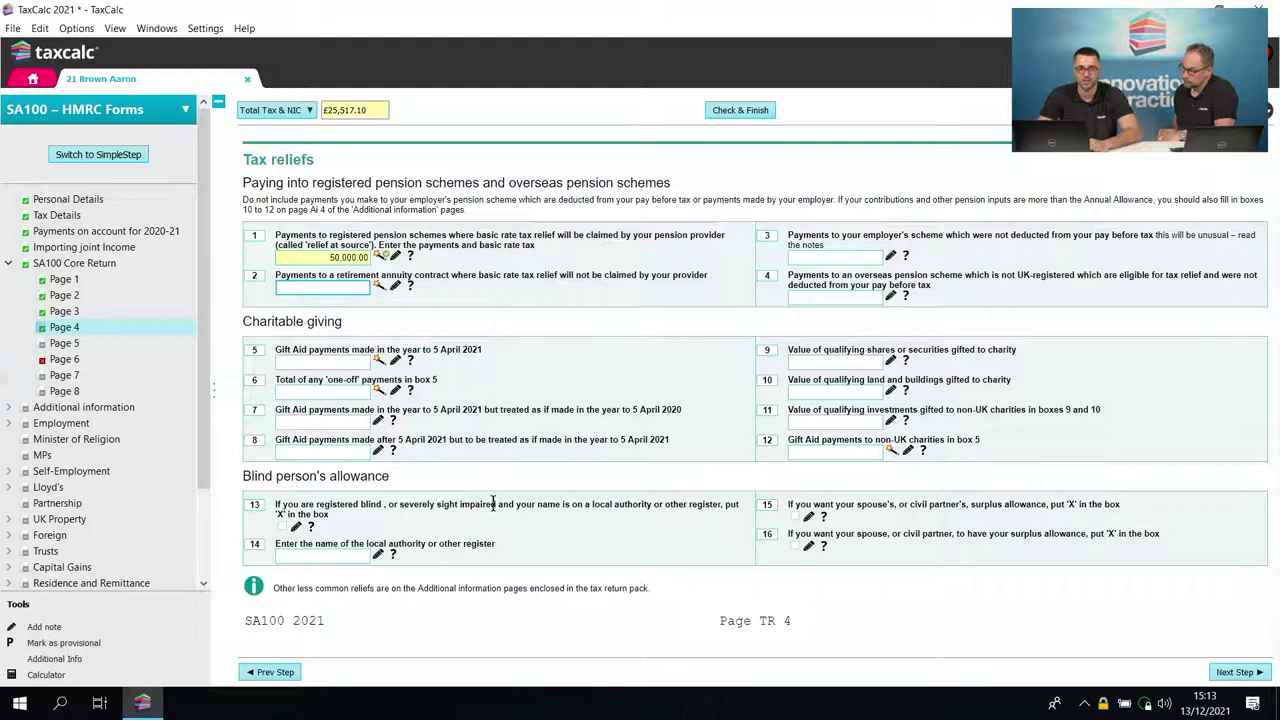
- Review pages 5 and 6 of the SA100 Core Return, from student loan repayments through to the repayment bank details
click(1235, 673)
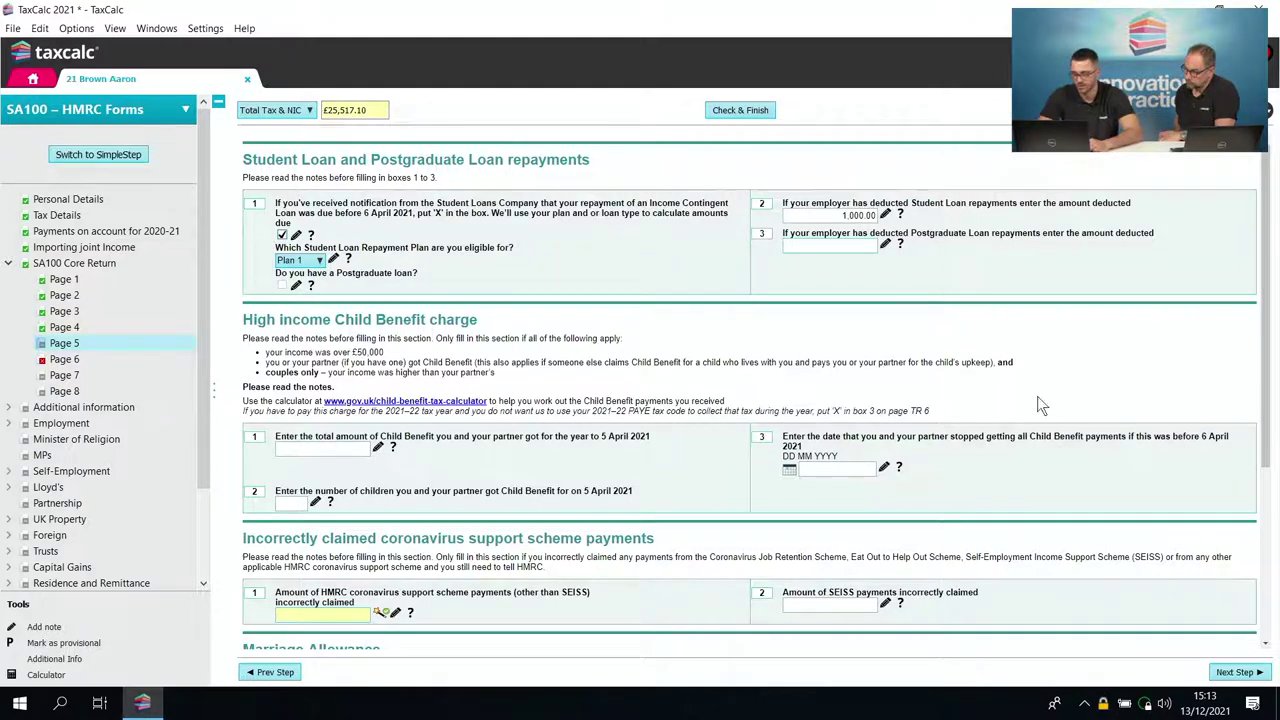
scroll(1250, 420, down, 2)
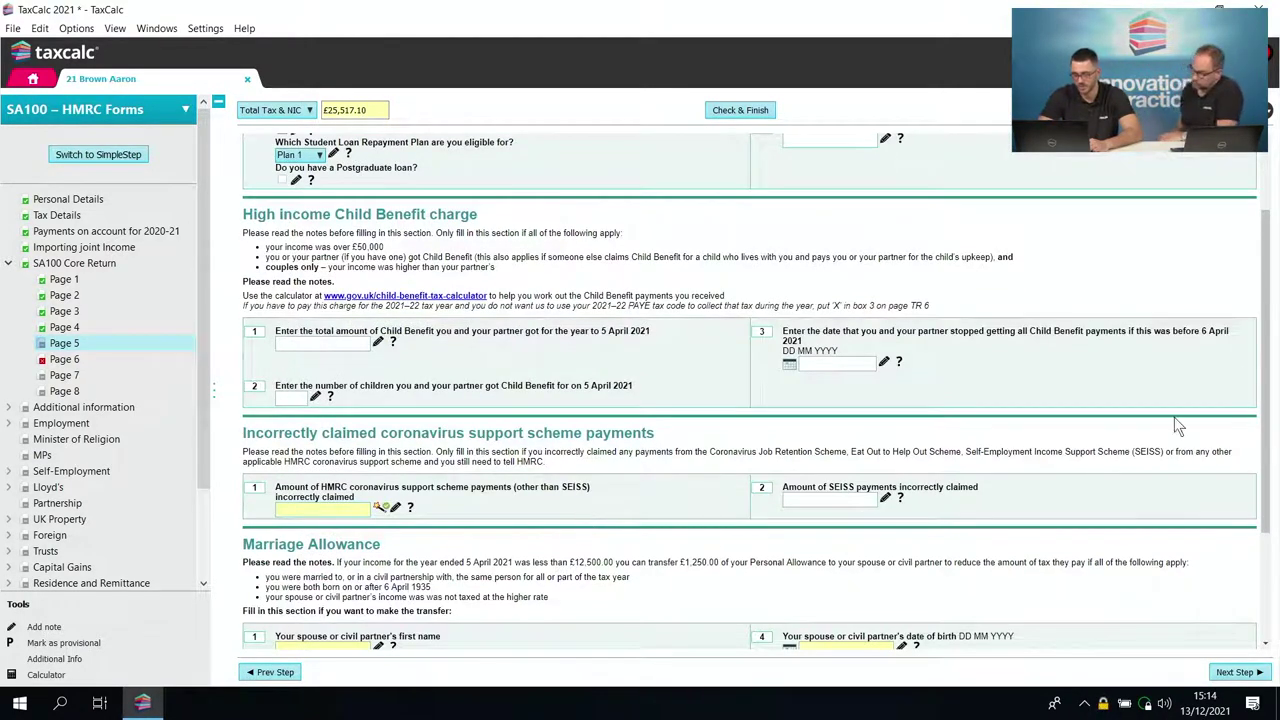
scroll(1270, 340, down, 3)
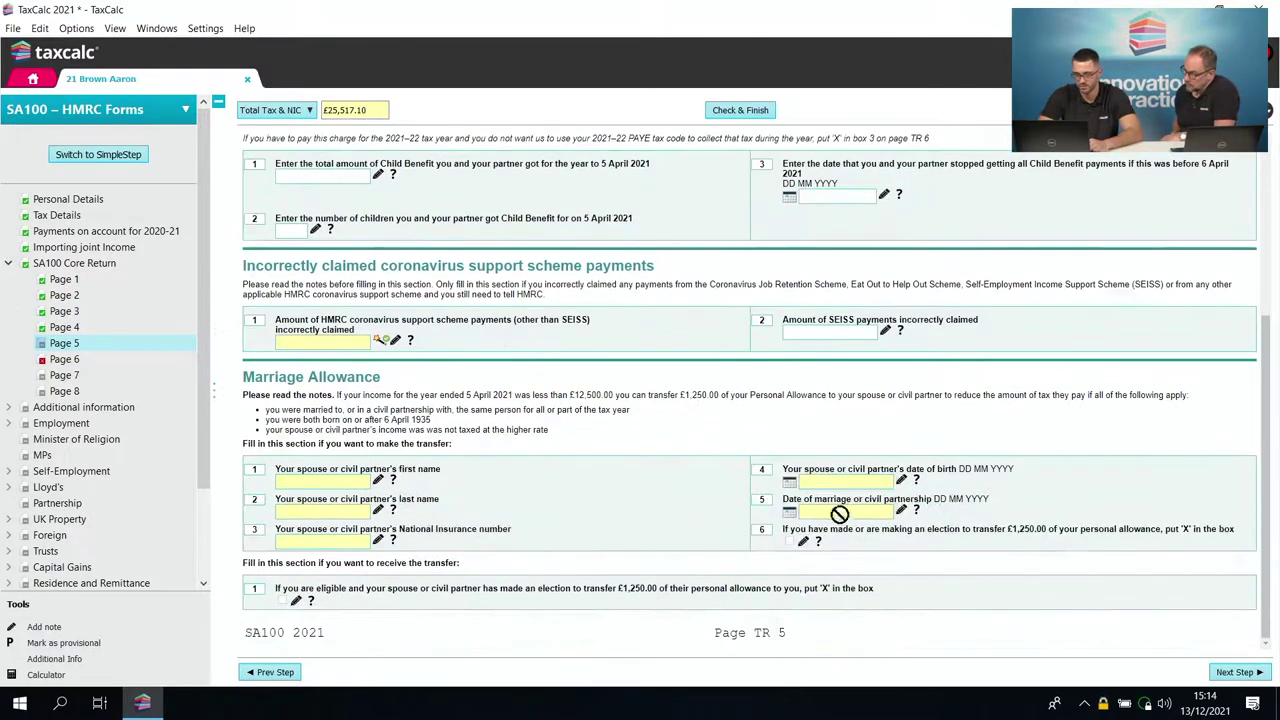
click(1238, 672)
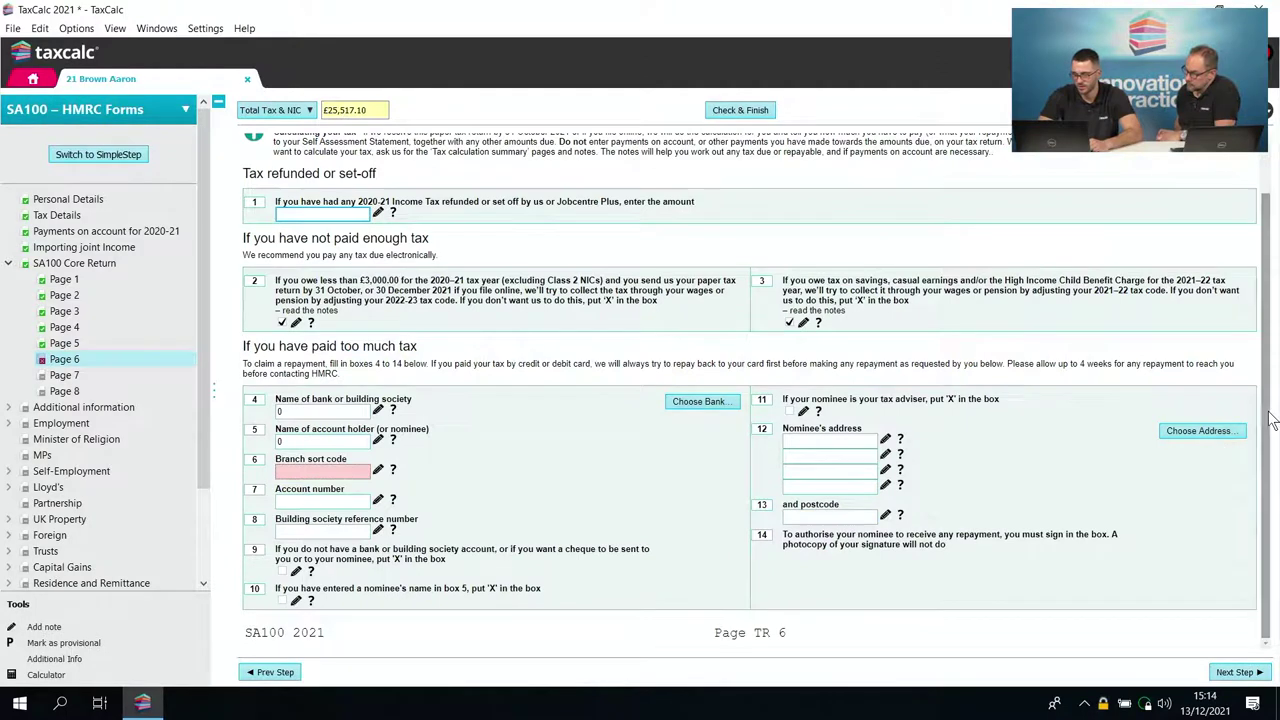
scroll(1268, 368, up, 1)
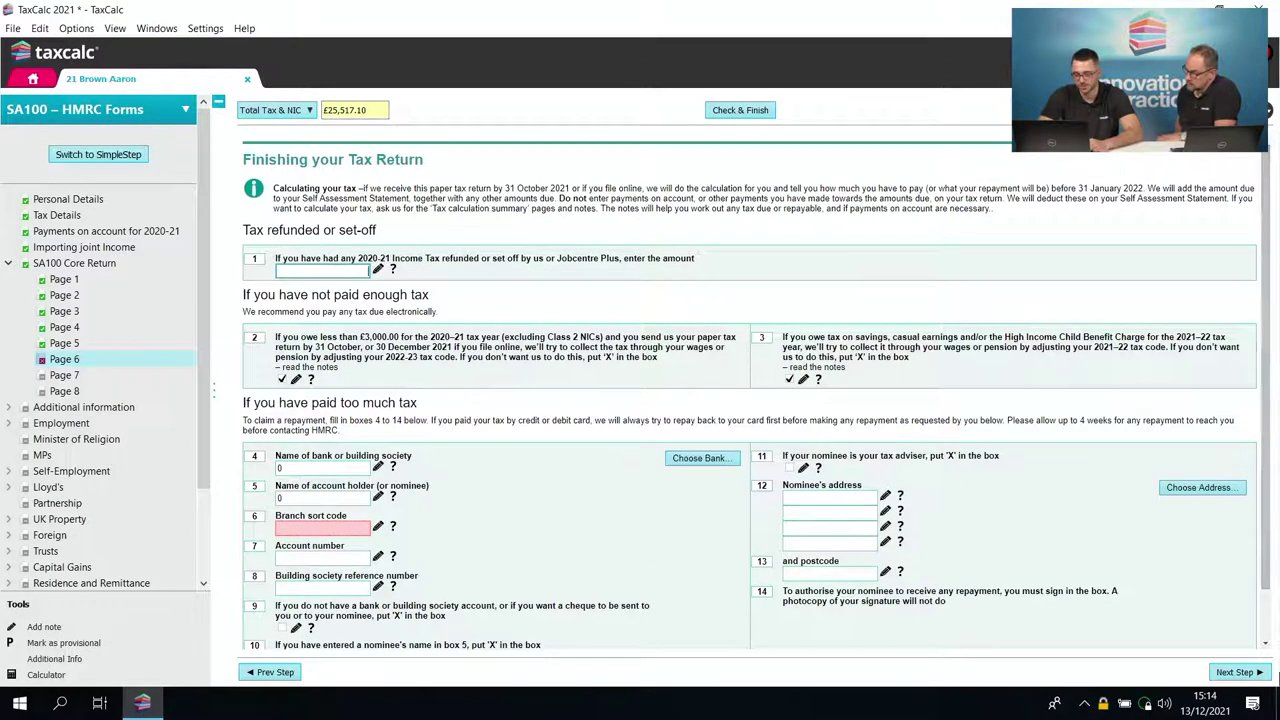
- Examine the tax adviser details and other information text on page 7 of the SA100 Core Return, and continue to page 8
click(1224, 673)
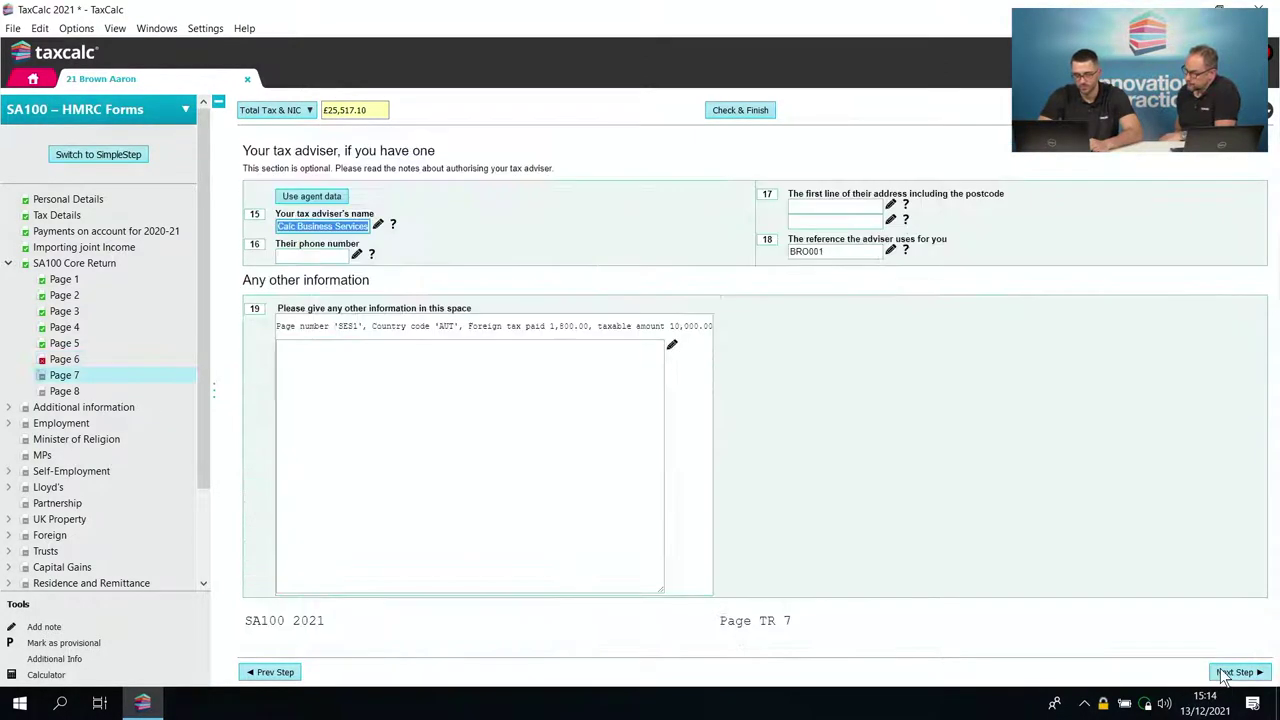
click(479, 328)
drag(479, 328, 485, 328)
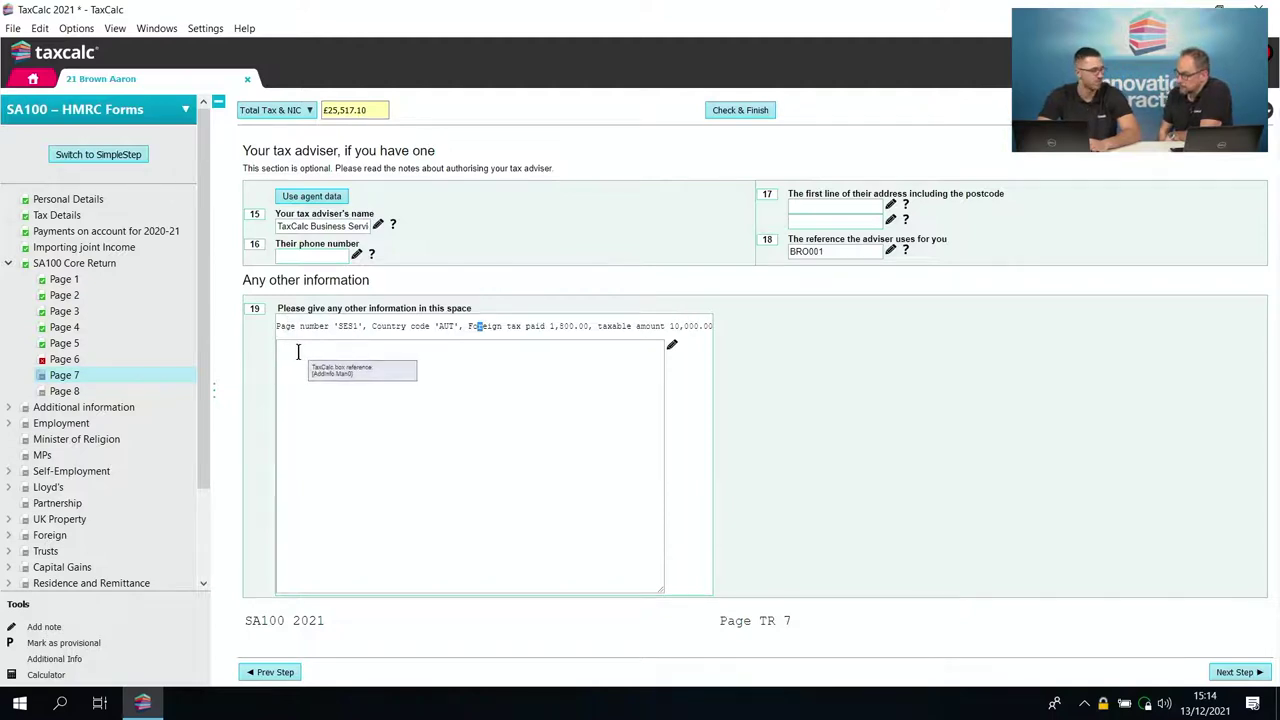
click(1240, 673)
- Go through pages 1 to 4 of the Additional information section without changing any entries
click(1240, 673)
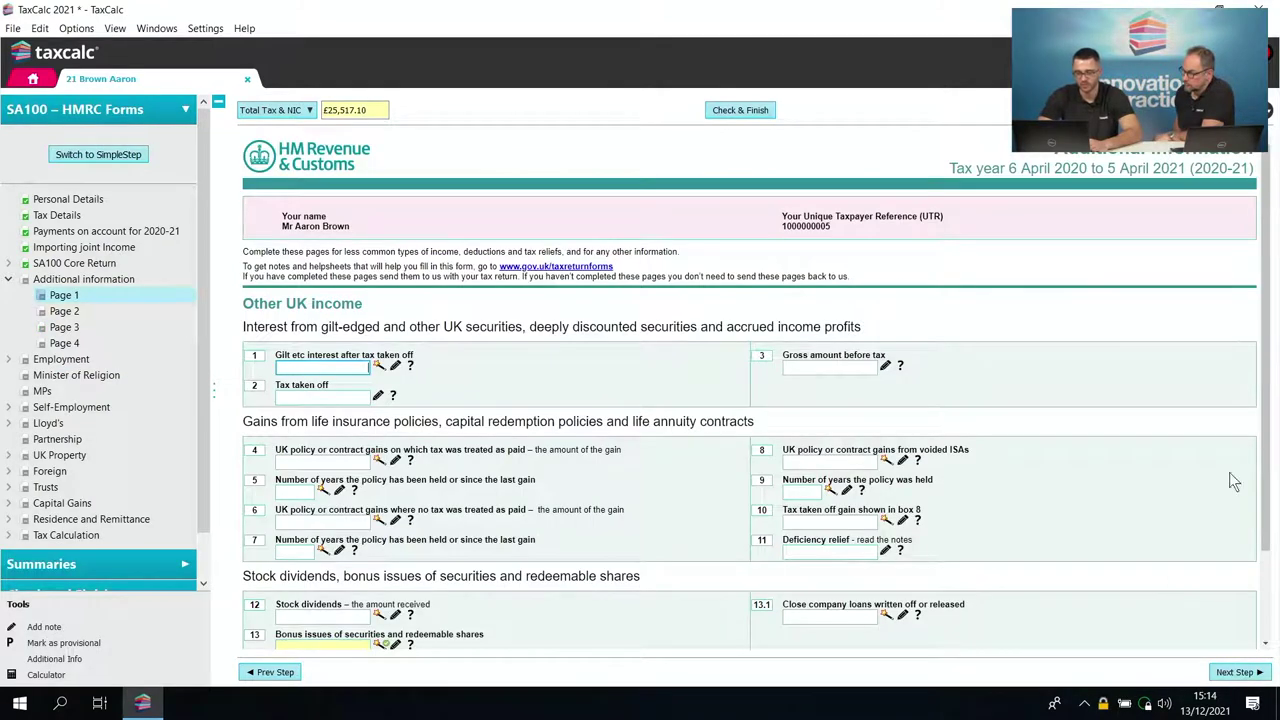
drag(1271, 385, 1276, 480)
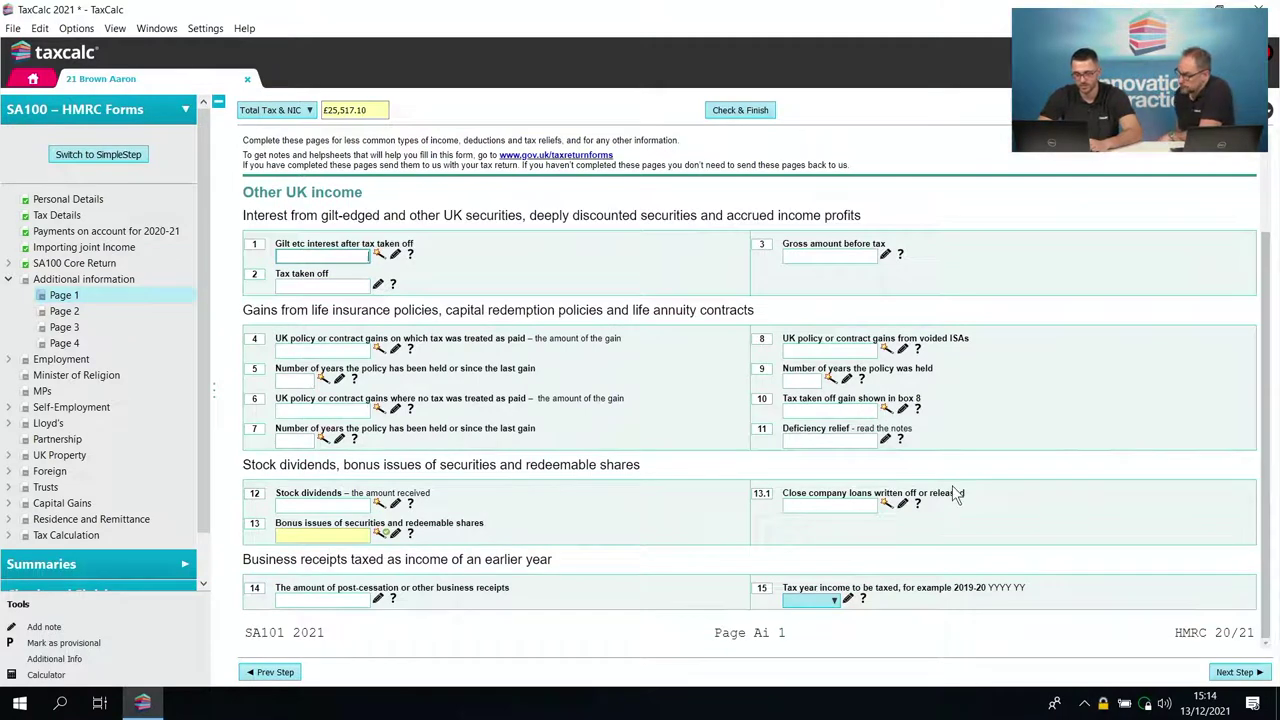
click(1238, 673)
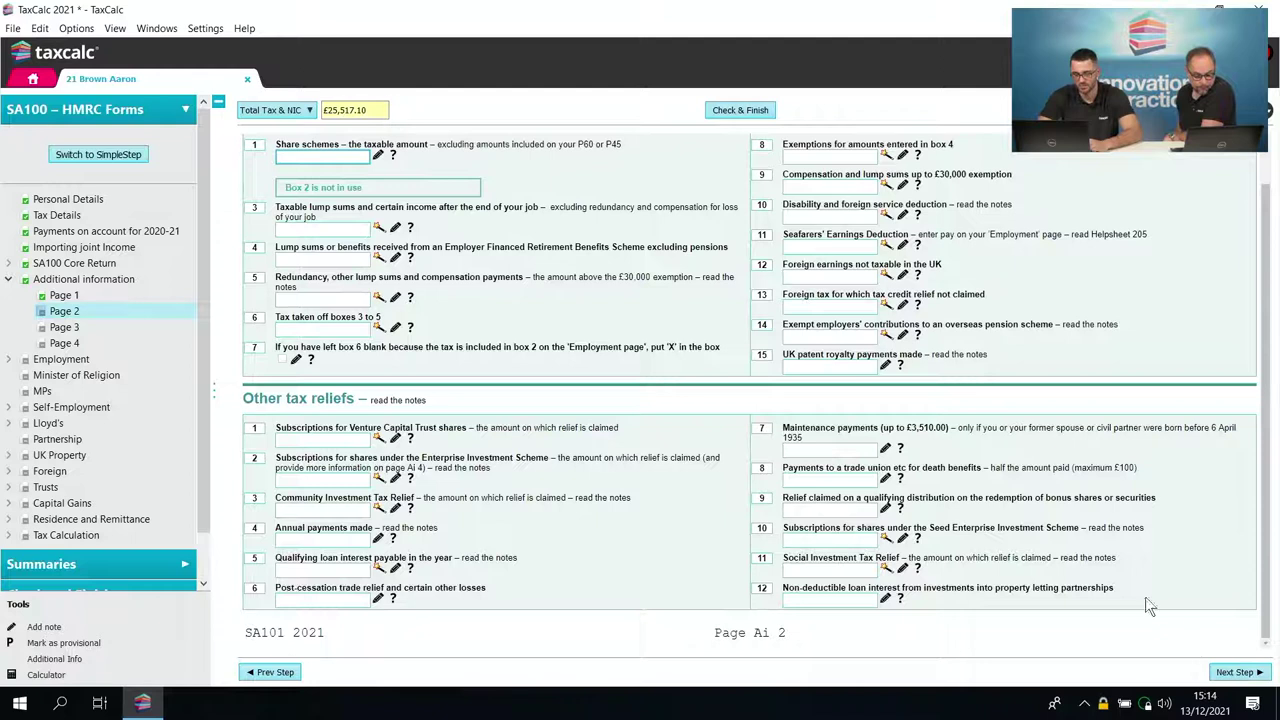
drag(1256, 424, 1262, 354)
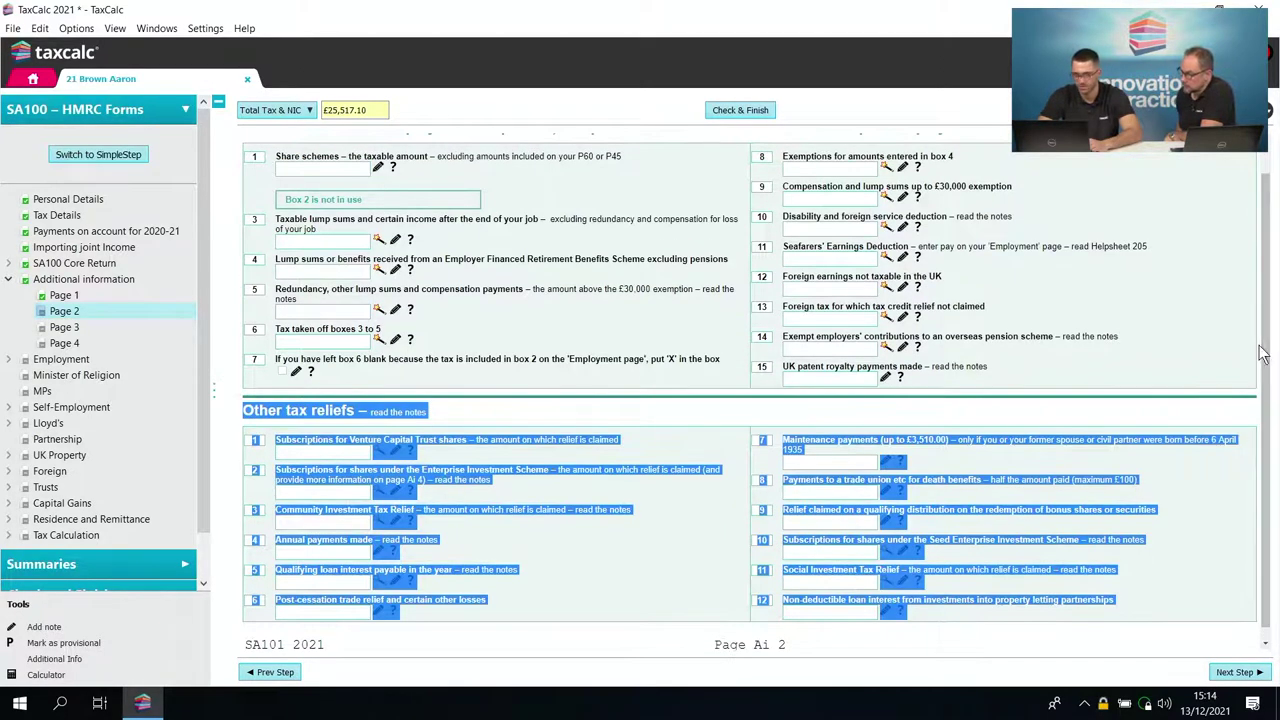
click(1233, 672)
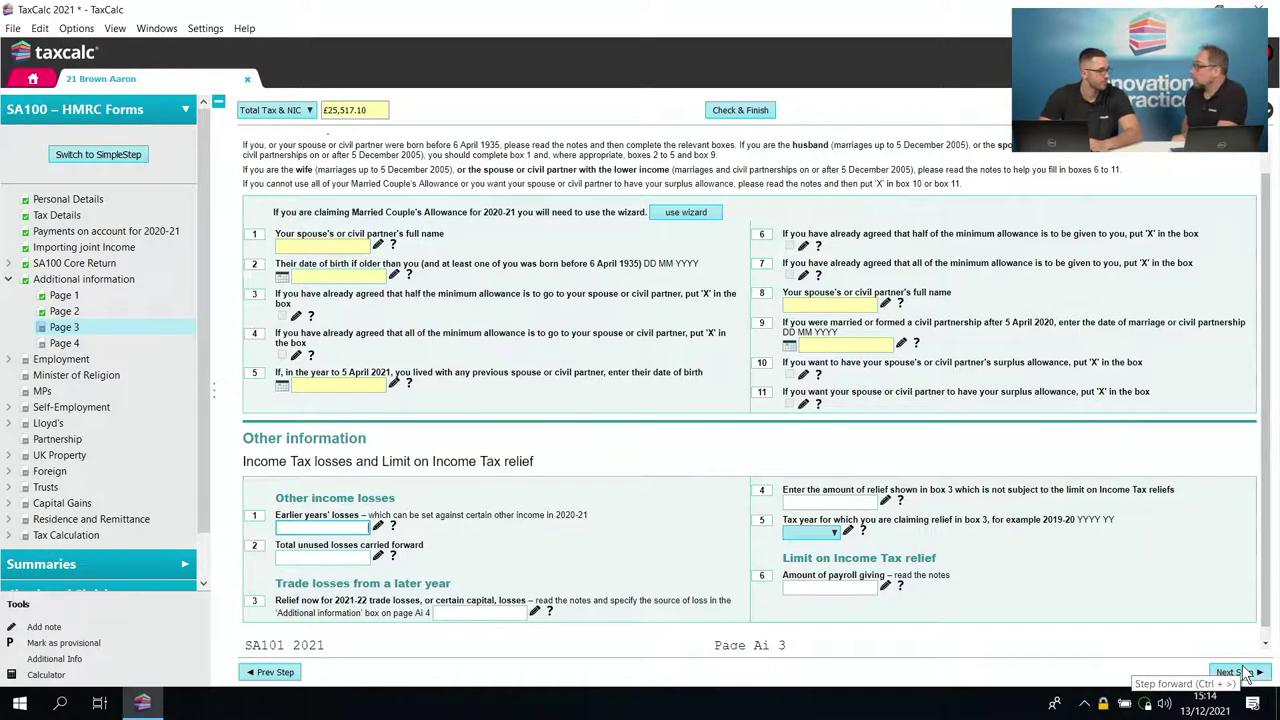
click(1240, 672)
- Open the Browns I.T Services employment page from the Employment section and examine its pay, tax and PAYE reference boxes
click(1240, 672)
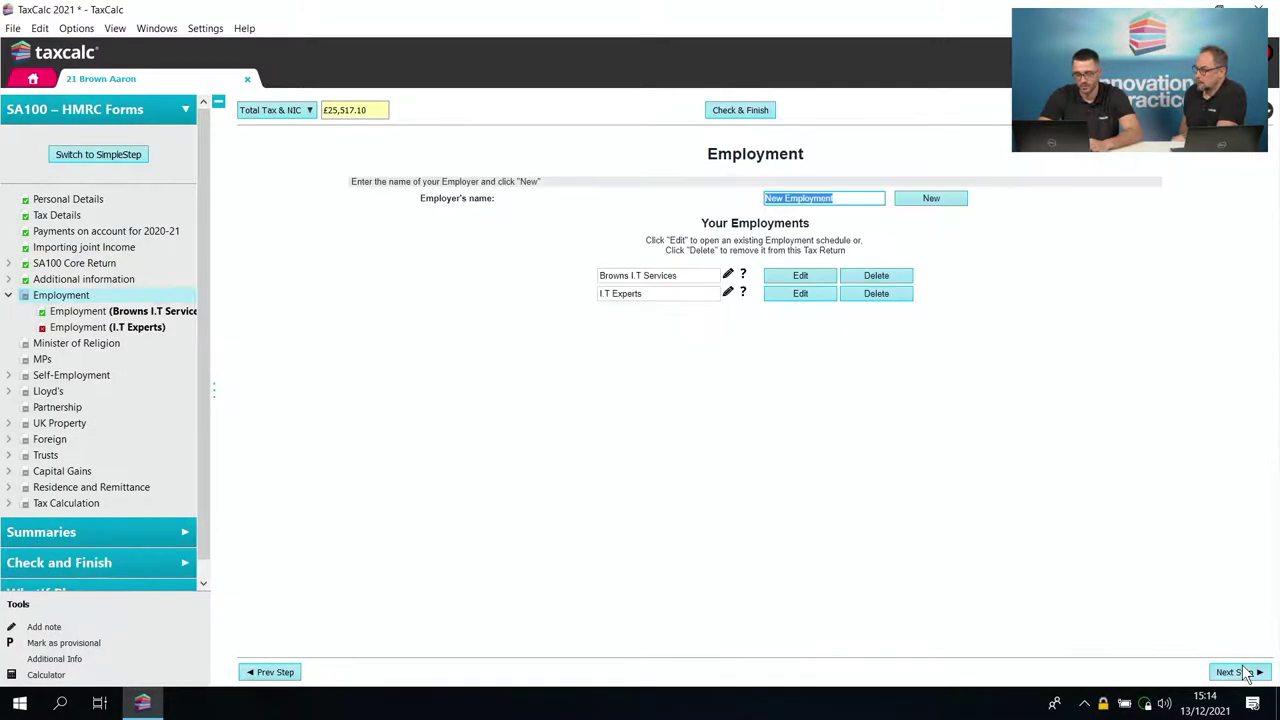
click(165, 314)
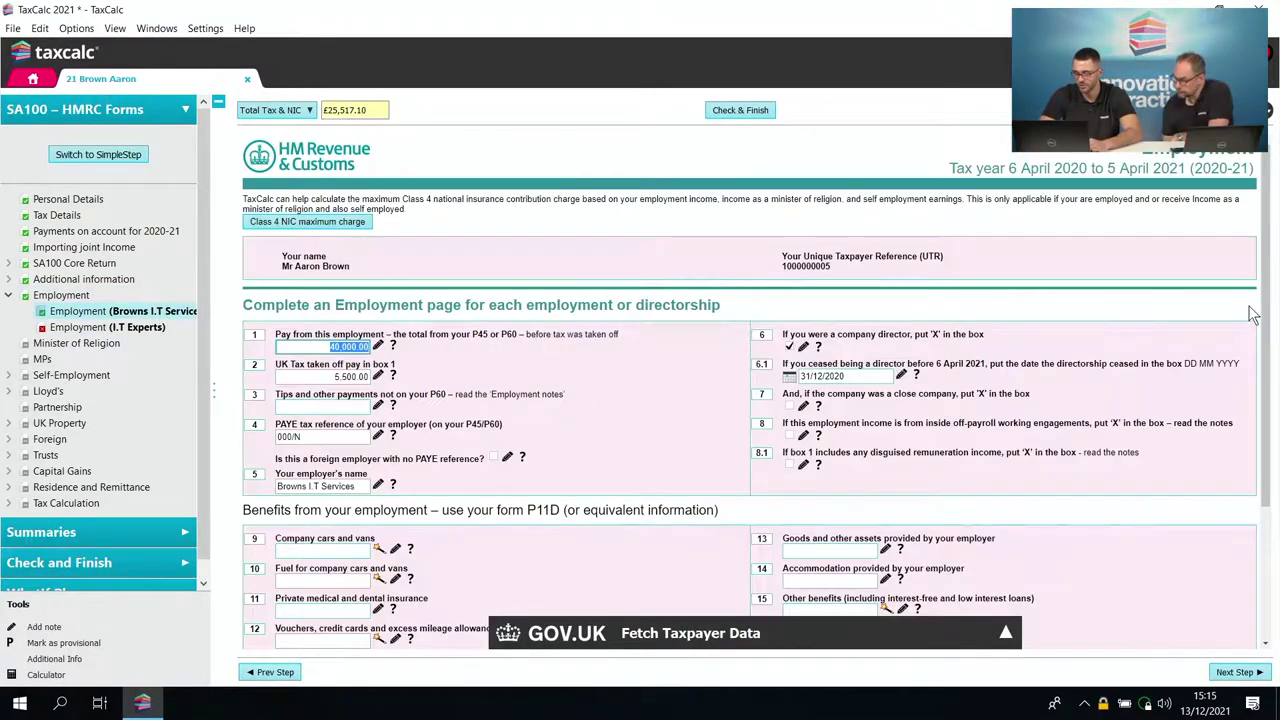
drag(1260, 315, 1270, 323)
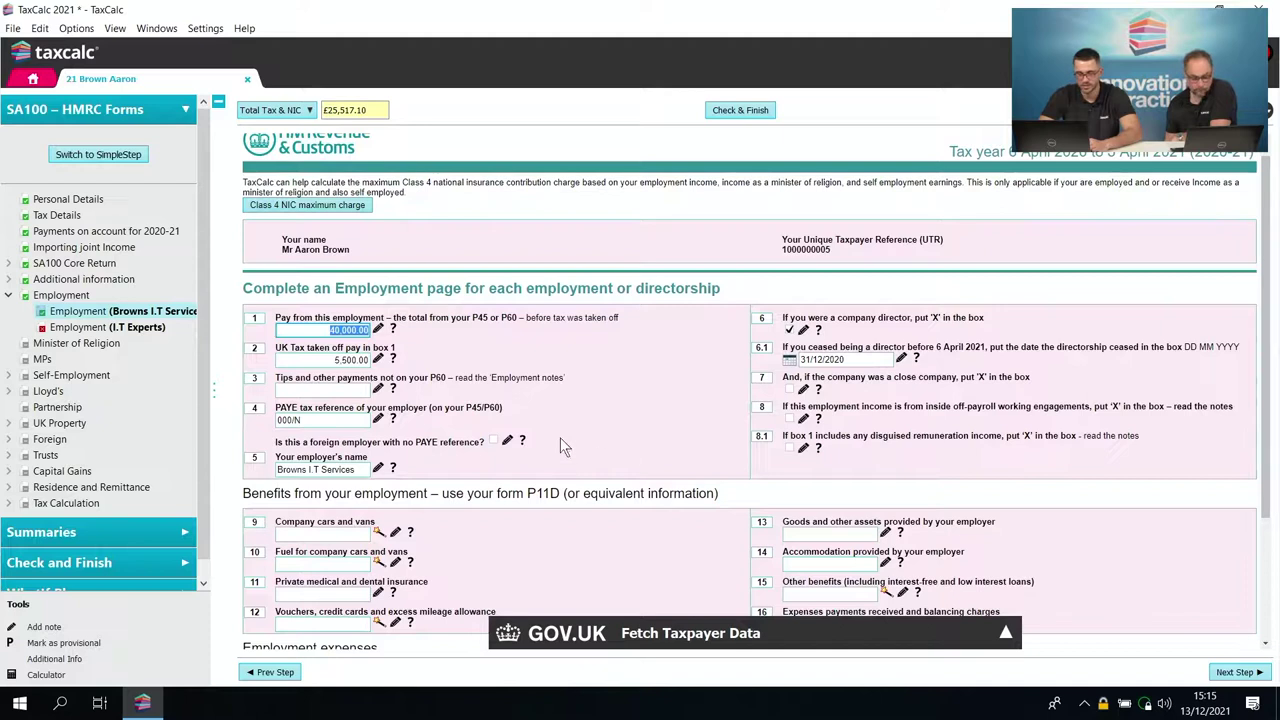
click(408, 345)
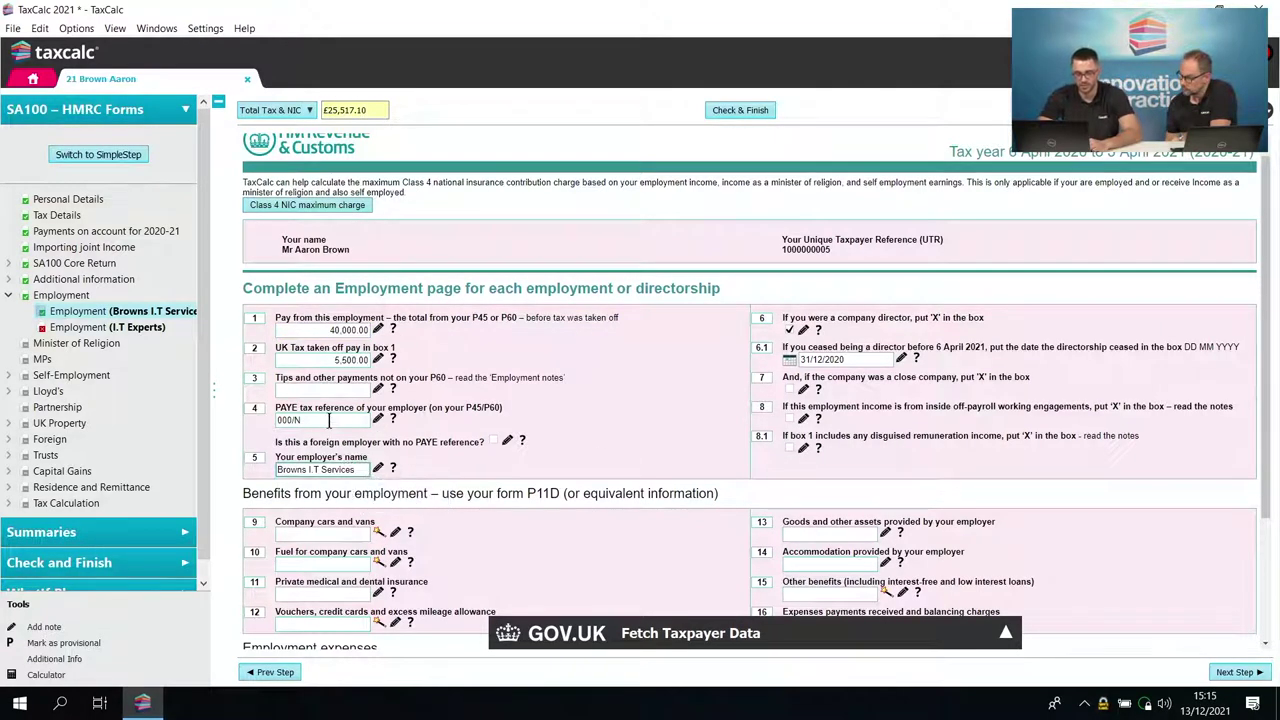
- Review the directorship cessation date and the I.T Experts employment page, and continue past Minister of Religion and MPs to Self-Employment
click(866, 358)
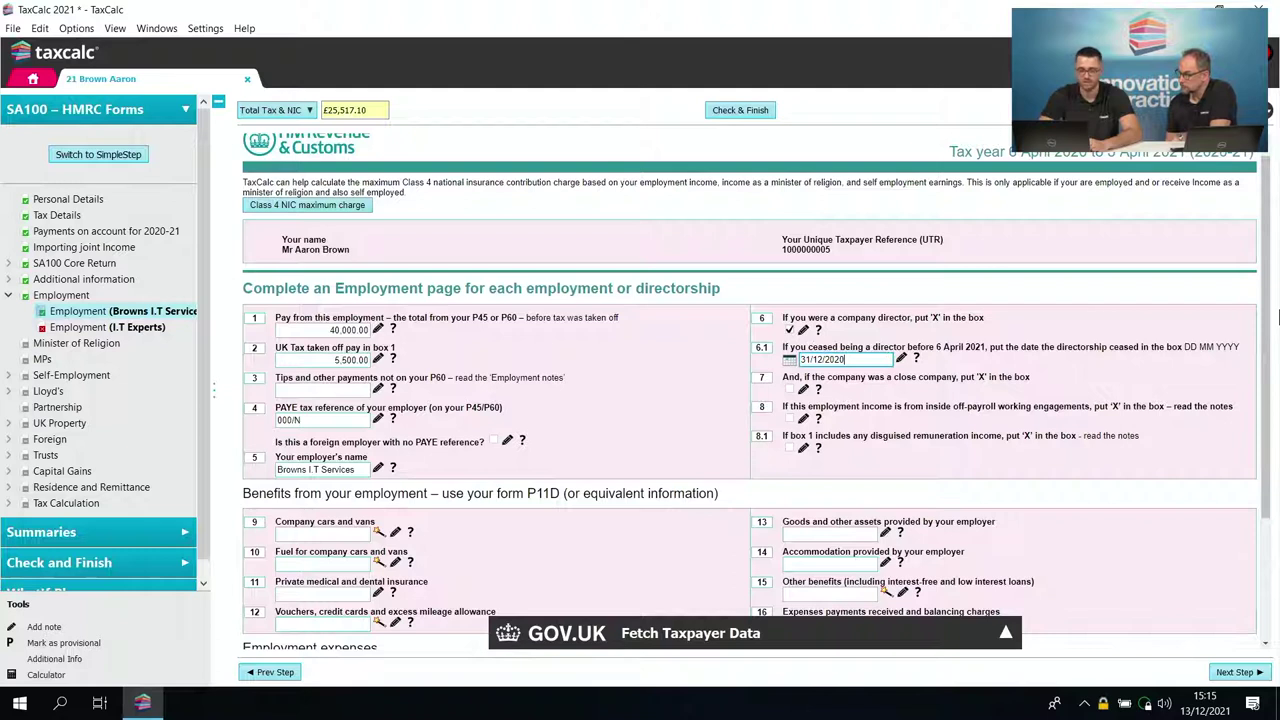
click(1236, 673)
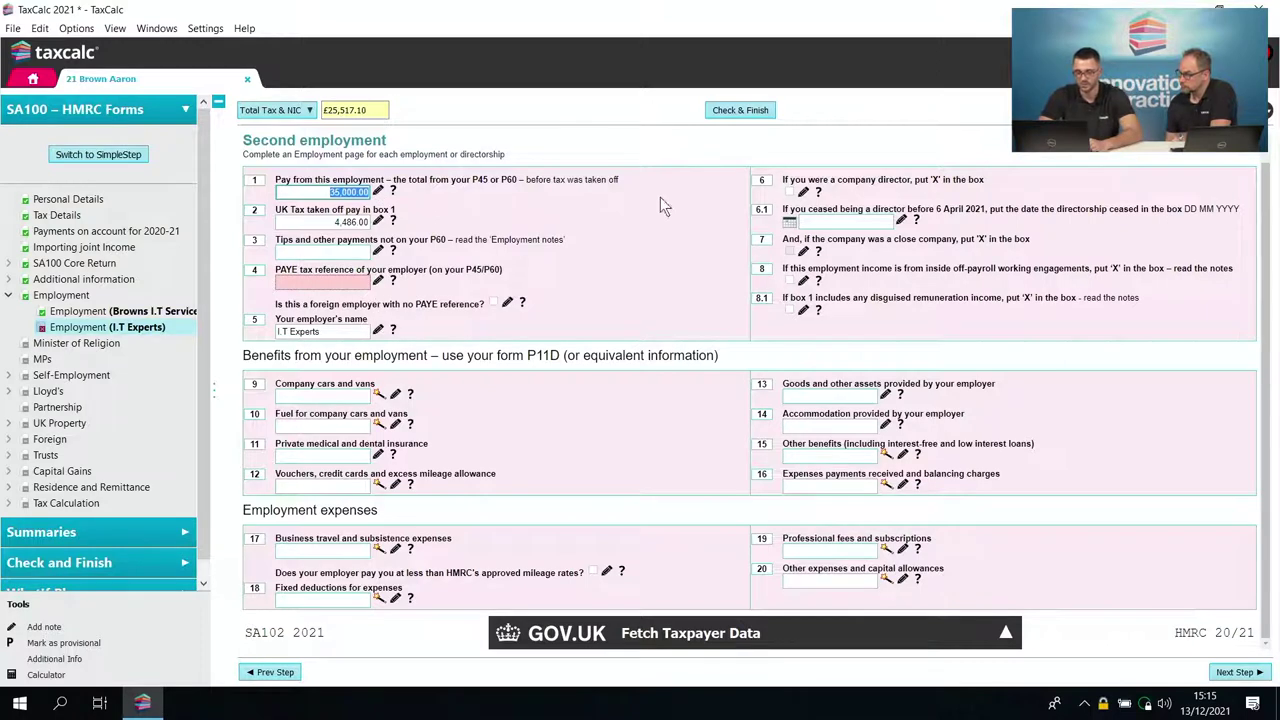
click(1240, 673)
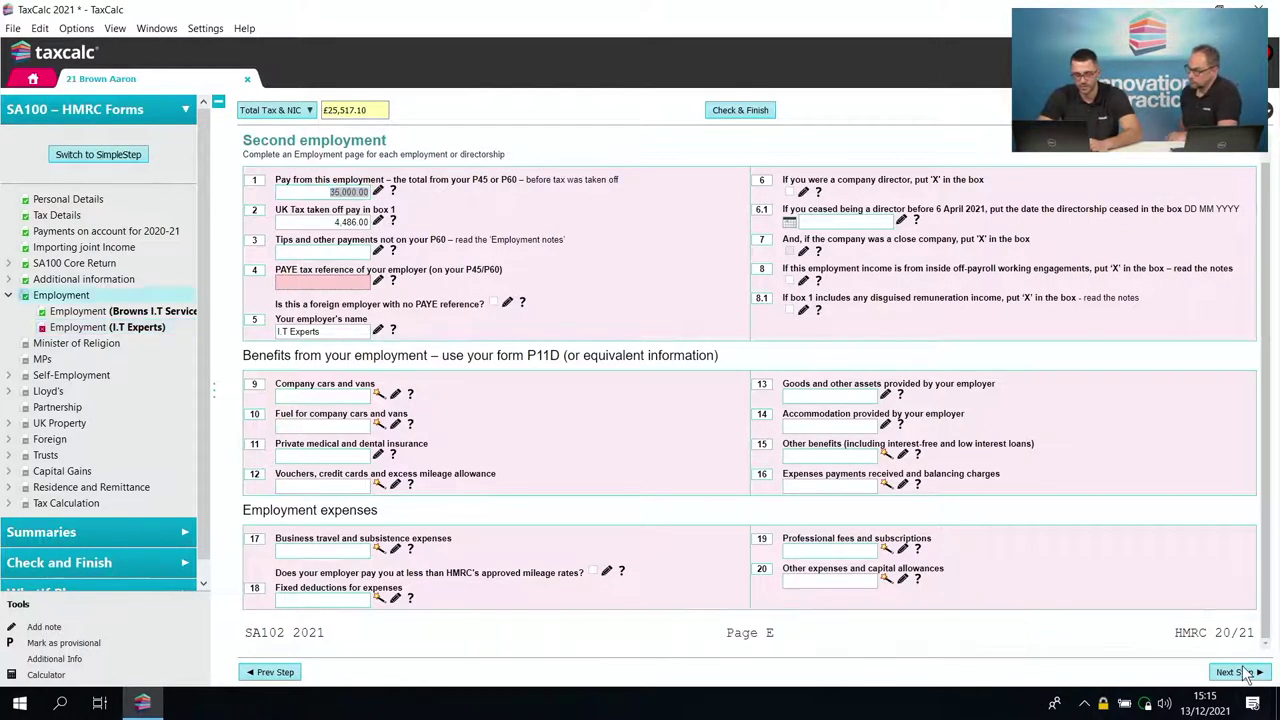
click(1242, 673)
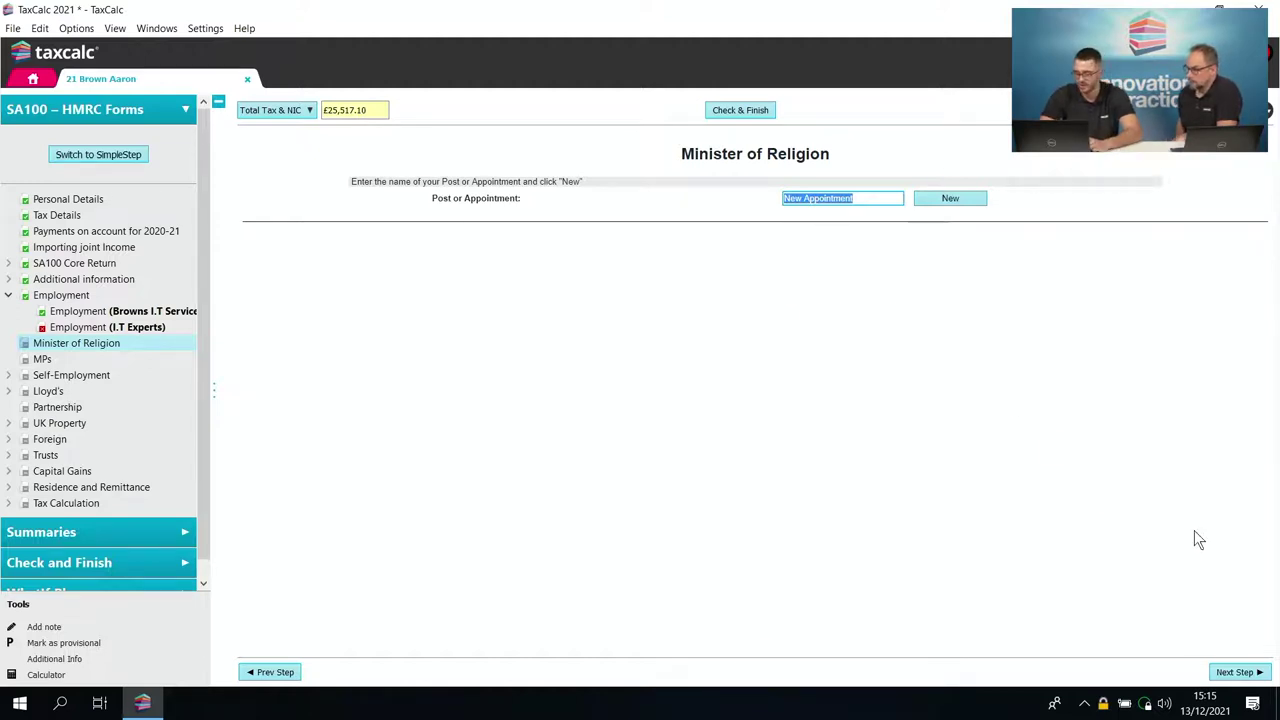
click(1235, 672)
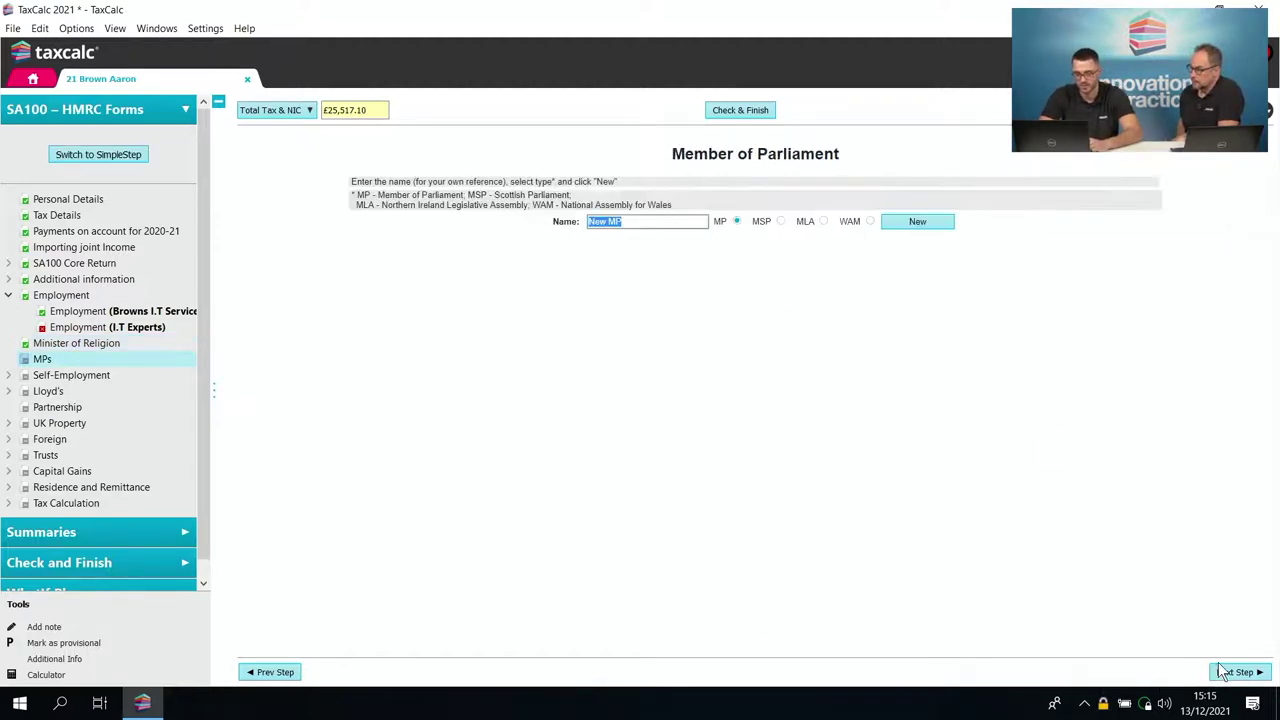
click(1235, 672)
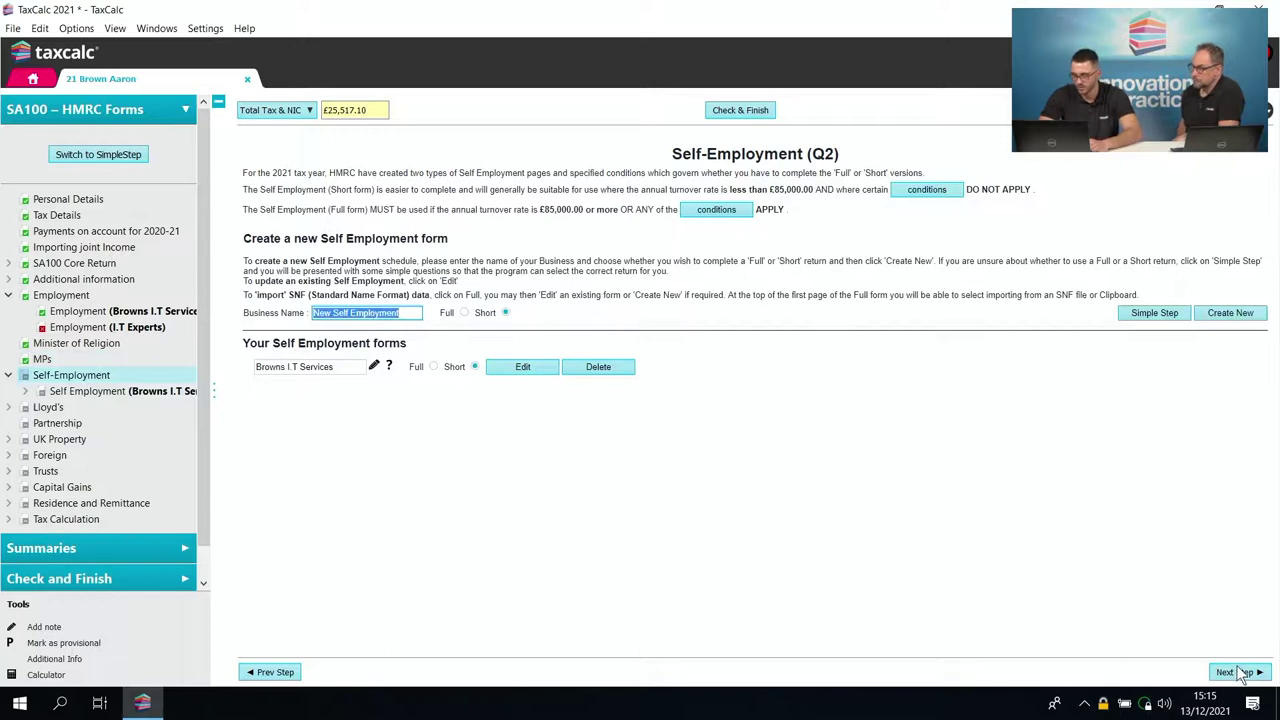
- Review pages 1 and 2 of the Browns I.T Services short self-employment form, and continue to page 1 of the Foreign section
click(1236, 672)
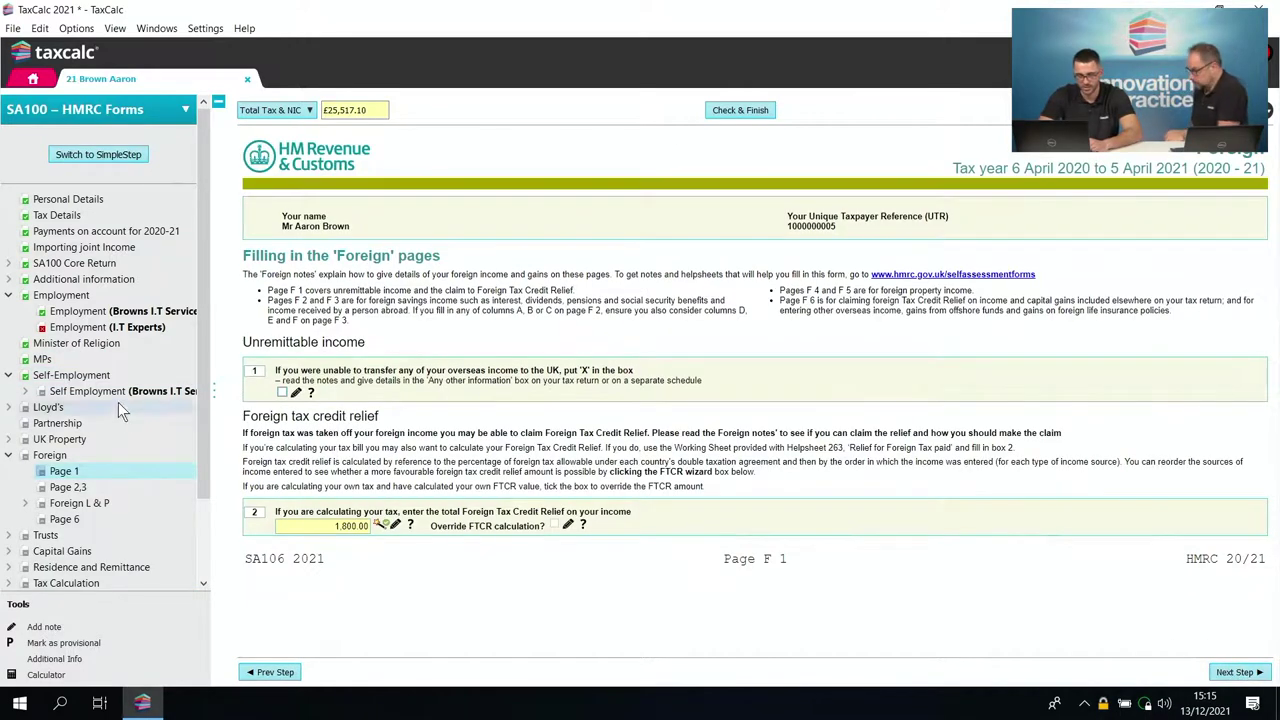
click(155, 388)
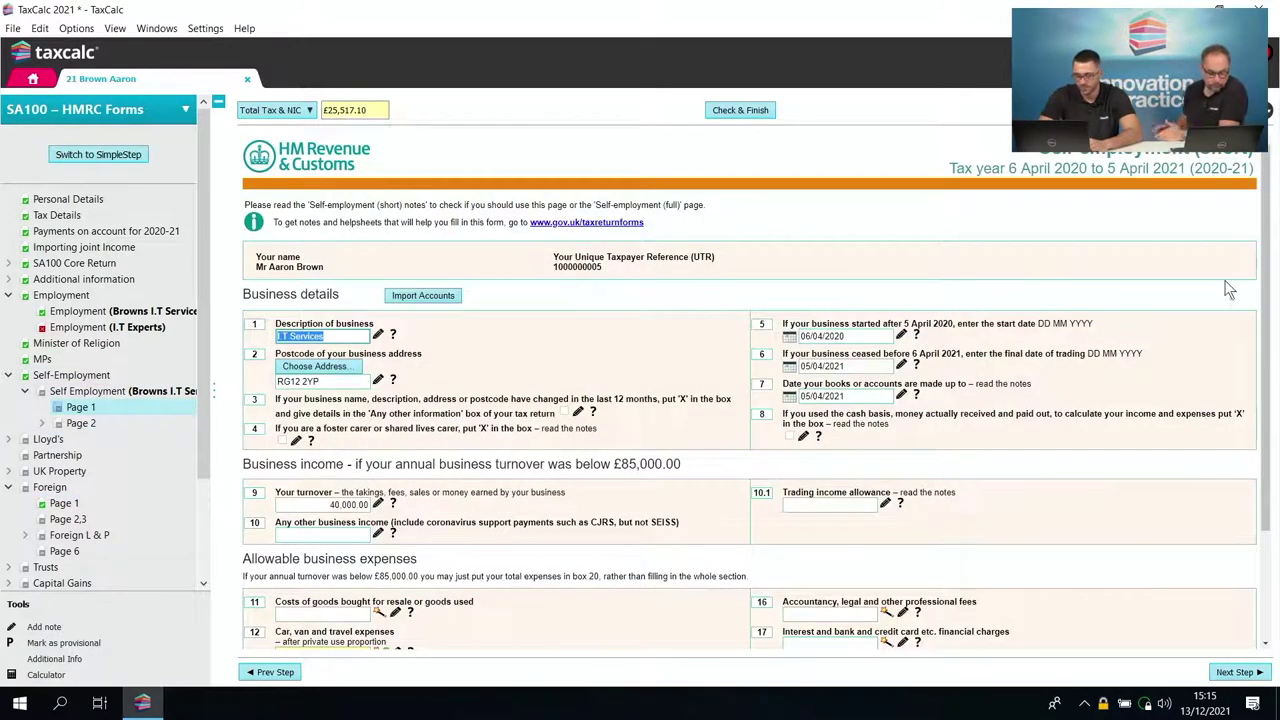
scroll(1273, 283, down, 3)
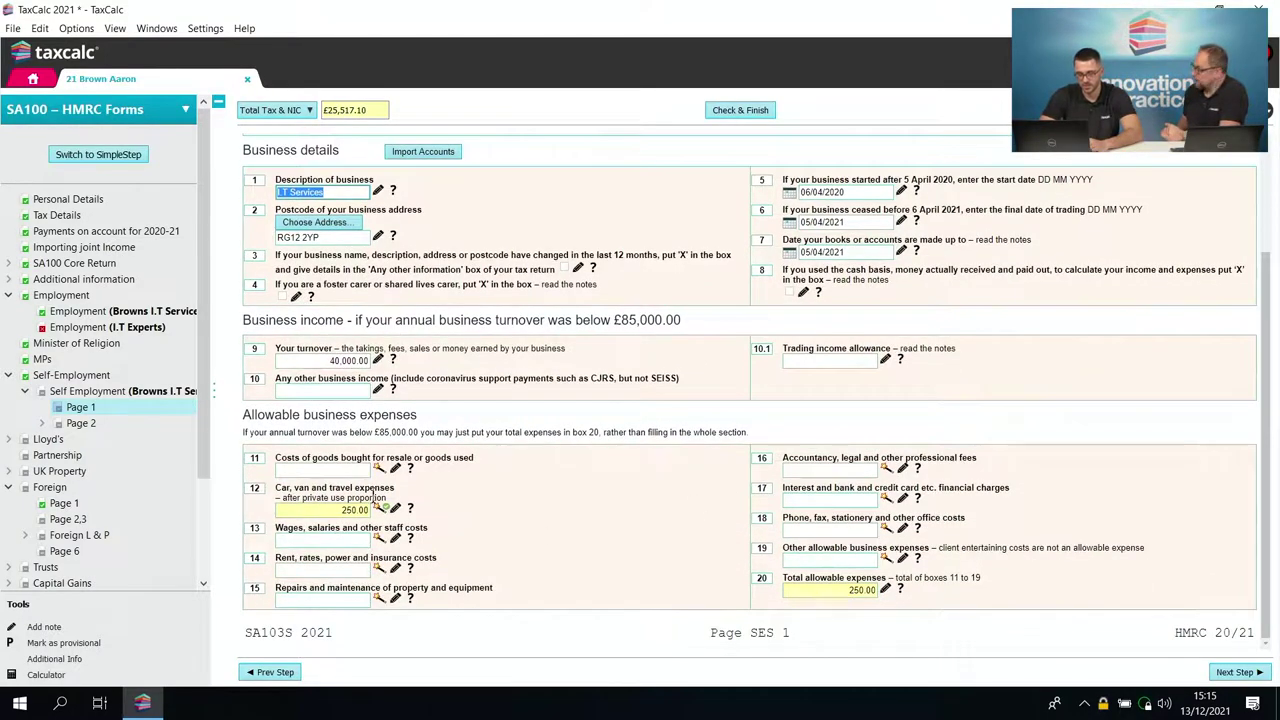
click(1237, 672)
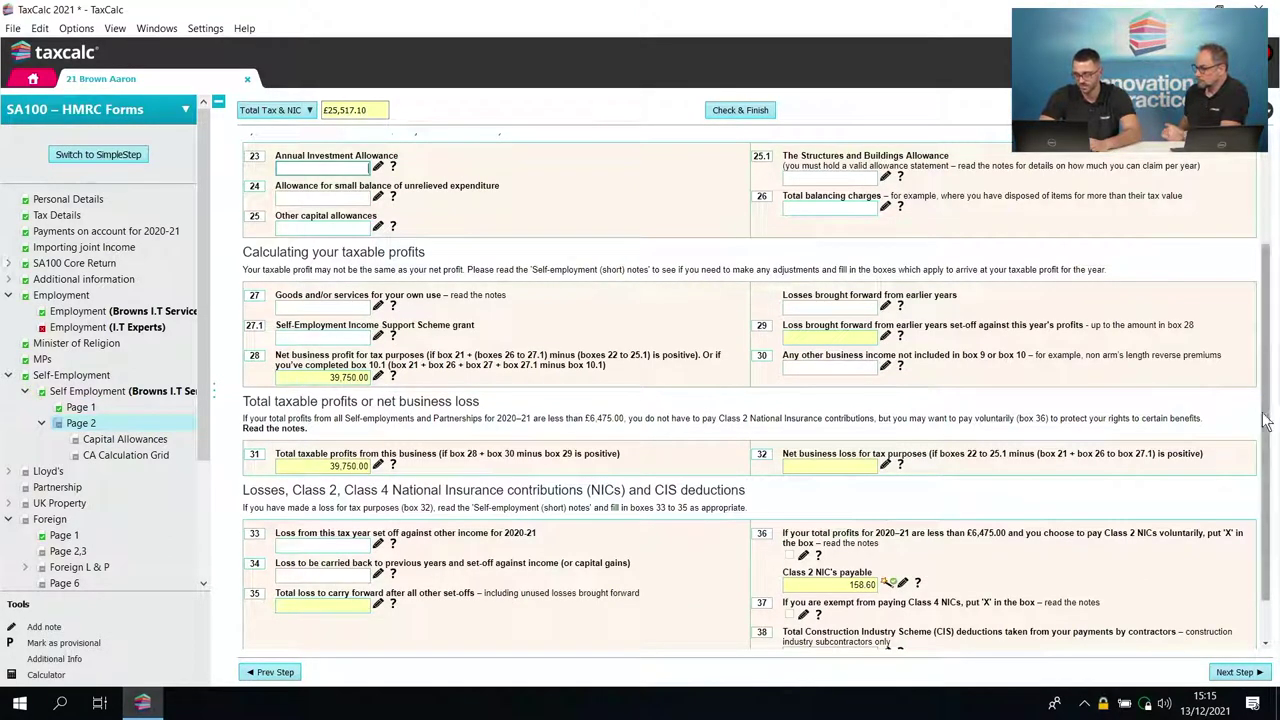
click(1237, 672)
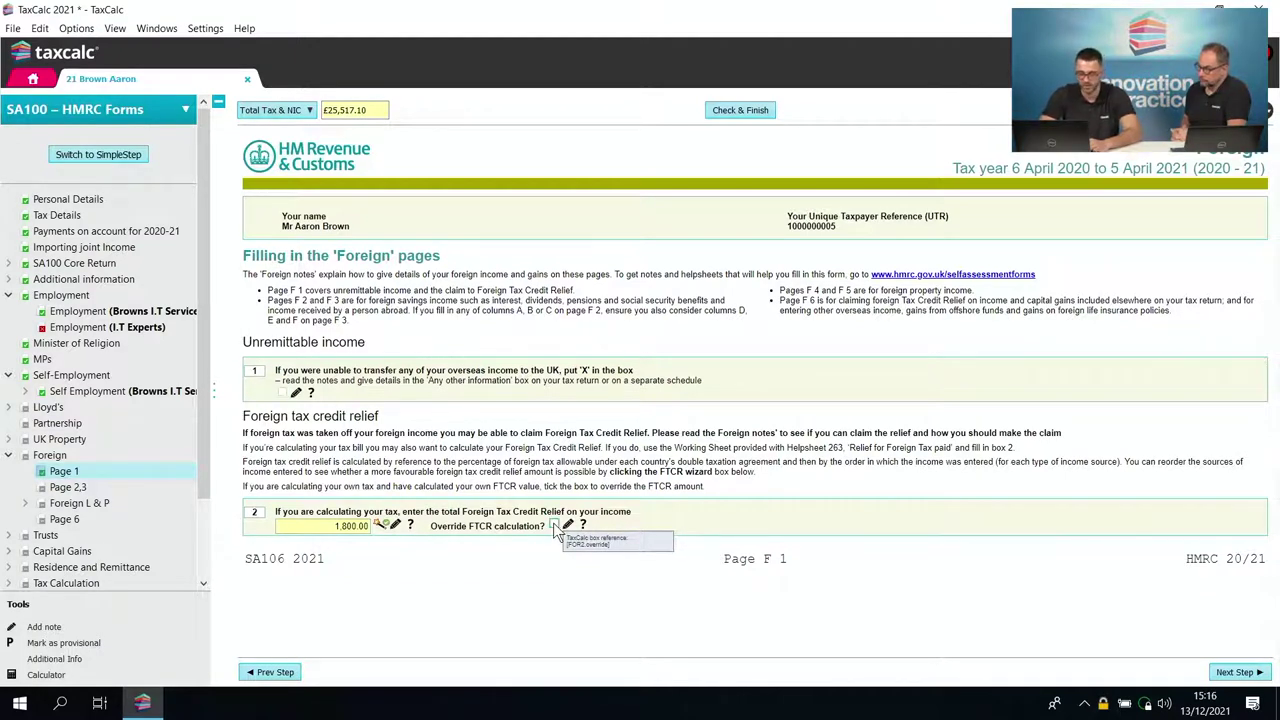
- View the Foreign Tax Credit Relief calculation for box 2 of Foreign page 1, and clear the override of the FTCR calculation
click(381, 526)
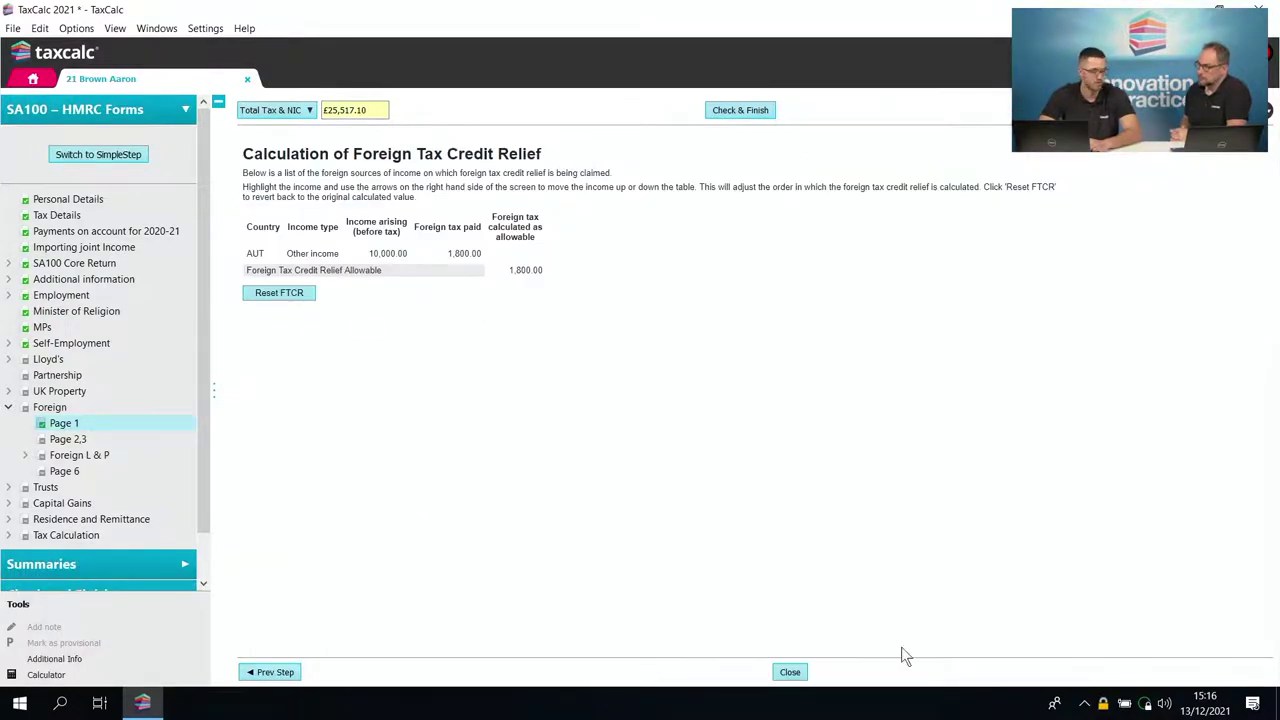
click(789, 672)
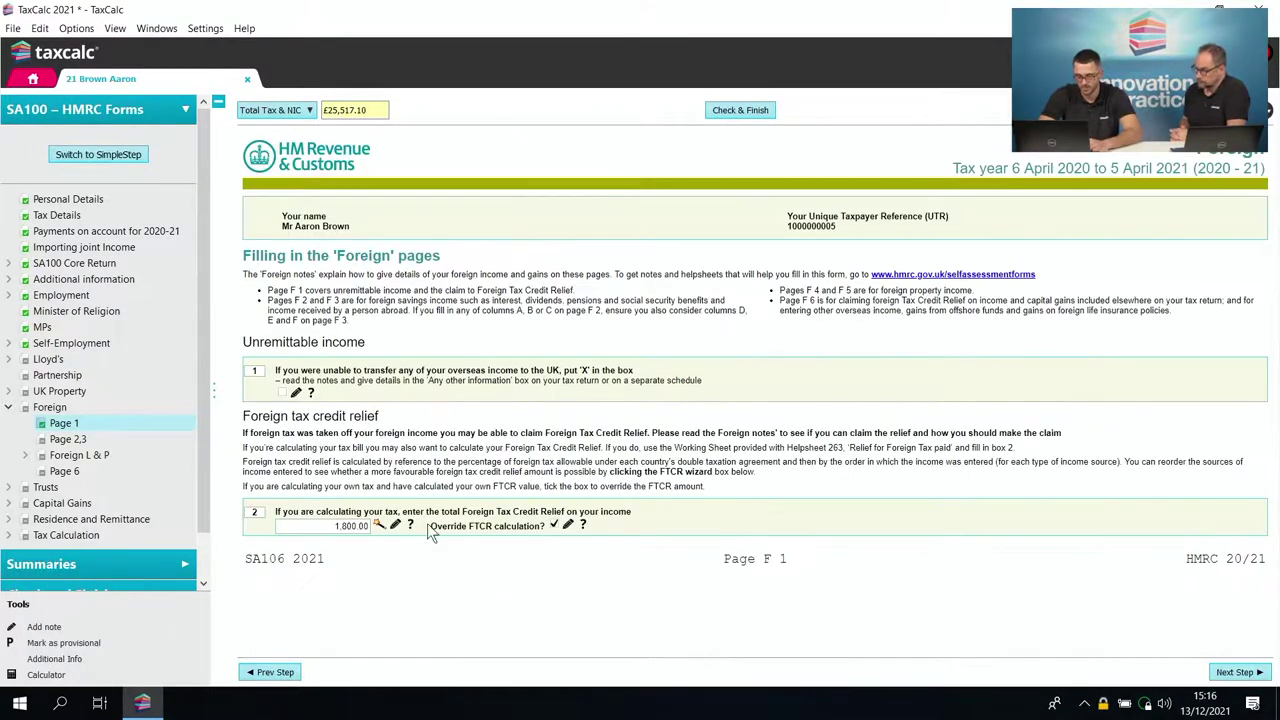
click(555, 527)
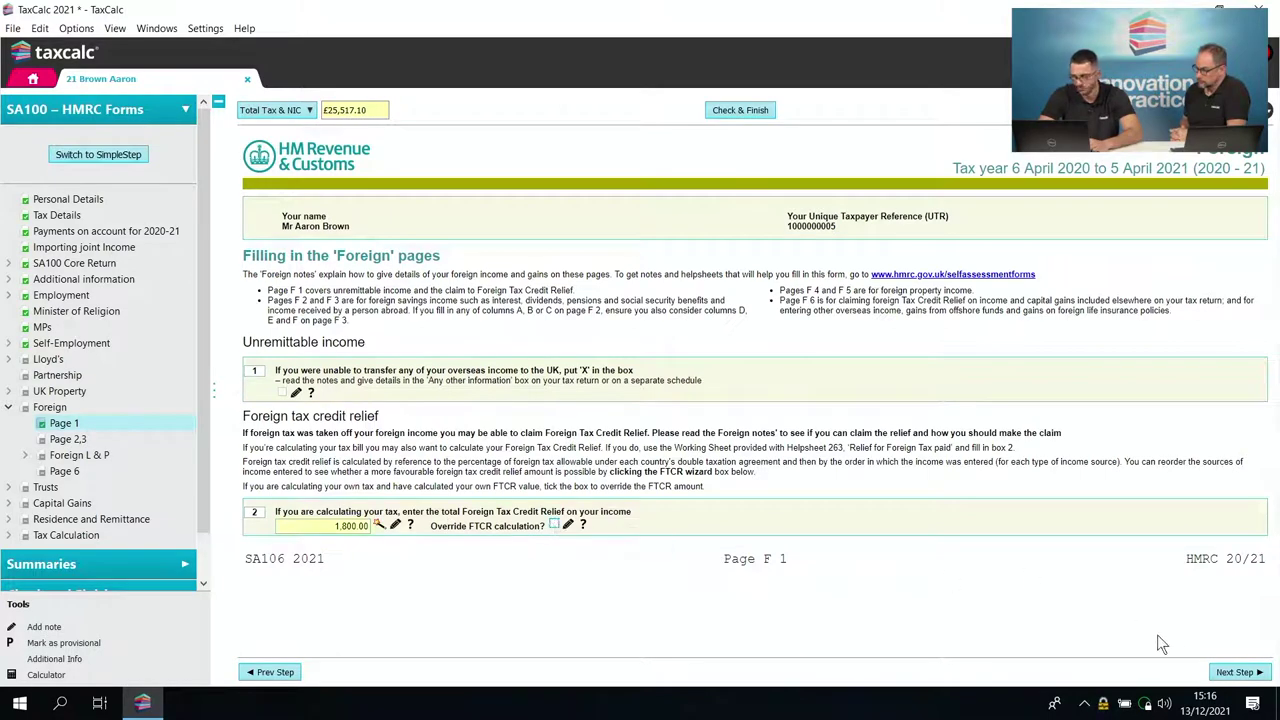
- Go through Foreign pages 2 to 6 and examine the foreign tax paid entry for the SES1 income on page 6
click(1233, 673)
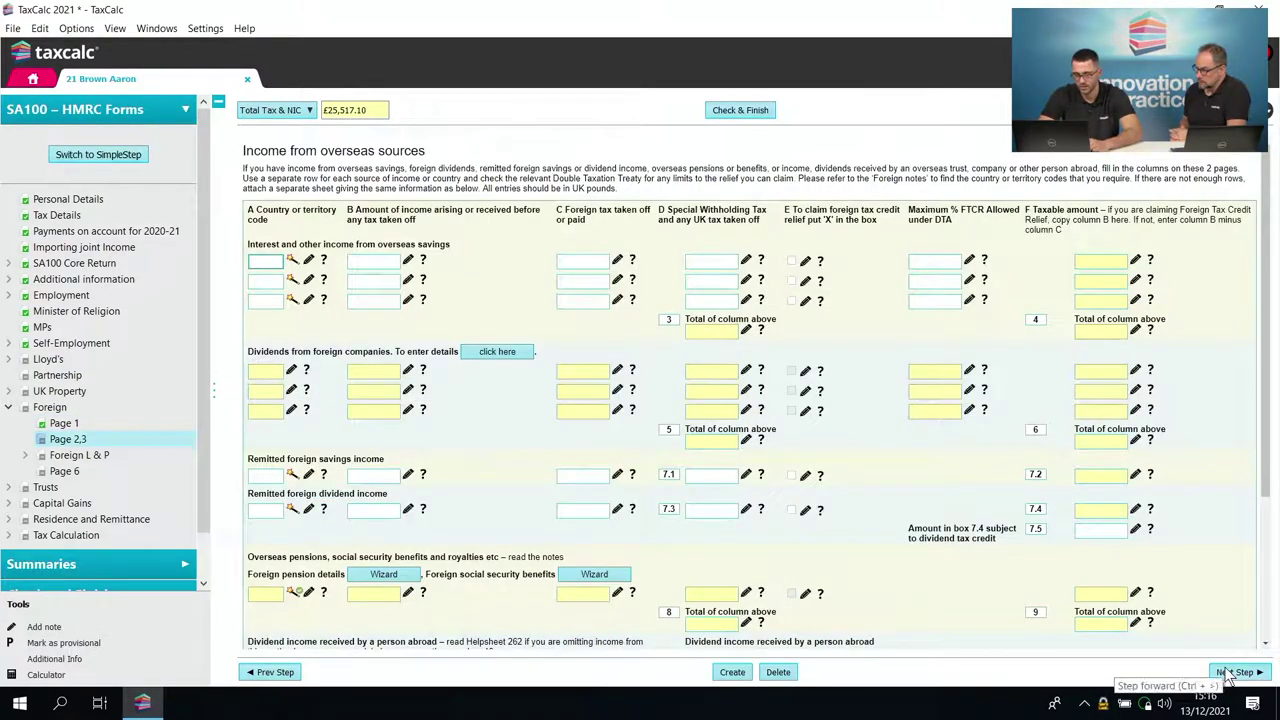
click(1233, 673)
click(1233, 673)
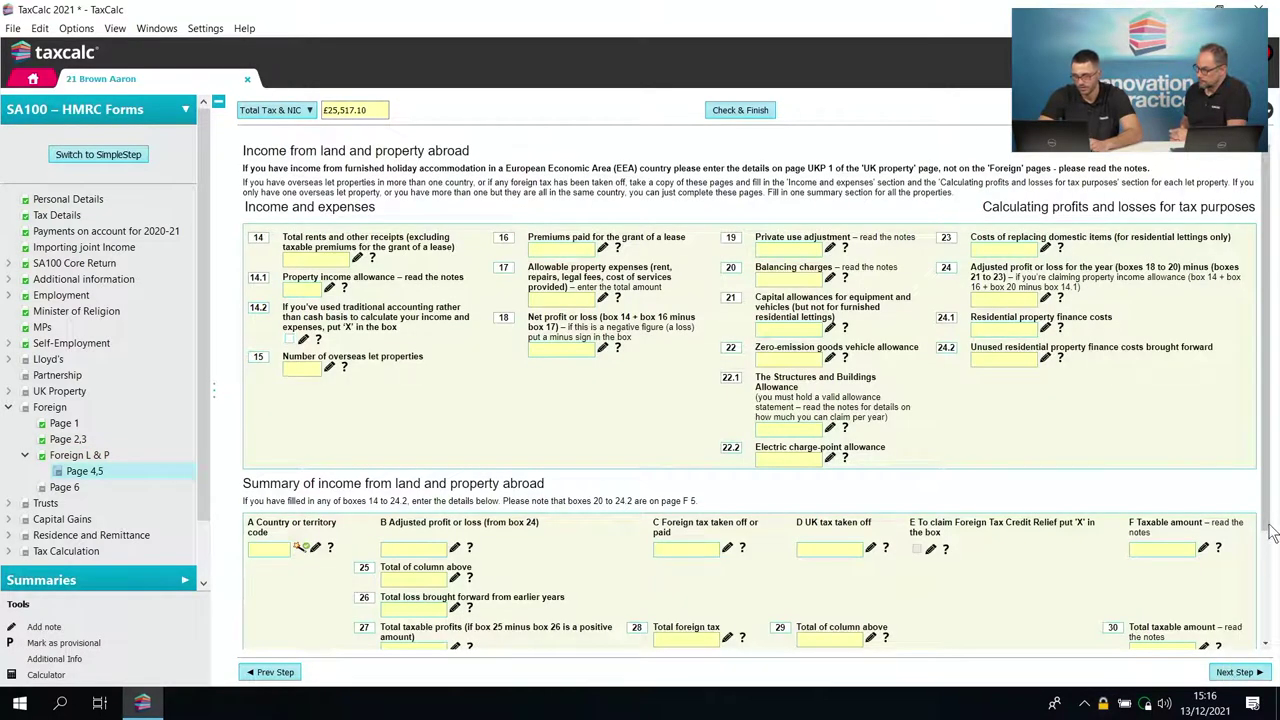
click(1233, 673)
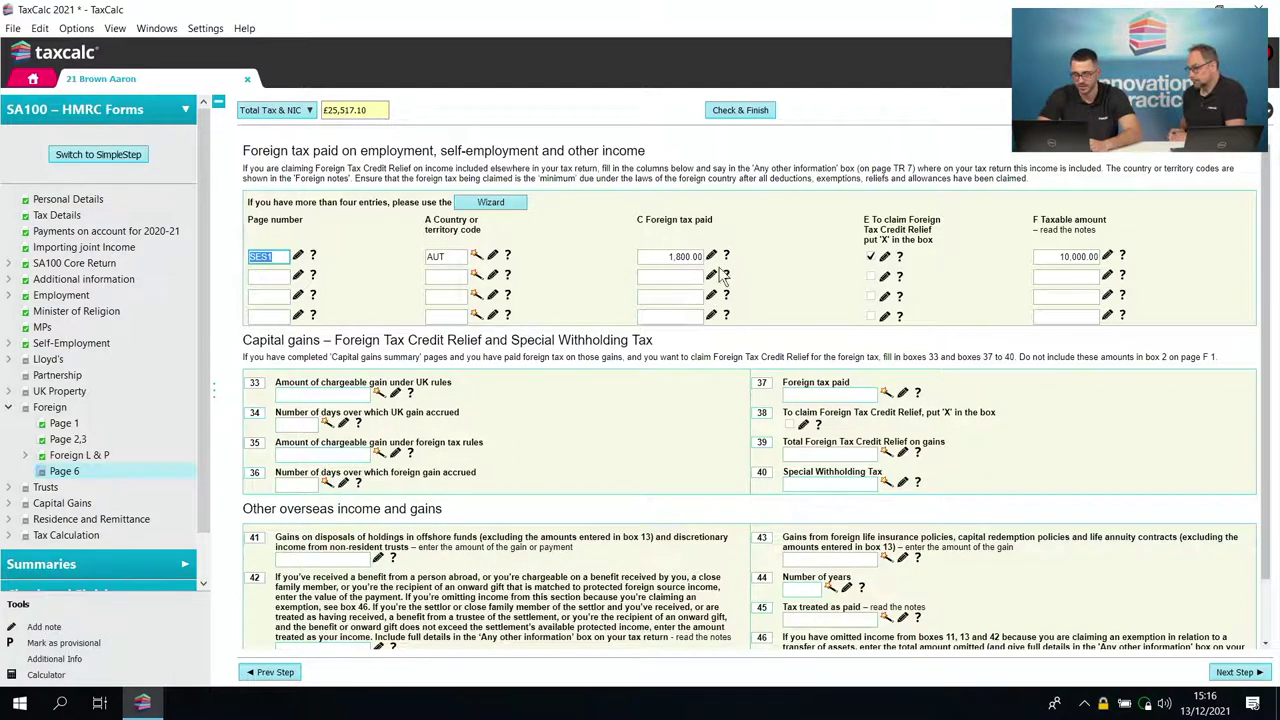
click(670, 257)
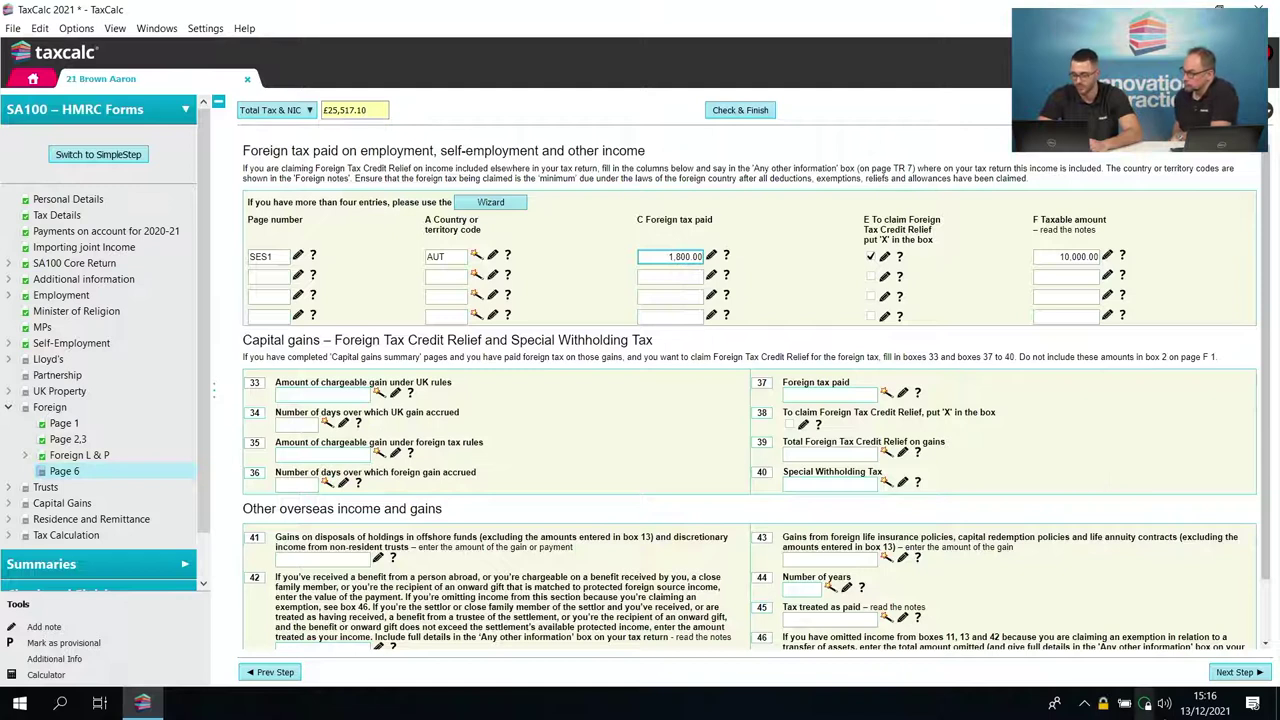
- View the Capital Gains summary pages CG 1 to CG 3, examining the residential property disposal boxes on CG 1
click(1247, 674)
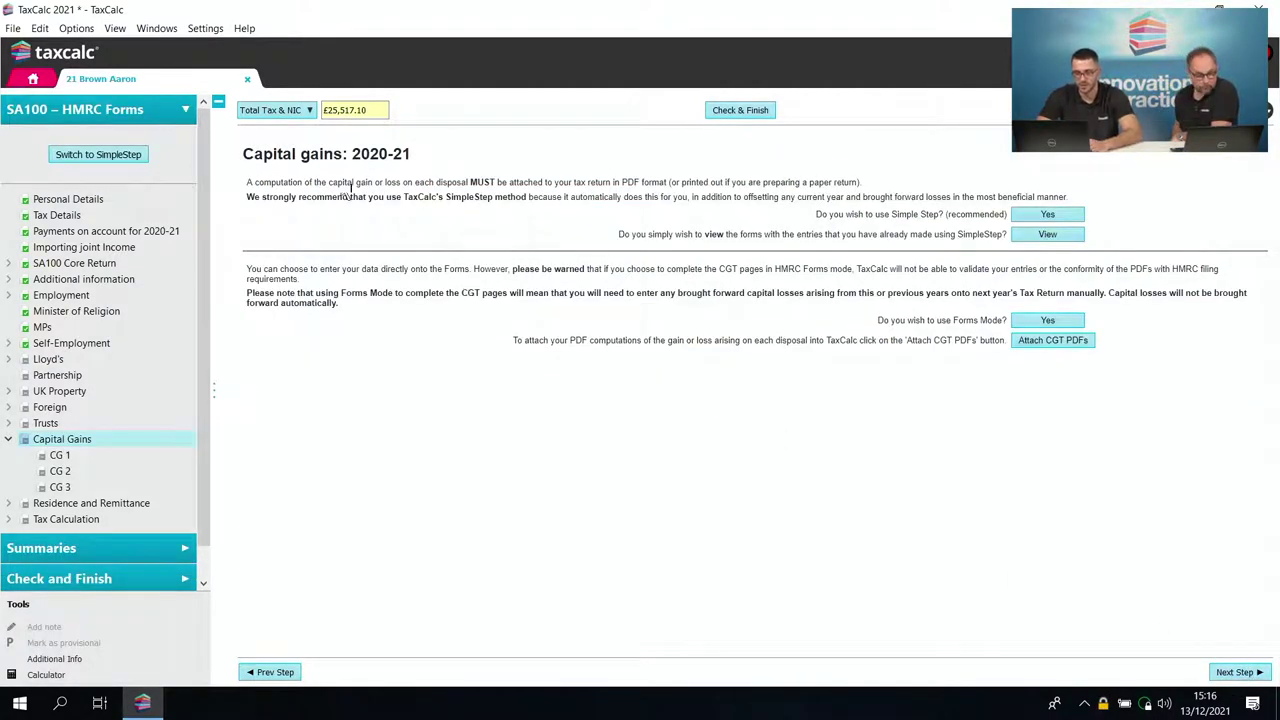
click(155, 457)
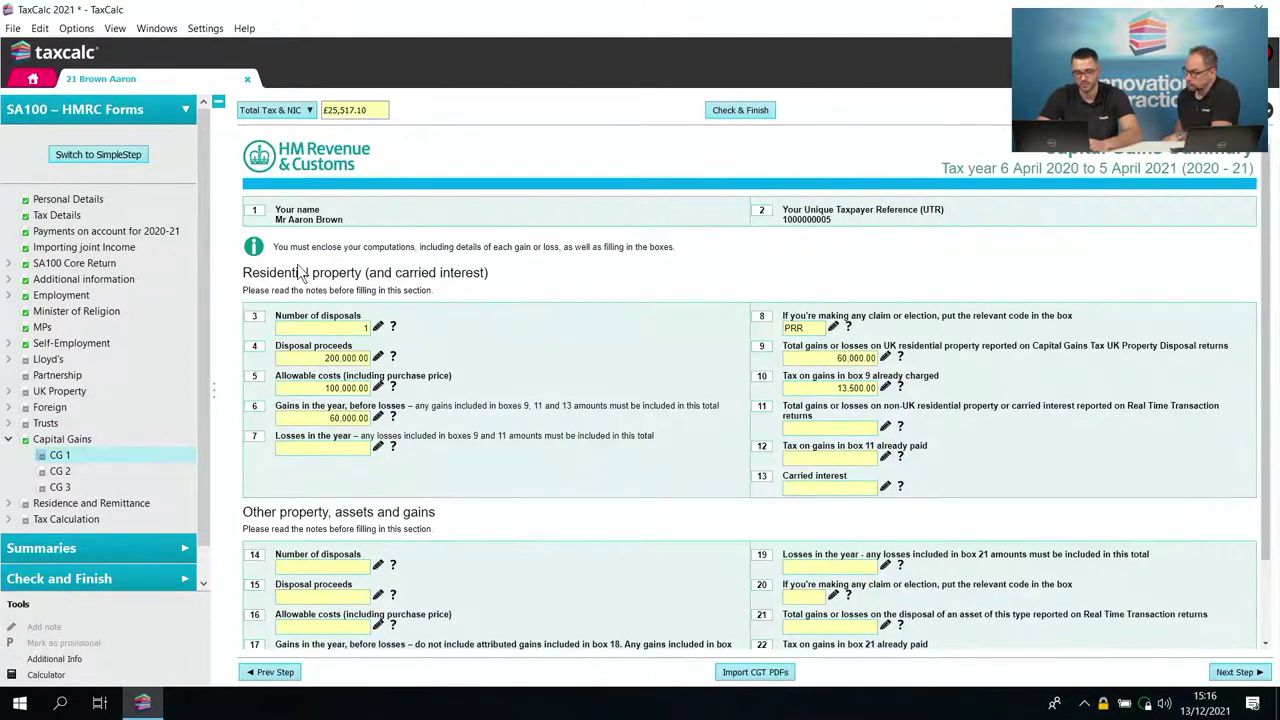
drag(259, 272, 392, 290)
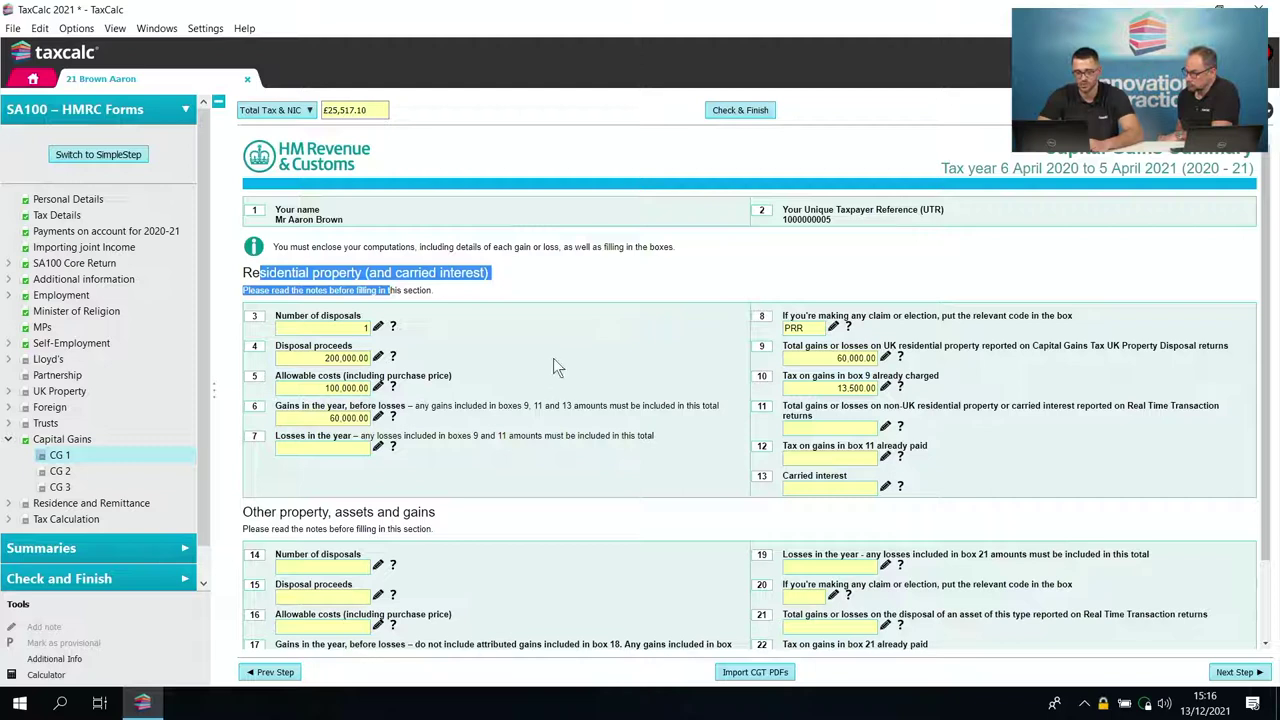
click(554, 360)
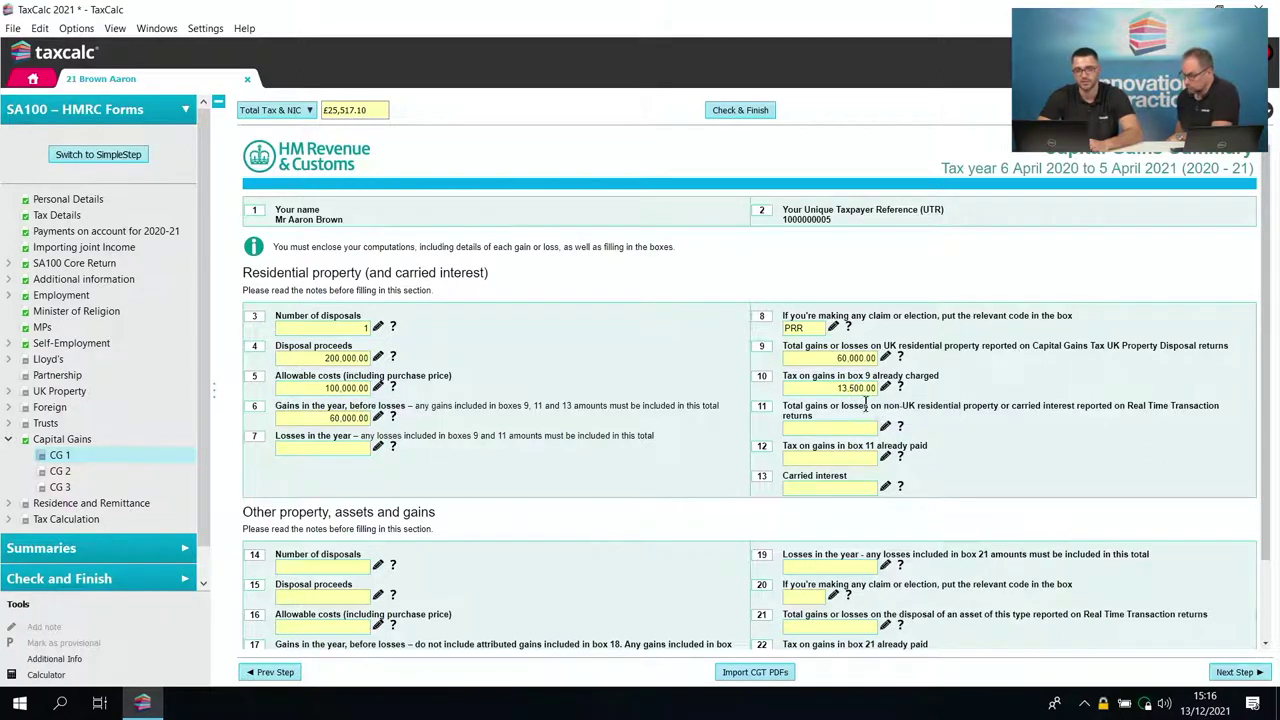
scroll(1127, 507, down, 2)
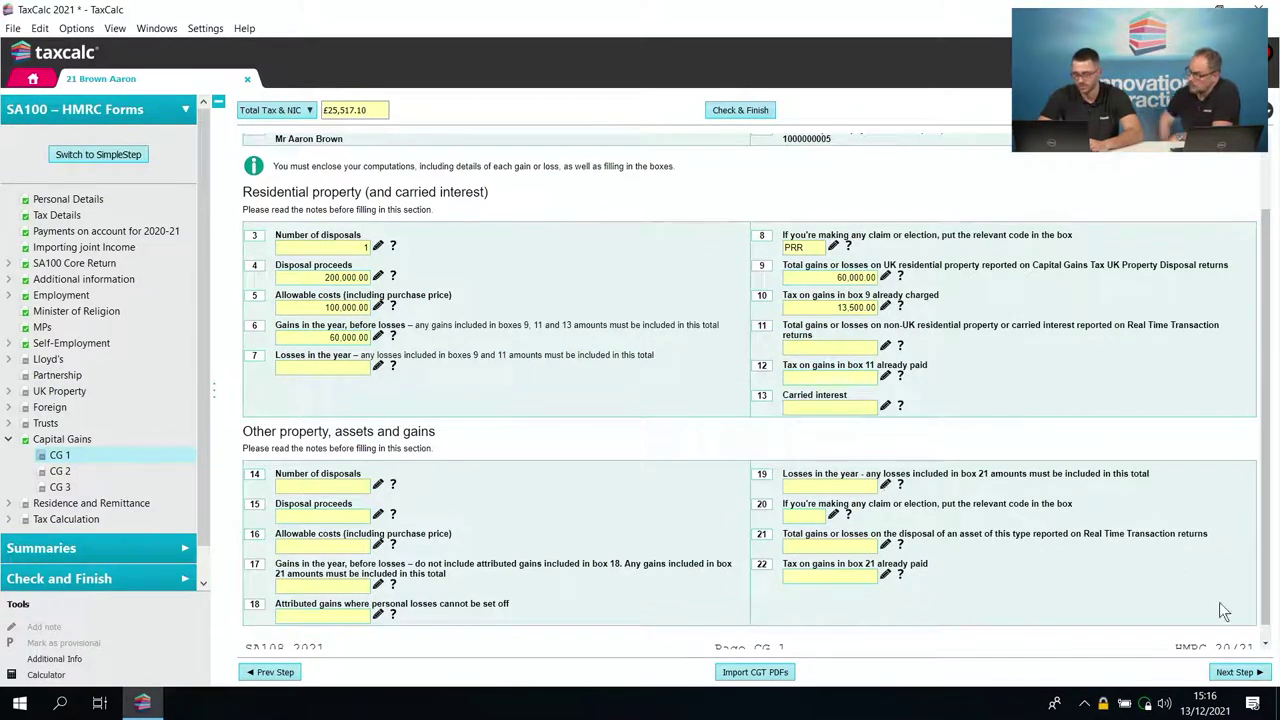
click(1245, 674)
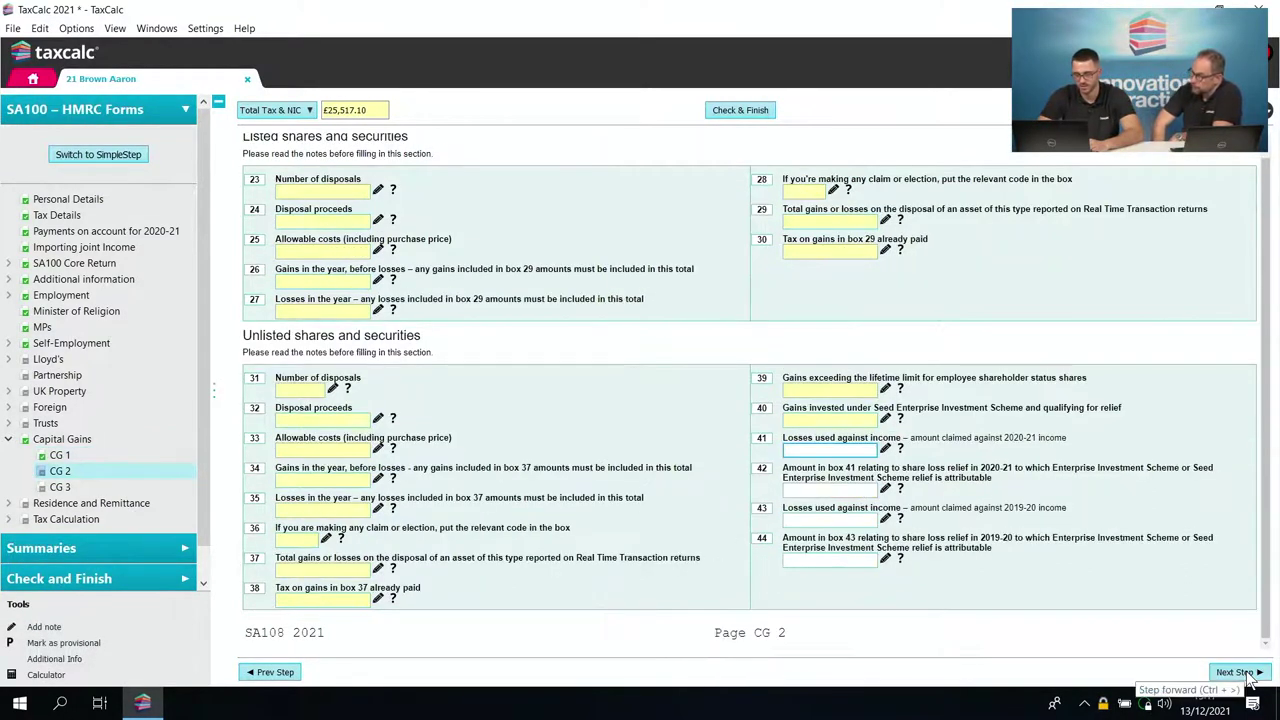
click(1245, 674)
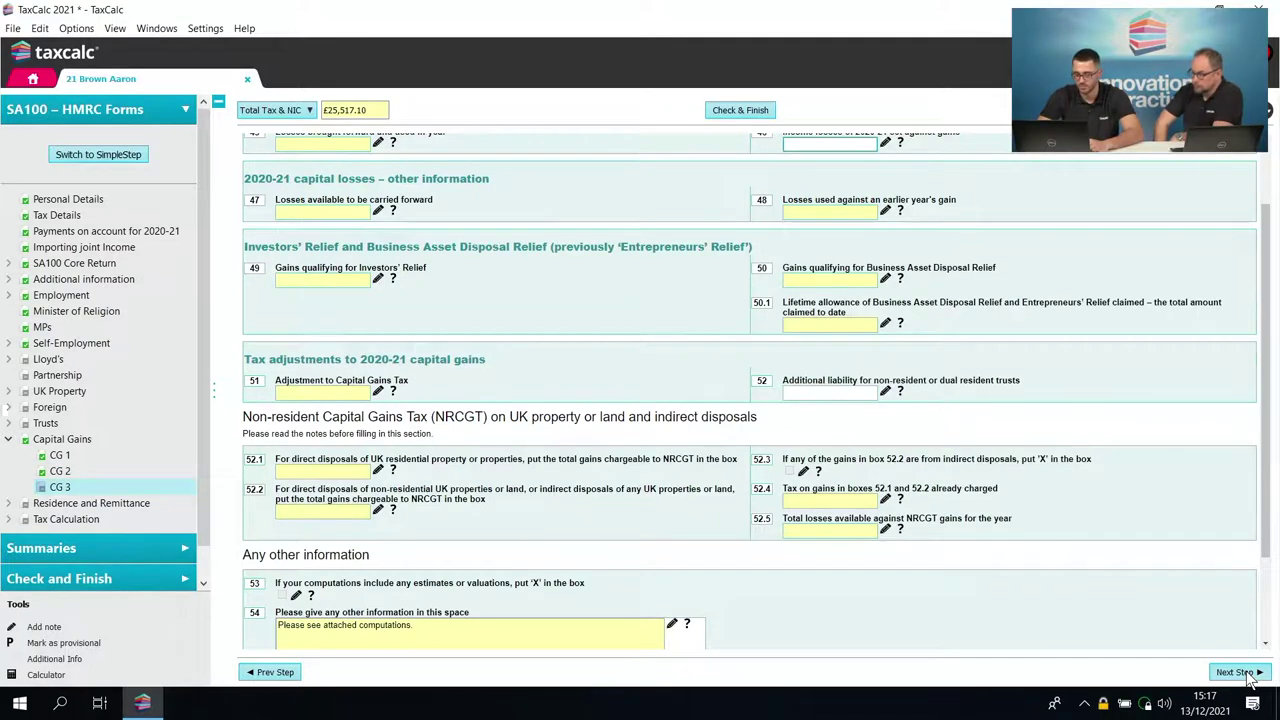
- Read the error and information messages in the return check, and open the online filing page to examine its Government Gateway credentials
click(1245, 674)
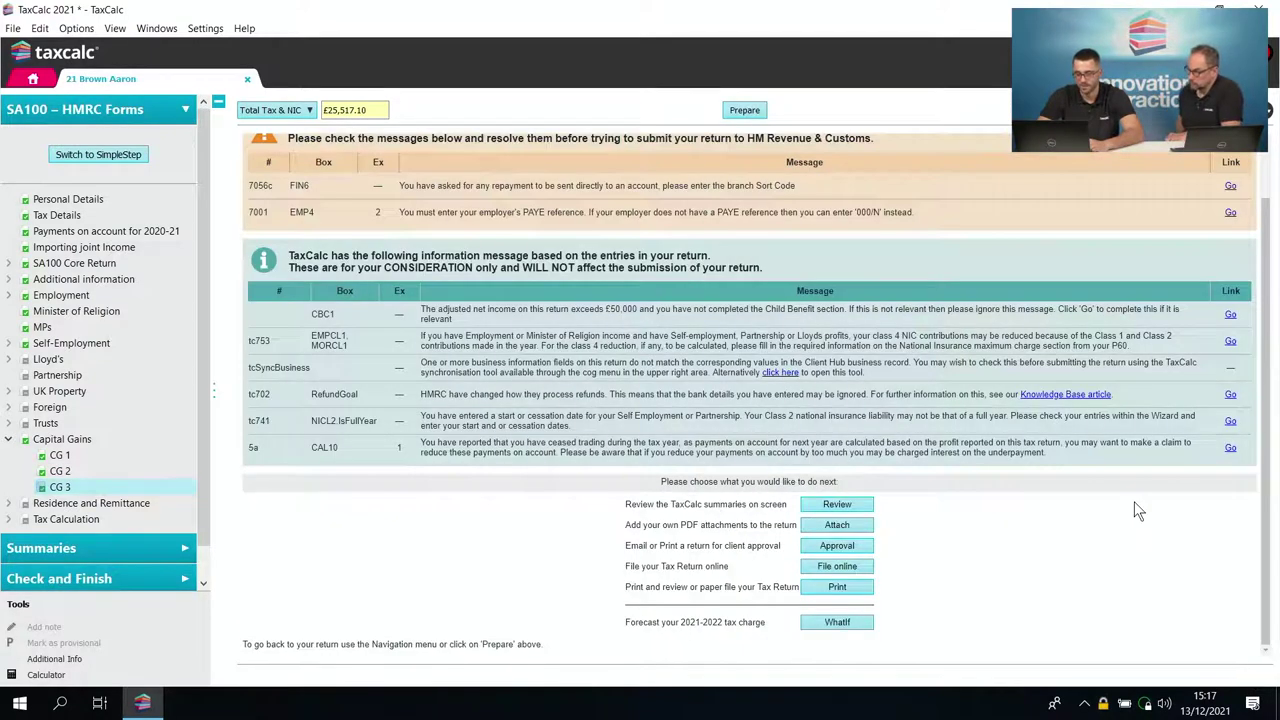
drag(1264, 378, 1262, 320)
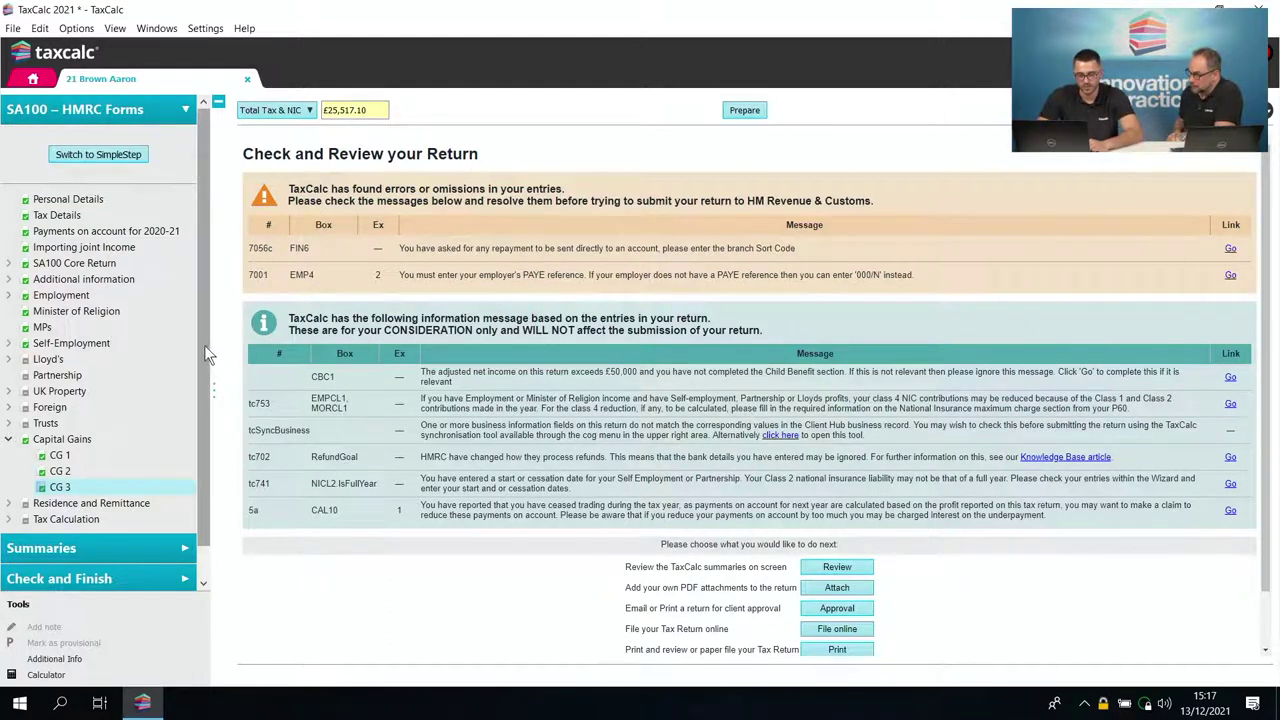
scroll(207, 353, down, 1)
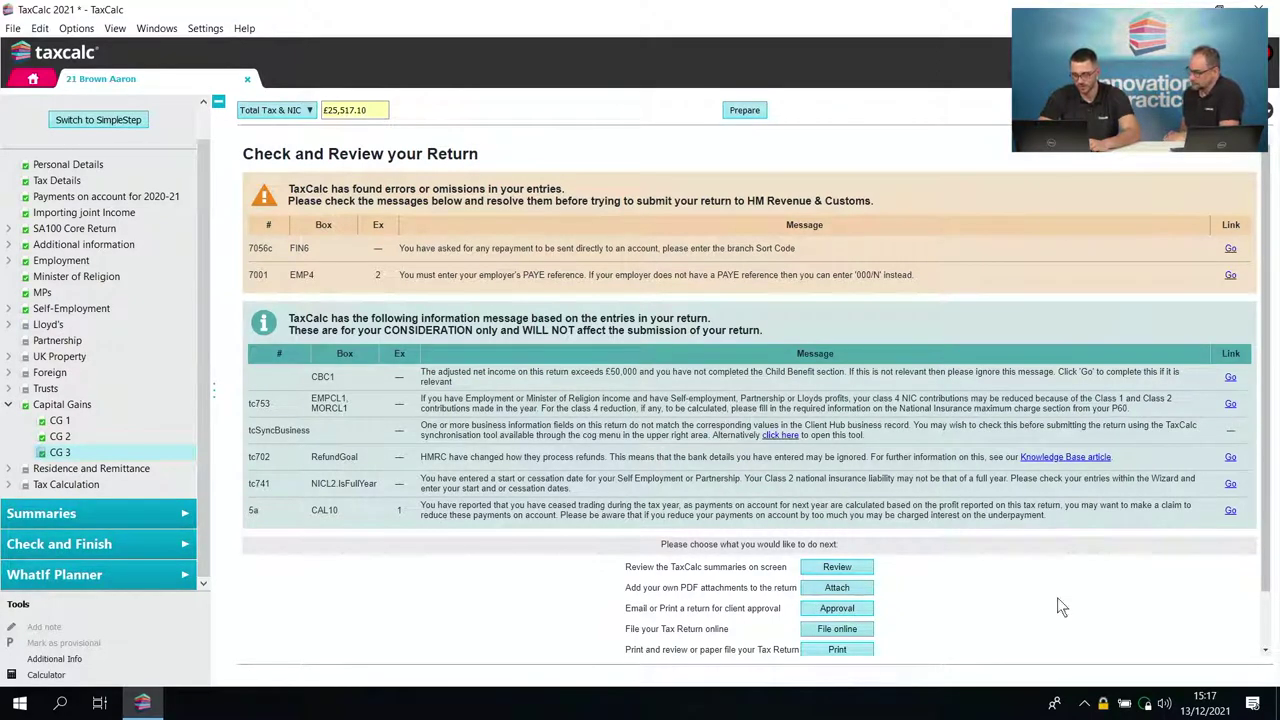
click(836, 624)
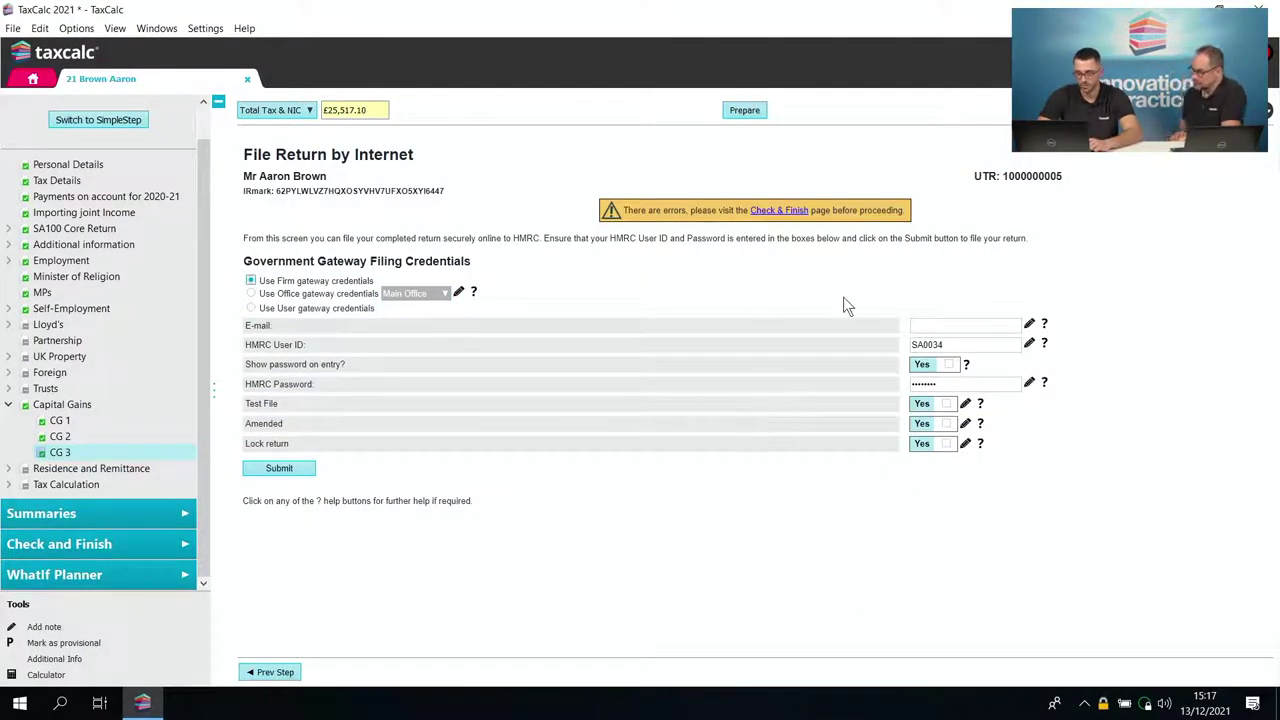
click(930, 344)
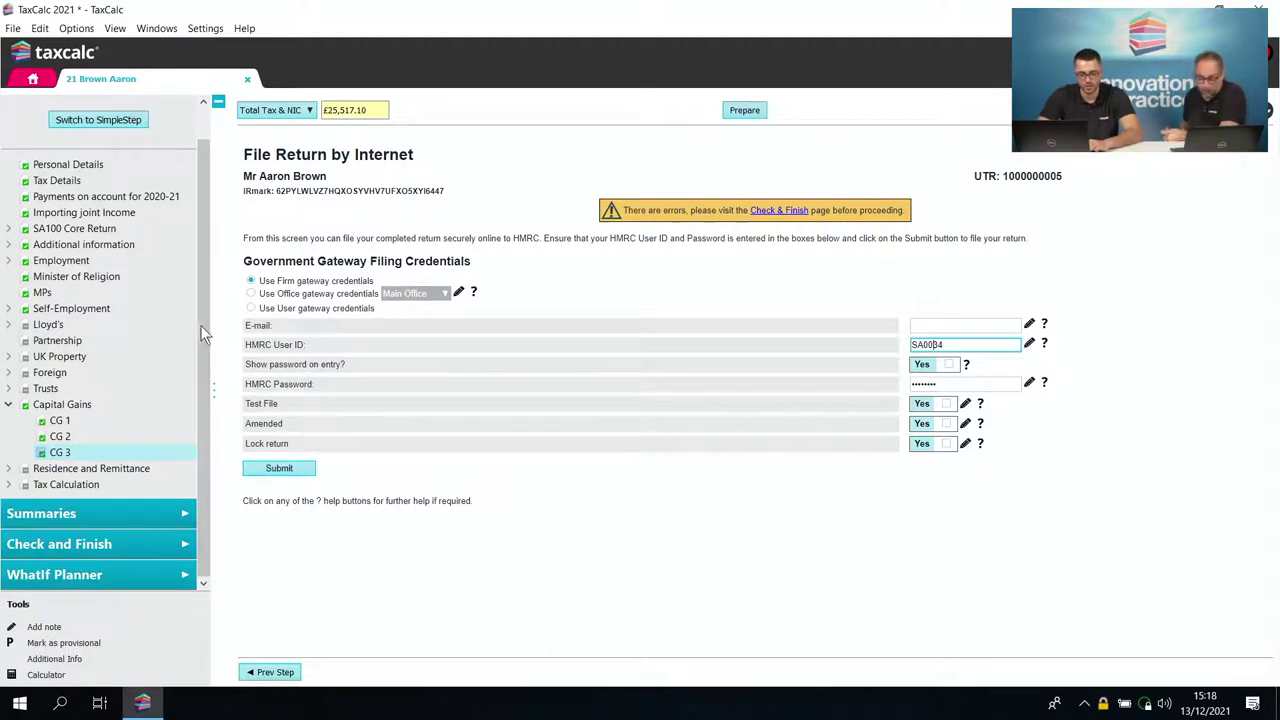
- Switch the return back to SimpleStep, open the Short Form details of the Browns I.T Services self-employment, and continue to its Income page
drag(203, 322, 202, 289)
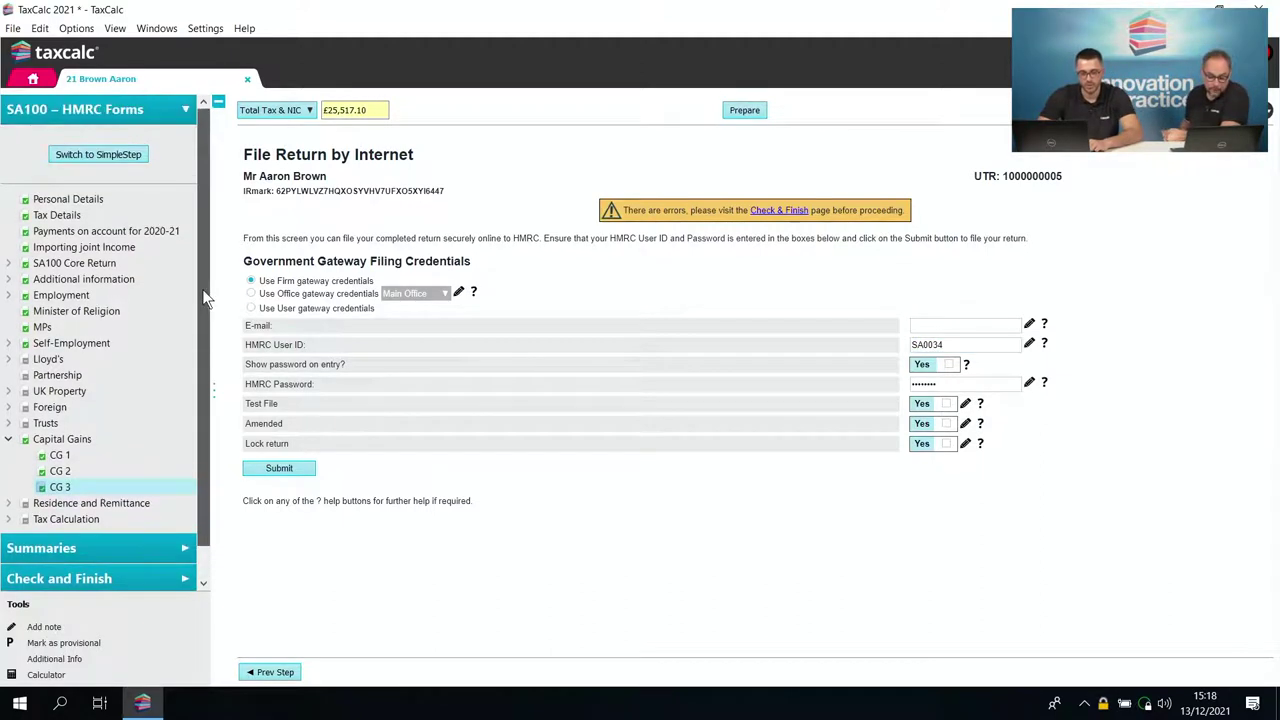
click(122, 156)
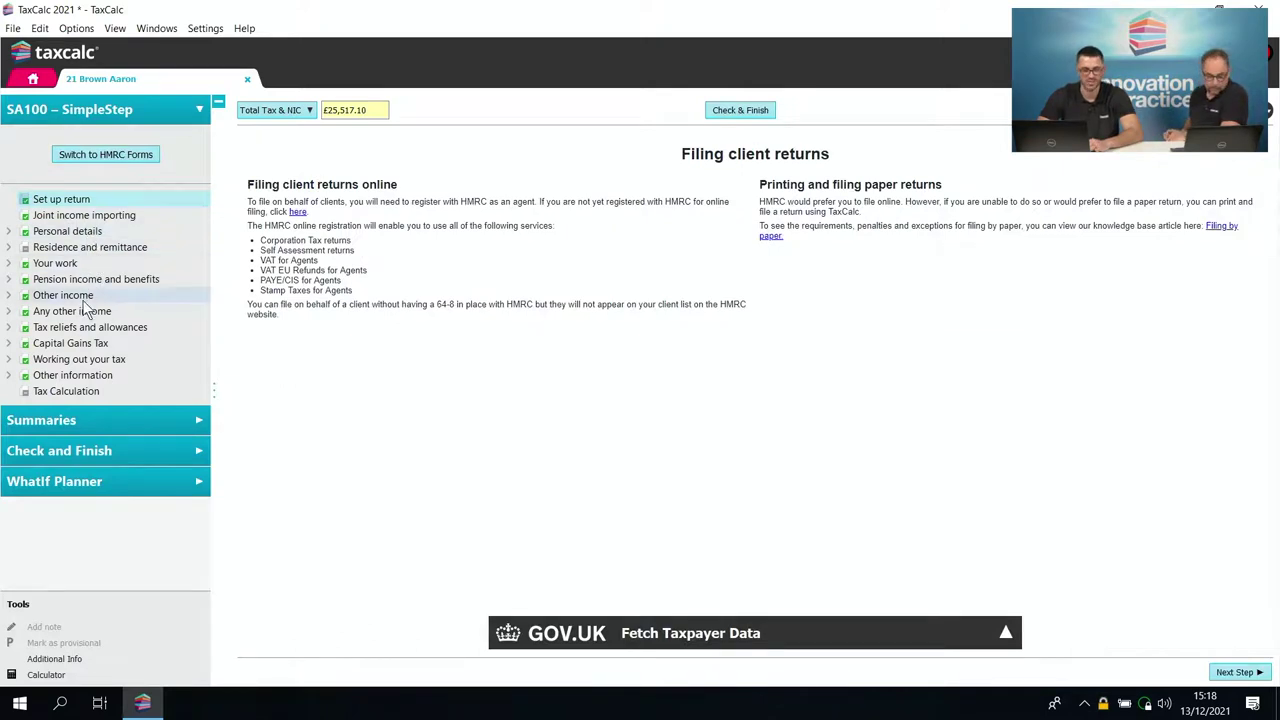
click(70, 265)
click(128, 408)
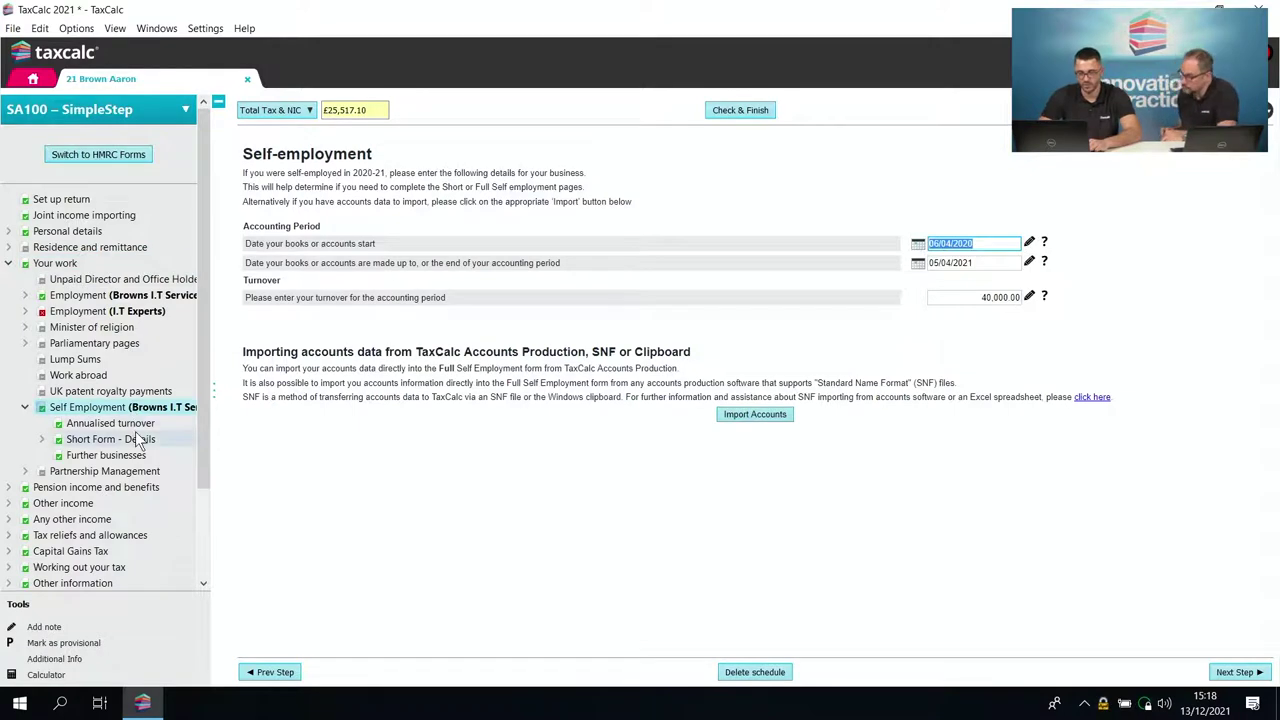
click(138, 441)
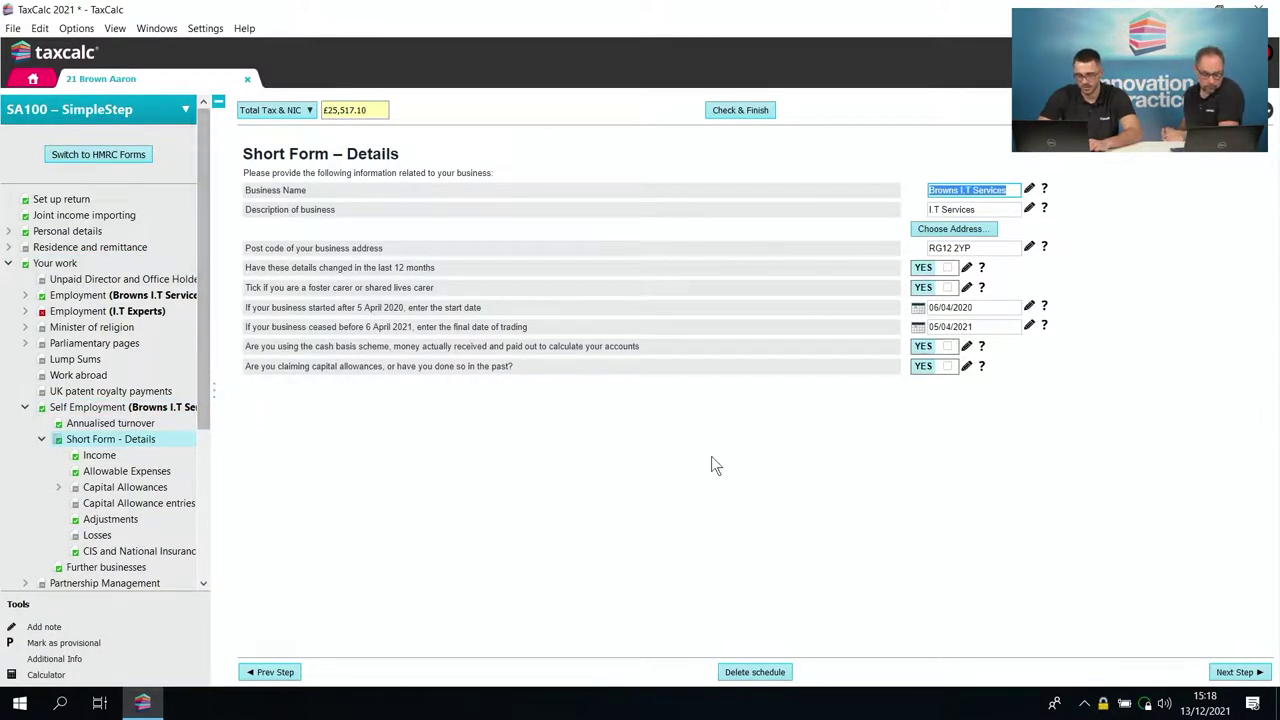
click(1232, 672)
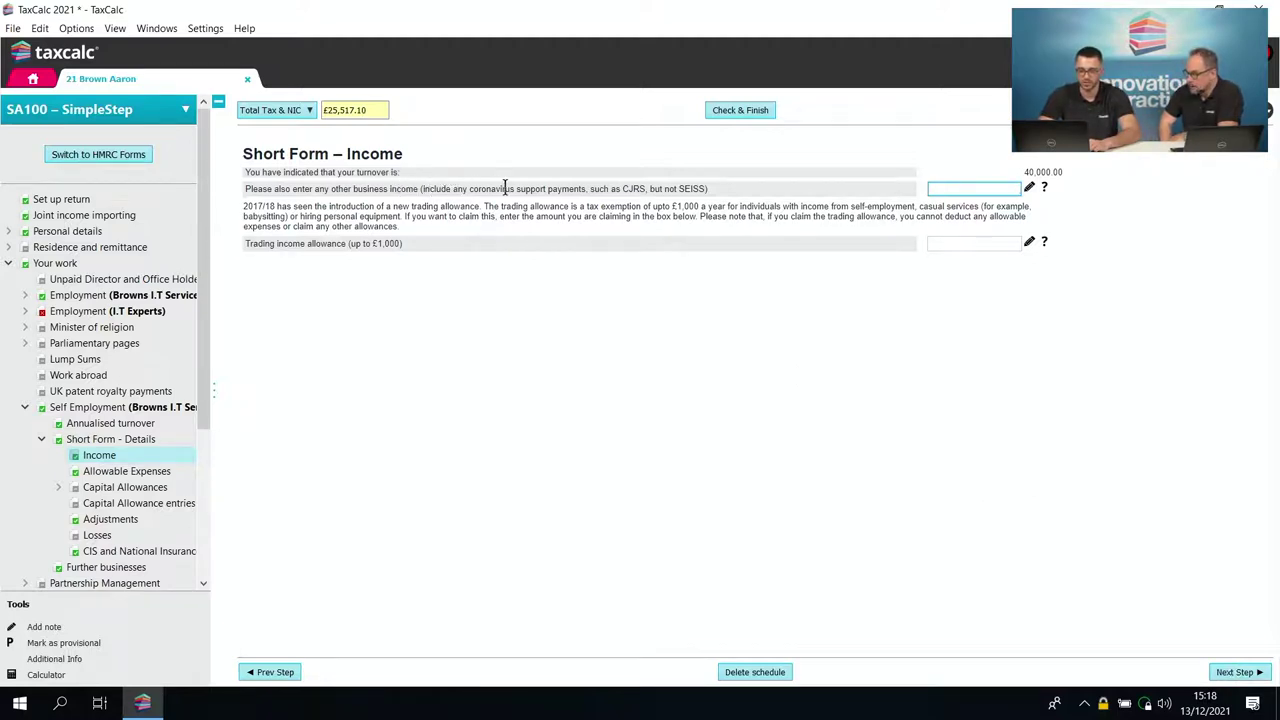
- Continue through the self-employment Short Form pages to Adjustments and enter a Self-Employment Income Support Scheme (SEISS) grant of 2,000
drag(652, 188, 711, 190)
click(868, 367)
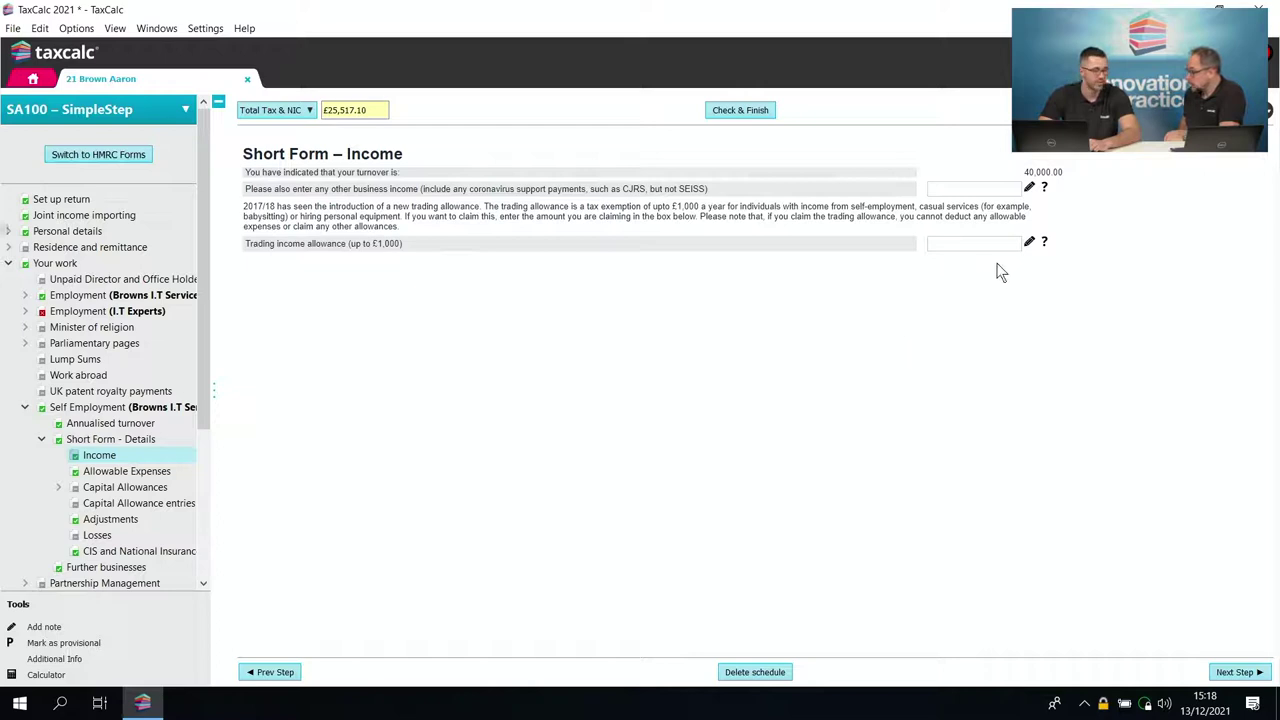
click(1229, 672)
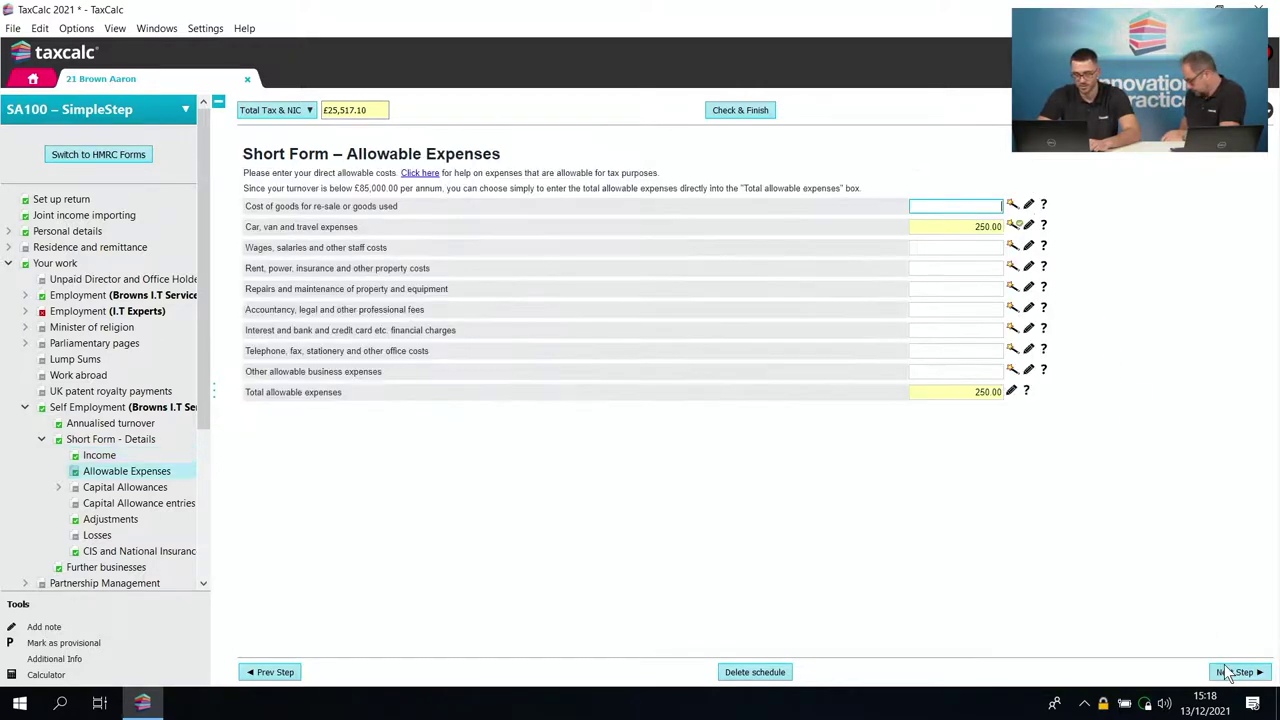
click(1229, 672)
click(1229, 672)
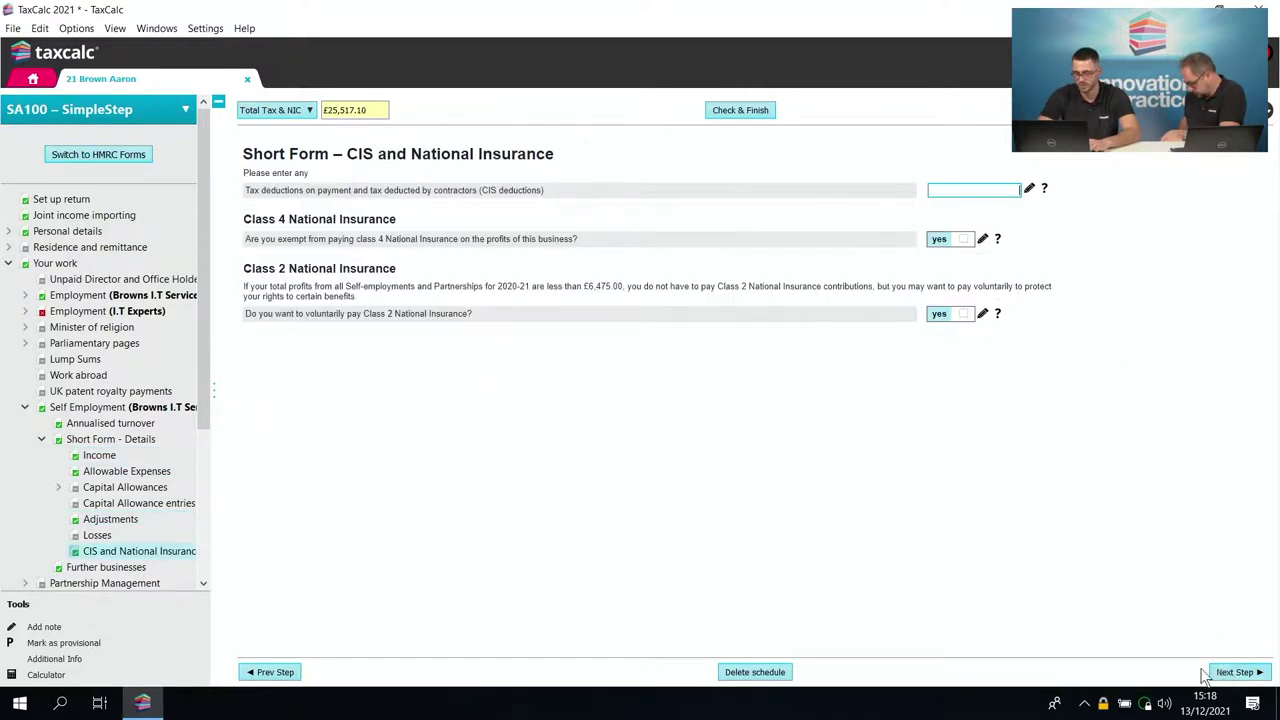
click(275, 672)
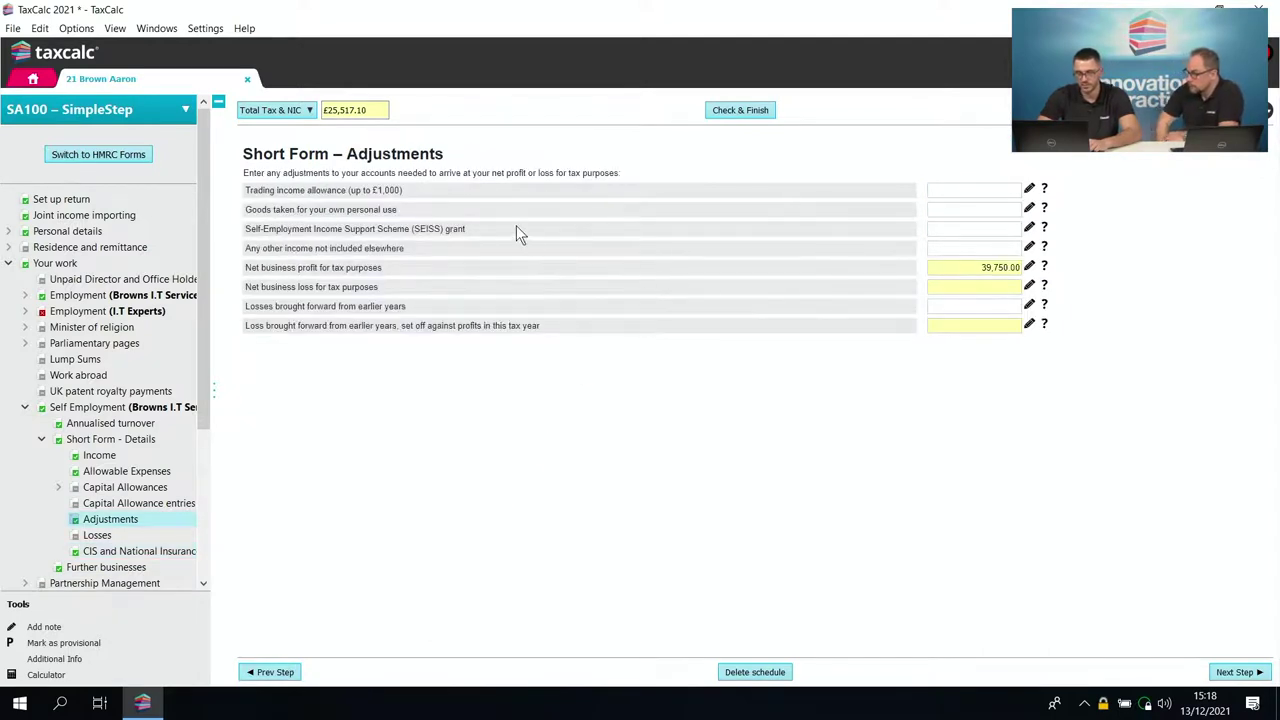
click(935, 229)
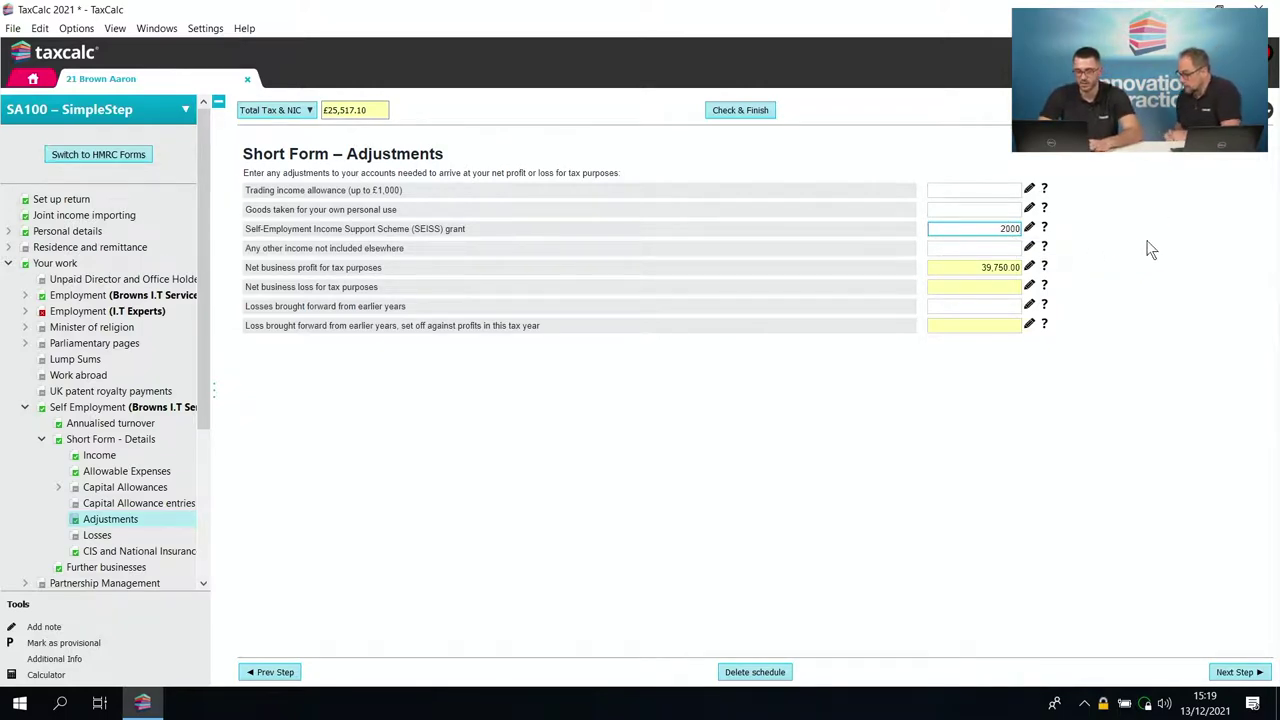
click(1145, 246)
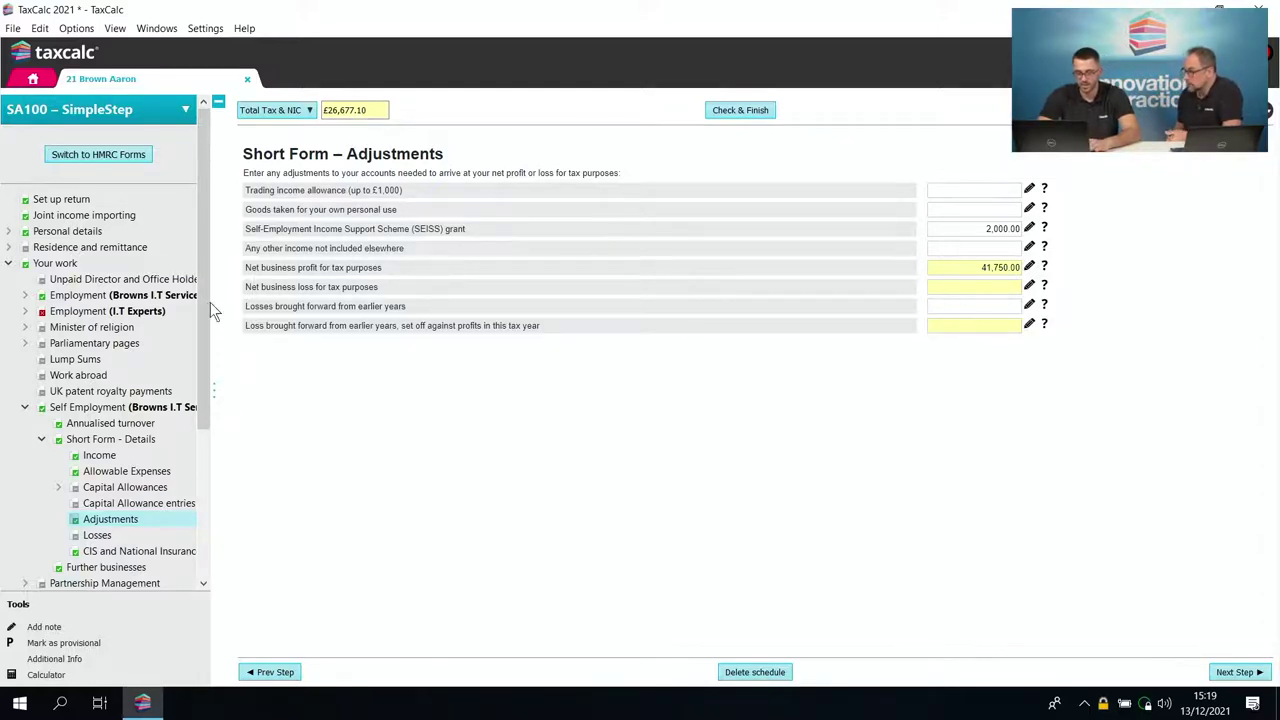
- On the Coronavirus support schemes page of Working out your tax, enter 1,000 as the amount of SEISS grant incorrectly claimed
drag(204, 297, 207, 386)
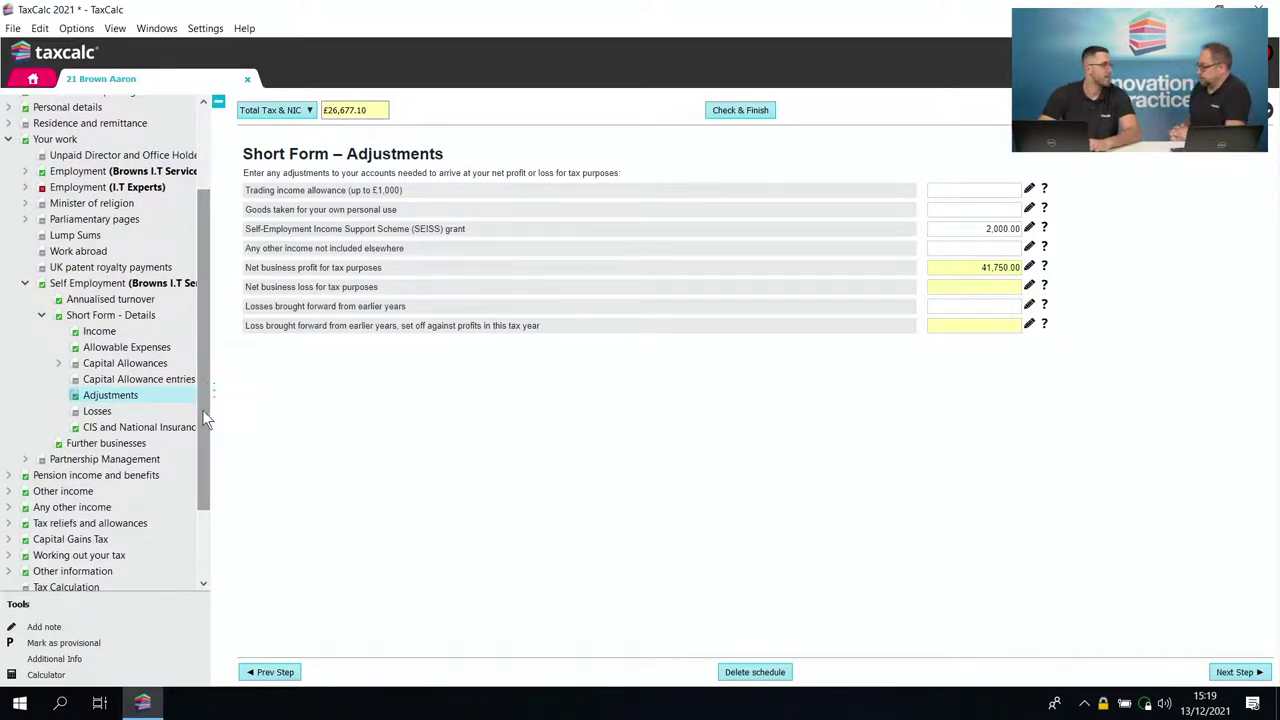
click(128, 531)
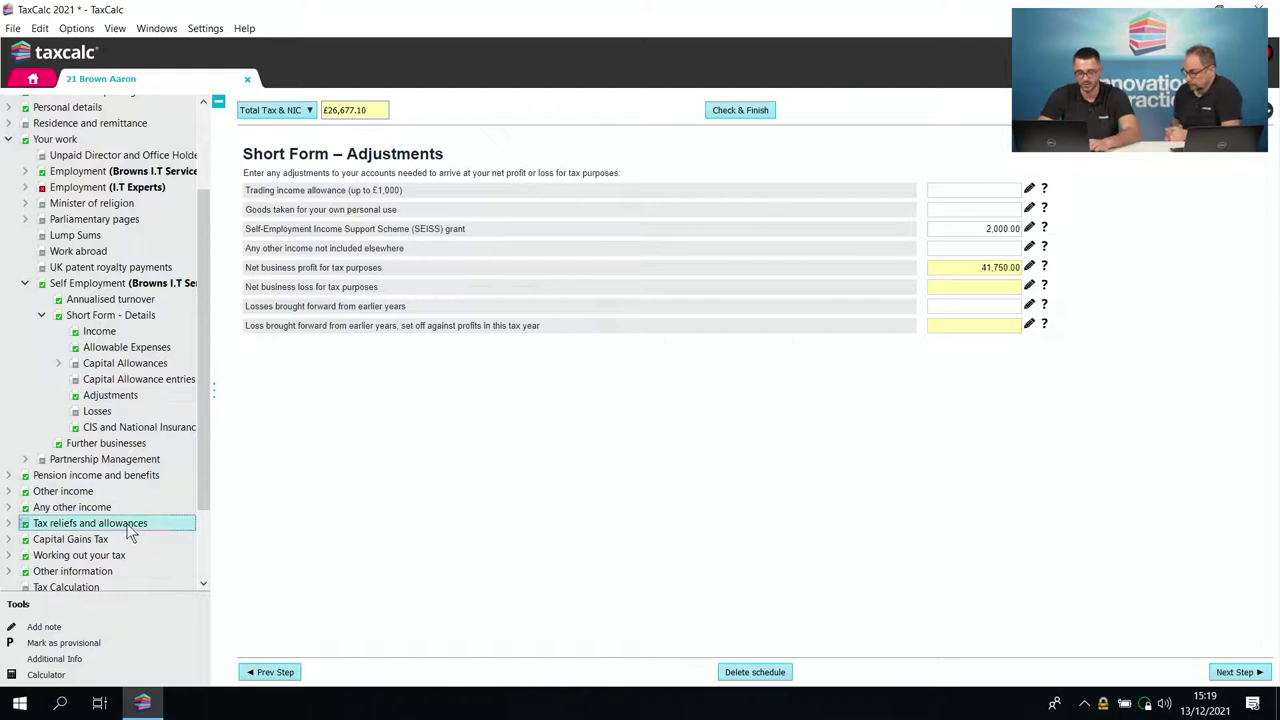
click(196, 411)
drag(203, 415, 214, 467)
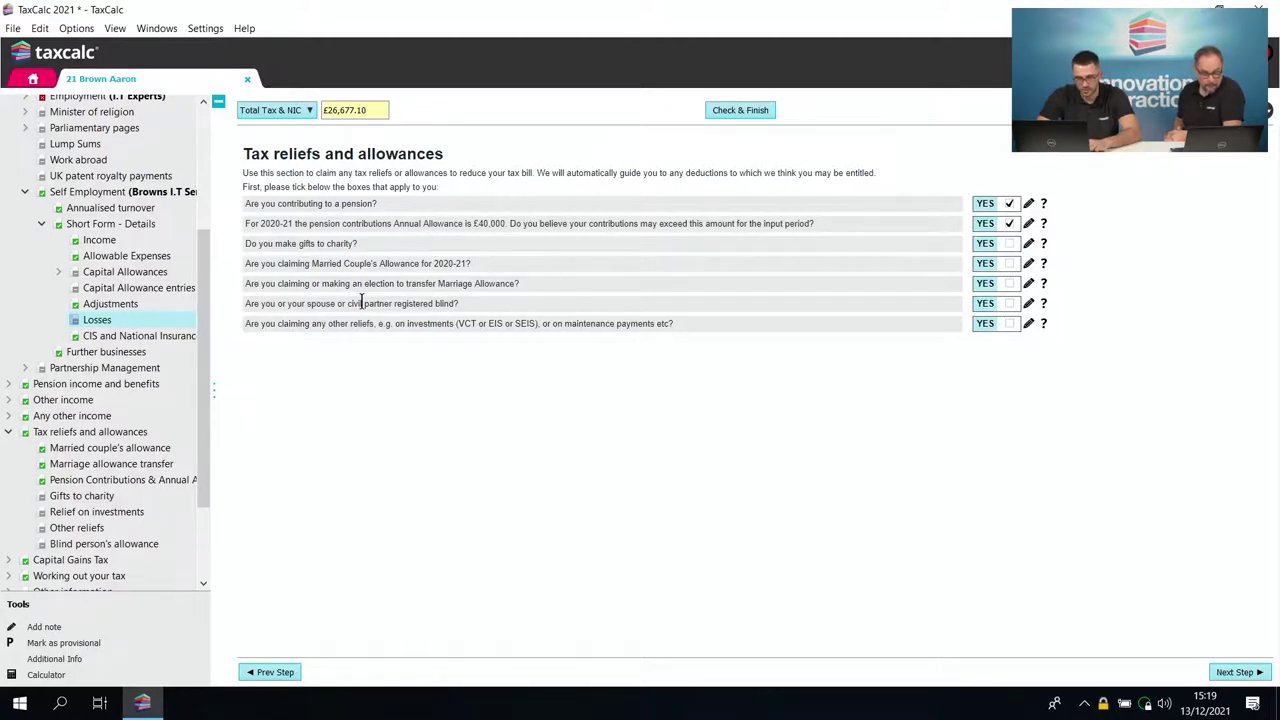
click(146, 575)
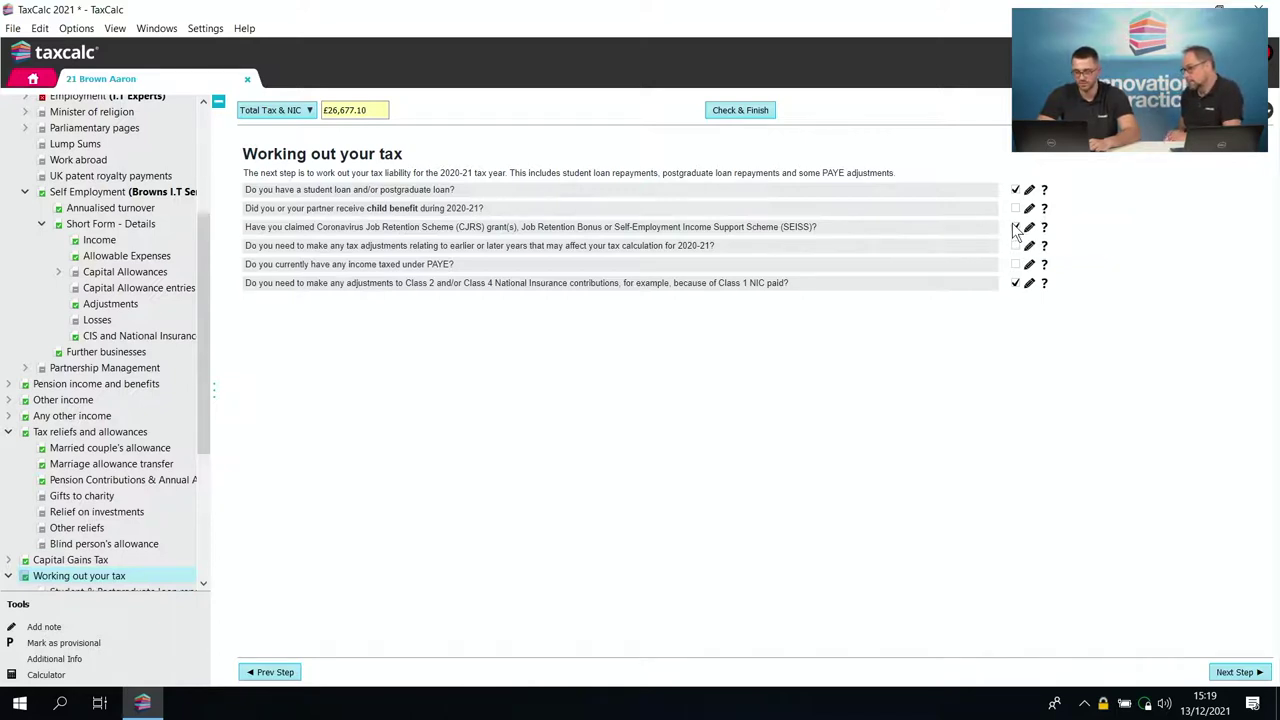
click(1232, 676)
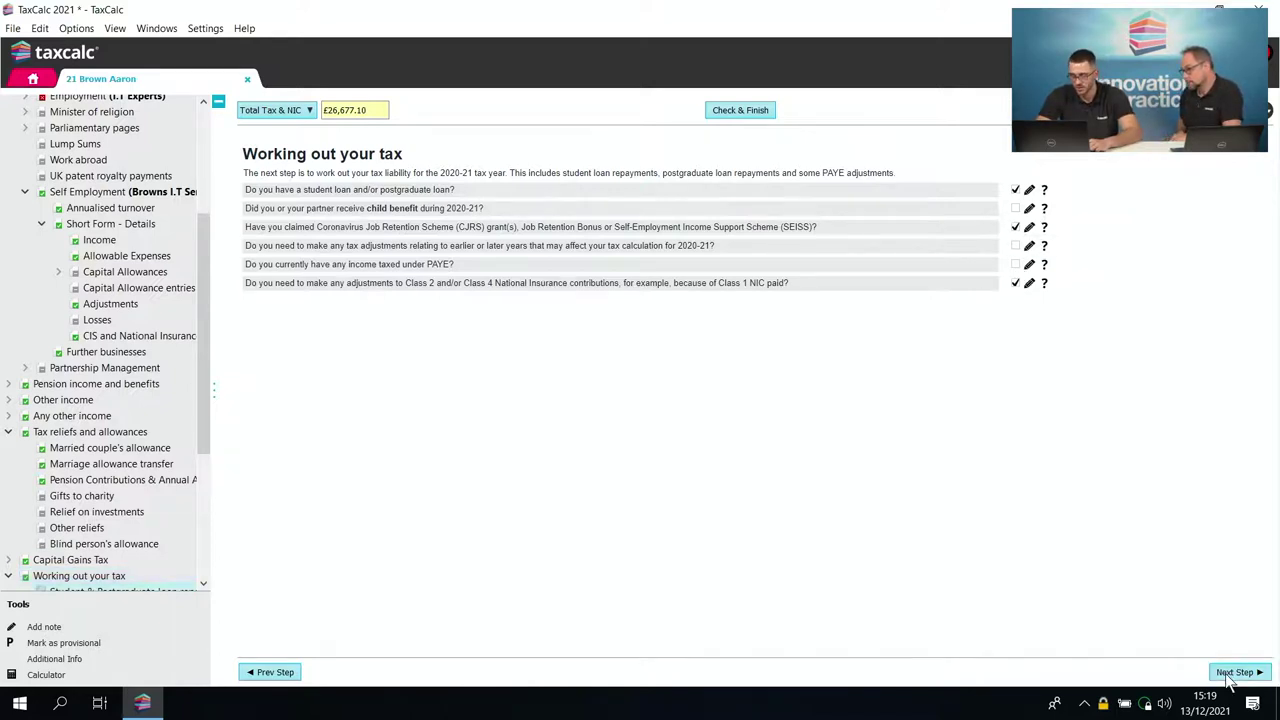
click(1232, 674)
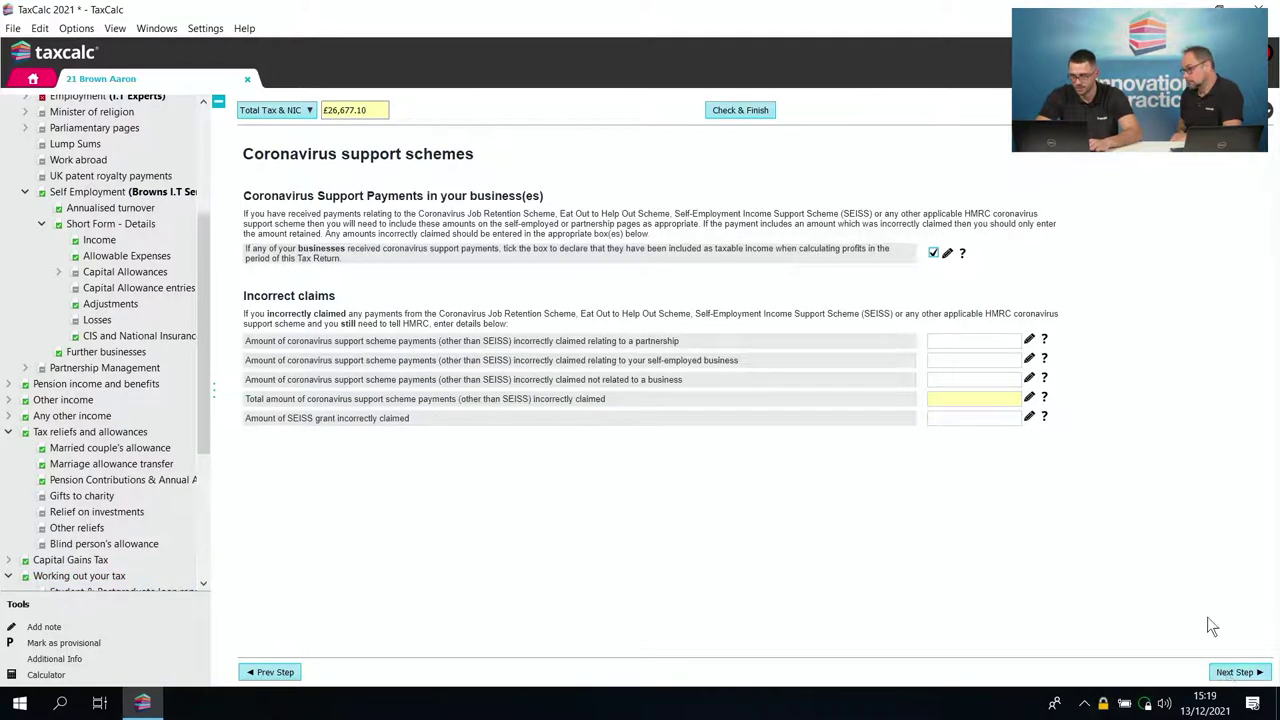
click(946, 419)
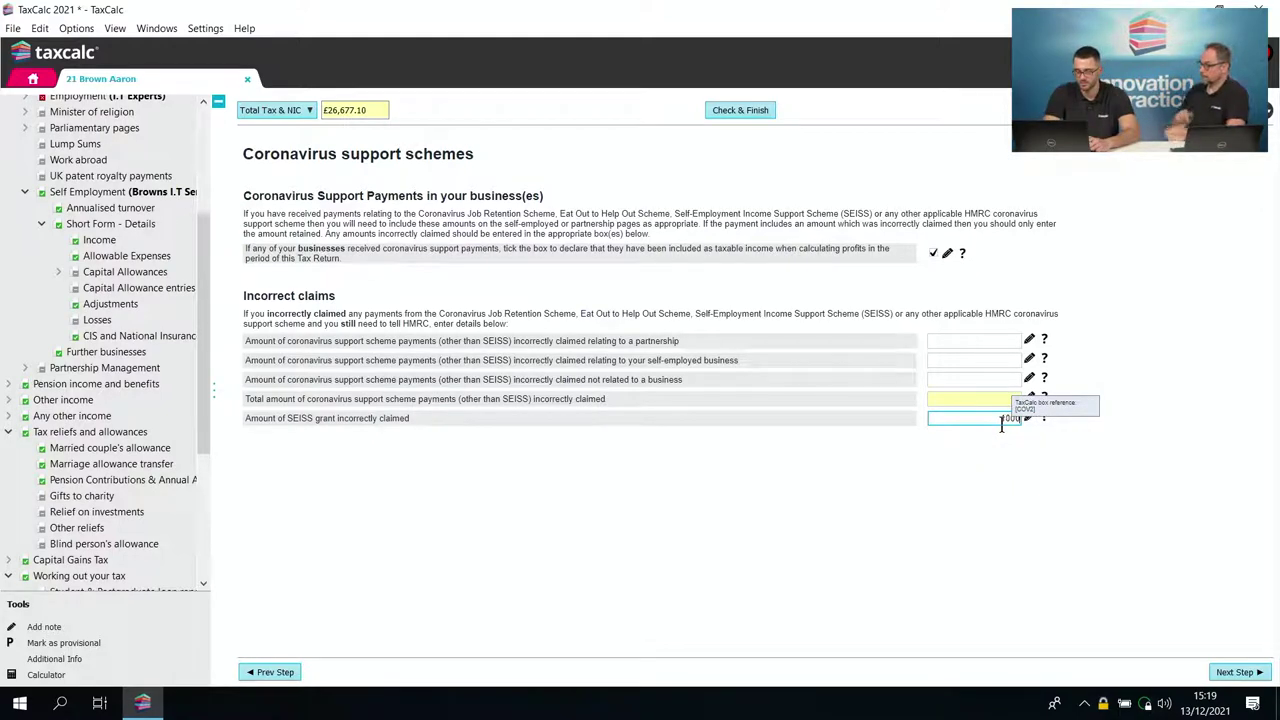
key(Tab)
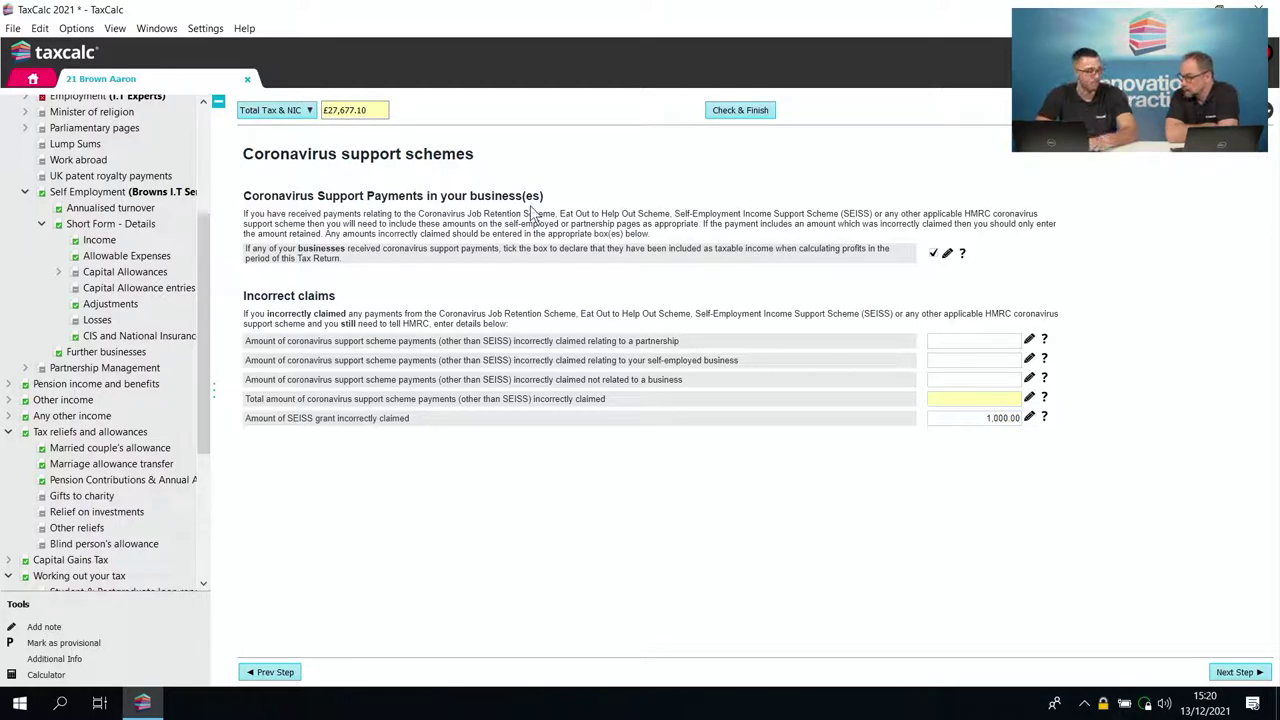
- Check the return for errors, read the error and information messages, and go back to the SimpleStep entries
drag(205, 374, 190, 519)
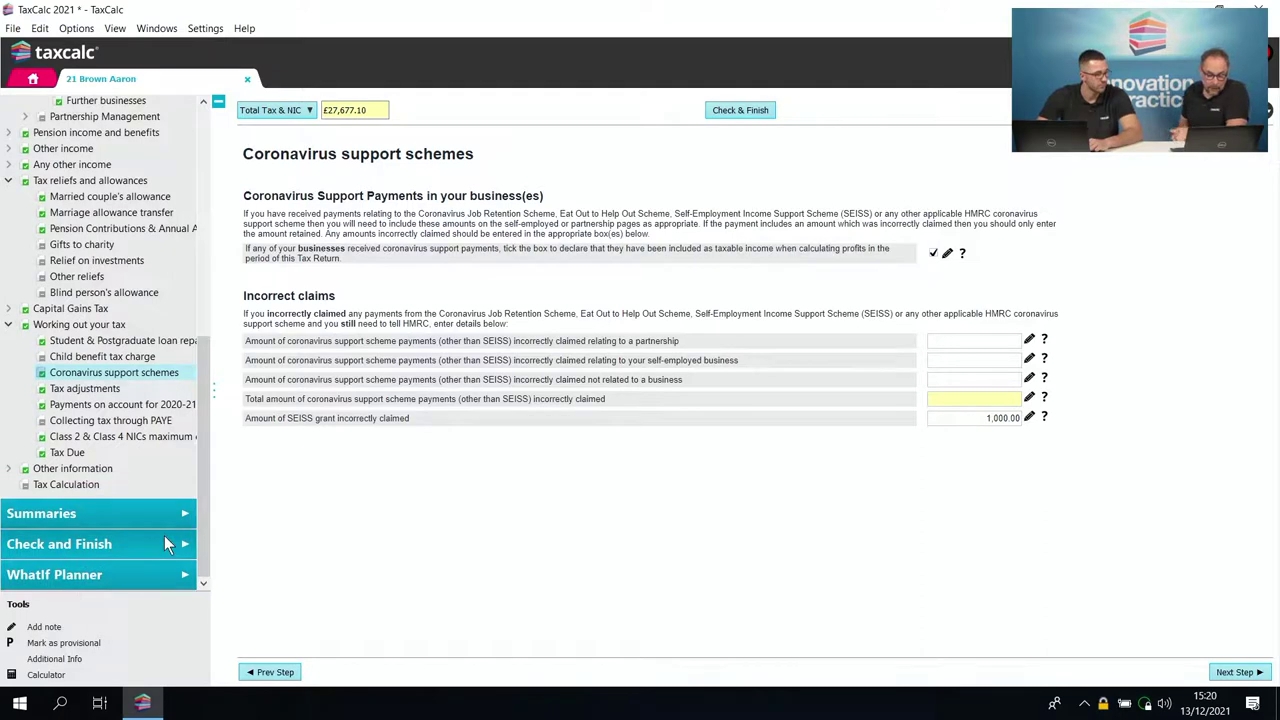
click(167, 543)
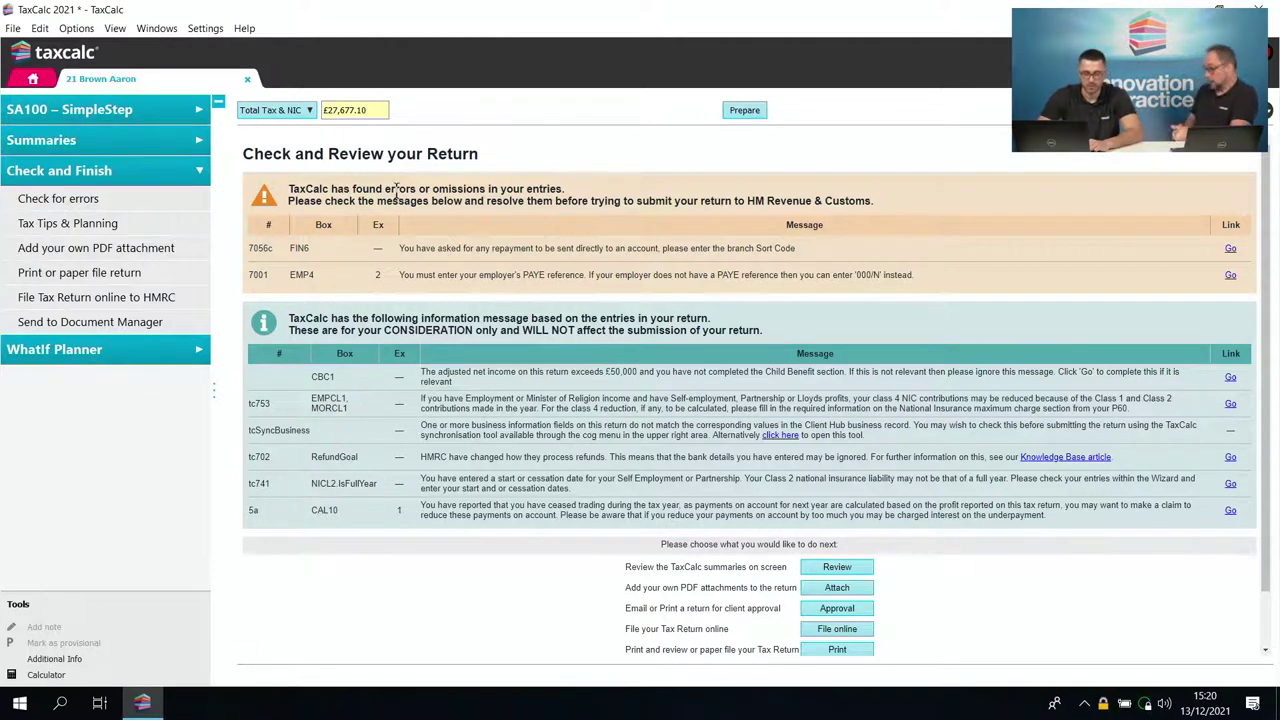
click(114, 111)
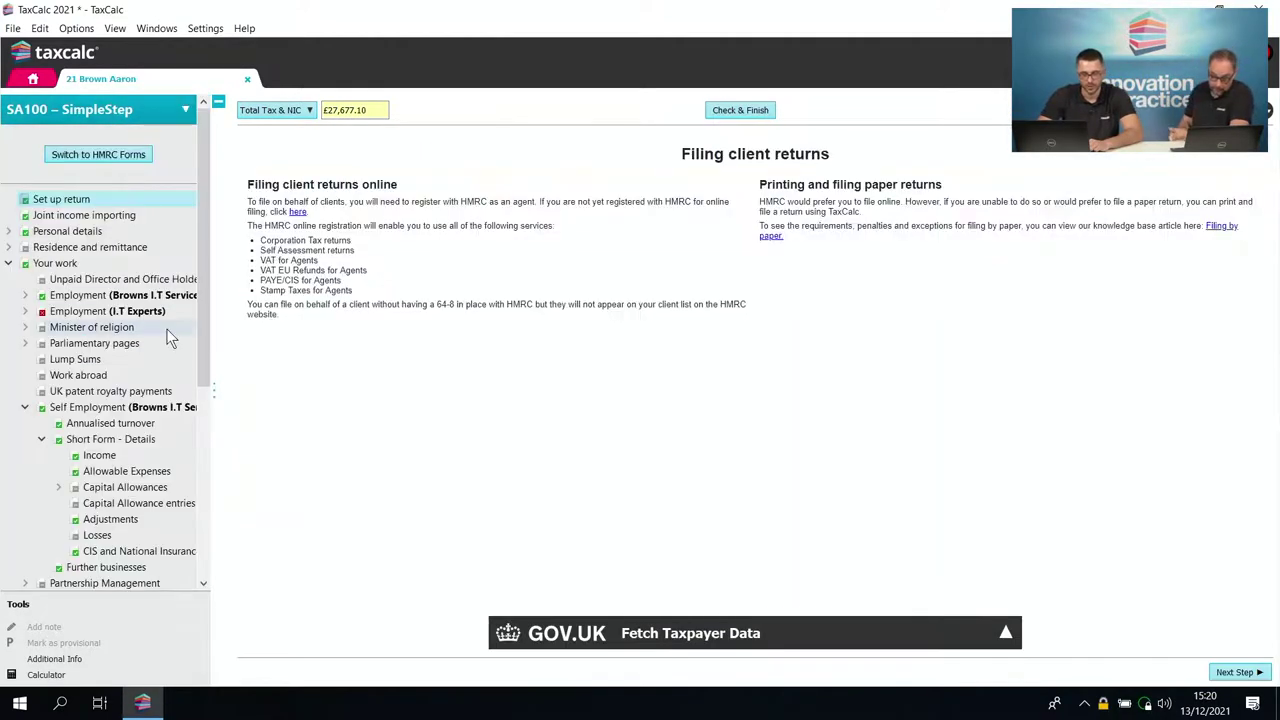
- Go through Other income to the Foreign income page, mark that a foreign pension was received, and continue to Foreign pensions
drag(202, 370, 220, 415)
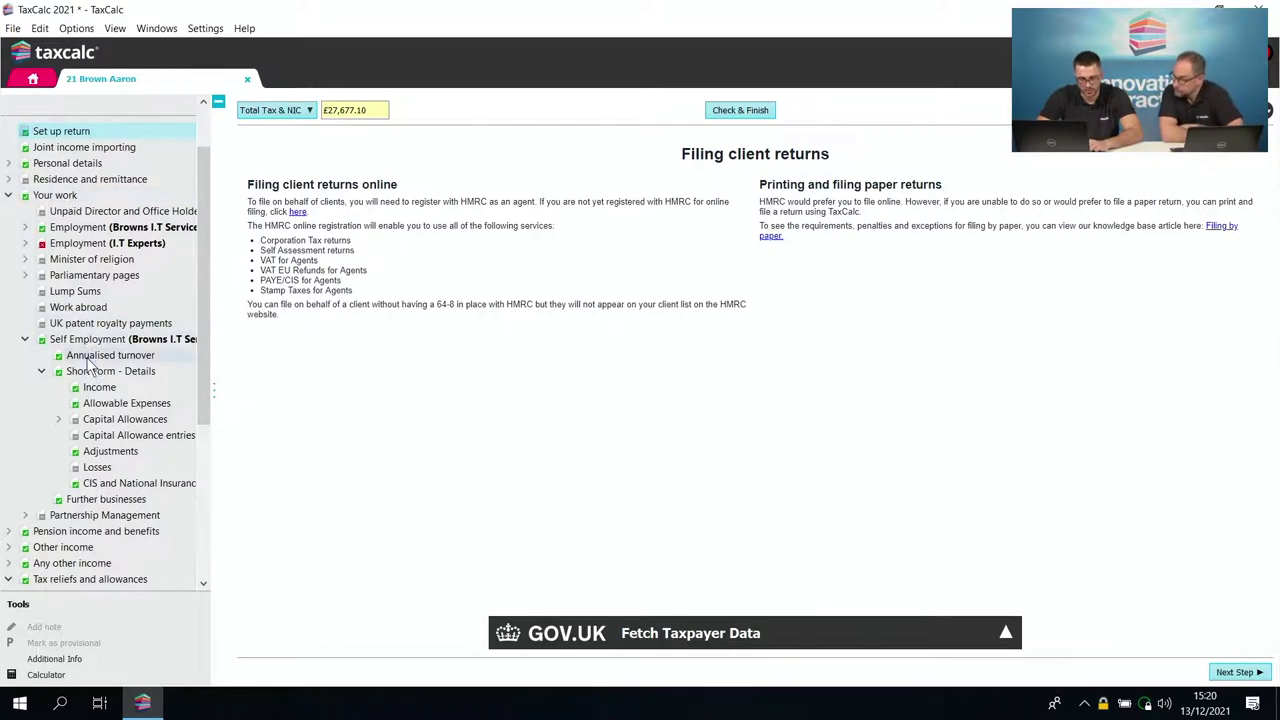
click(62, 547)
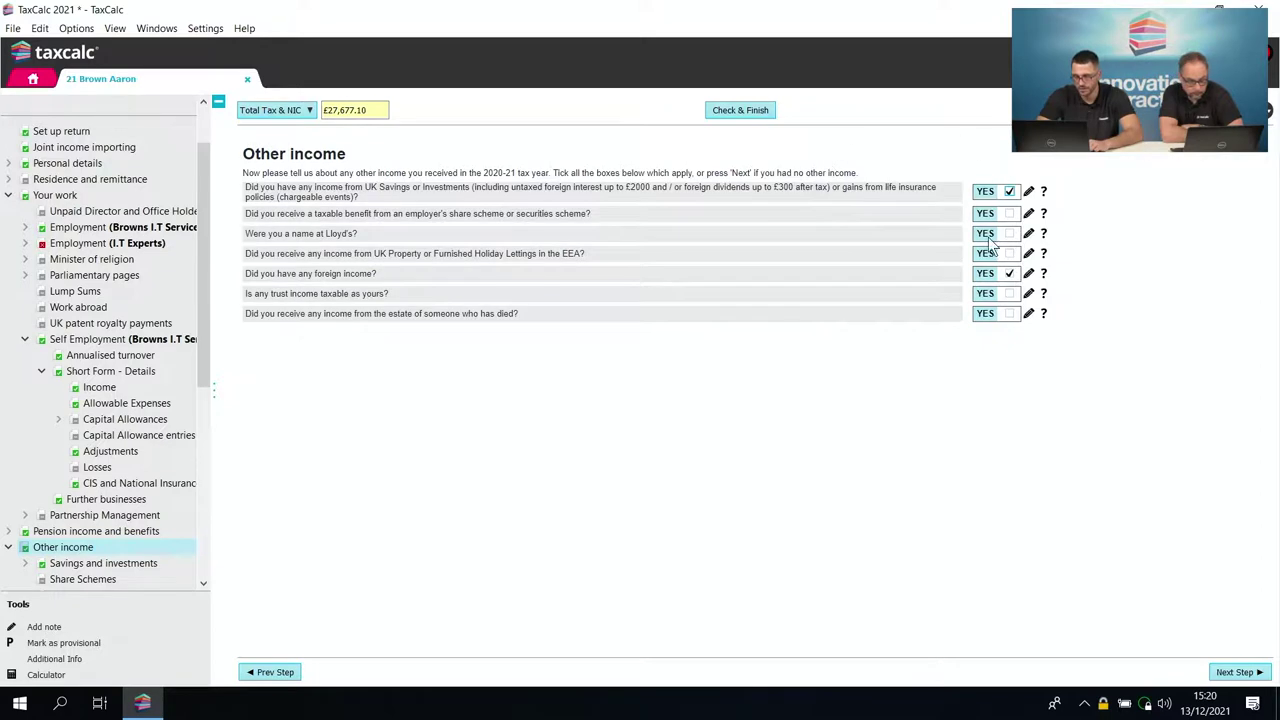
click(1245, 672)
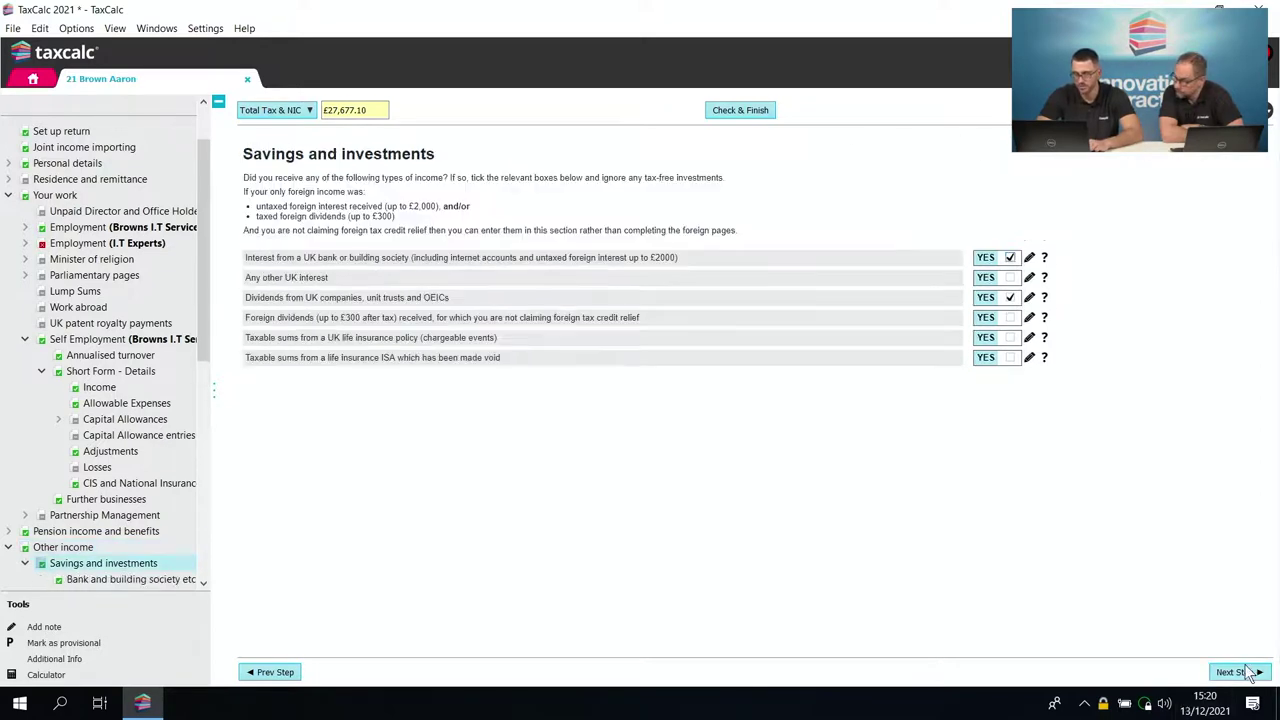
click(1236, 672)
click(1236, 672)
click(1236, 672)
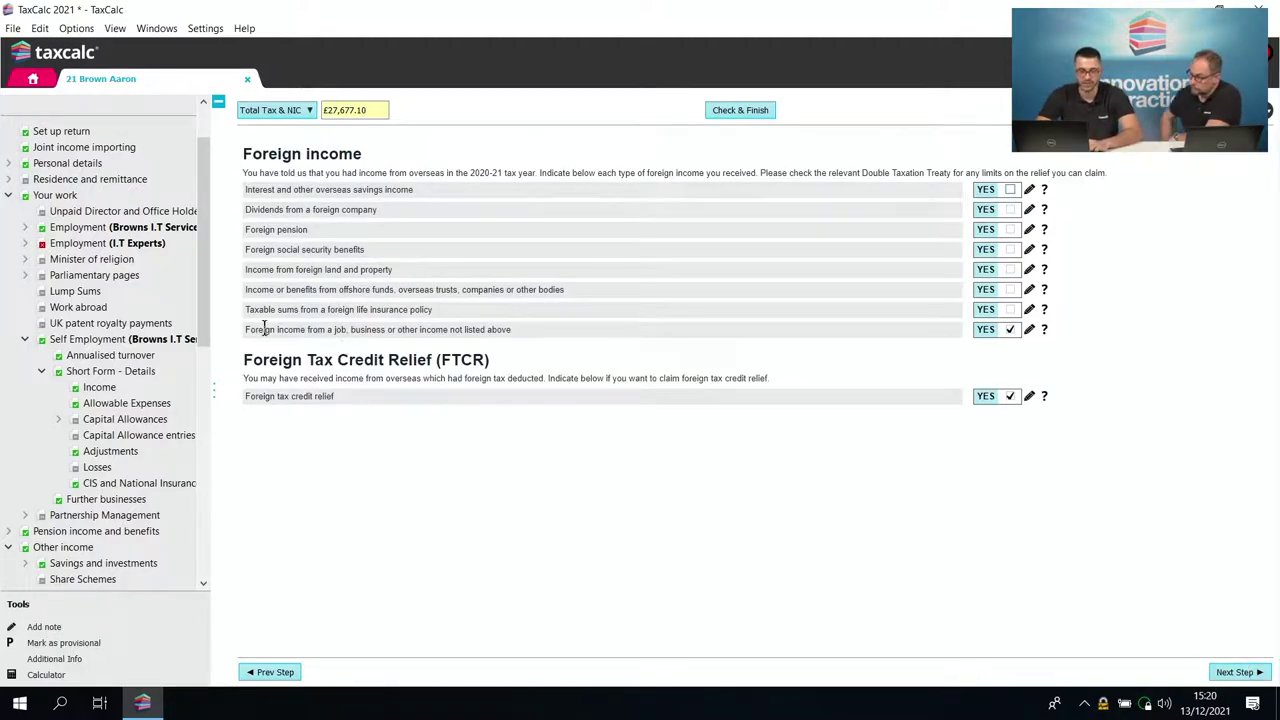
click(1010, 229)
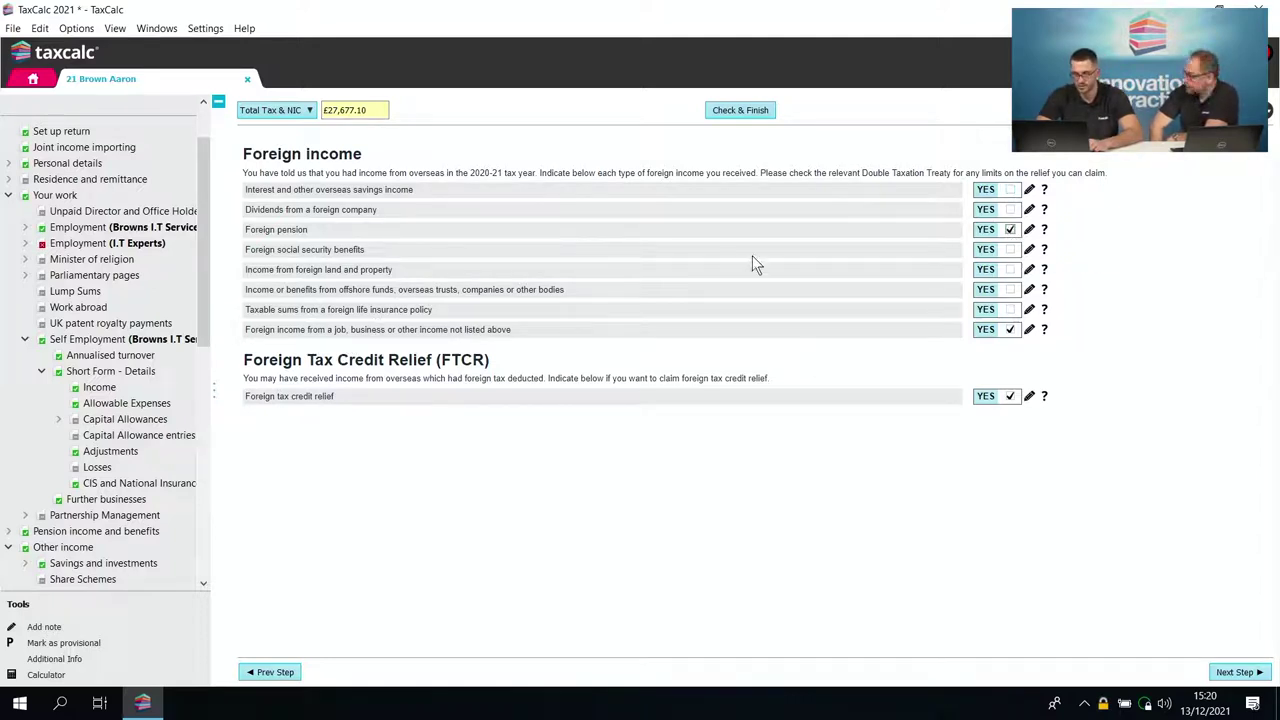
click(1262, 675)
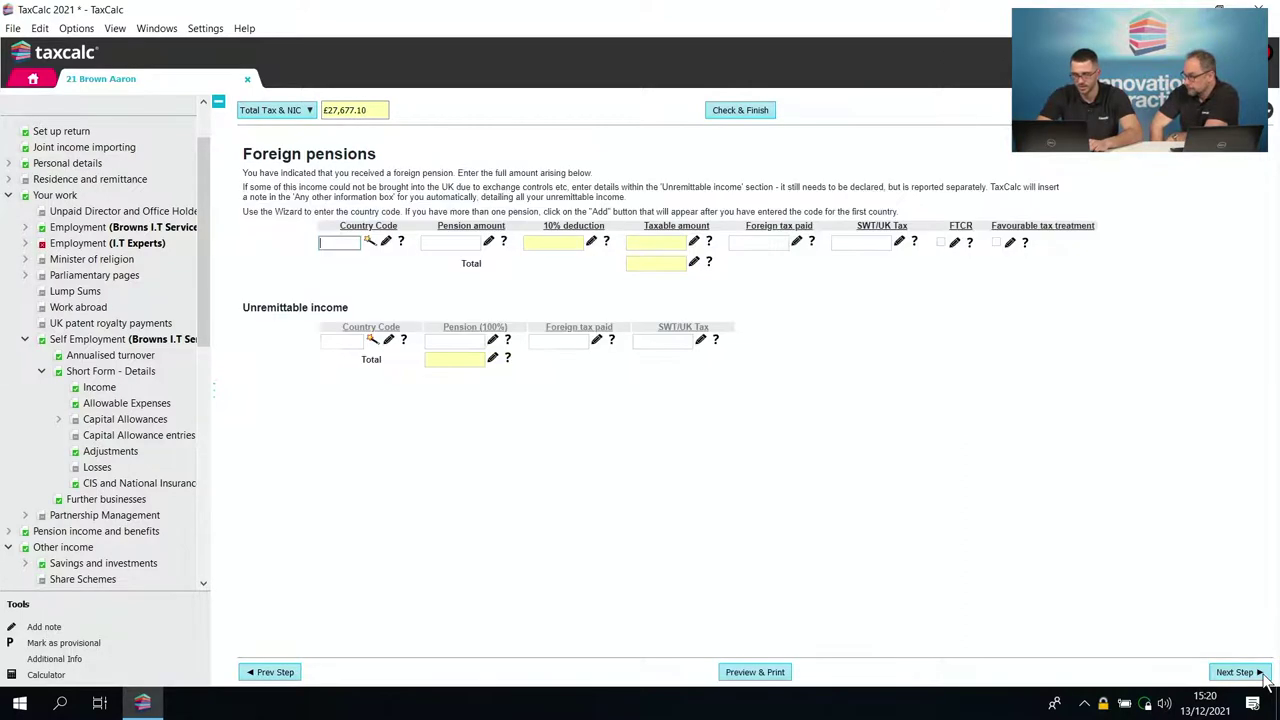
- Search the country codes for Italy and select ITA as the country of the foreign pension
click(377, 248)
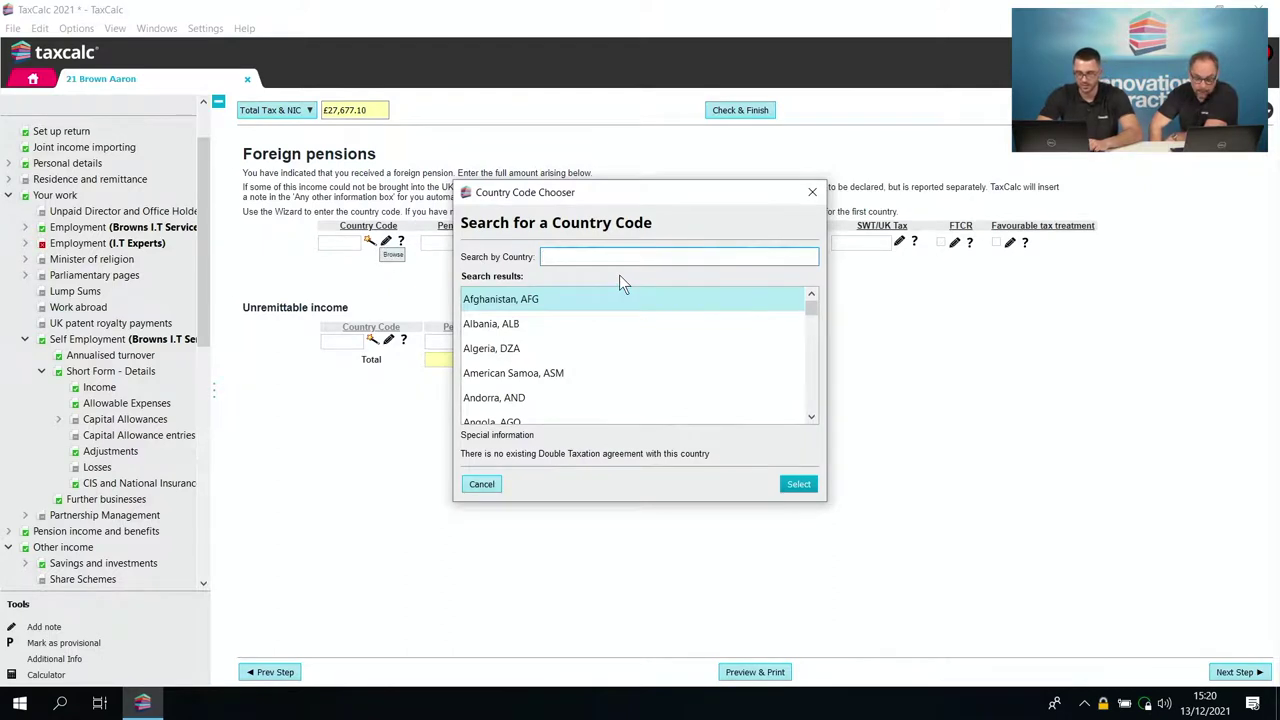
text(ot)
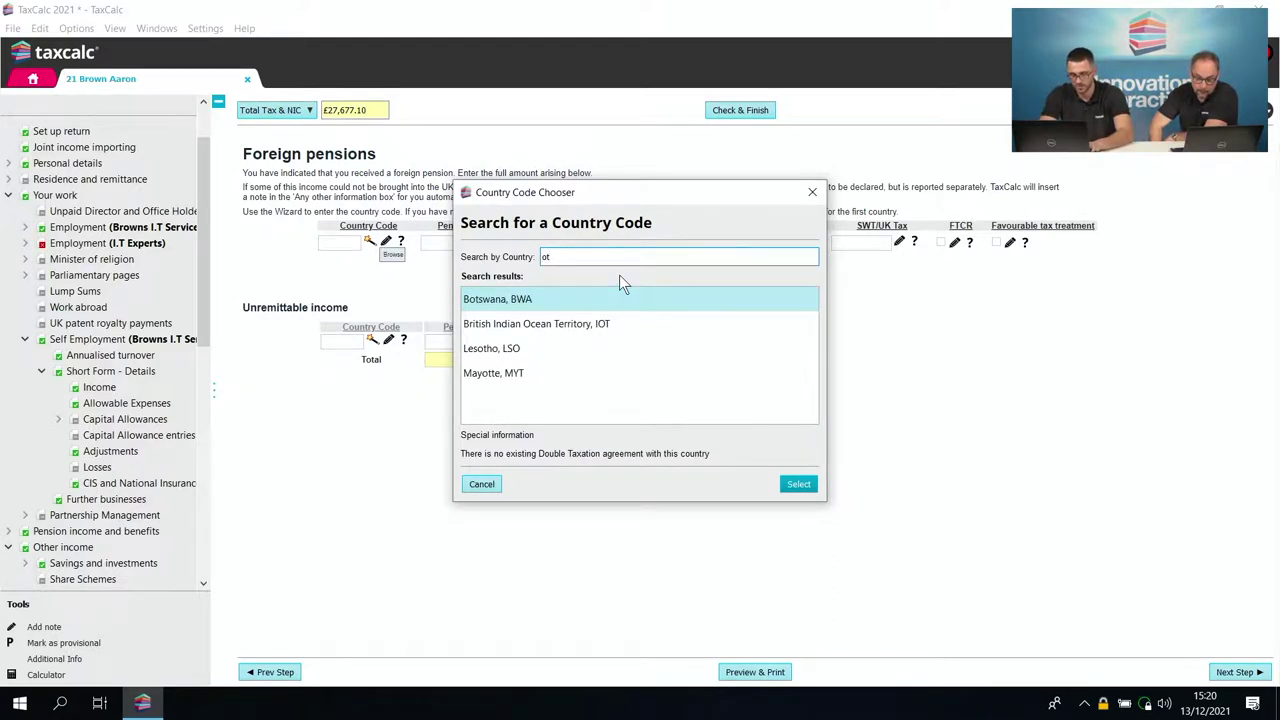
key(BackSpace)
key(BackSpace)
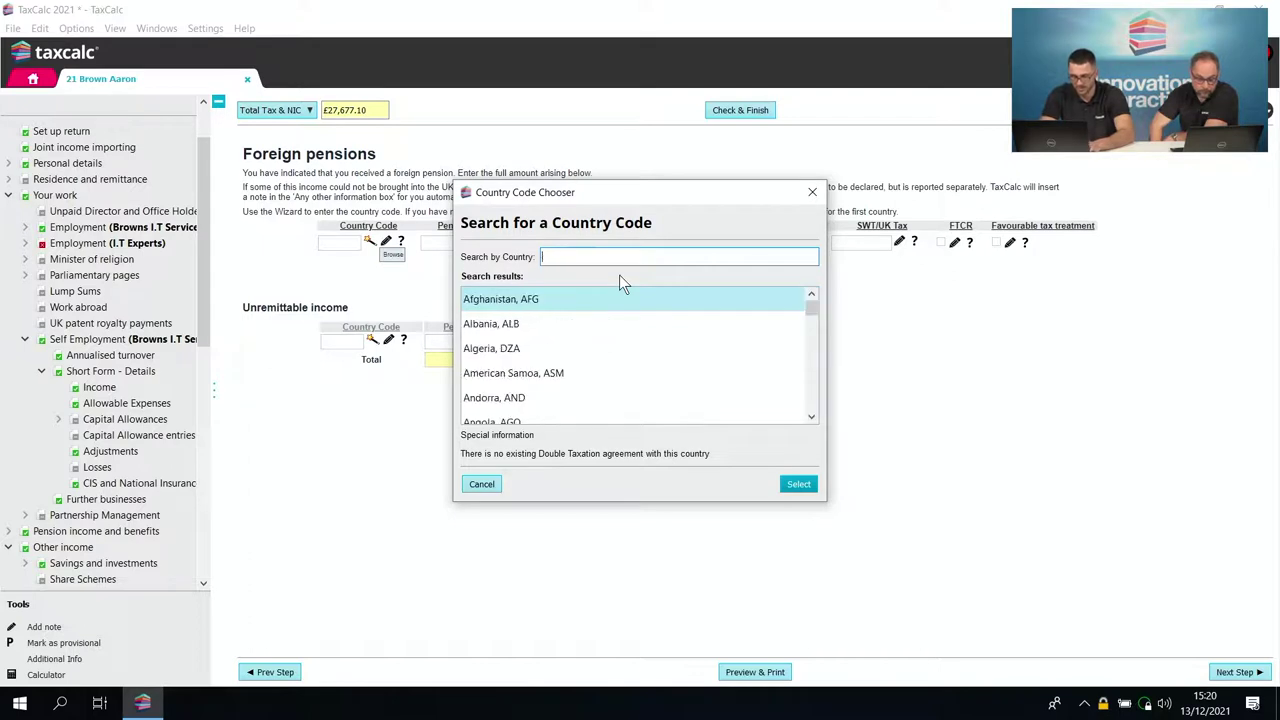
text(ital)
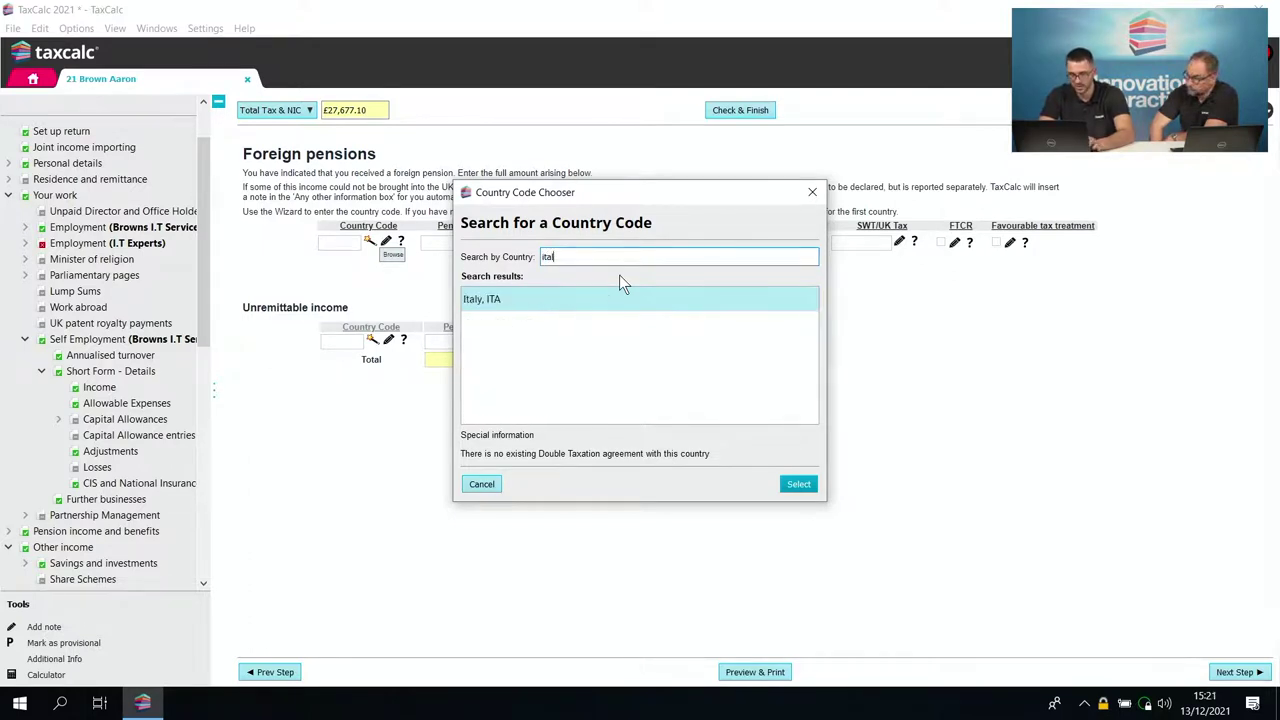
double_click(617, 290)
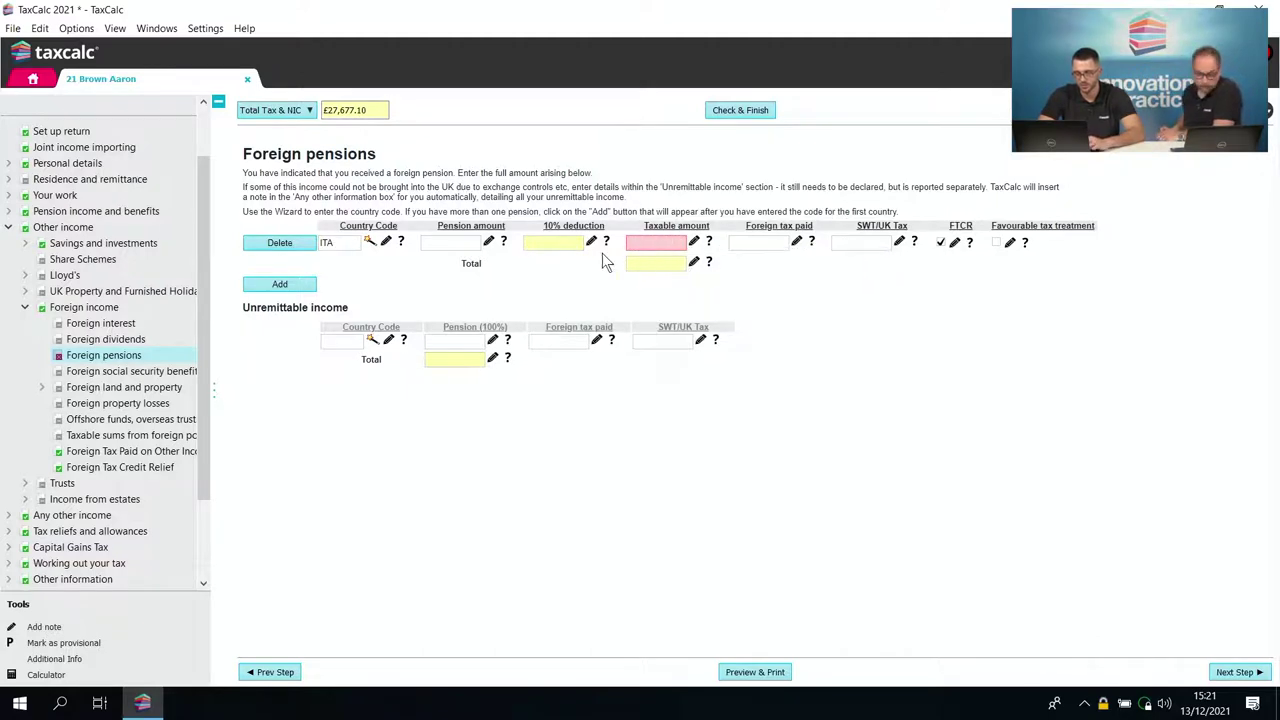
- Set the Italian pension amount to 35,000 and the foreign tax paid on it to 7,000
click(463, 243)
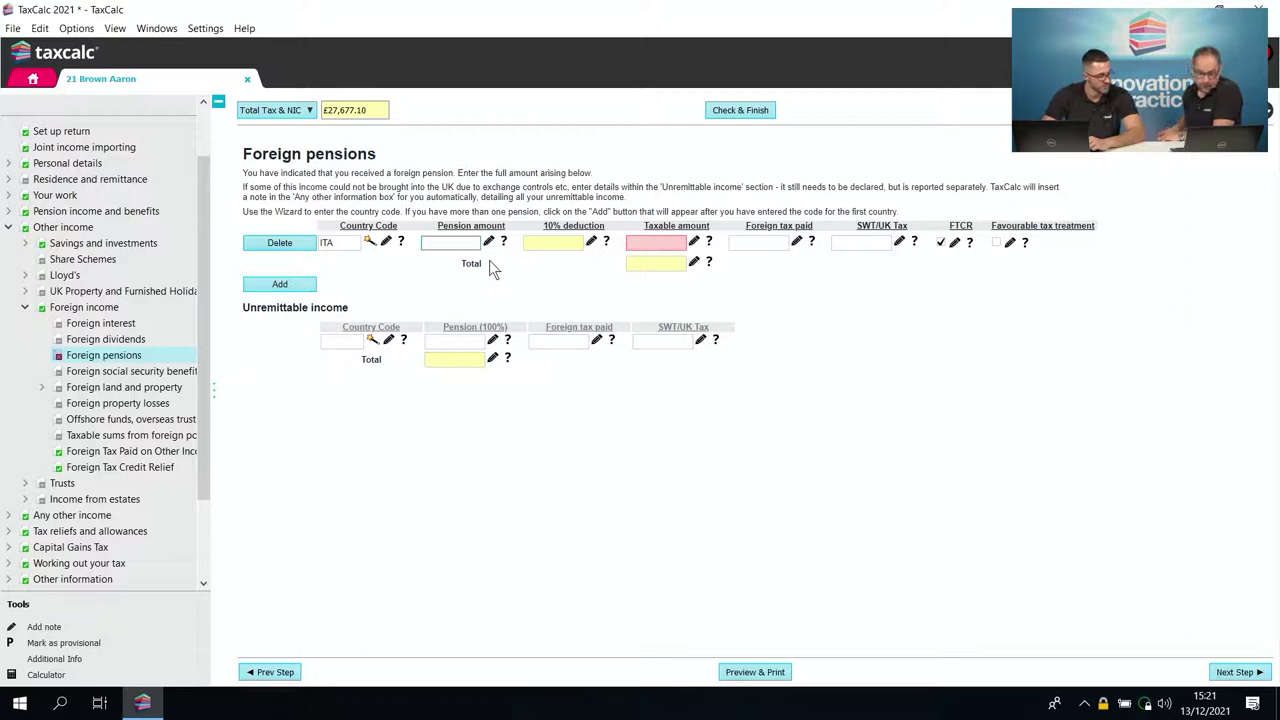
text(35,000)
key(Tab)
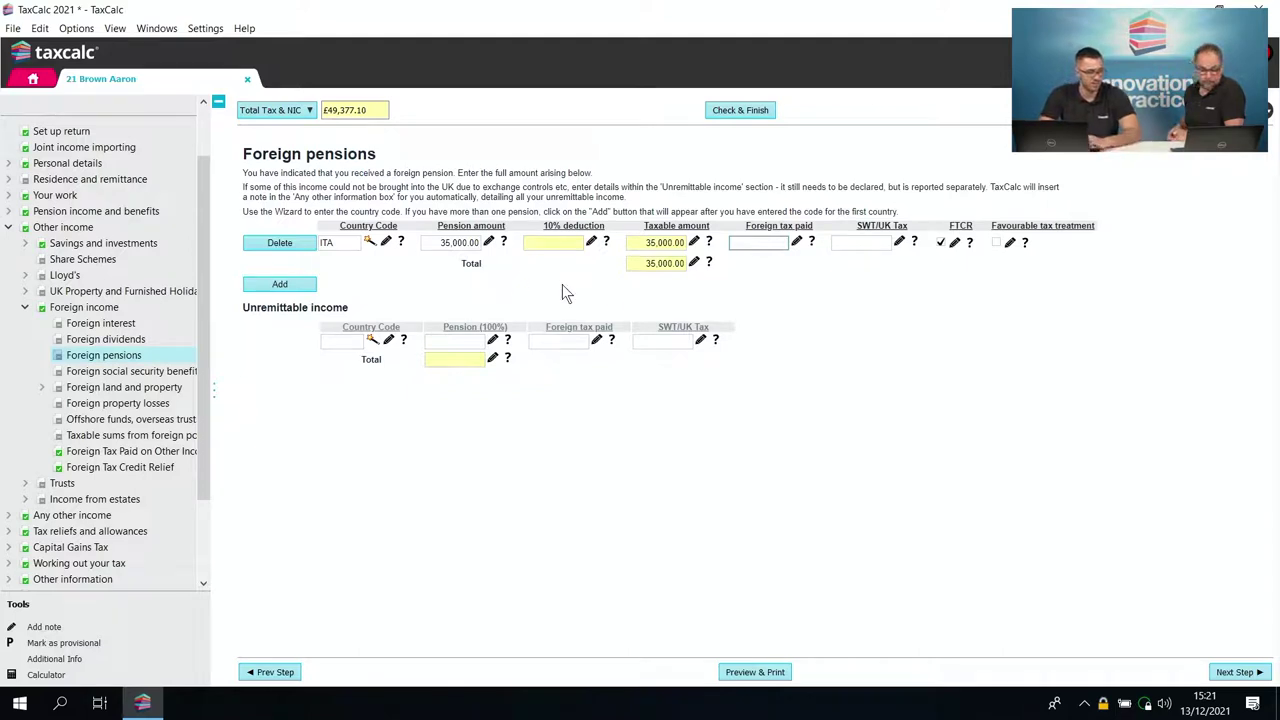
click(771, 243)
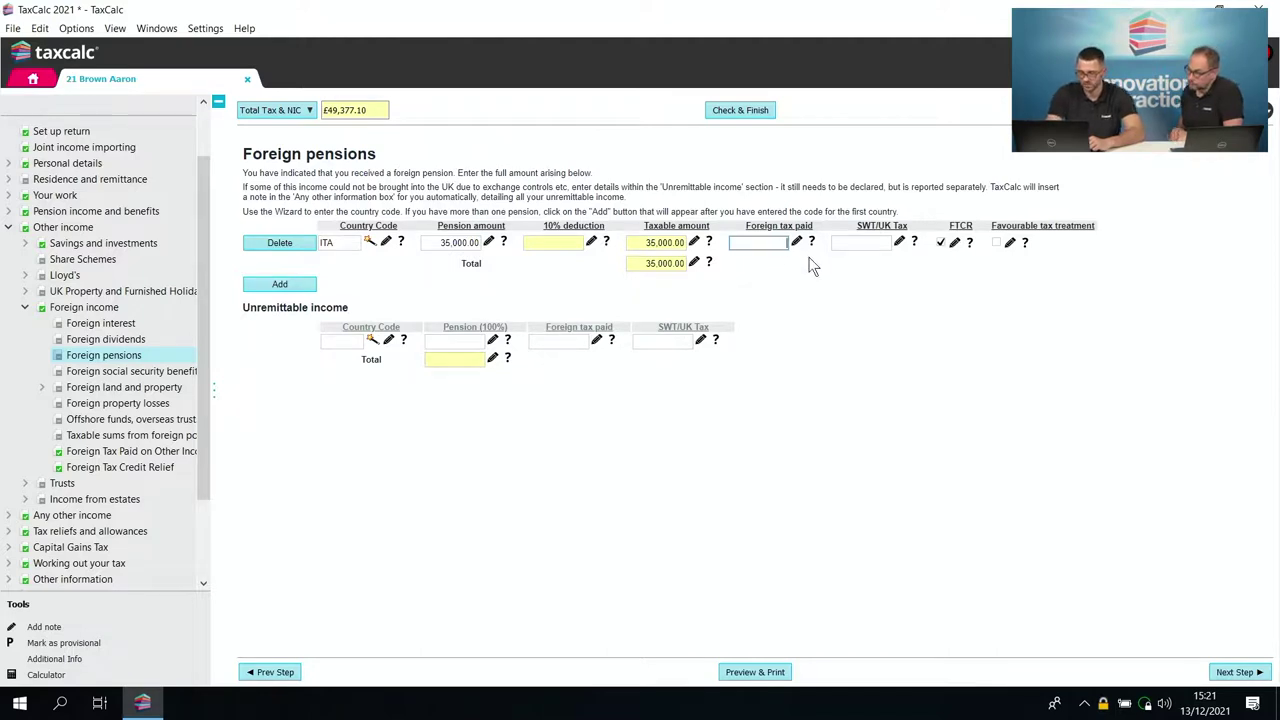
text(7000)
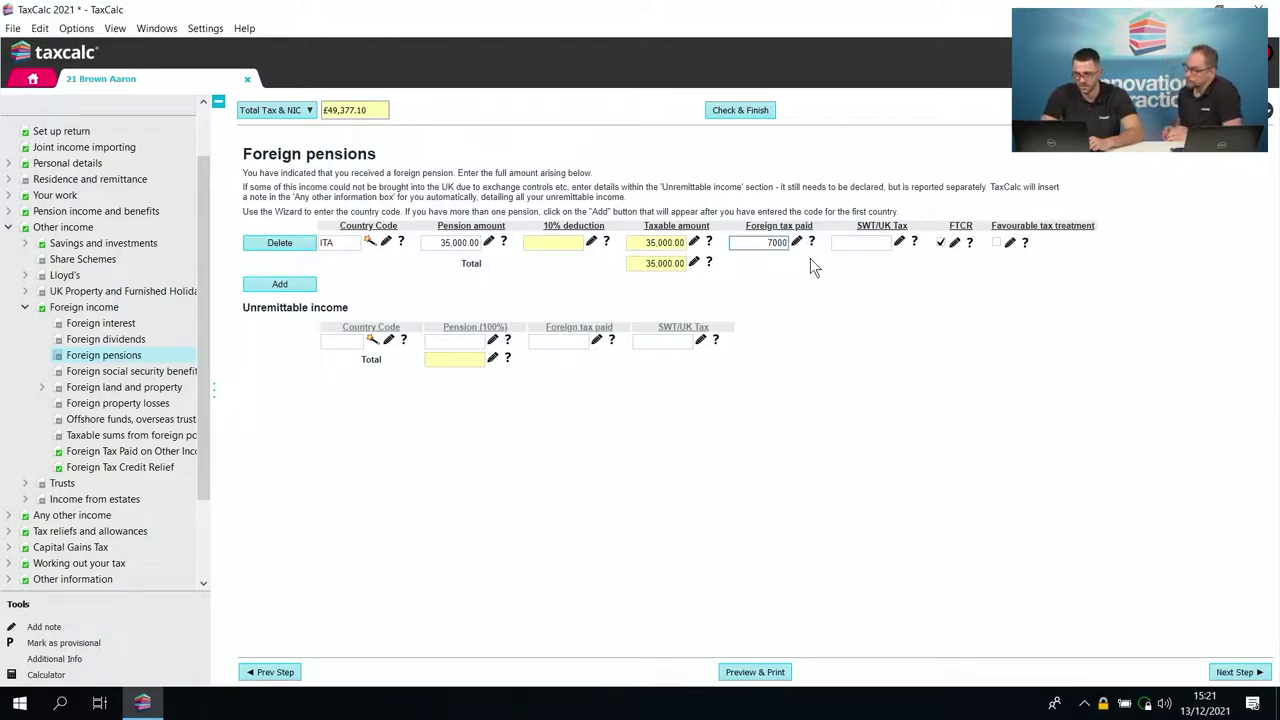
key(Tab)
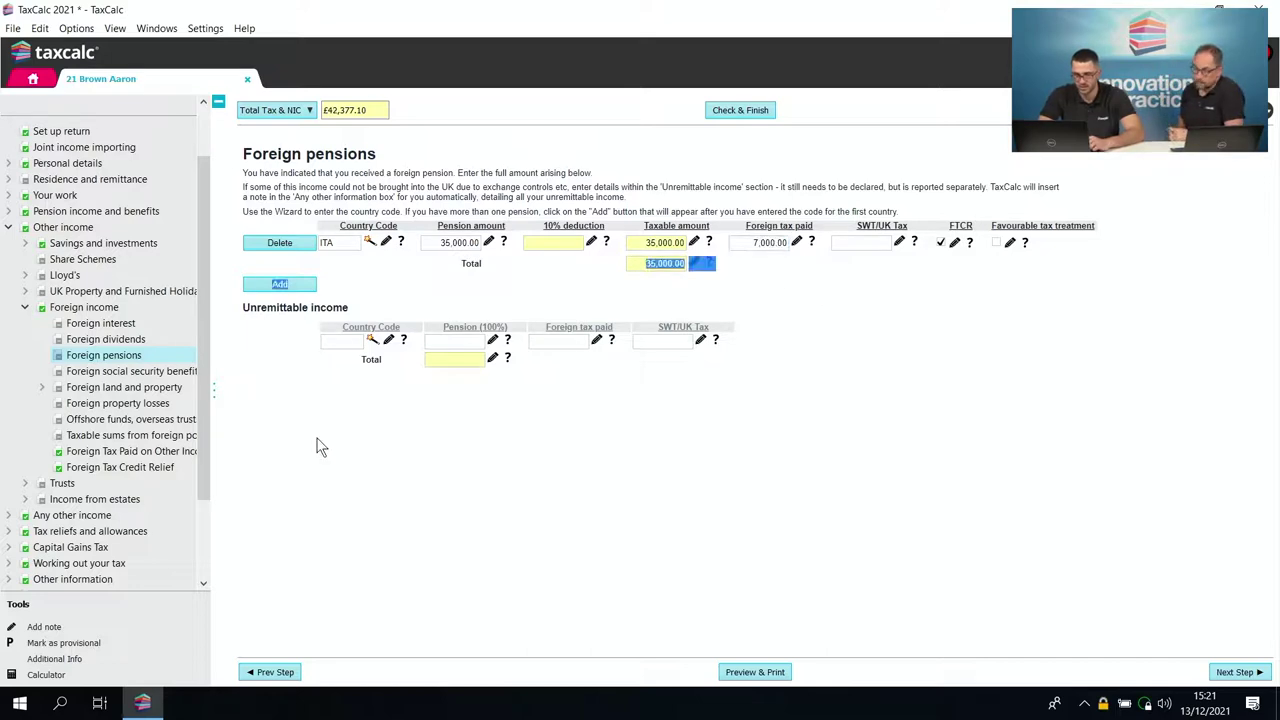
- Examine the Foreign Tax Credit Relief calculation by income source, and check the return for errors again
click(157, 466)
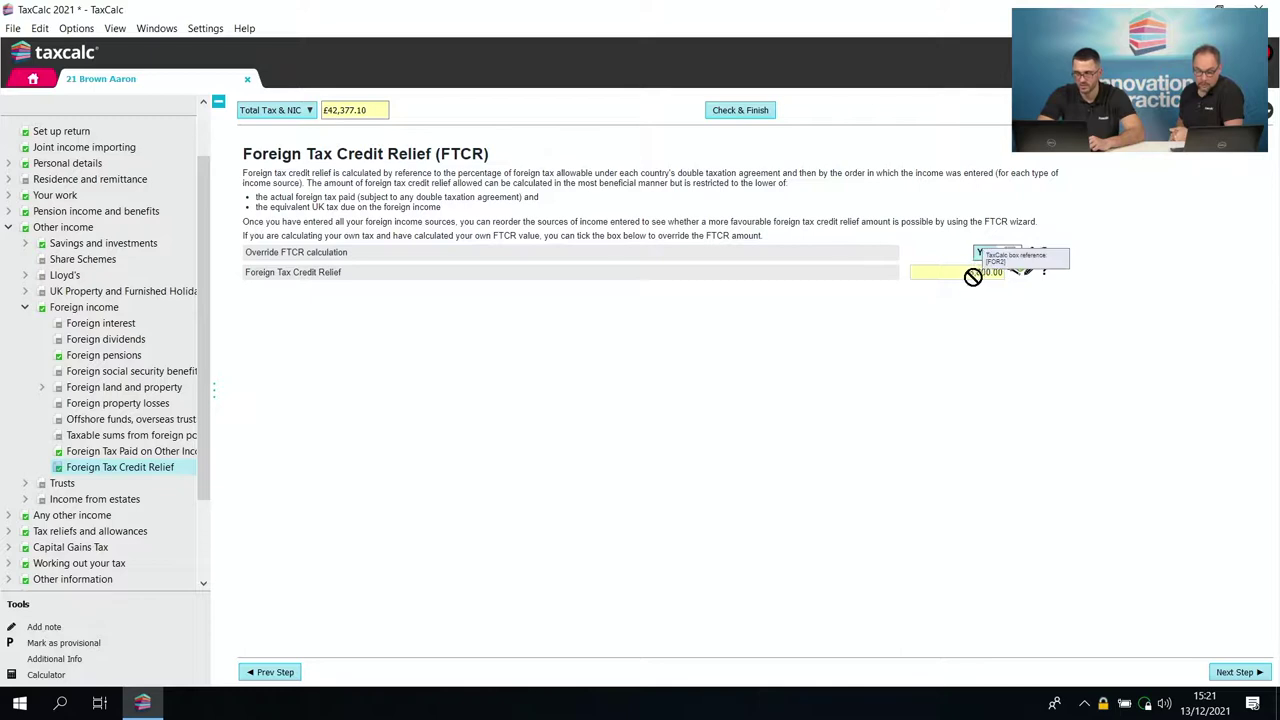
click(1015, 272)
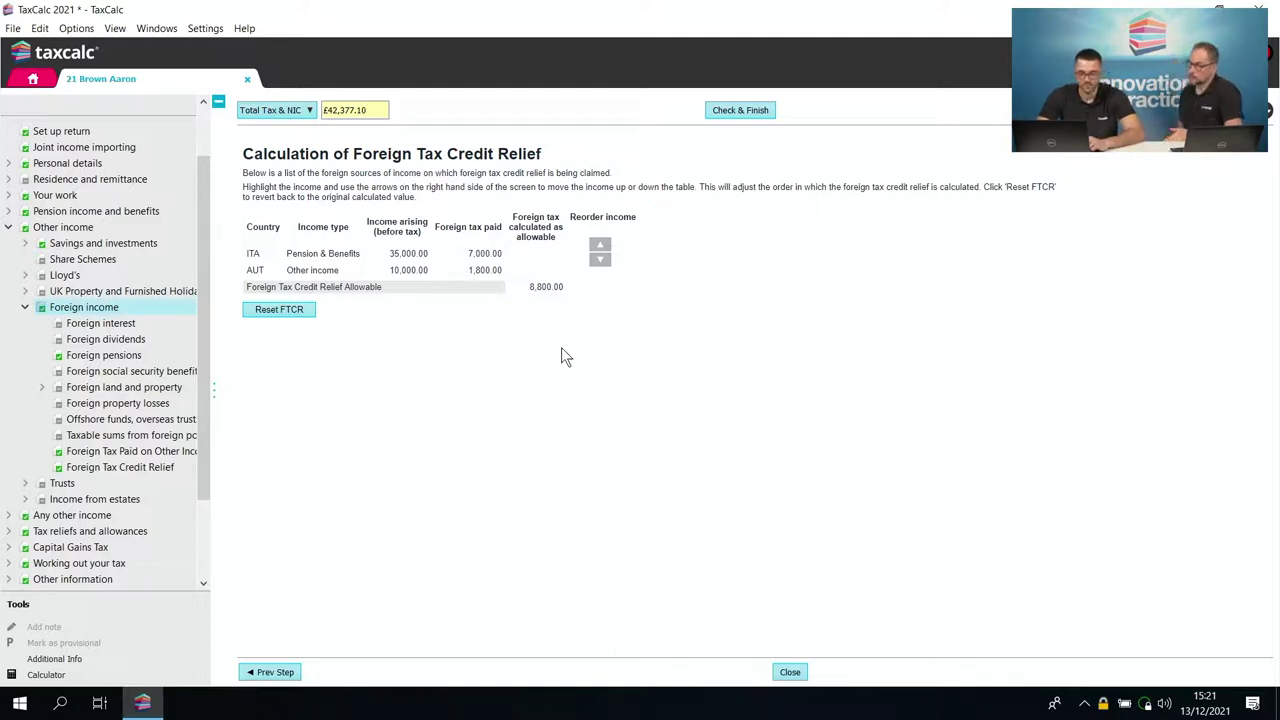
scroll(205, 575, down, 3)
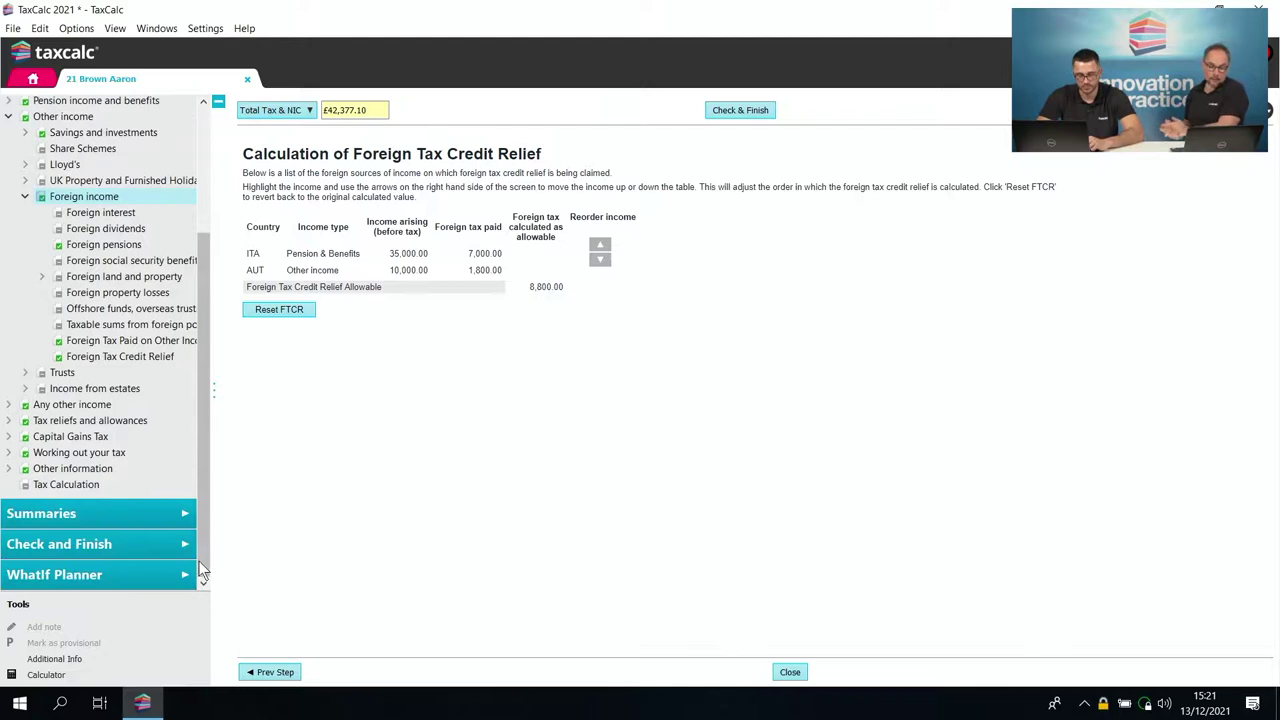
click(157, 543)
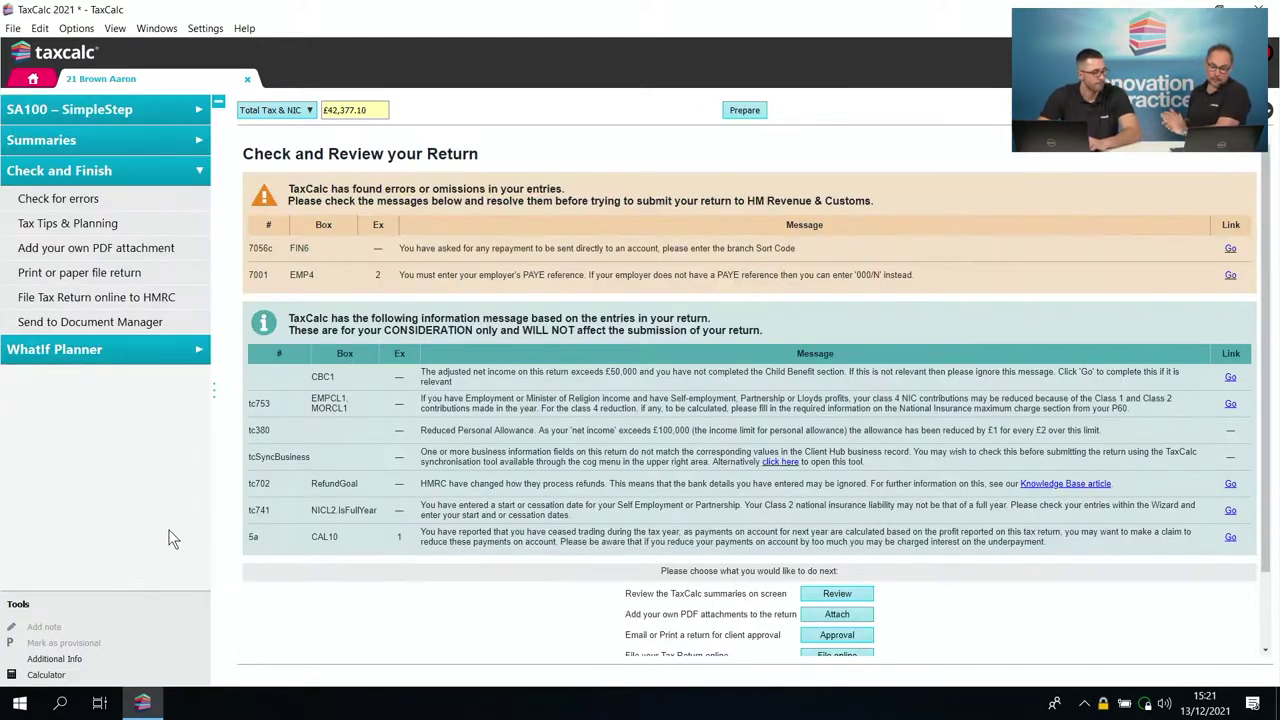